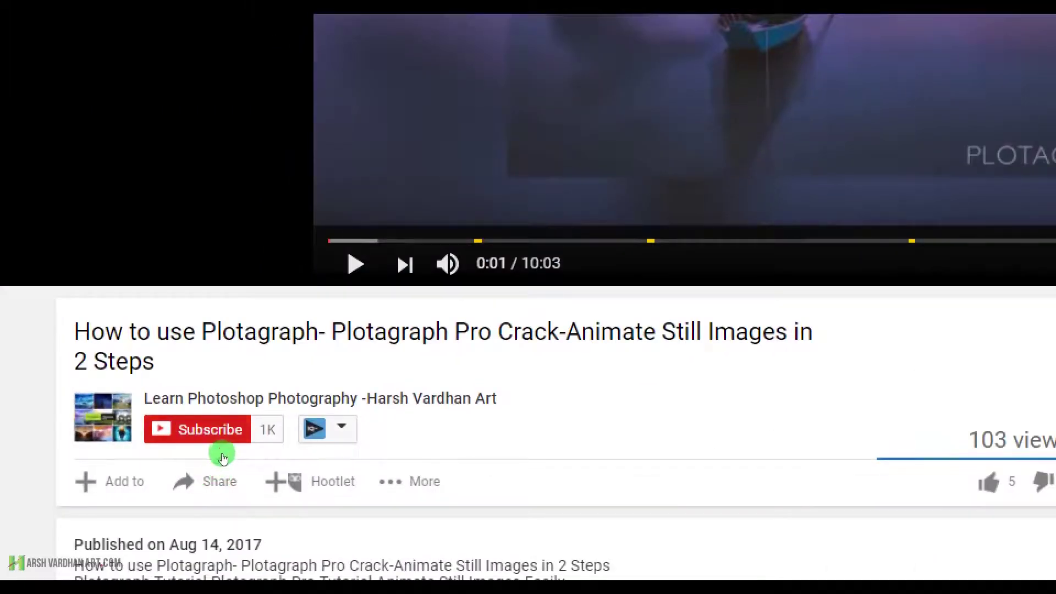
Subscribe to the Plotagraph tutorial's channel and open its notification bell settings
left_click(222, 440)
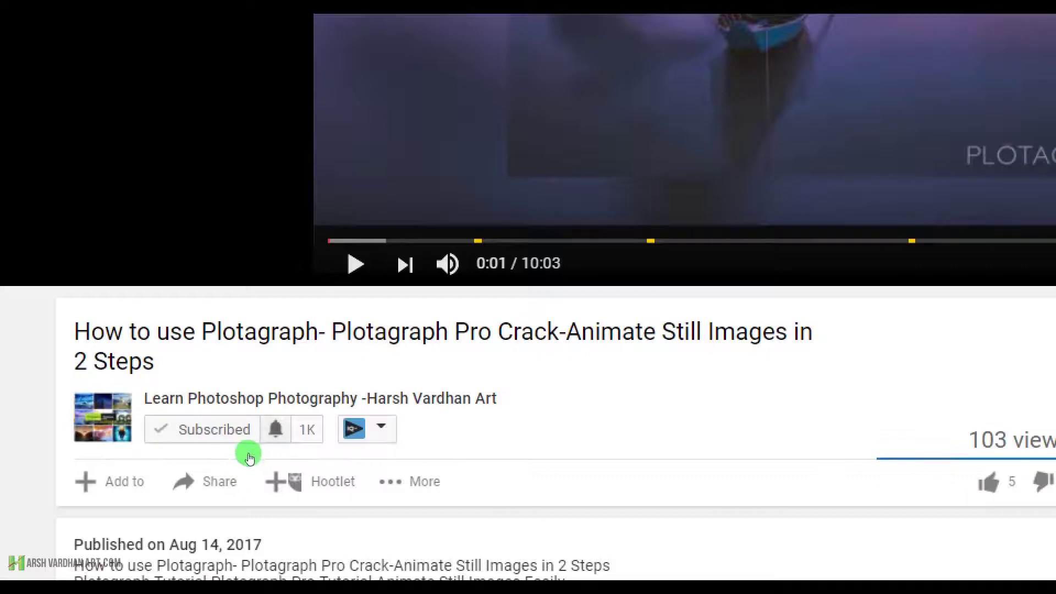
left_click(276, 429)
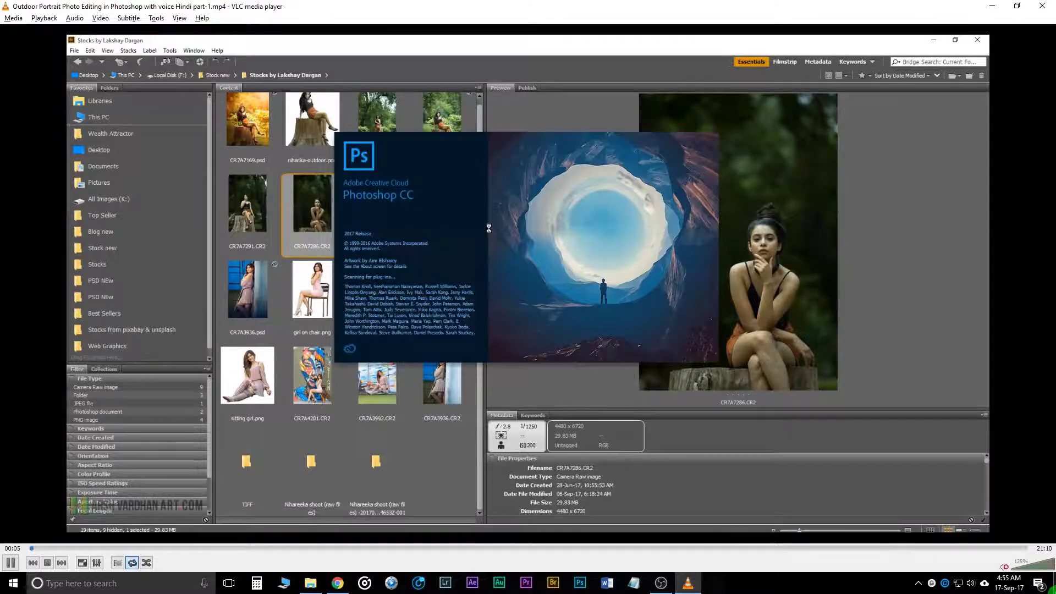
Open CR7A7286.CR2 from the Bridge Content panel in Camera Raw
double_click(1032, 314)
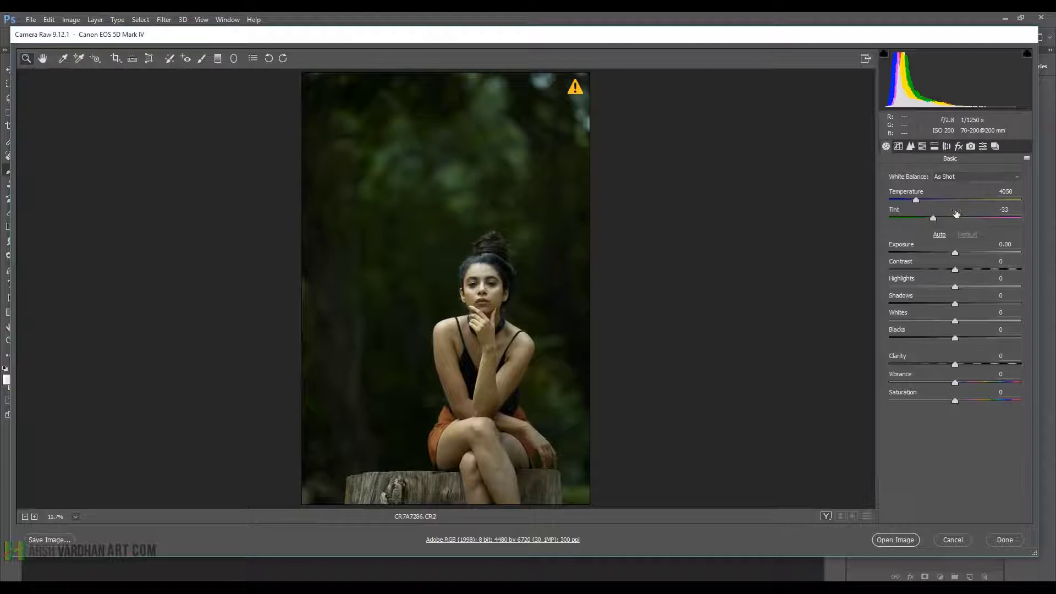
Apply Auto tone, then set Exposure +0.80, Highlights -62, Shadows +21 and lower Whites
left_click(939, 235)
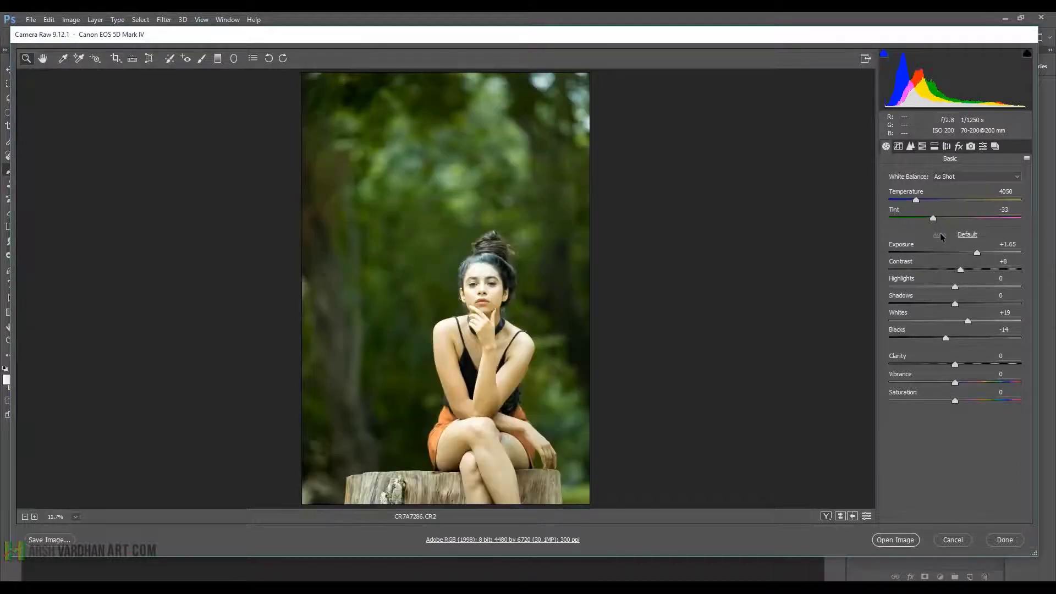
left_click(977, 253)
mouse_move(977, 251)
left_mouse_down()
mouse_move(935, 269)
mouse_move(930, 287)
left_mouse_up()
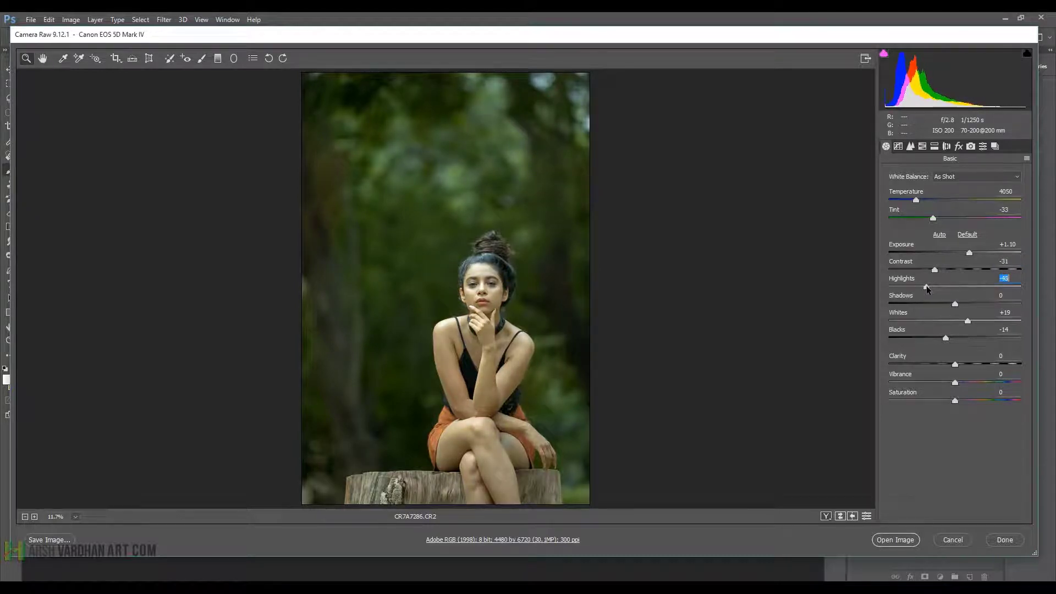
left_click_drag(969, 253, 966, 252)
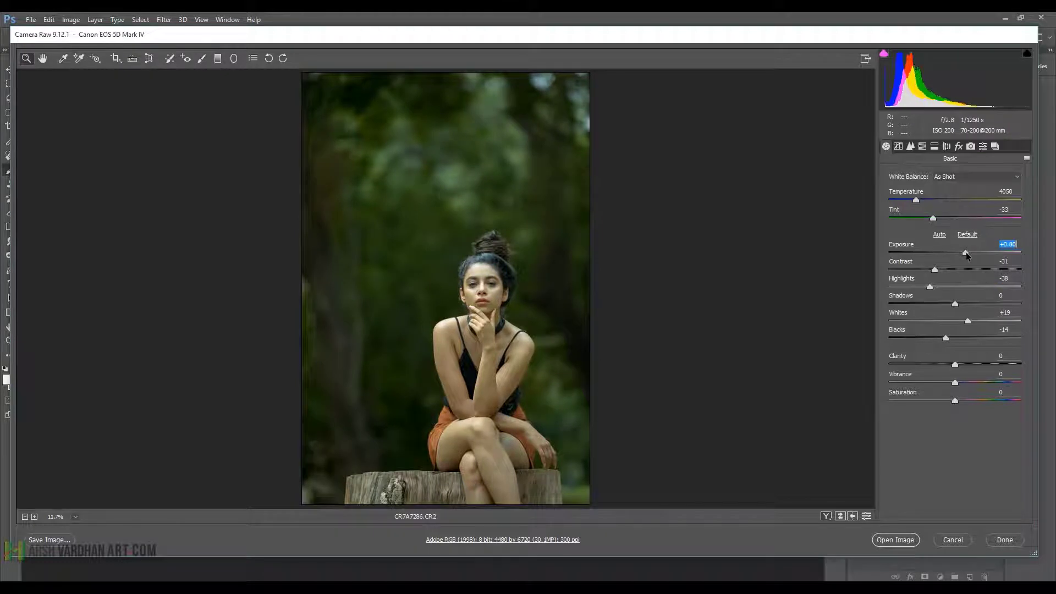
mouse_move(929, 287)
left_mouse_down()
mouse_move(916, 287)
mouse_move(929, 287)
left_mouse_up()
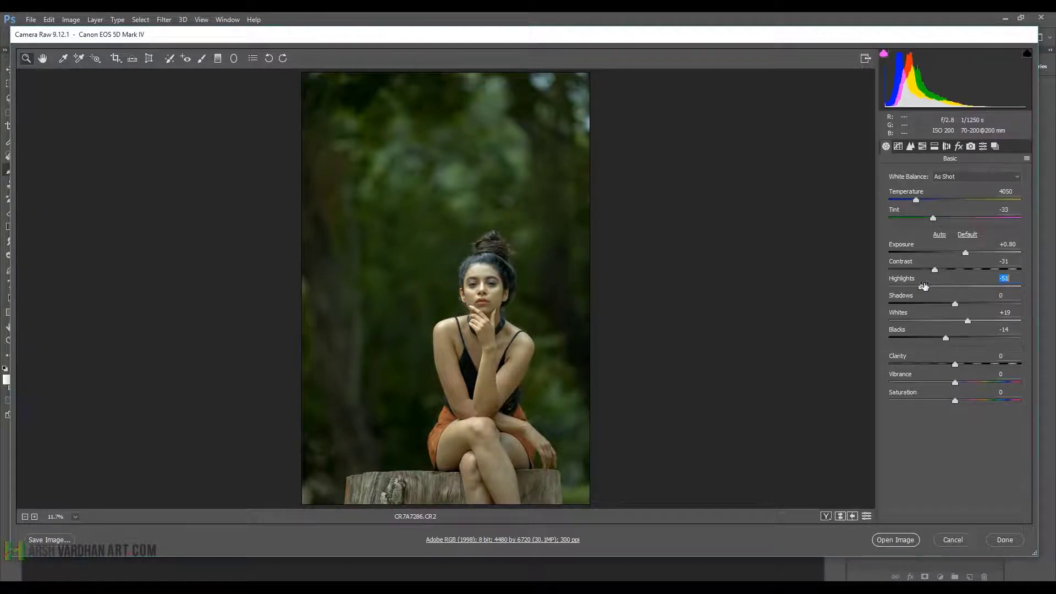
left_click_drag(955, 304, 974, 308)
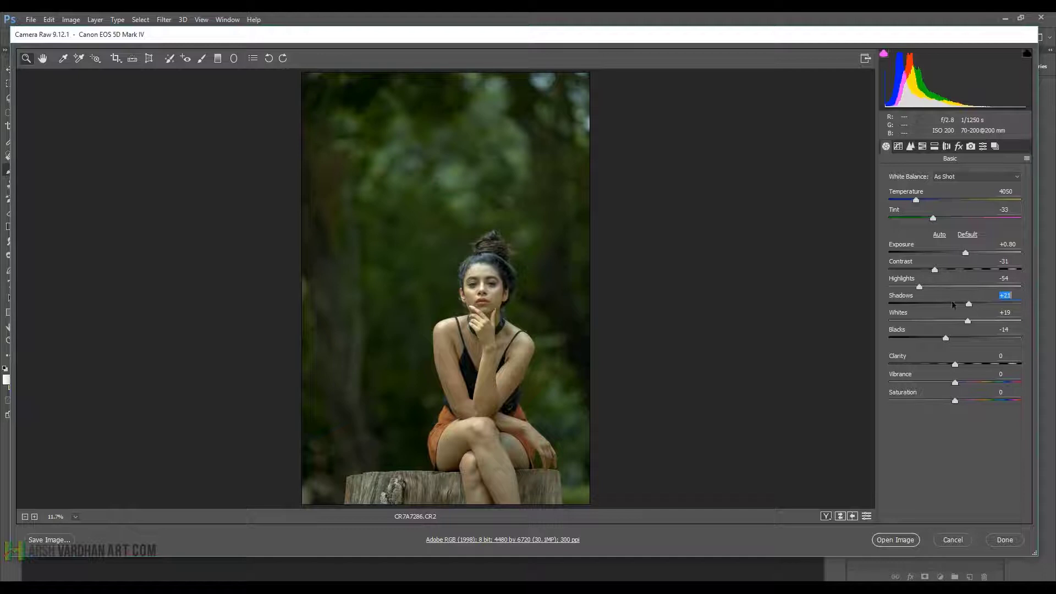
left_click_drag(920, 287, 915, 287)
mouse_move(968, 320)
left_mouse_down()
mouse_move(957, 320)
mouse_move(971, 337)
mouse_move(962, 364)
left_mouse_up()
Raise Blacks and Saturation to +14, and warm white balance to Temperature 5050, Tint +6
left_click(945, 336)
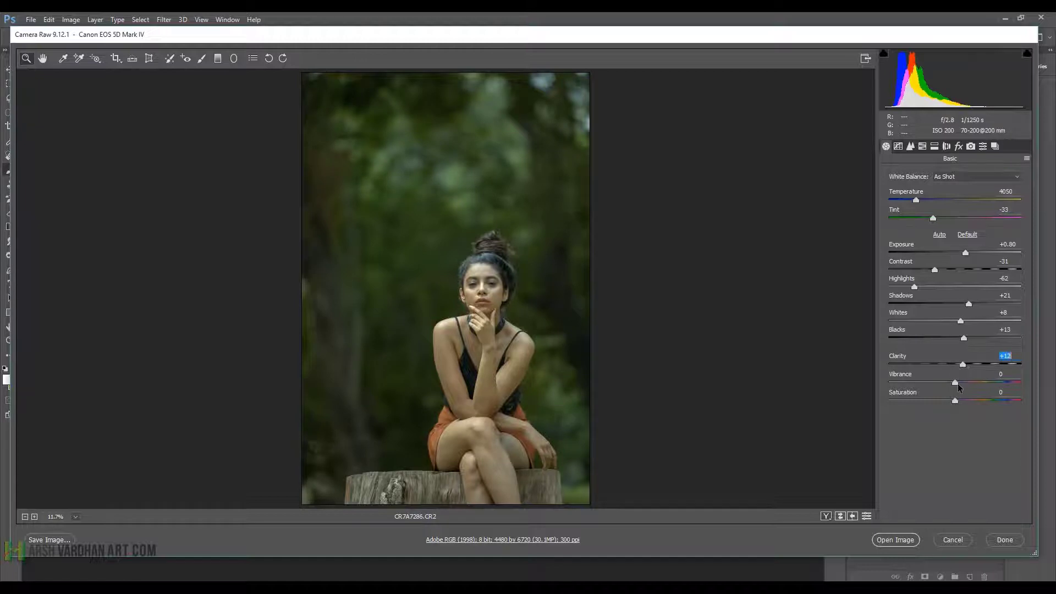
left_click_drag(955, 400, 963, 401)
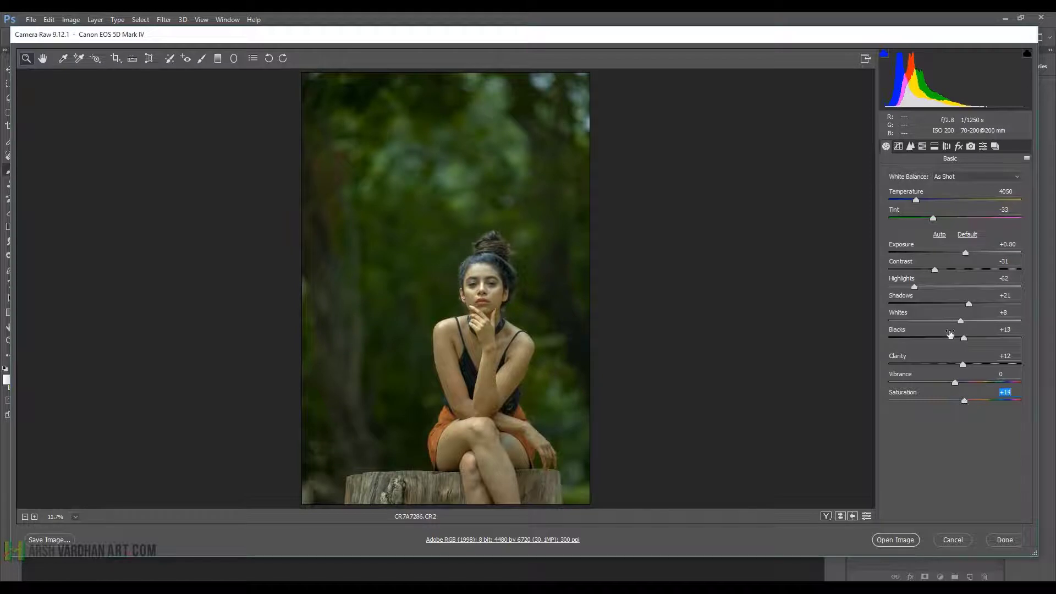
left_click_drag(917, 200, 947, 218)
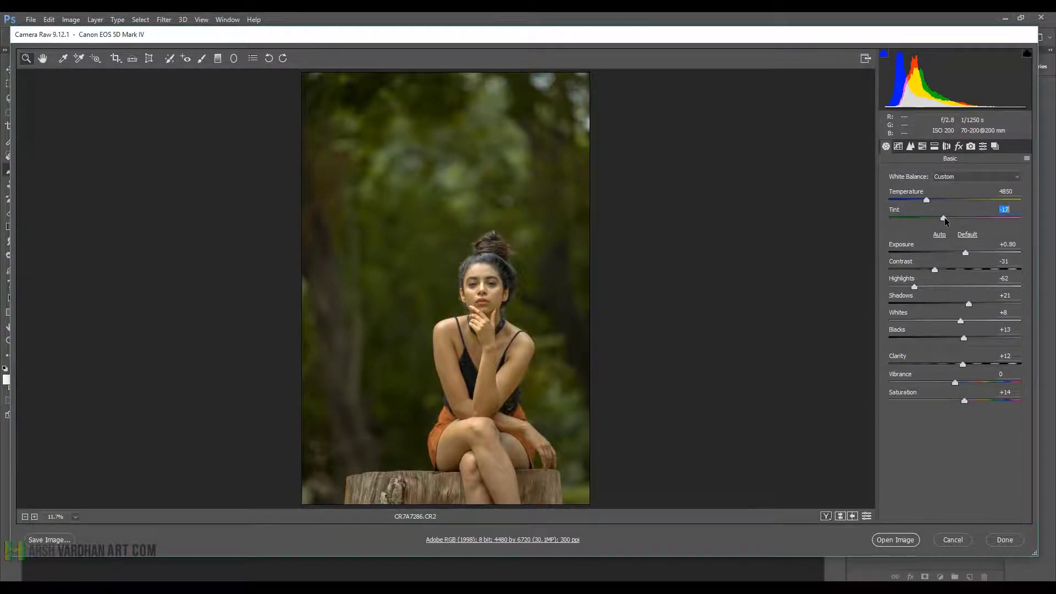
mouse_move(944, 219)
left_mouse_down()
mouse_move(960, 218)
mouse_move(931, 200)
left_mouse_up()
left_click(927, 201)
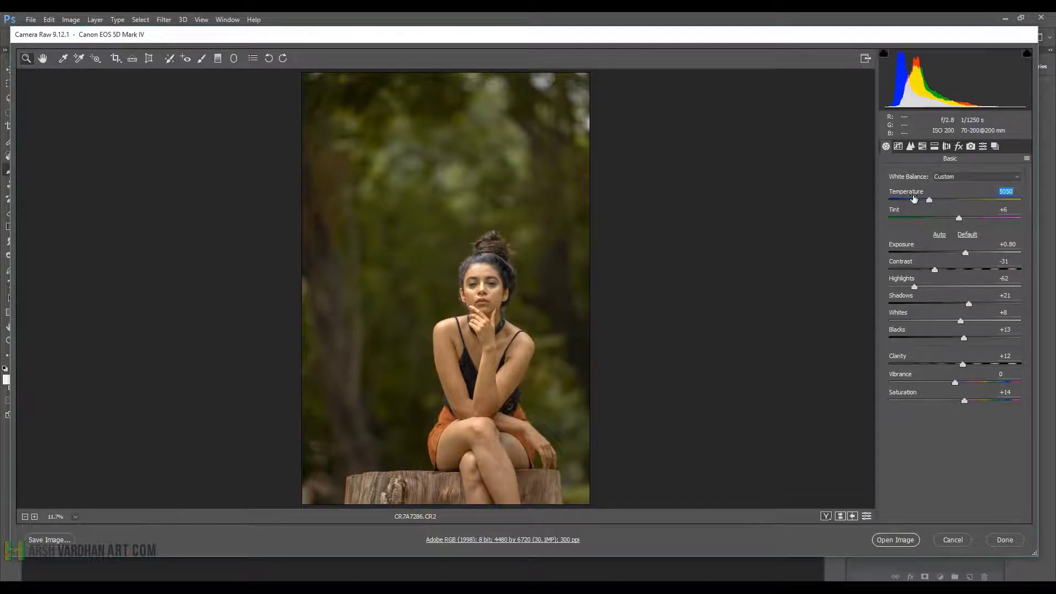
Sharpen with Amount 53 and Masking 89, and add luminance noise reduction
left_click(910, 146)
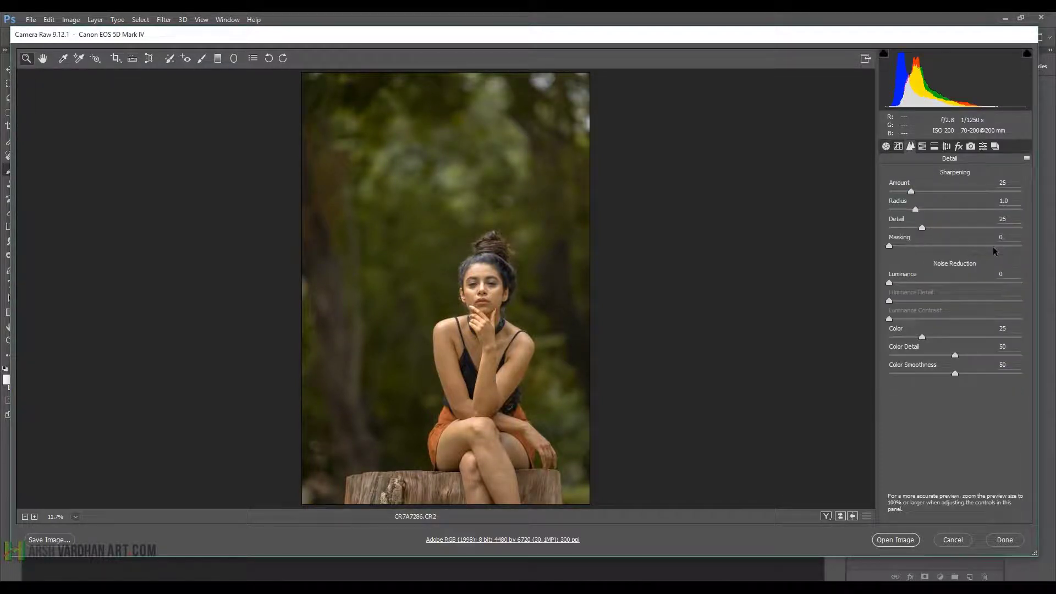
left_click_drag(994, 247, 1006, 246)
left_click_drag(911, 191, 935, 192)
left_click(914, 282)
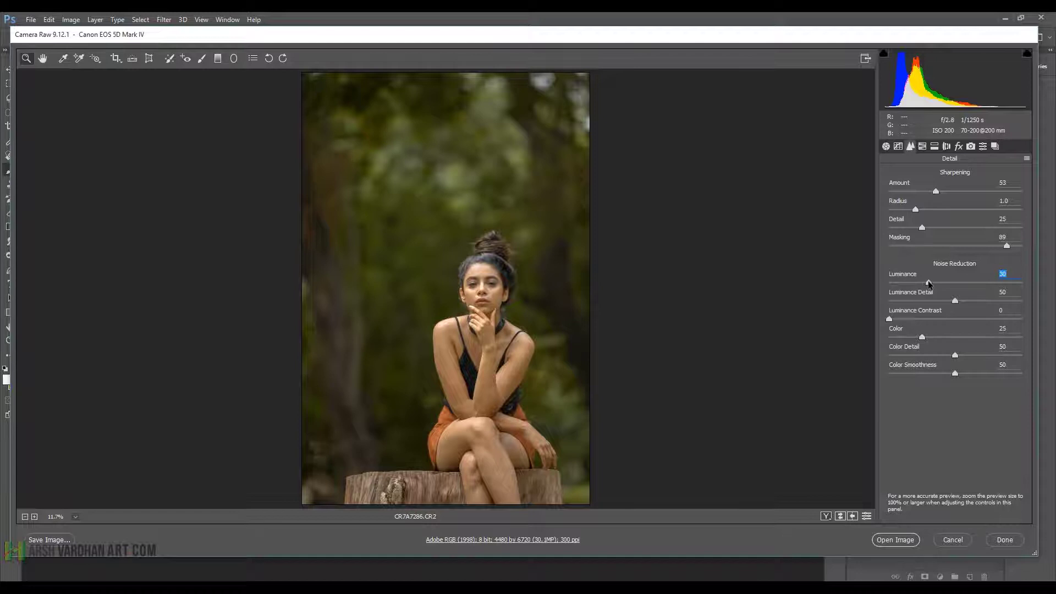
Enable chromatic aberration removal and lens profile correction, comparing it on and off
left_click(948, 147)
left_click(914, 196)
left_click(914, 208)
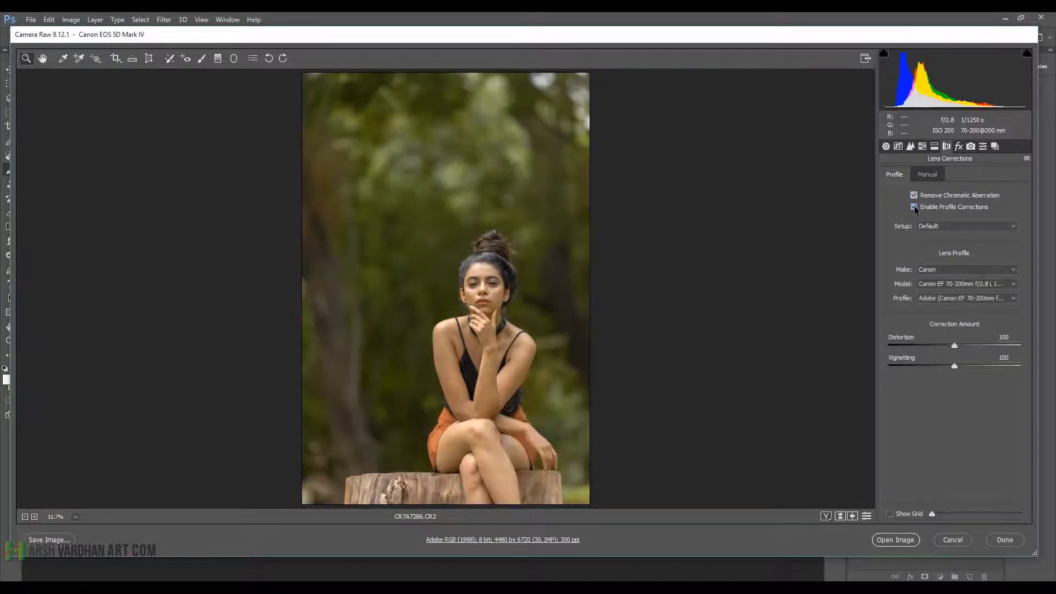
left_click(914, 208)
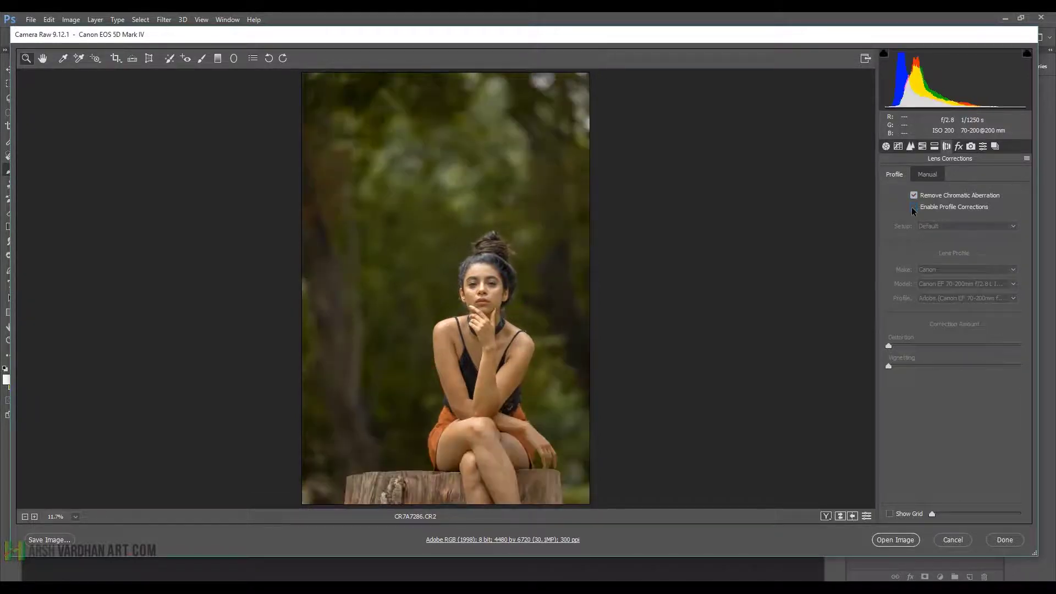
left_click(914, 207)
Check the Tone Curve and Basic panels, then open the image in Photoshop
left_click(899, 147)
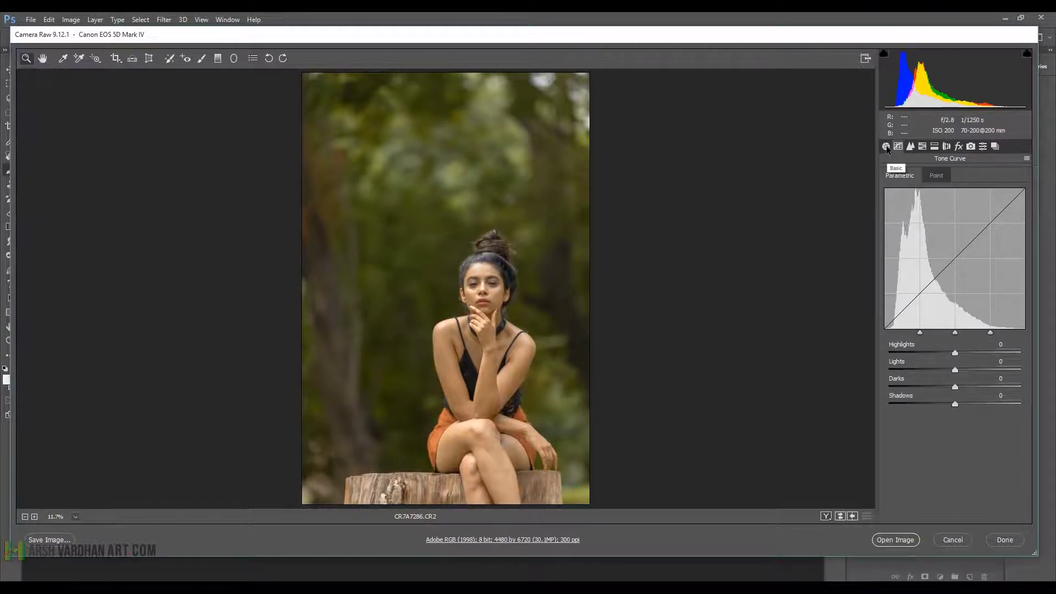
left_click(887, 147)
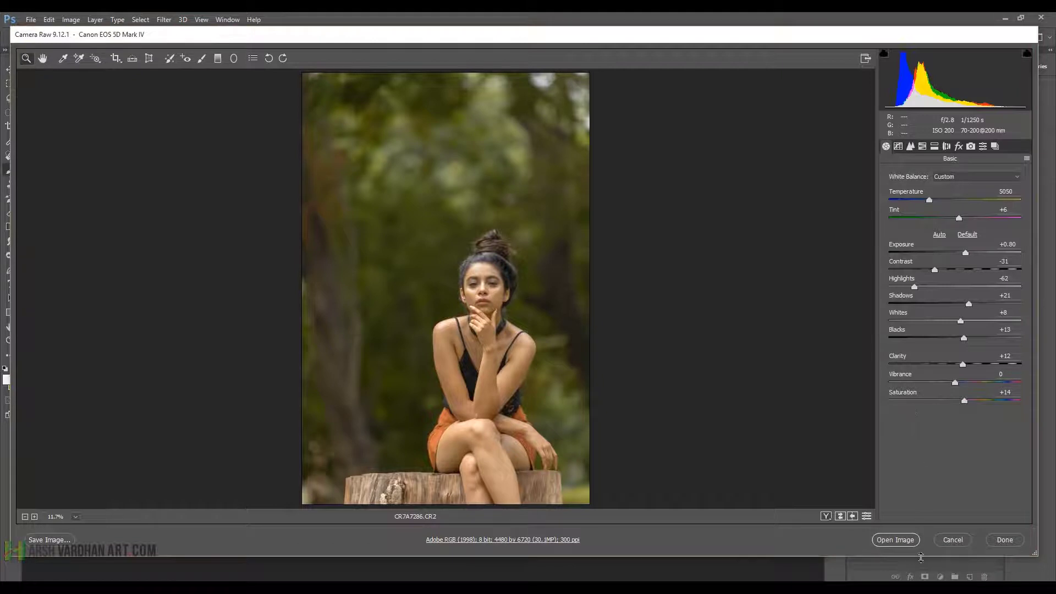
left_click(910, 545)
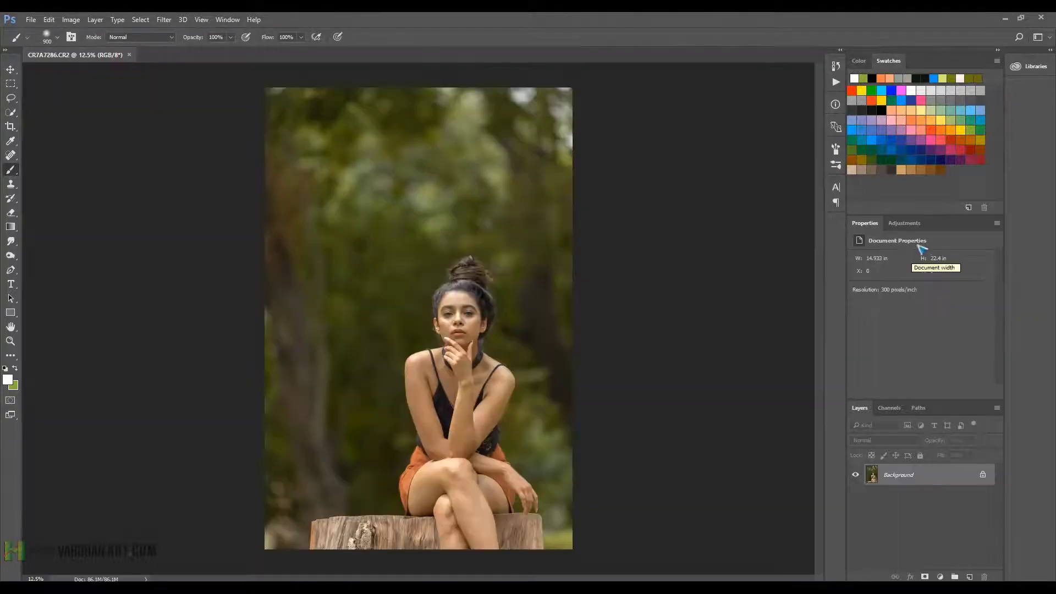
Add a darkened Brightness/Contrast layer and pick a soft round brush for its mask
left_click(910, 227)
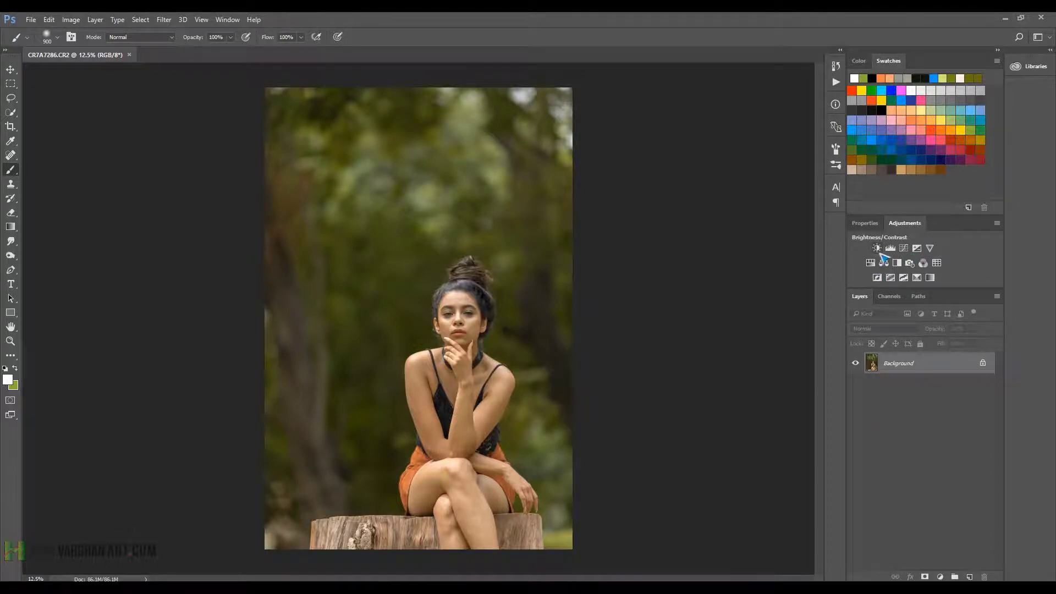
left_click(877, 248)
left_click_drag(921, 285, 884, 286)
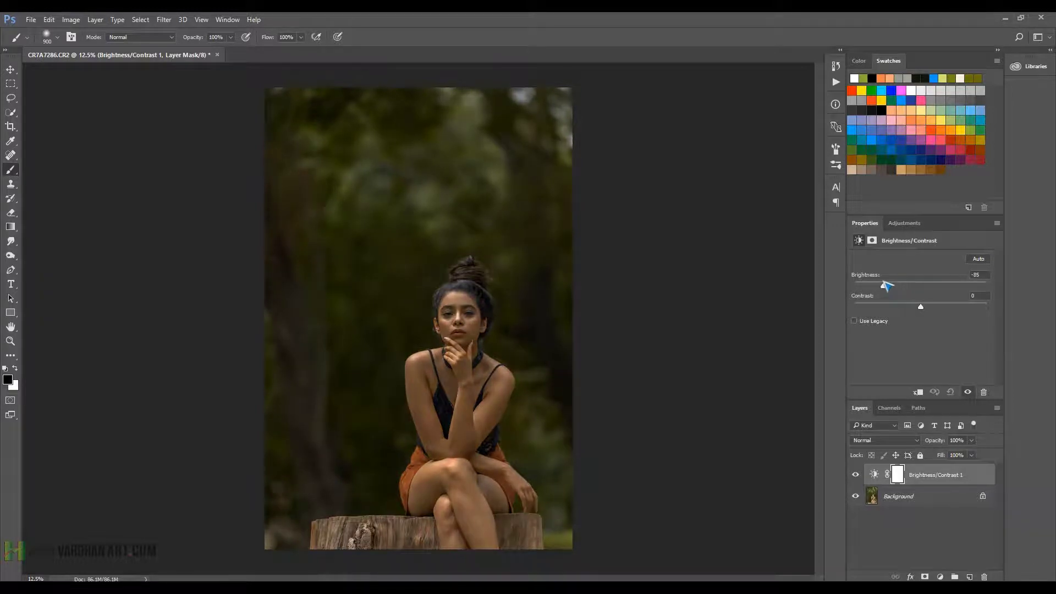
left_click(896, 477)
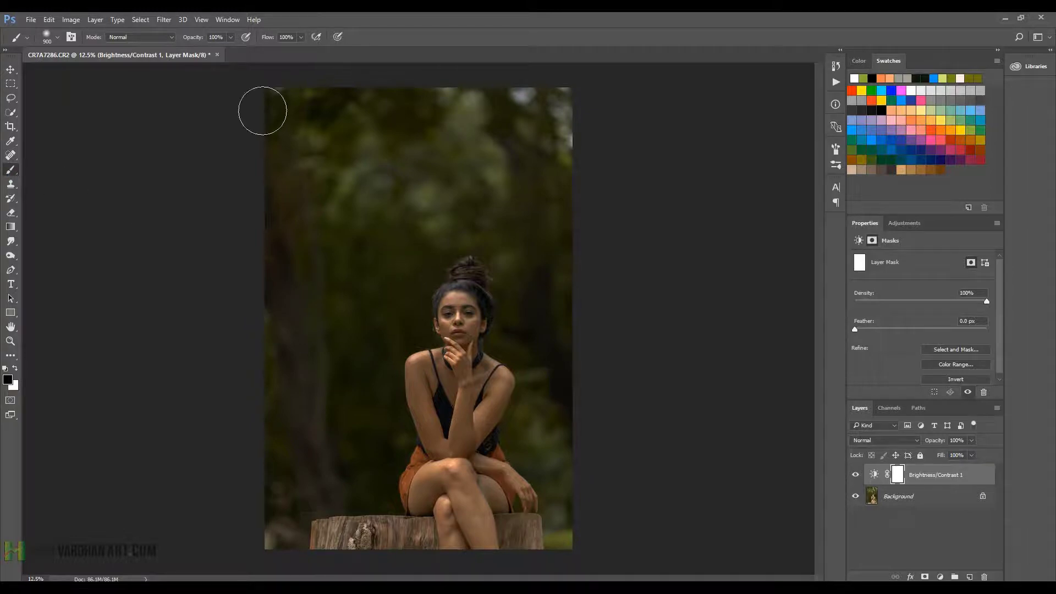
right_click(472, 276)
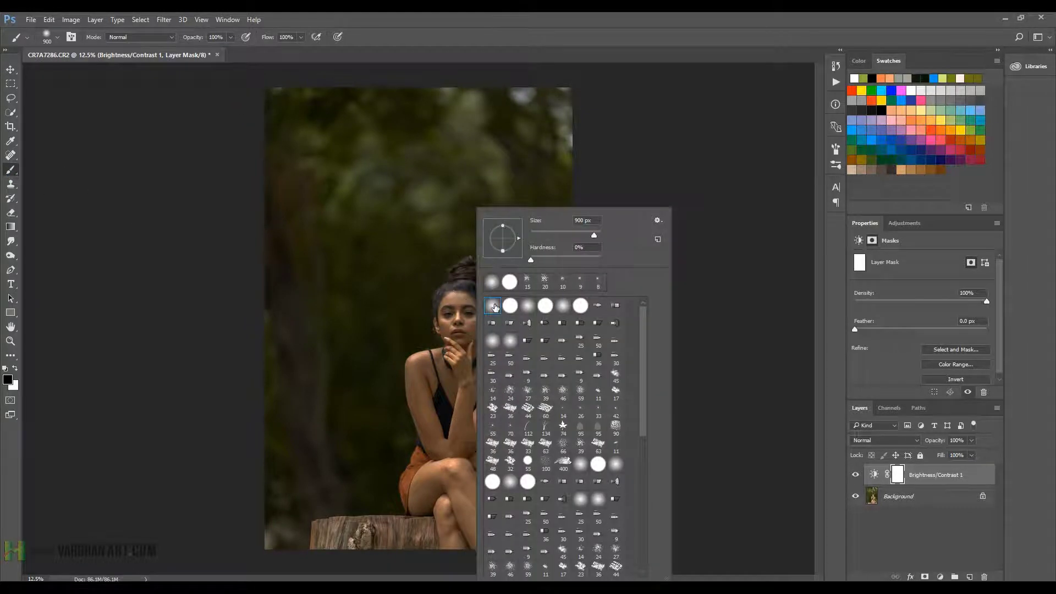
left_click(517, 26)
type("20")
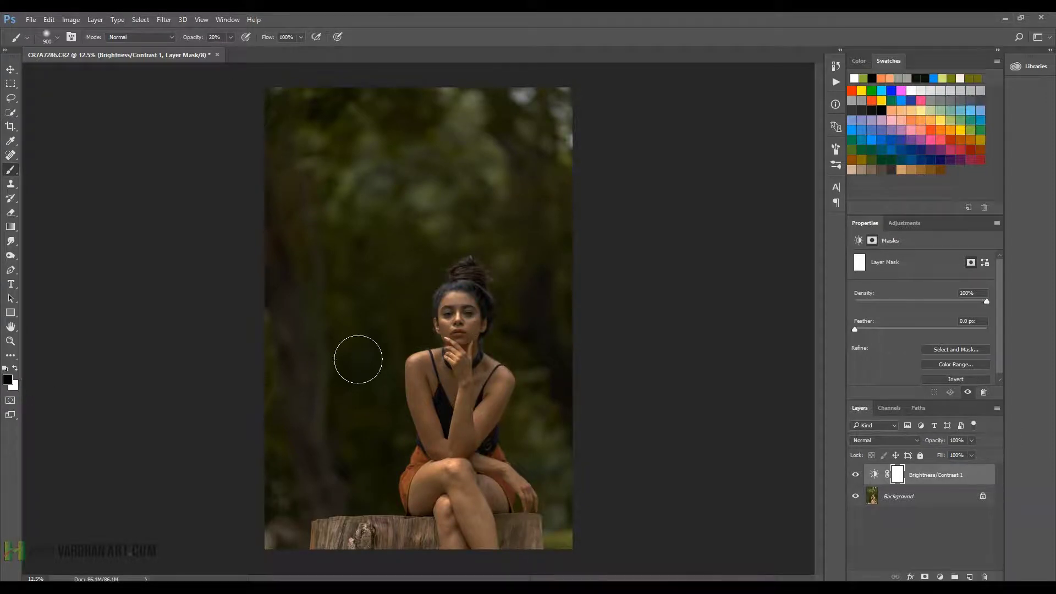
Paint the mask over the woman's face, hair, chest, hands and legs, resizing the brush 300–500 px
mouse_move(452, 316)
left_mouse_down()
mouse_move(435, 379)
mouse_move(493, 388)
mouse_move(450, 480)
mouse_move(500, 508)
mouse_move(370, 561)
left_mouse_up()
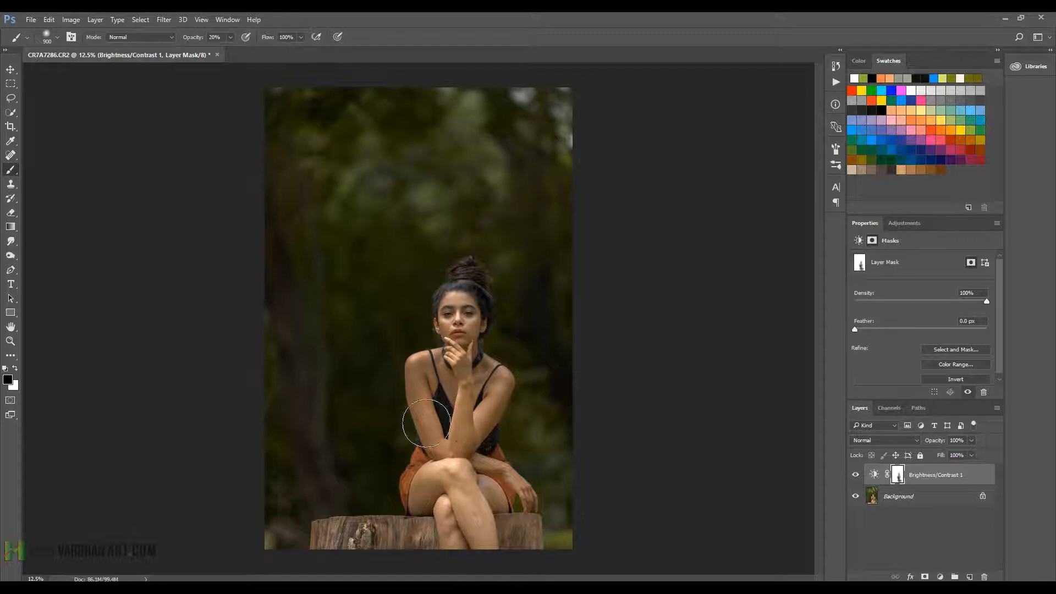
mouse_move(474, 366)
left_mouse_down()
mouse_move(472, 337)
mouse_move(434, 380)
mouse_move(457, 490)
mouse_move(510, 491)
left_mouse_up()
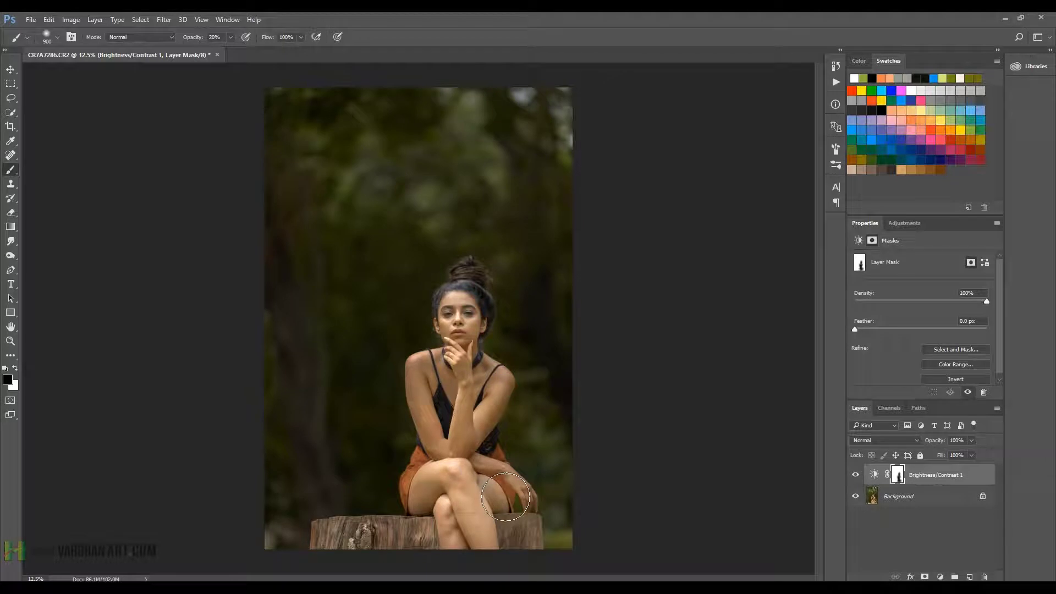
key("bracketleft")
key("bracketleft")
key("bracketleft")
left_click_drag(508, 477, 498, 491)
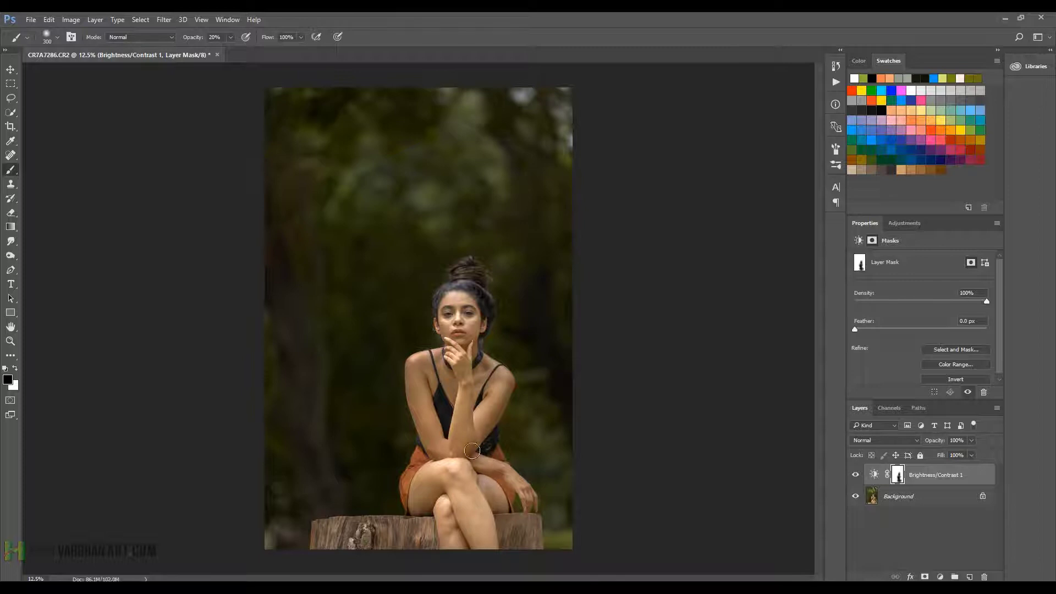
left_click_drag(459, 317, 471, 270)
left_click_drag(452, 349, 427, 402)
key("bracketright")
key("bracketright")
left_click_drag(473, 430, 476, 516)
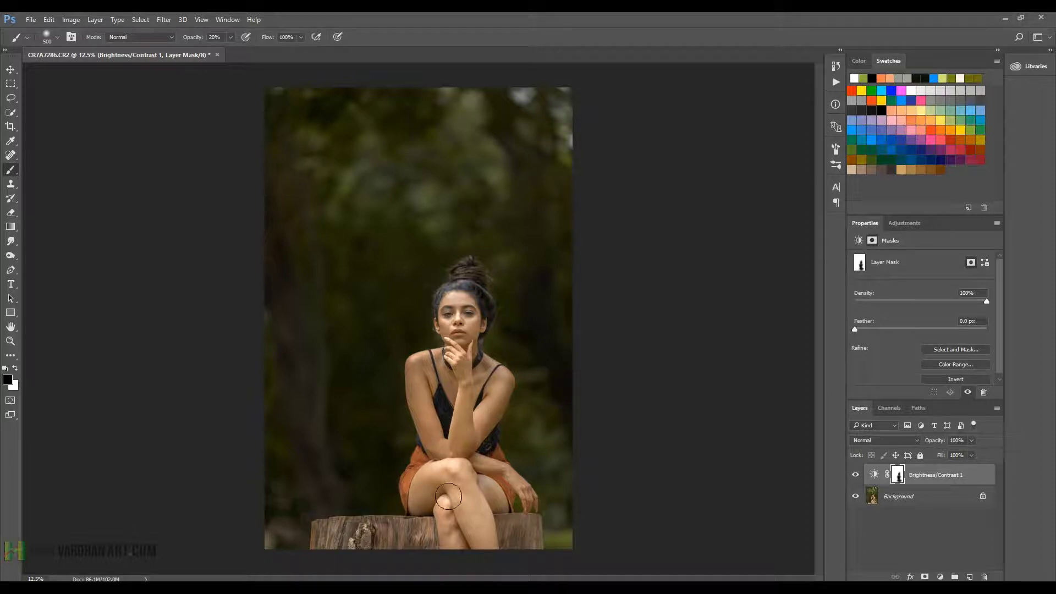
left_click_drag(476, 517, 457, 387)
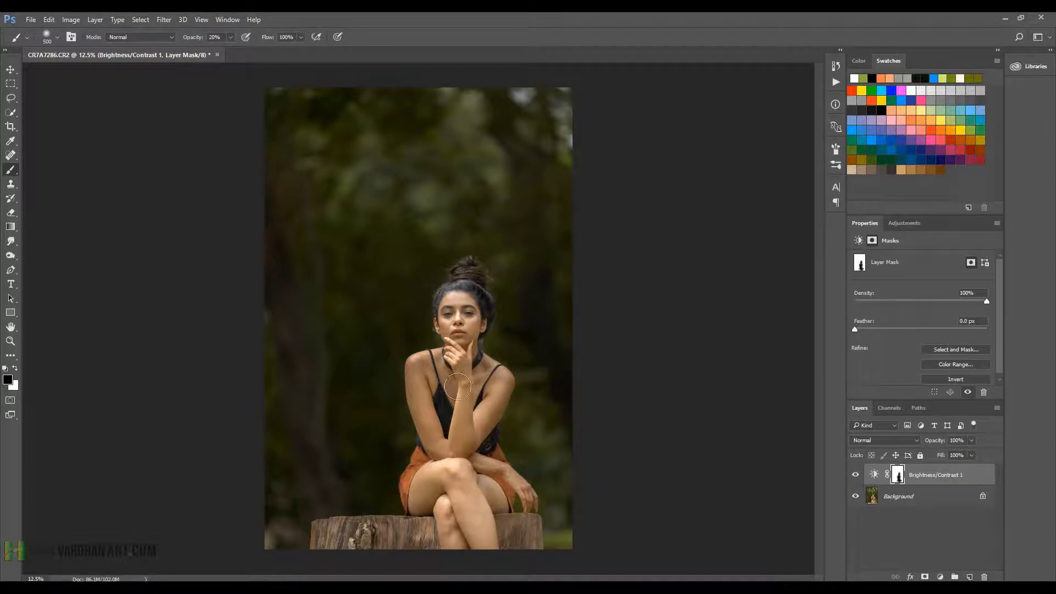
Add a Color Balance layer clipped to Brightness/Contrast with midtones Red +14
left_click(901, 225)
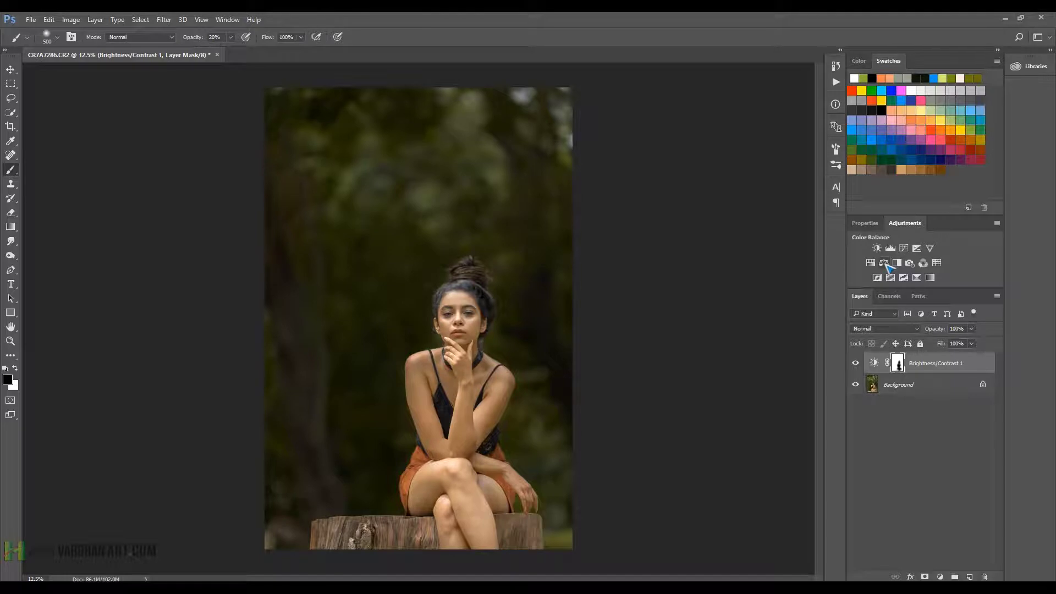
left_click(884, 263)
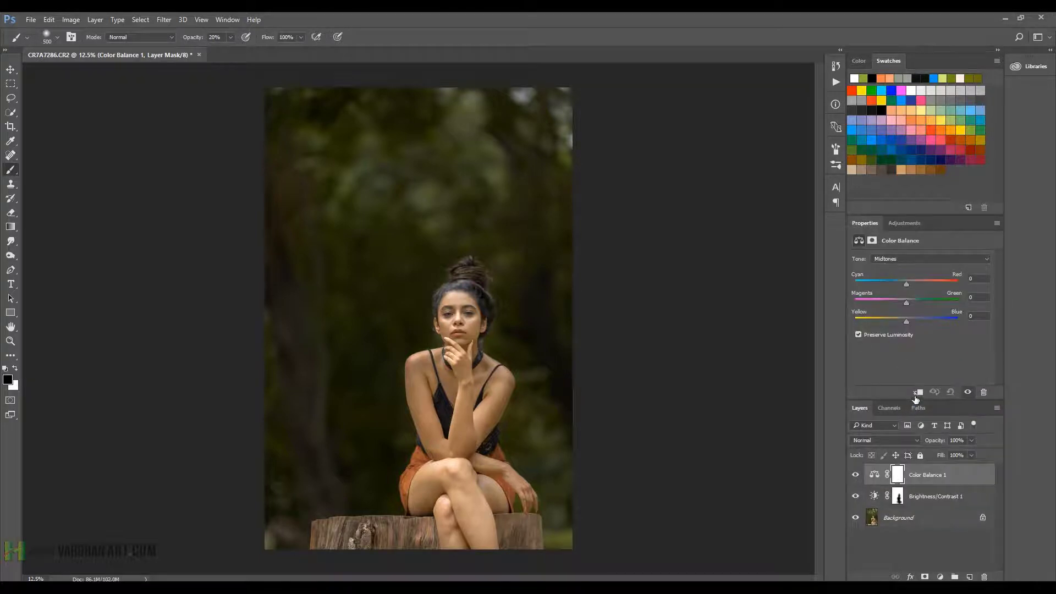
left_click(918, 392)
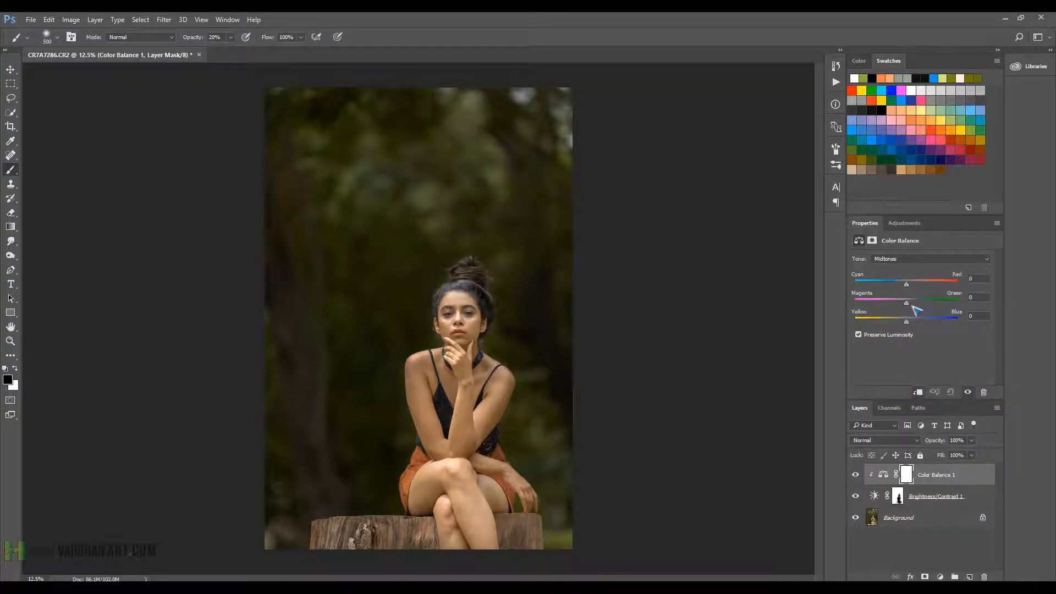
left_click_drag(906, 284, 913, 283)
Replace the Color Balance 1 mask with a copy of the Brightness/Contrast mask and invert it
left_click(897, 500)
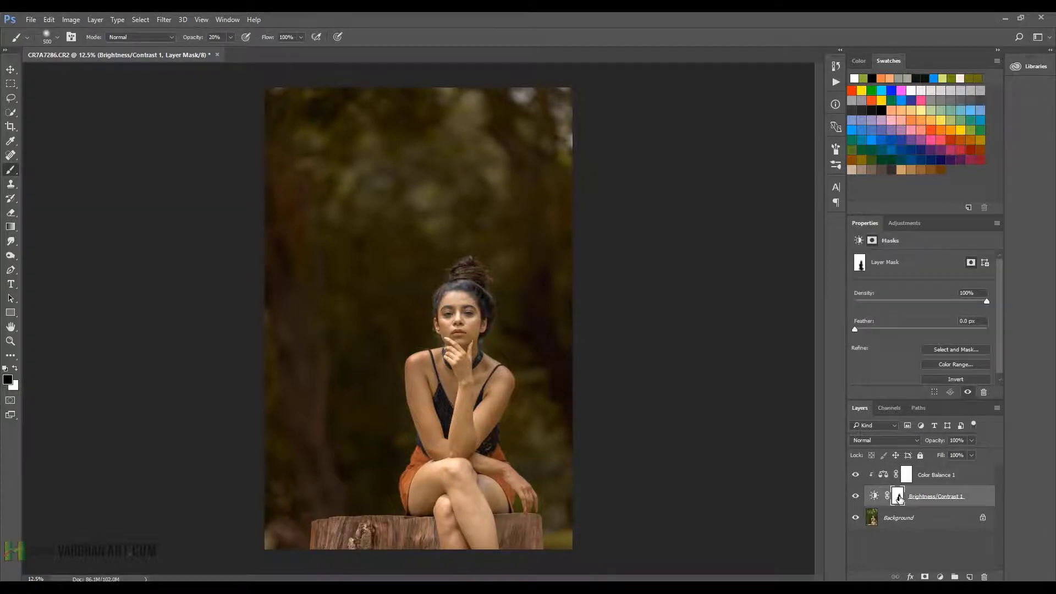
left_click_drag(899, 500, 908, 476)
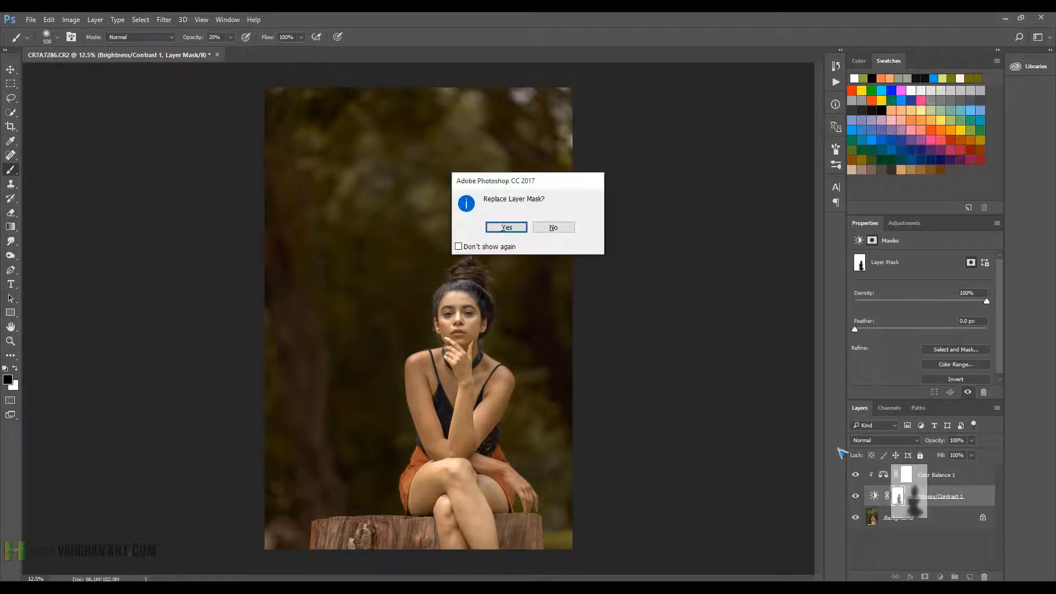
left_click(507, 227)
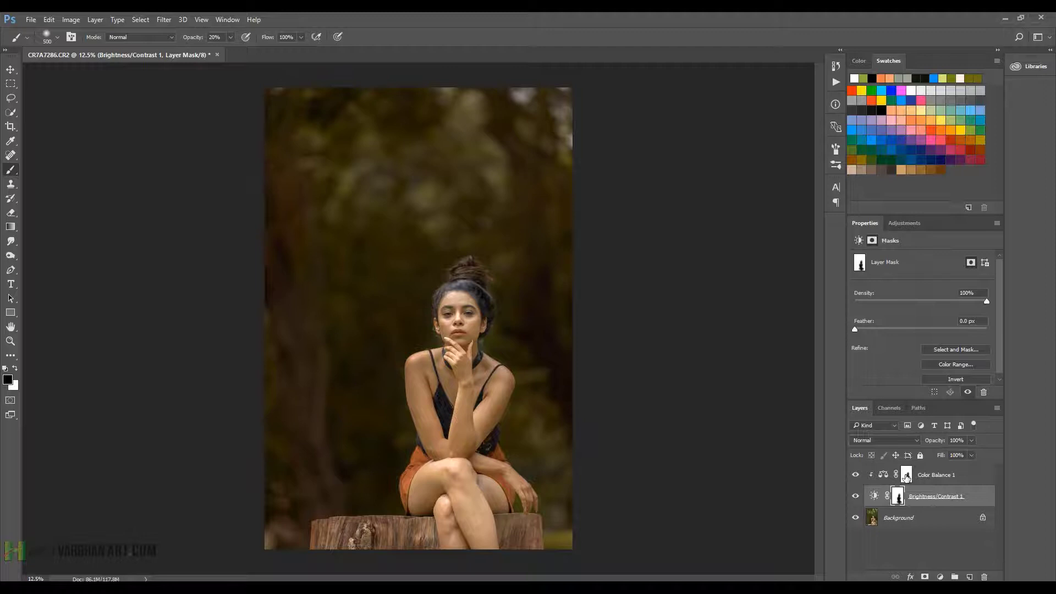
left_click(906, 477)
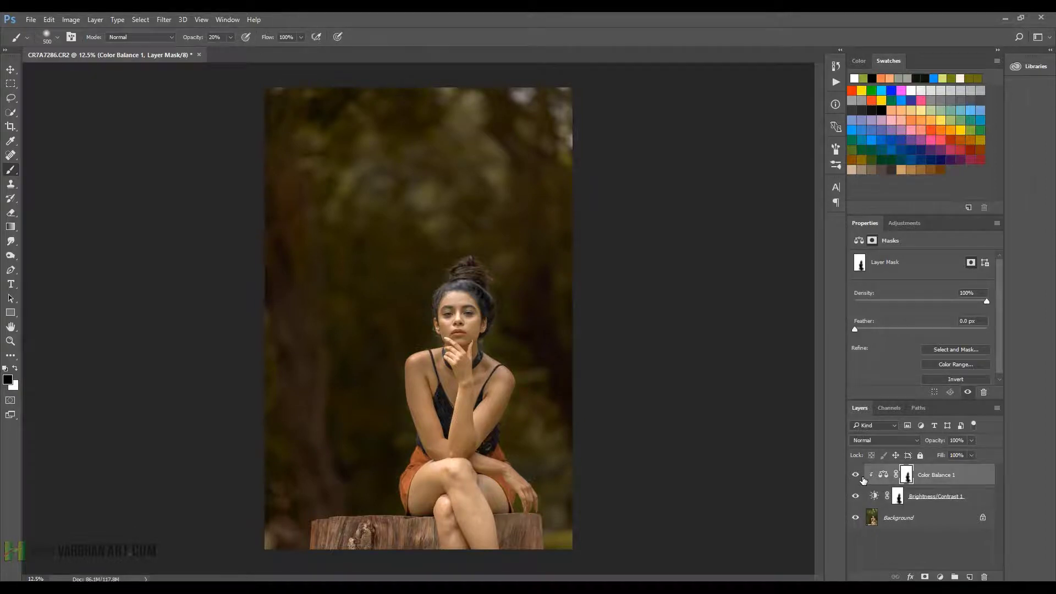
key("ctrl+i")
Unclip Color Balance 1 and shift its midtones toward magenta and yellow
left_click(883, 475)
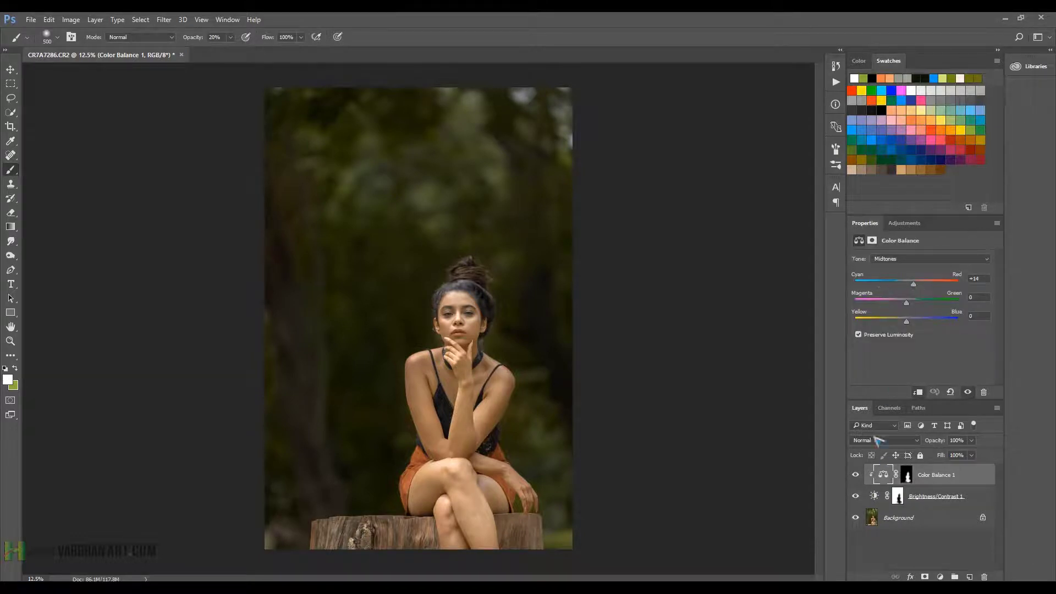
left_click(945, 488, "alt")
left_click(855, 475)
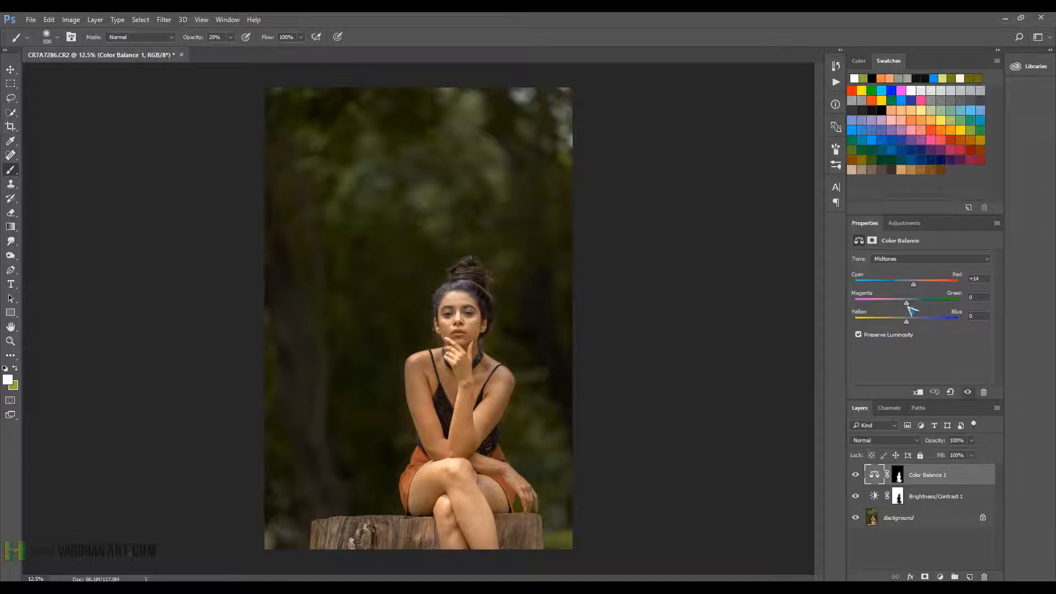
left_click_drag(908, 306, 903, 303)
left_click_drag(906, 322, 906, 324)
Adjust the Color Balance 1 shadows' cyan, green and blue, ending with red at +11
left_click(905, 259)
left_click(905, 269)
left_click_drag(909, 285, 904, 286)
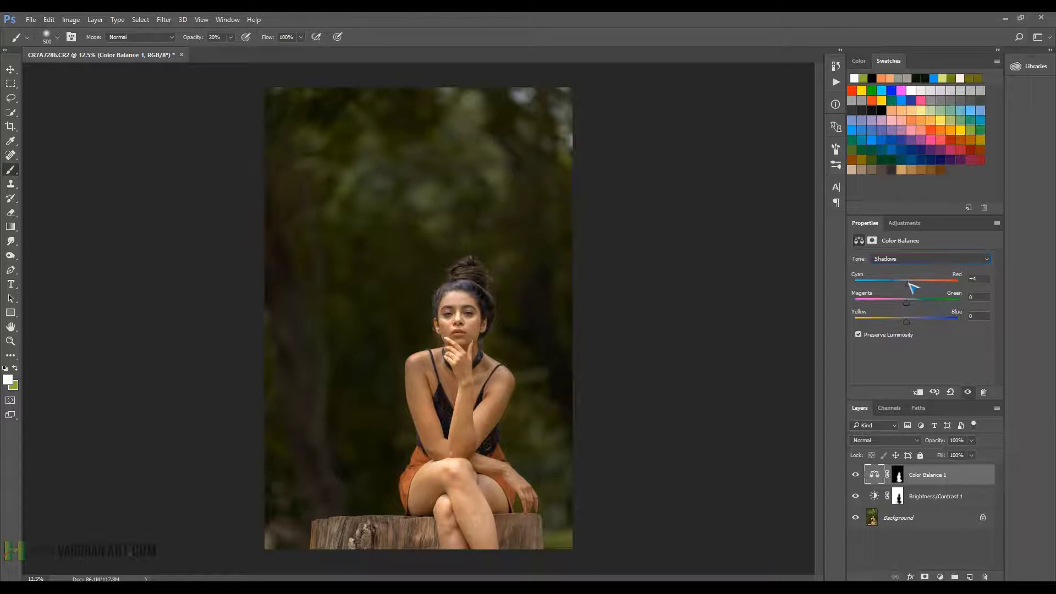
left_click_drag(907, 302, 909, 303)
left_click_drag(906, 322, 908, 322)
left_click_drag(907, 283, 912, 284)
Warm the Color Balance 1 highlights to +6/+1/+2
left_click(911, 259)
left_click(913, 284)
left_click_drag(910, 288, 913, 303)
left_click_drag(906, 322, 908, 322)
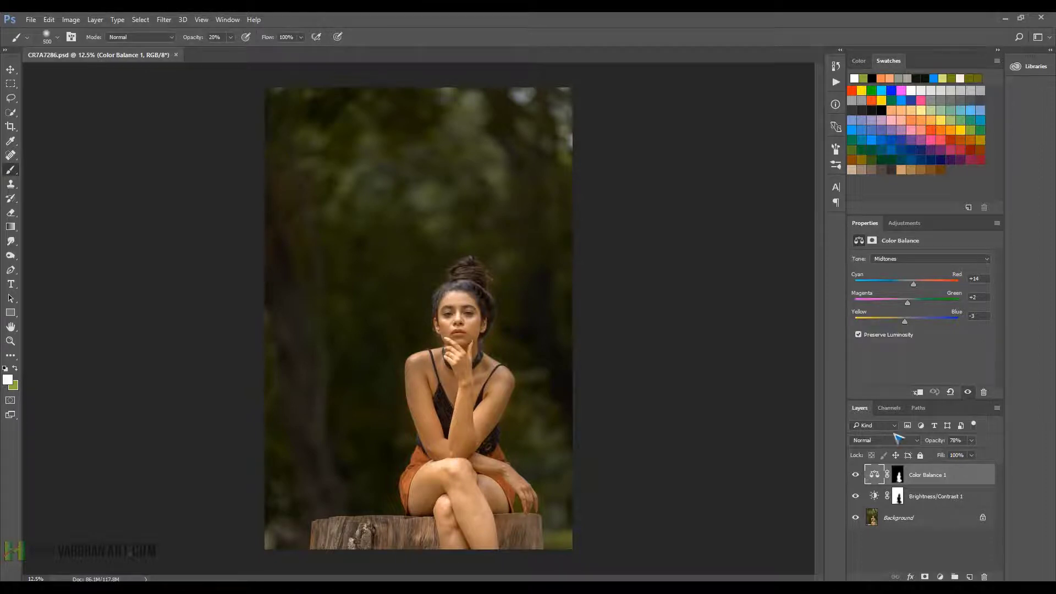
left_click(904, 223)
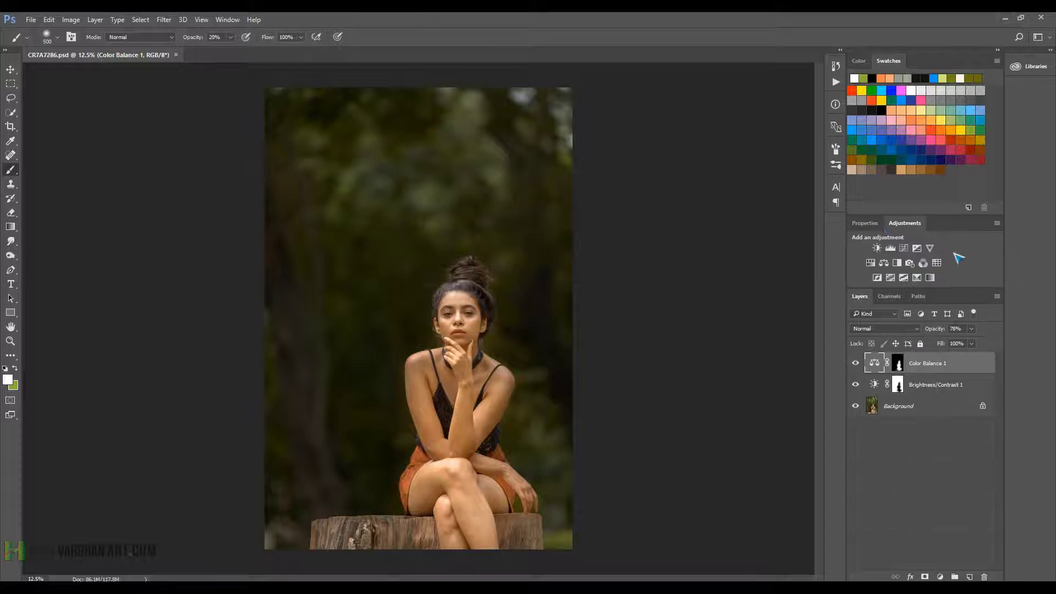
Add a Curves 1 layer, lifting the blue shadows and lowering the blue highlights
left_click(904, 248)
left_click_drag(935, 402, 933, 461)
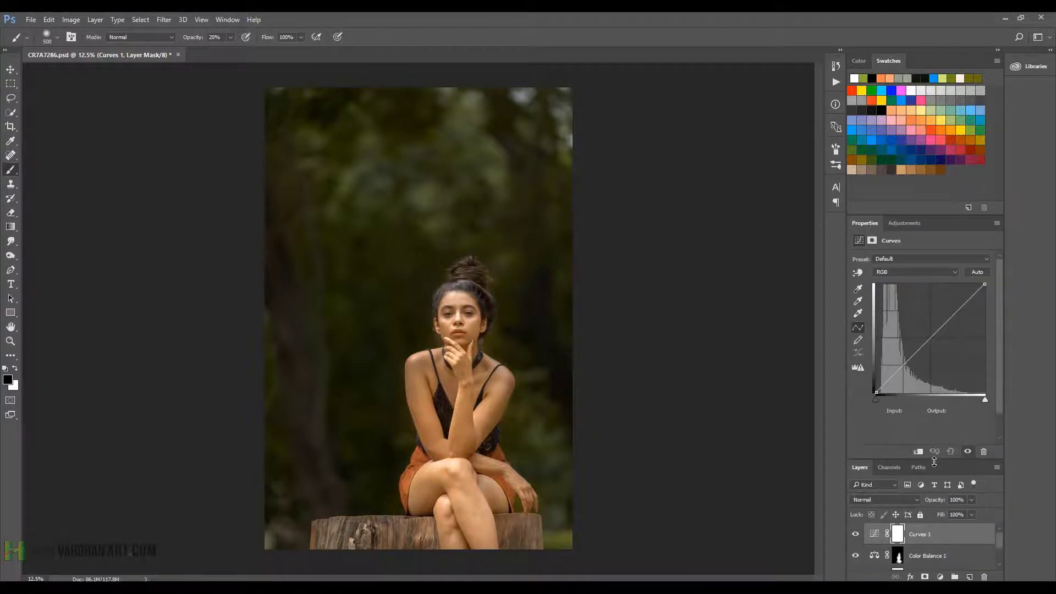
left_click(910, 273)
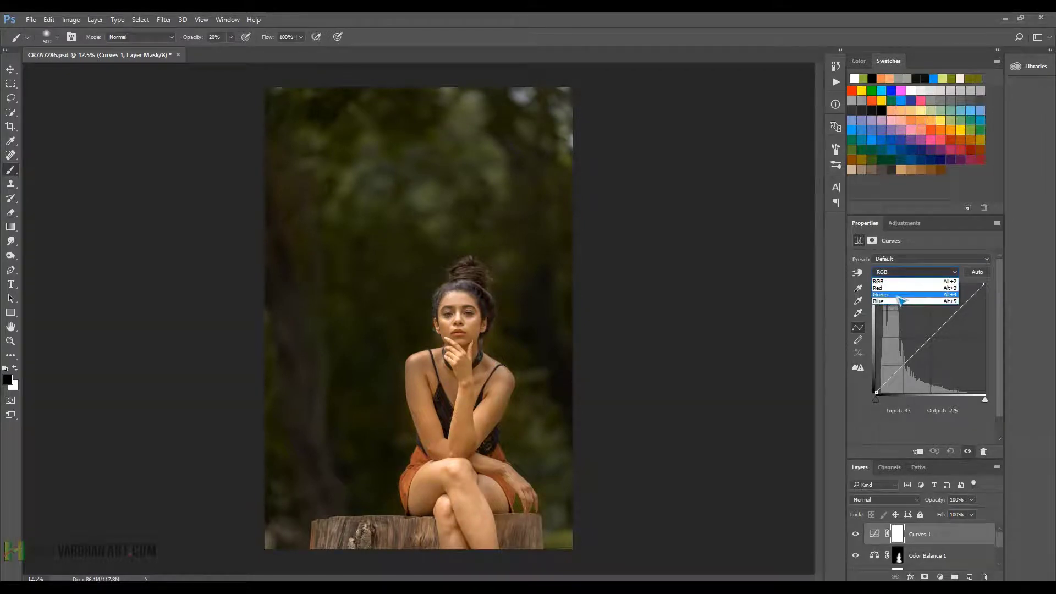
left_click(894, 302)
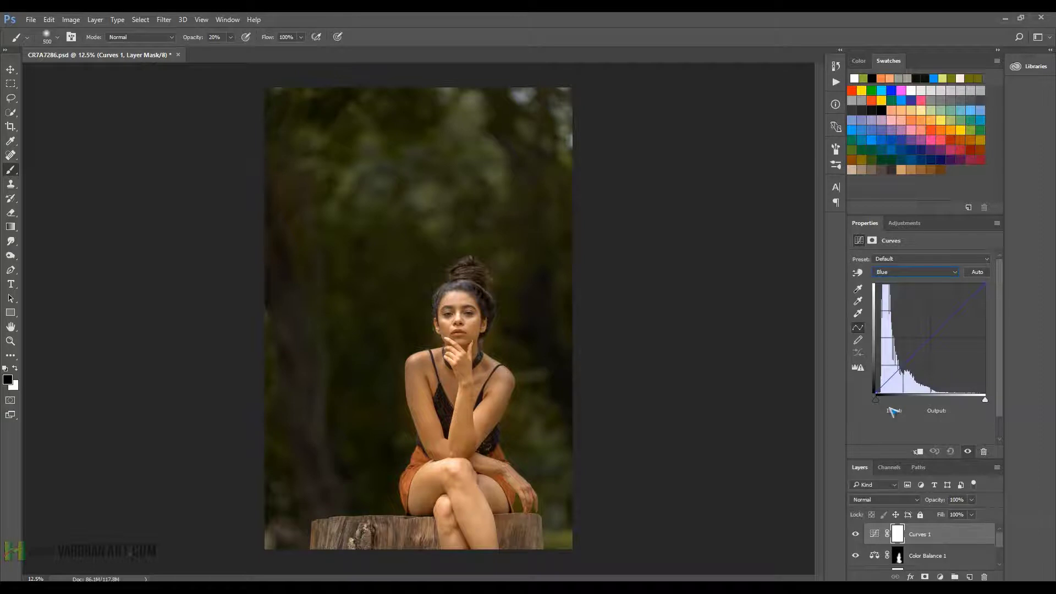
left_click_drag(876, 393, 875, 379)
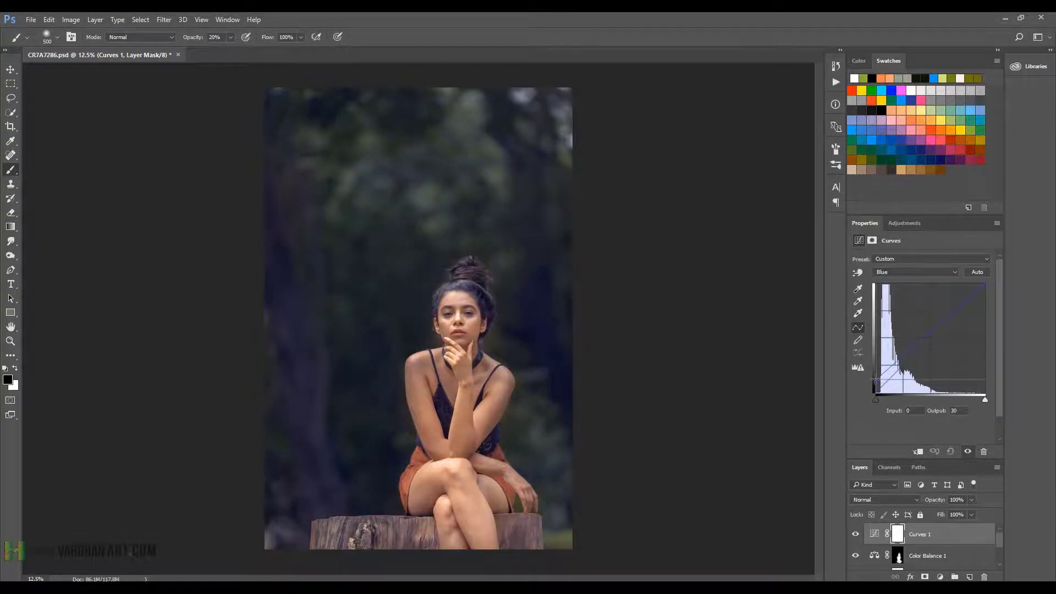
left_click_drag(985, 285, 985, 293)
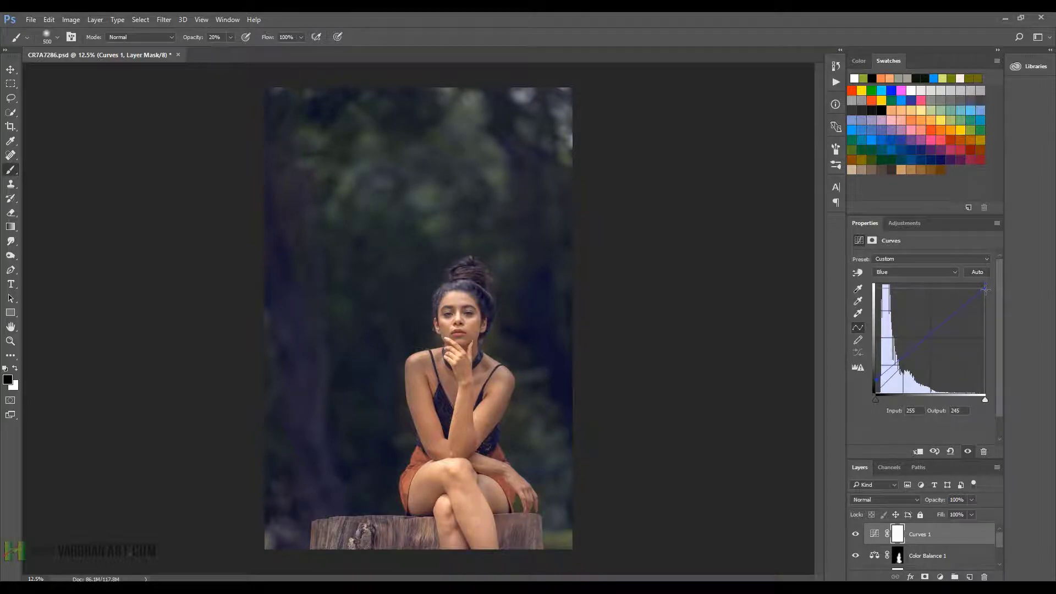
Lift the green channel shadows, keeping the green white point at full
left_click(930, 273)
left_click(911, 302)
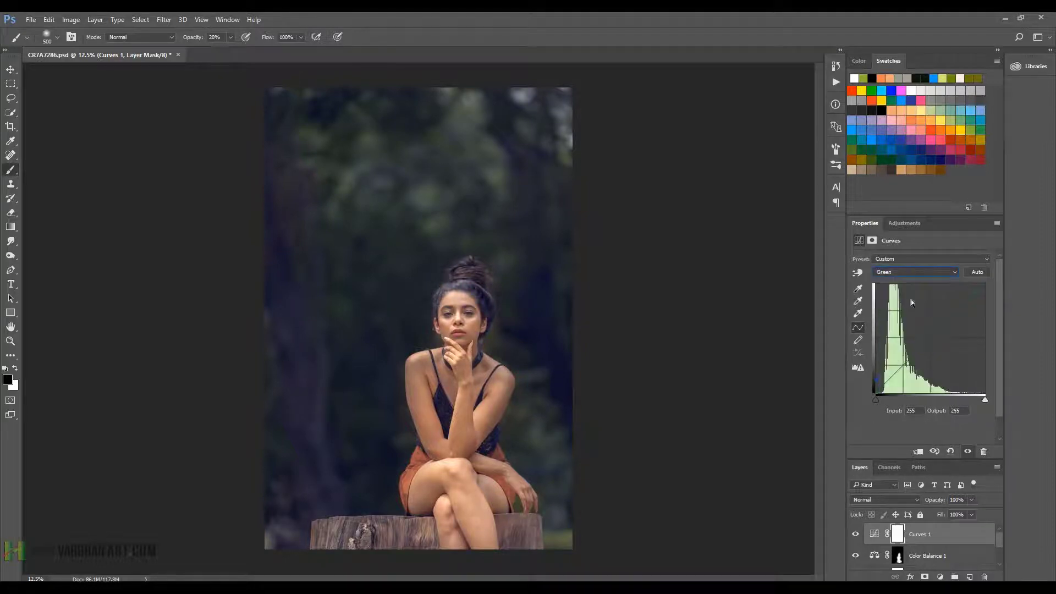
left_click_drag(876, 394, 876, 394)
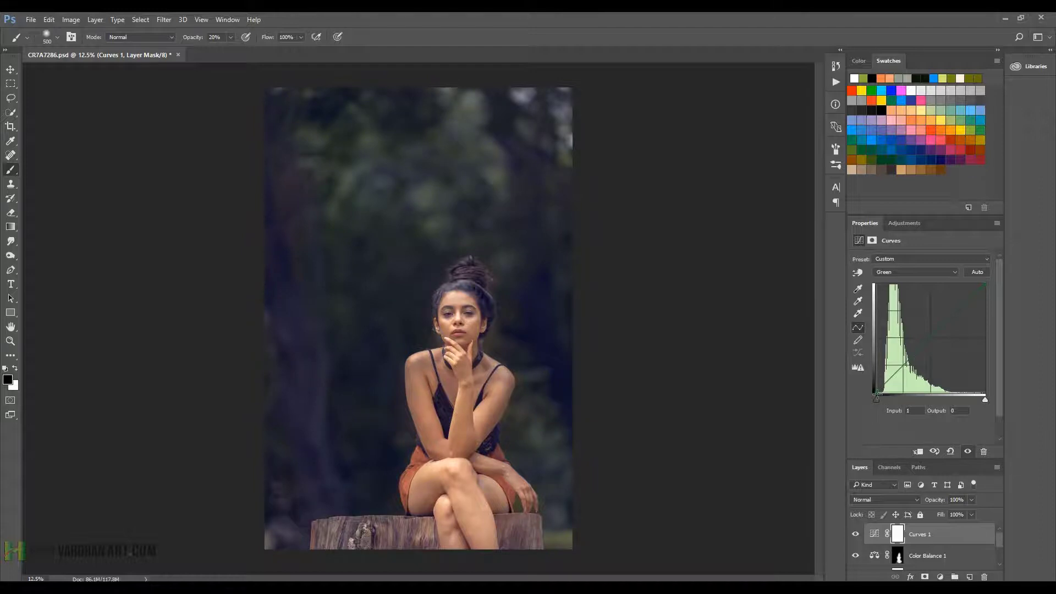
mouse_move(984, 285)
left_mouse_down()
mouse_move(973, 286)
mouse_move(985, 289)
left_mouse_up()
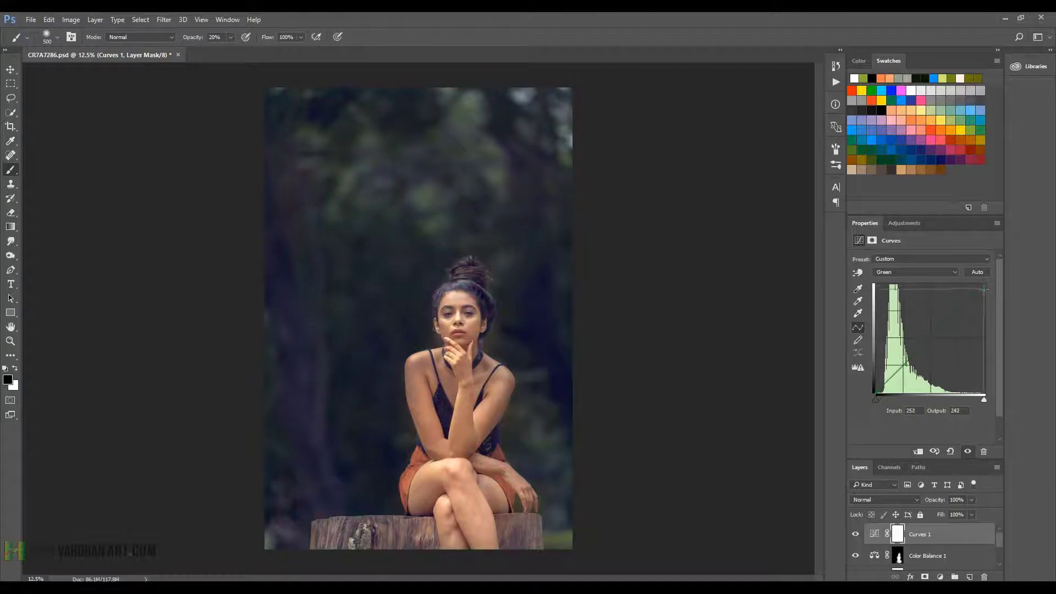
left_click_drag(984, 289, 985, 284)
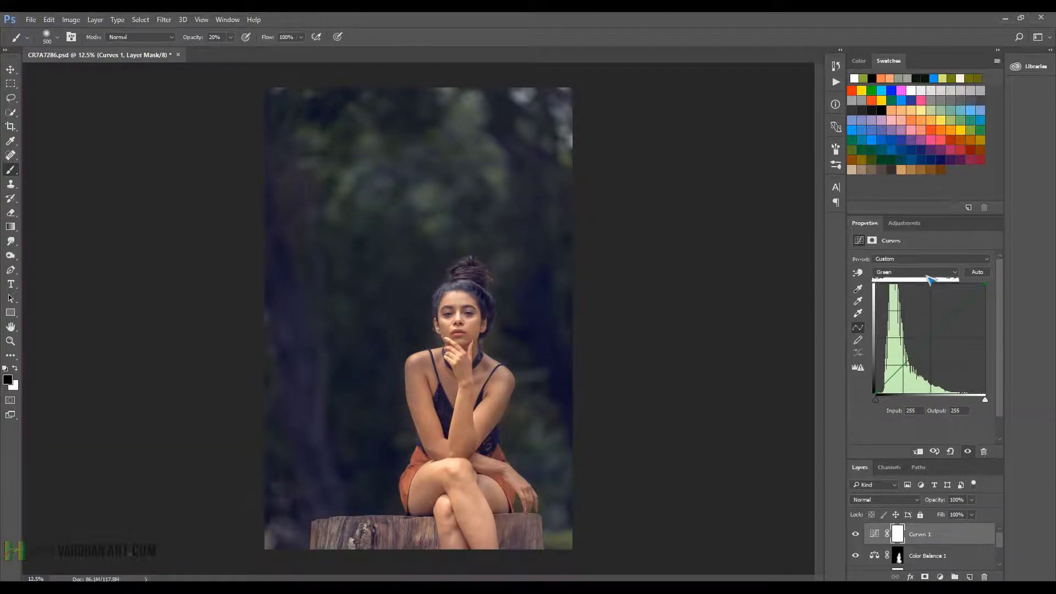
Reshape the Red curve: adjust the red black point and pull down the red midtones
left_click(924, 272)
left_click(914, 288)
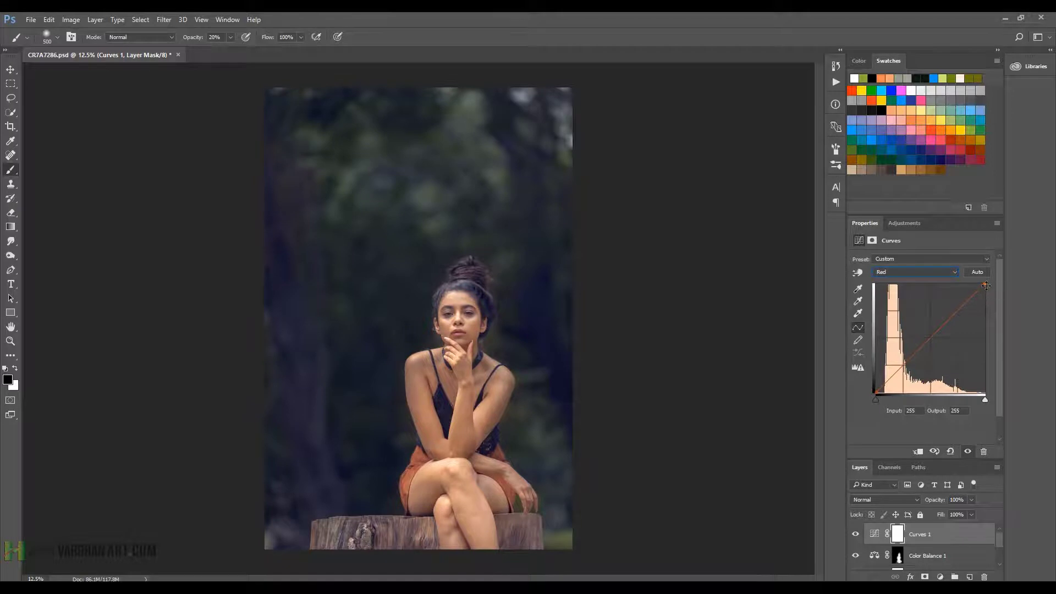
left_click_drag(985, 285, 988, 292)
left_click_drag(988, 292, 986, 285)
left_click_drag(877, 390, 876, 391)
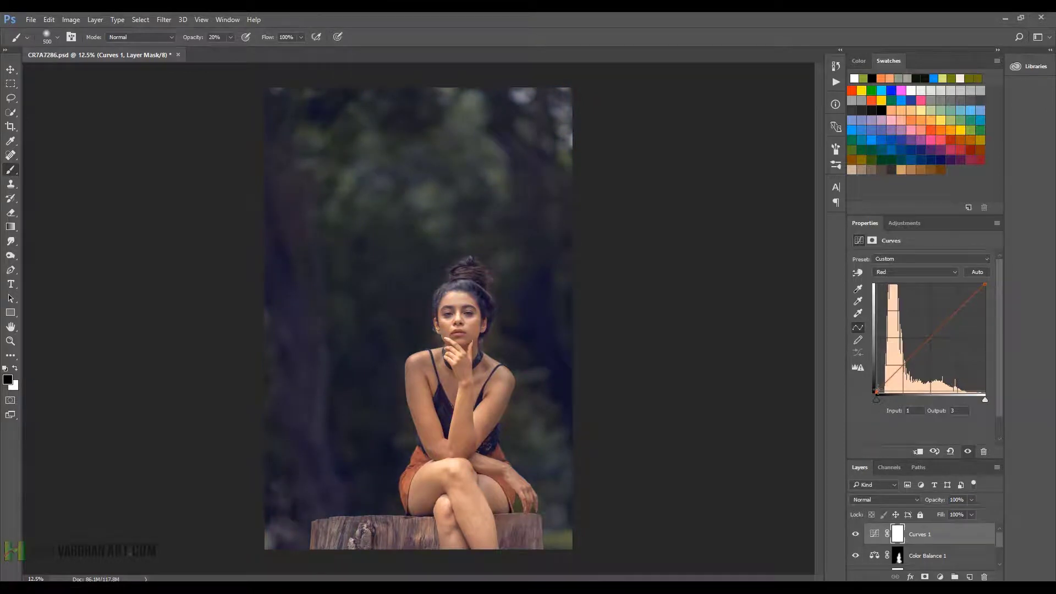
left_click_drag(877, 392, 875, 394)
left_click_drag(869, 391, 871, 386)
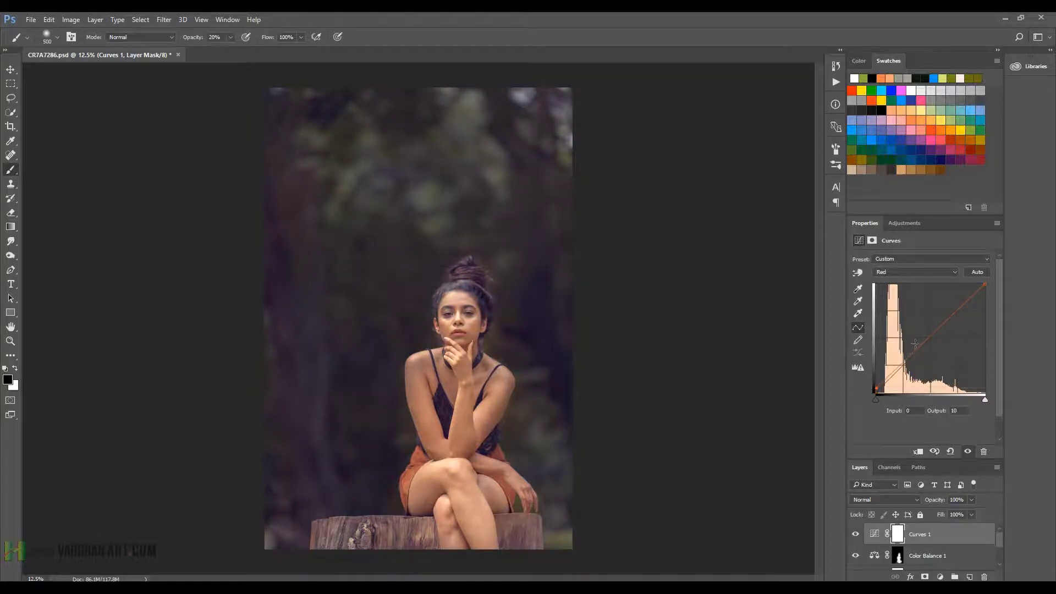
left_click_drag(934, 333, 934, 338)
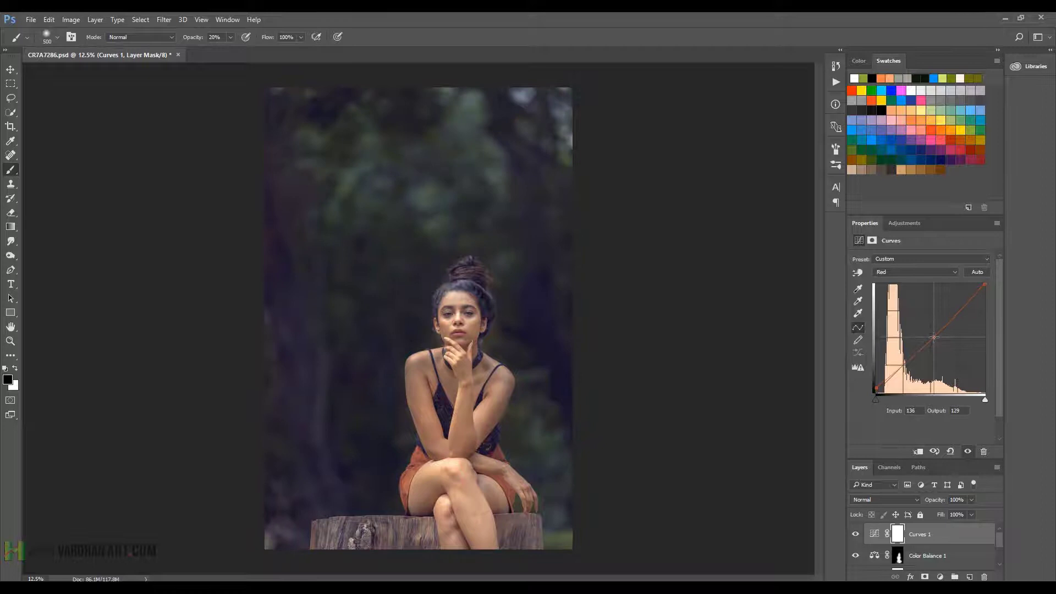
left_click_drag(875, 390, 875, 394)
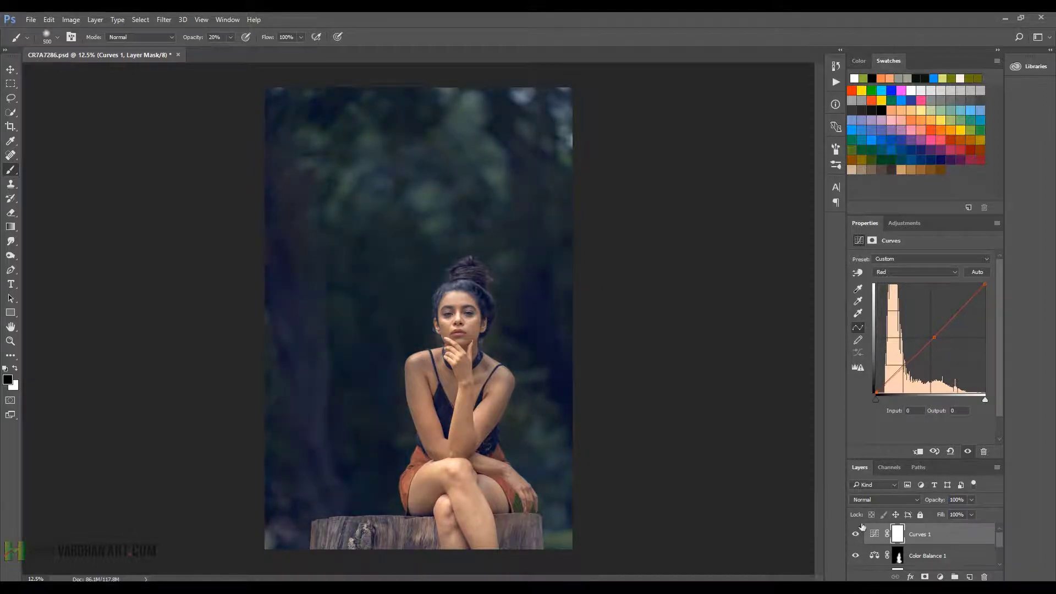
left_click(904, 223)
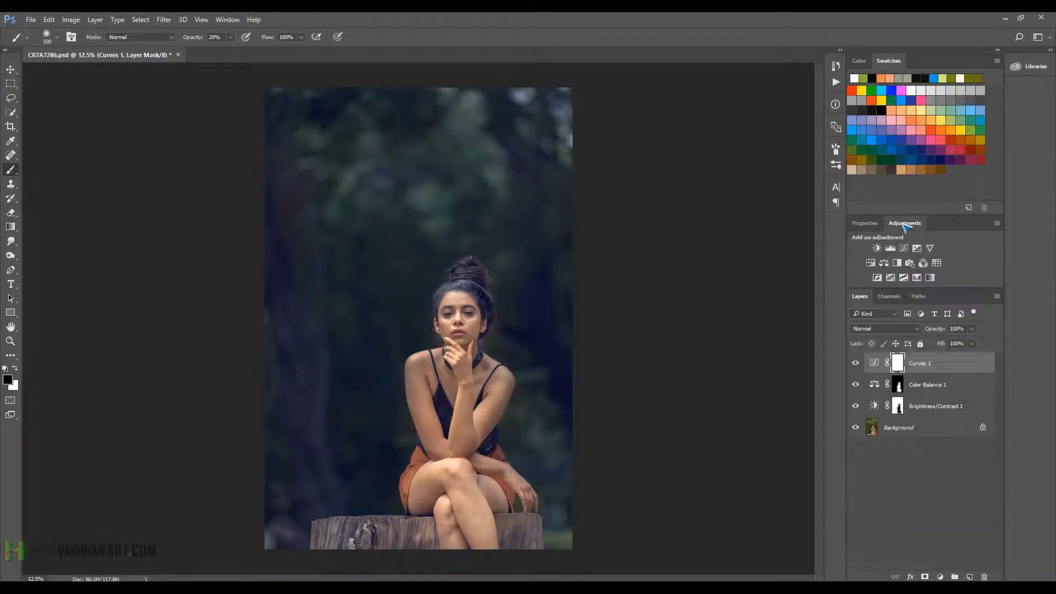
Add a Hue/Saturation 1 layer shifting the Greens hue to about -3
left_click(874, 265)
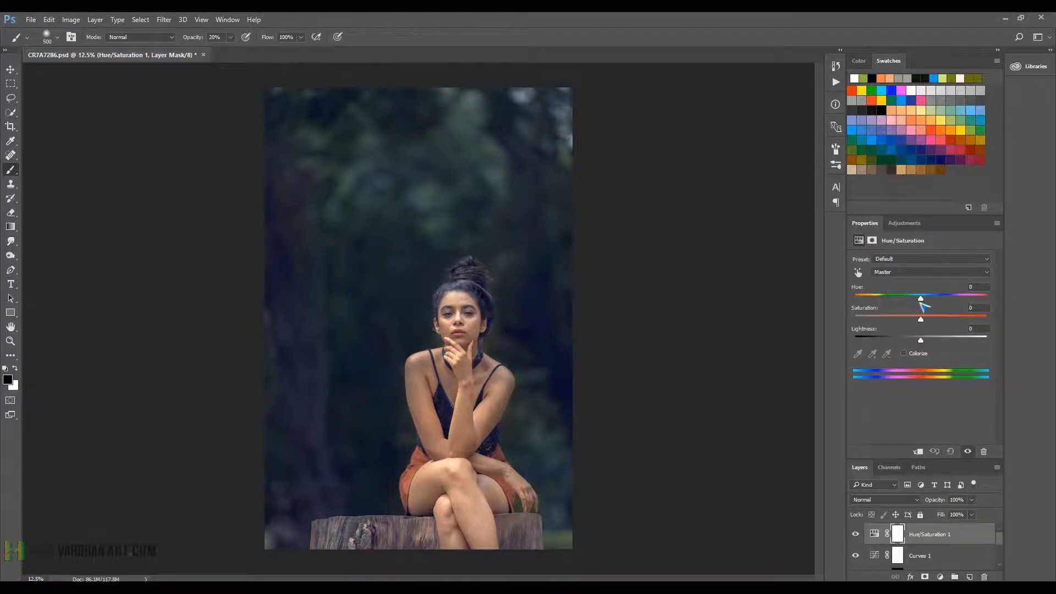
left_click(925, 273)
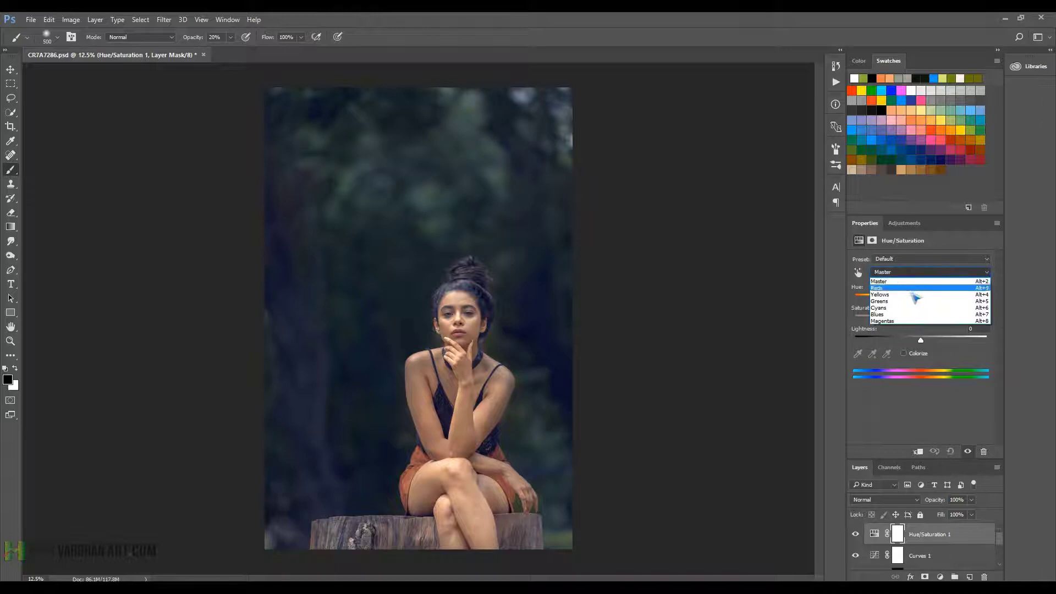
left_click(907, 300)
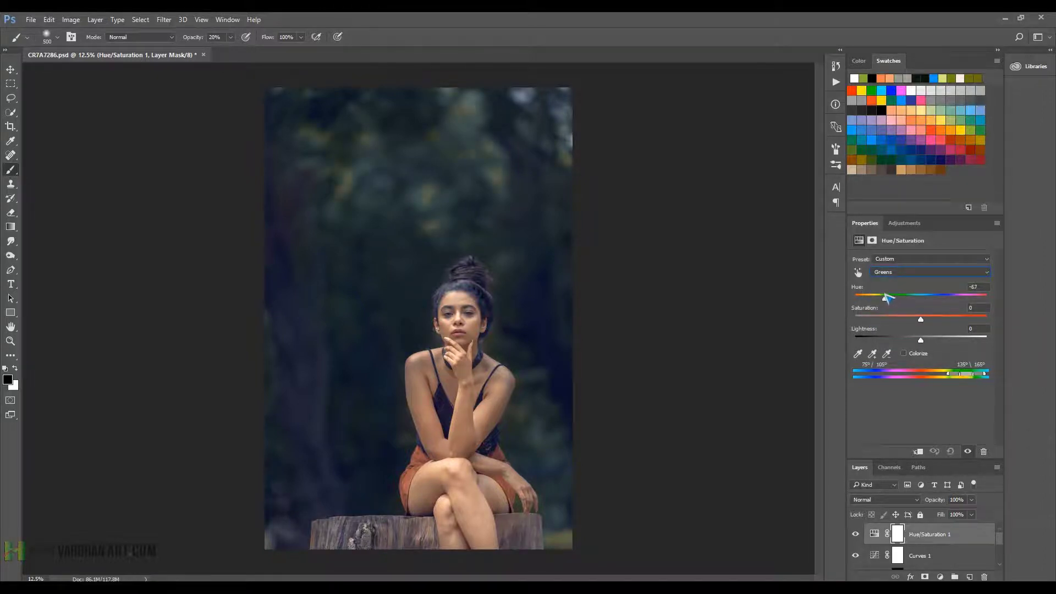
left_click_drag(871, 296, 923, 302)
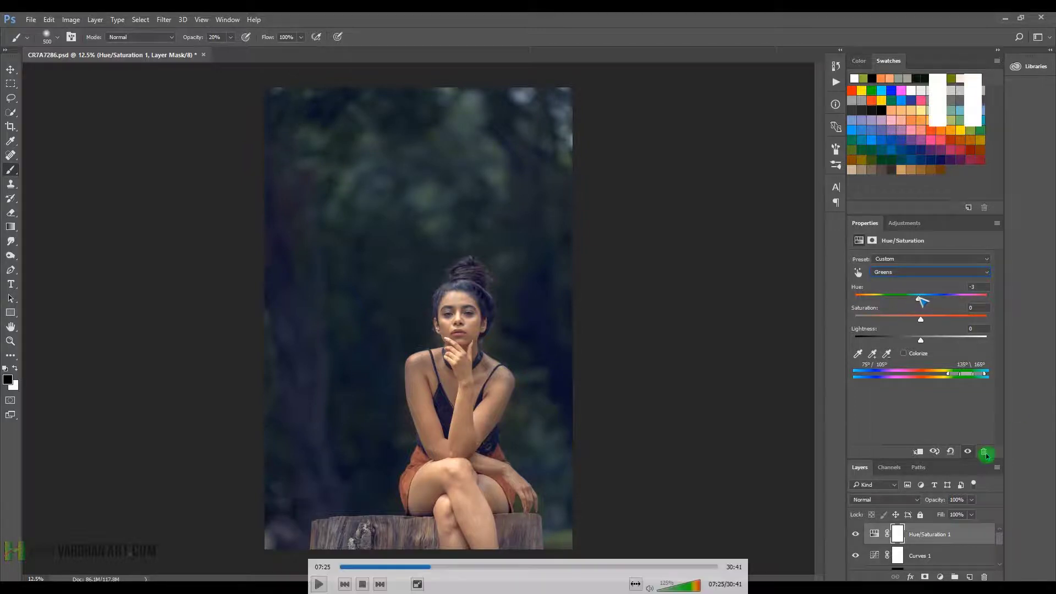
left_click(436, 570)
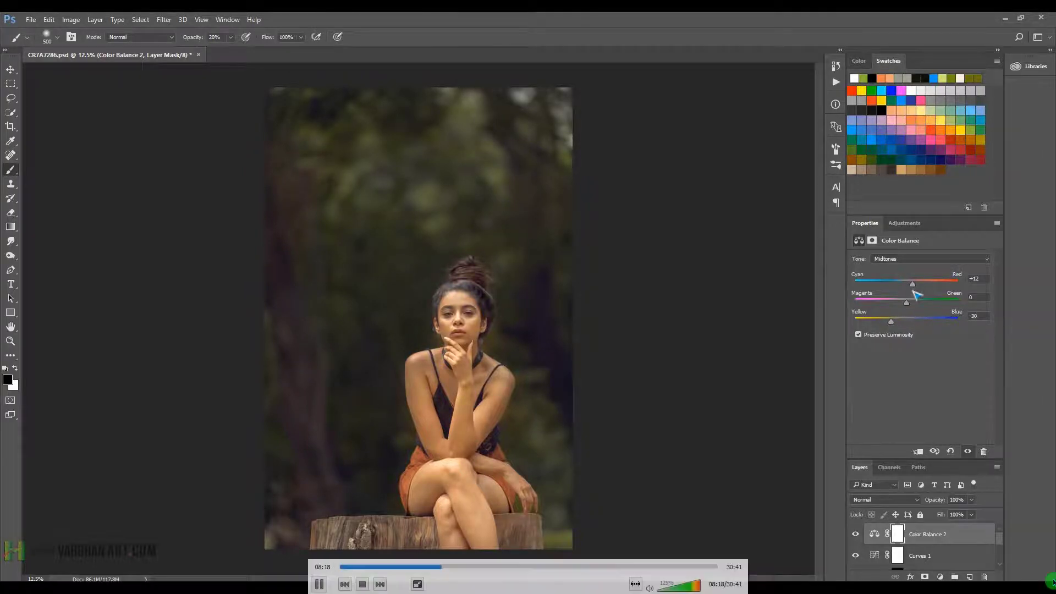
Set Color Balance 2 midtones to Cyan/Red +43, Magenta/Green -6, Yellow/Blue -46
left_click_drag(435, 571, 445, 568)
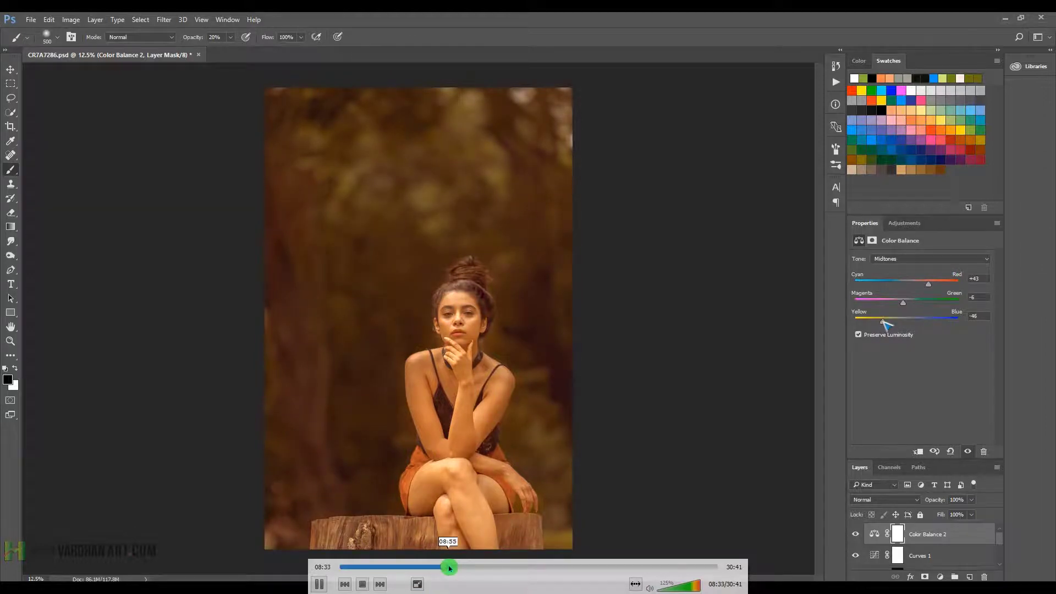
left_click_drag(445, 567, 444, 570)
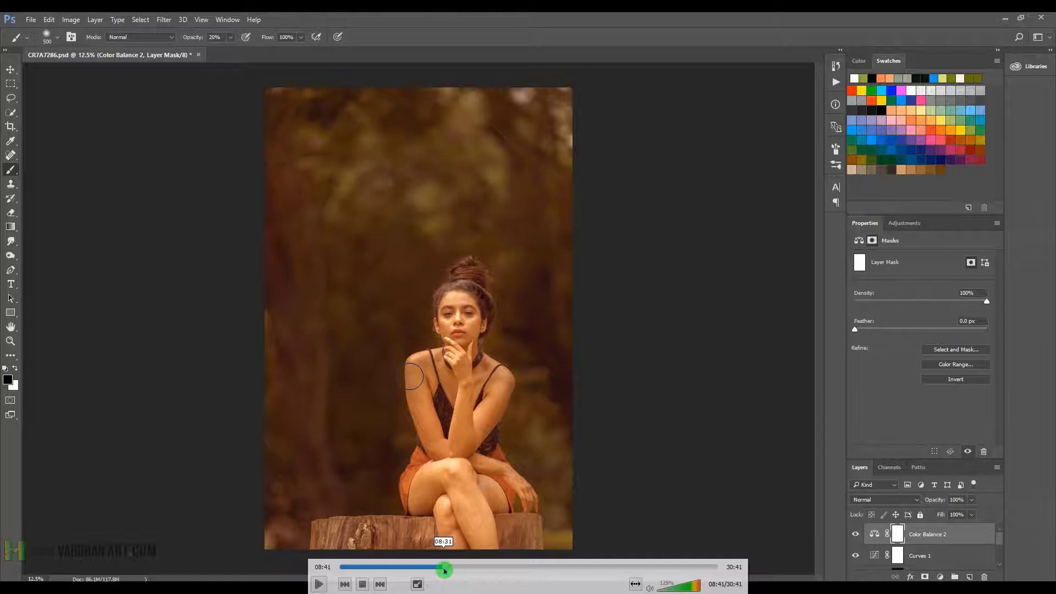
key("space")
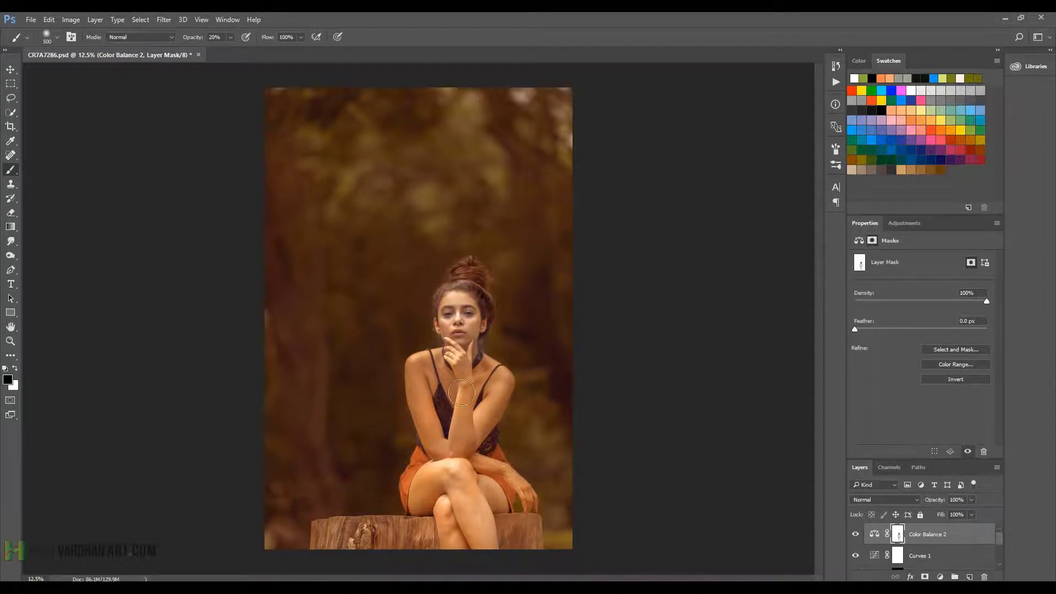
Paint white on the Color Balance mask over the woman's face and compare the grade on and off
key("x")
mouse_move(456, 314)
left_mouse_down()
mouse_move(461, 322)
mouse_move(463, 308)
left_mouse_up()
left_click(854, 536)
left_click(854, 536)
Add a new paint layer set to the Color blend mode
left_click(970, 577)
left_click(895, 500)
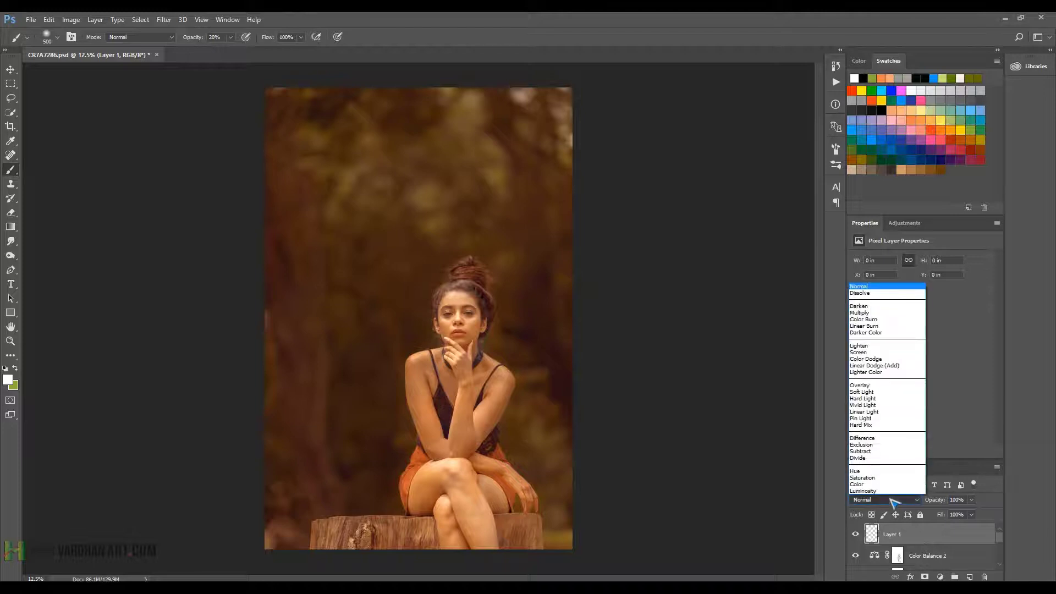
left_click(869, 492)
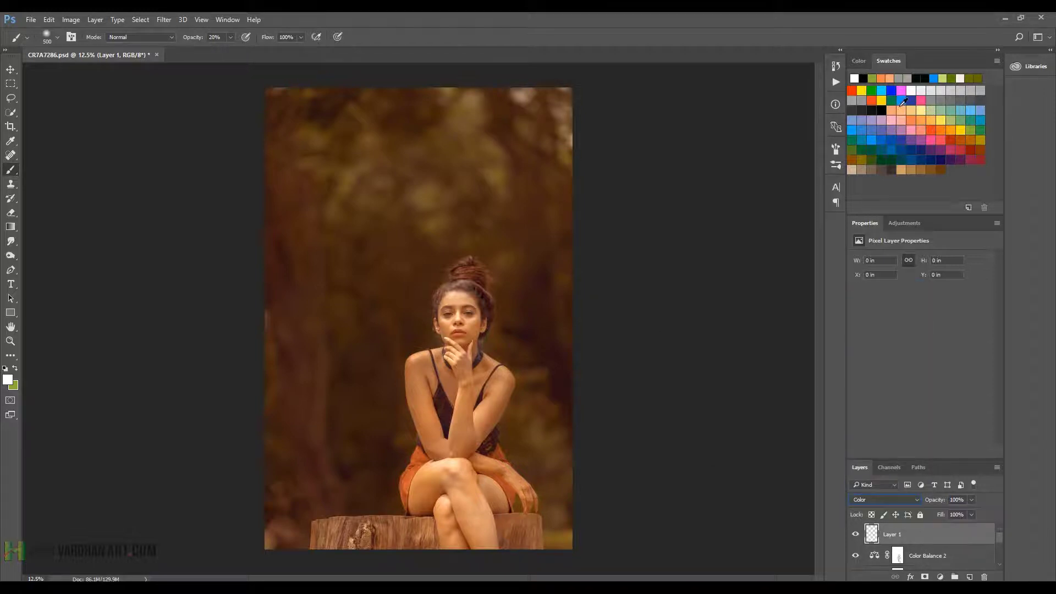
Brush light green over the upper-left, left and upper-right background with a larger brush
left_click(945, 79)
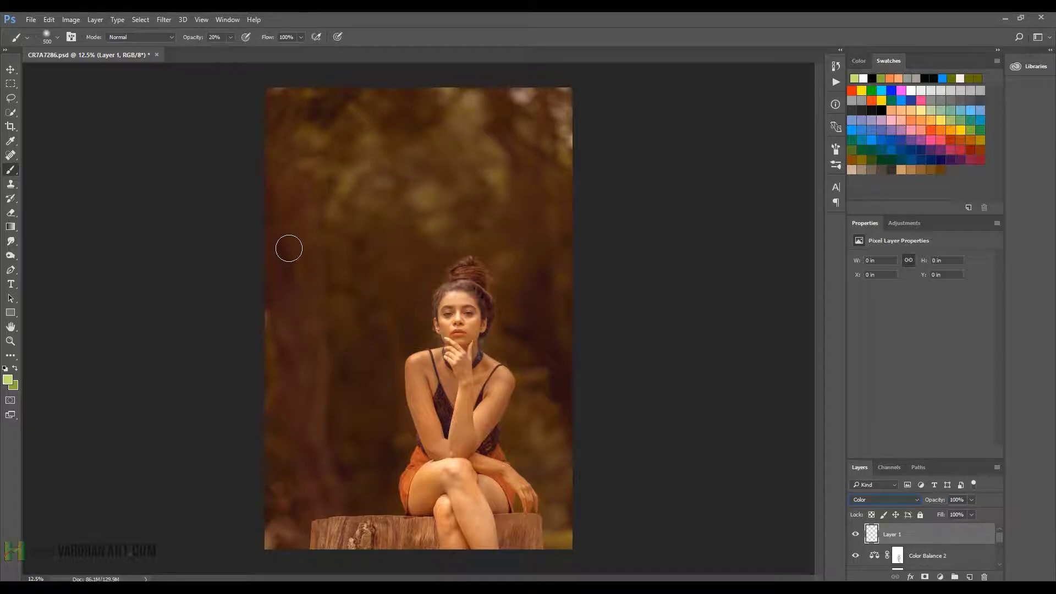
left_click_drag(309, 222, 289, 247)
key("bracketright")
key("bracketright")
key("bracketright")
mouse_move(333, 197)
left_mouse_down()
mouse_move(325, 146)
mouse_move(306, 123)
mouse_move(361, 110)
mouse_move(374, 202)
left_mouse_up()
mouse_move(292, 354)
left_mouse_down()
mouse_move(396, 220)
mouse_move(269, 502)
mouse_move(349, 434)
mouse_move(354, 328)
left_mouse_up()
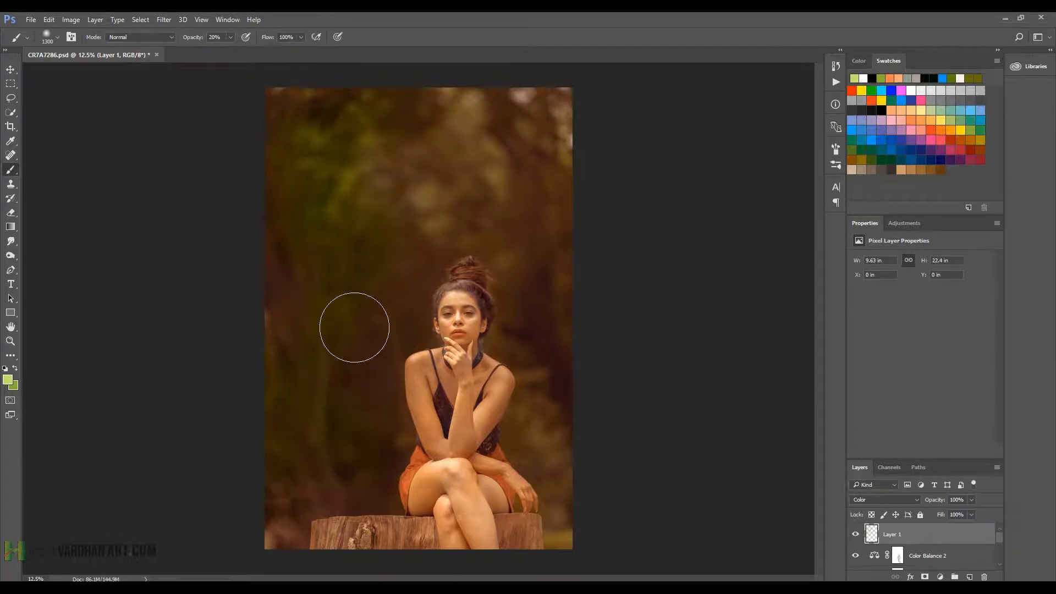
mouse_move(538, 170)
left_mouse_down()
mouse_move(452, 118)
mouse_move(578, 87)
mouse_move(549, 166)
left_mouse_up()
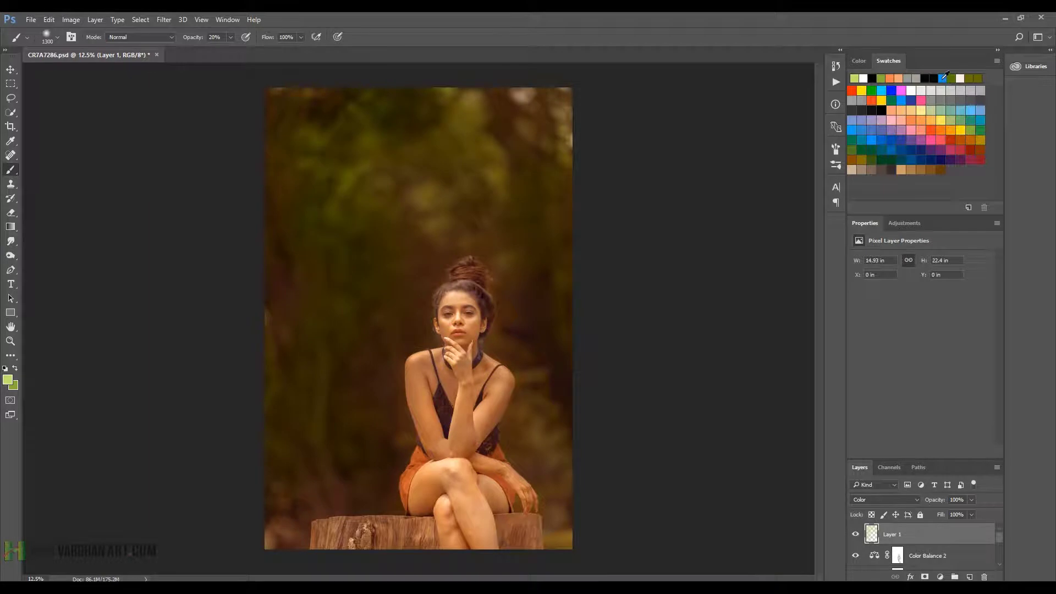
Try blue down the photo's right side, then undo the blue strokes
left_click(944, 77)
mouse_move(495, 106)
left_mouse_down()
mouse_move(518, 130)
mouse_move(519, 66)
mouse_move(618, 359)
left_mouse_up()
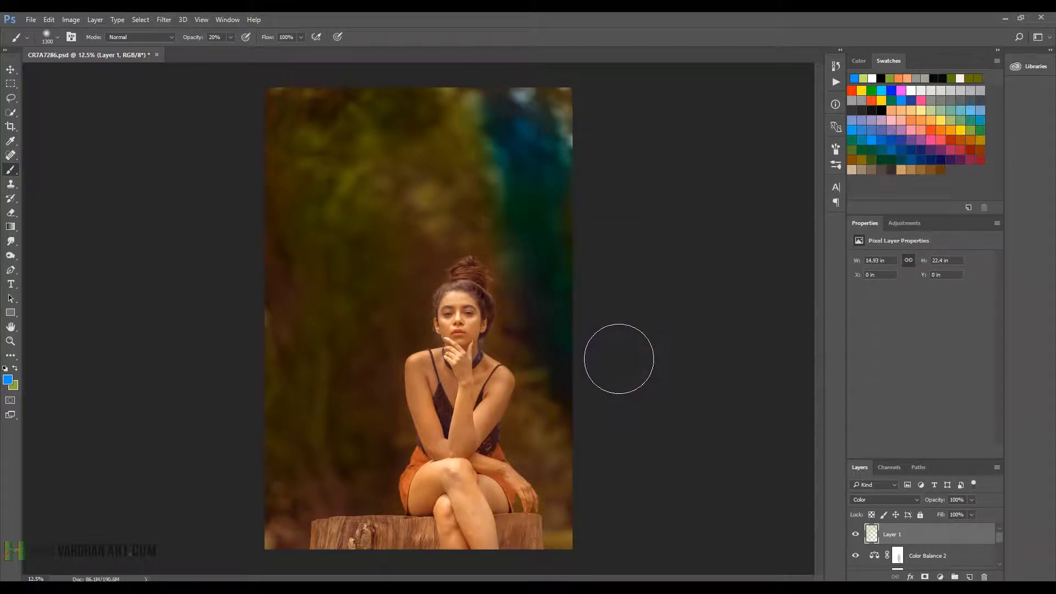
key("ctrl+alt+z")
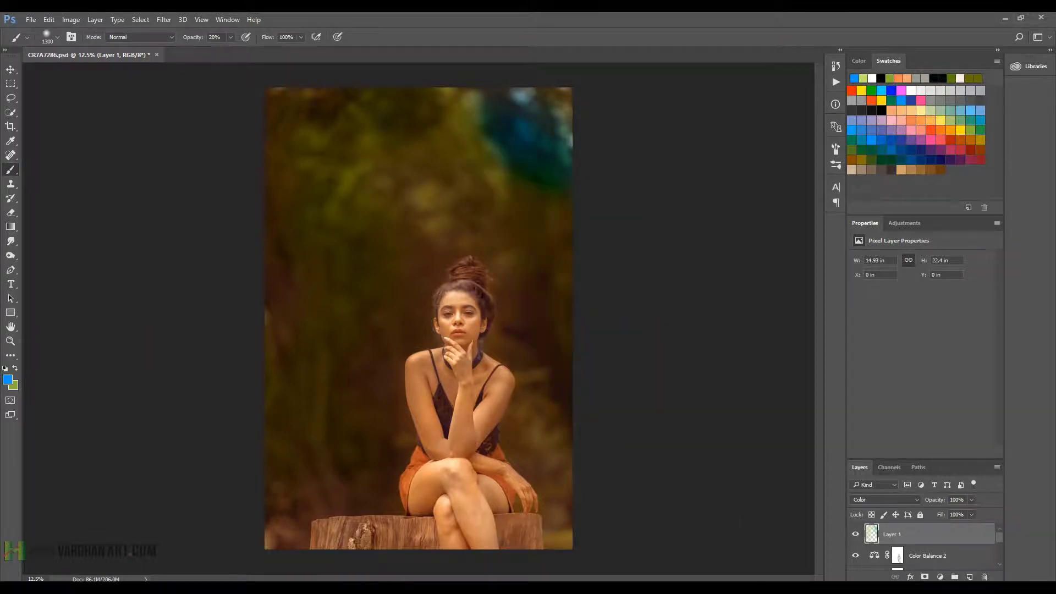
key("ctrl+alt+z")
key("ctrl+alt+z")
key("ctrl+alt+z")
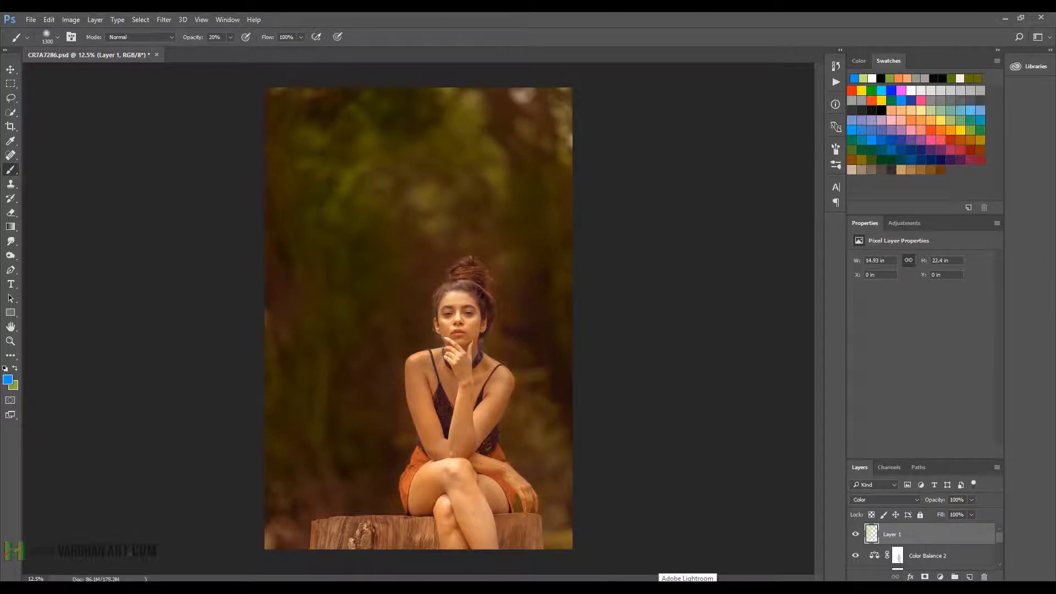
Brush yellow over the left background and orange over the upper-left foliage
left_click(943, 120)
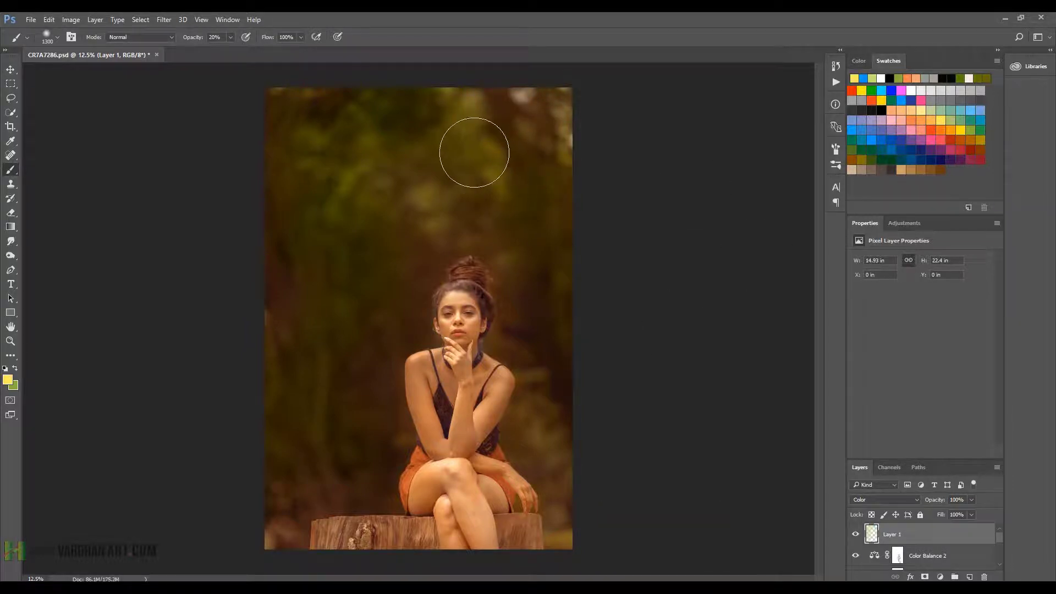
mouse_move(350, 212)
left_mouse_down()
mouse_move(283, 306)
mouse_move(311, 427)
mouse_move(361, 216)
mouse_move(278, 113)
mouse_move(601, 140)
mouse_move(550, 205)
mouse_move(555, 303)
mouse_move(415, 238)
mouse_move(403, 250)
mouse_move(580, 438)
mouse_move(573, 502)
mouse_move(236, 533)
mouse_move(274, 550)
mouse_move(284, 335)
mouse_move(274, 275)
mouse_move(311, 108)
left_mouse_up()
left_click(913, 118)
mouse_move(418, 220)
left_mouse_down()
mouse_move(349, 184)
mouse_move(345, 125)
mouse_move(316, 95)
mouse_move(304, 158)
mouse_move(323, 184)
left_mouse_up()
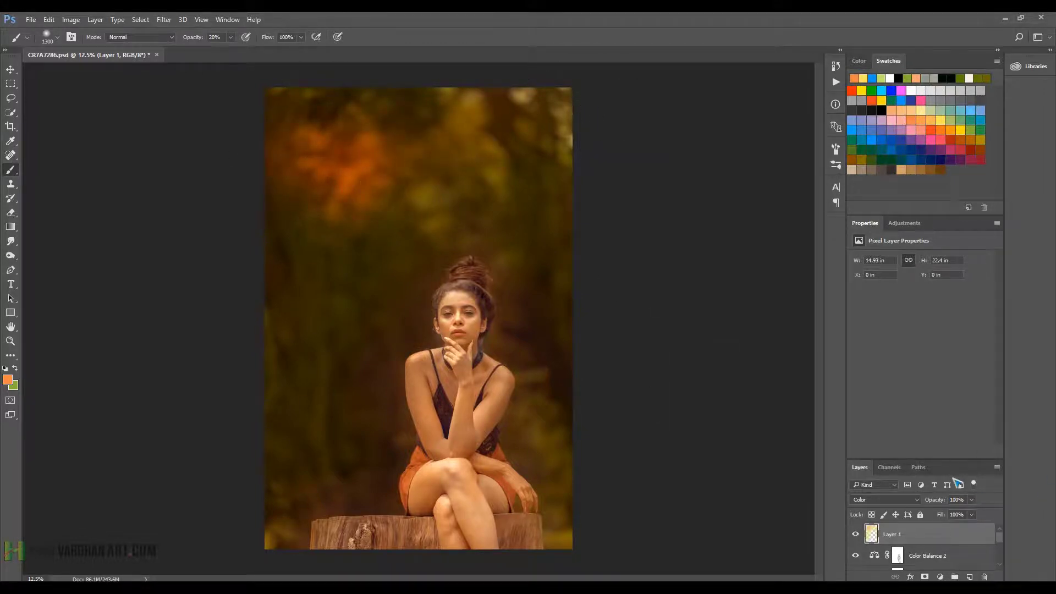
Switch Layer 1 to Soft Light, add yellow at the top right, and compare
left_click(898, 498)
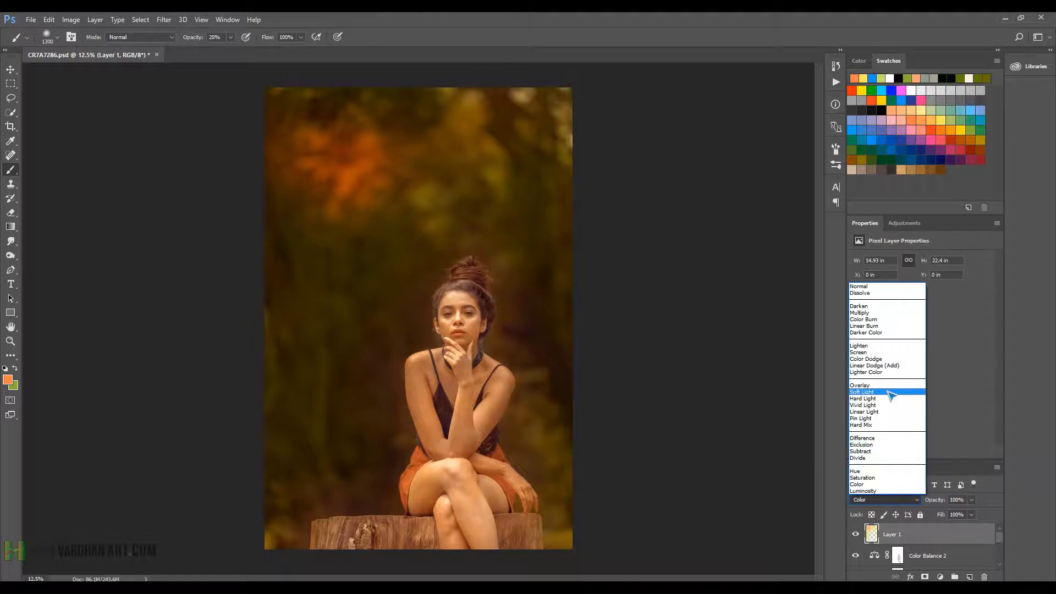
left_click(891, 396)
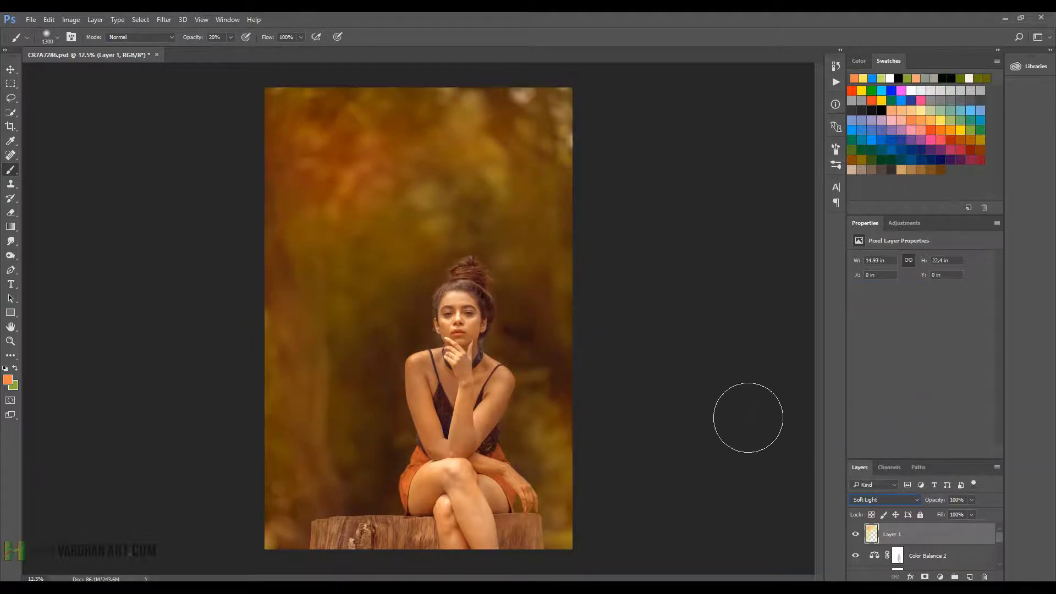
left_click_drag(578, 153, 538, 106)
left_click(881, 100)
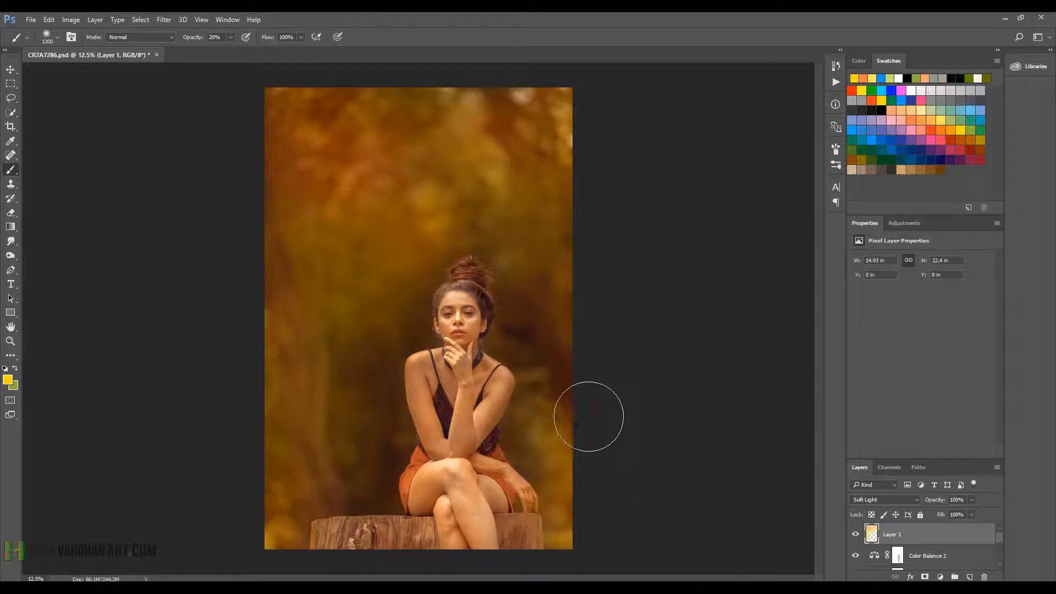
left_click(854, 537)
Lower Layer 1's opacity to 55% and save CR7A7286.psd
left_click(971, 514)
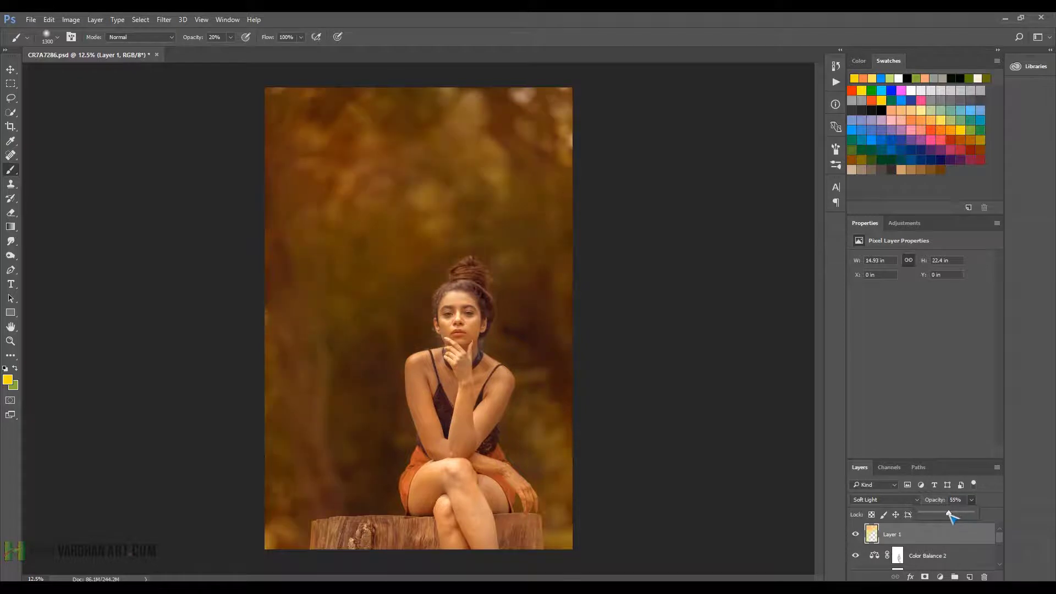
left_click(870, 537)
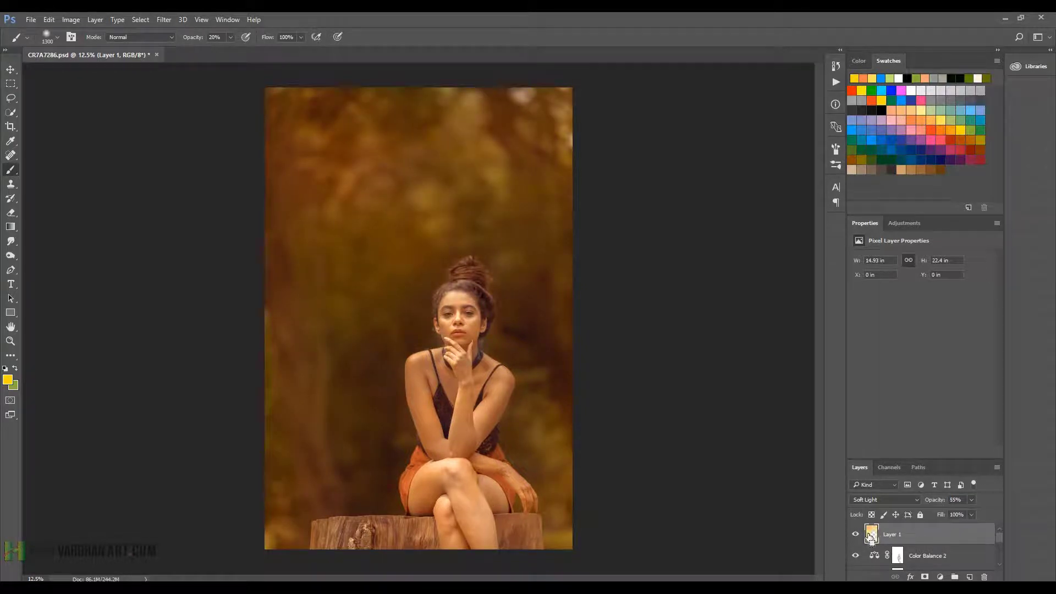
key("ctrl+s")
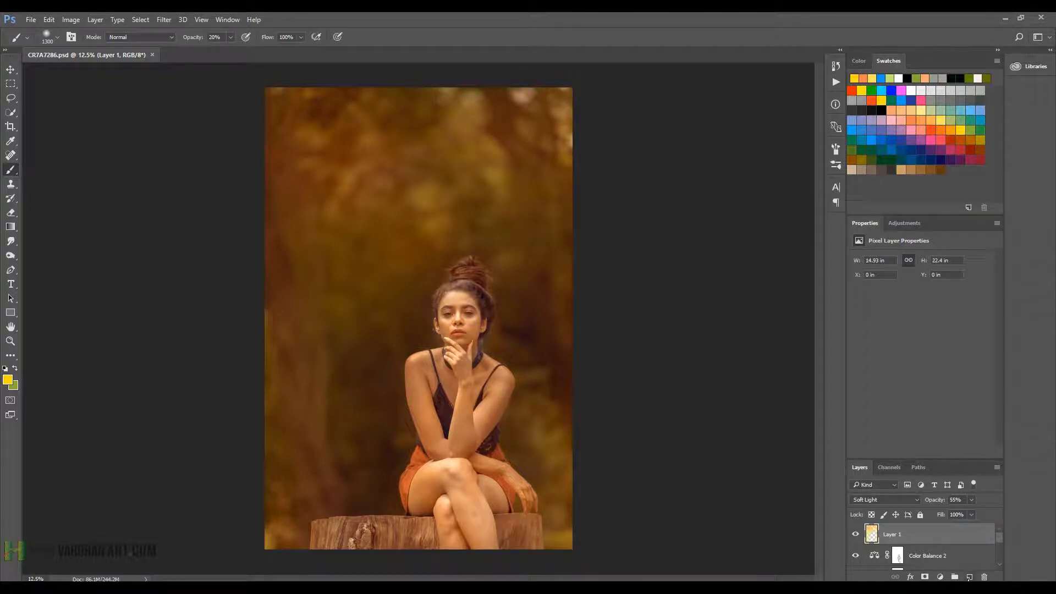
Create a new layer and dab a large 2200 soft white brush near the top
key("ctrl+shift+alt+n")
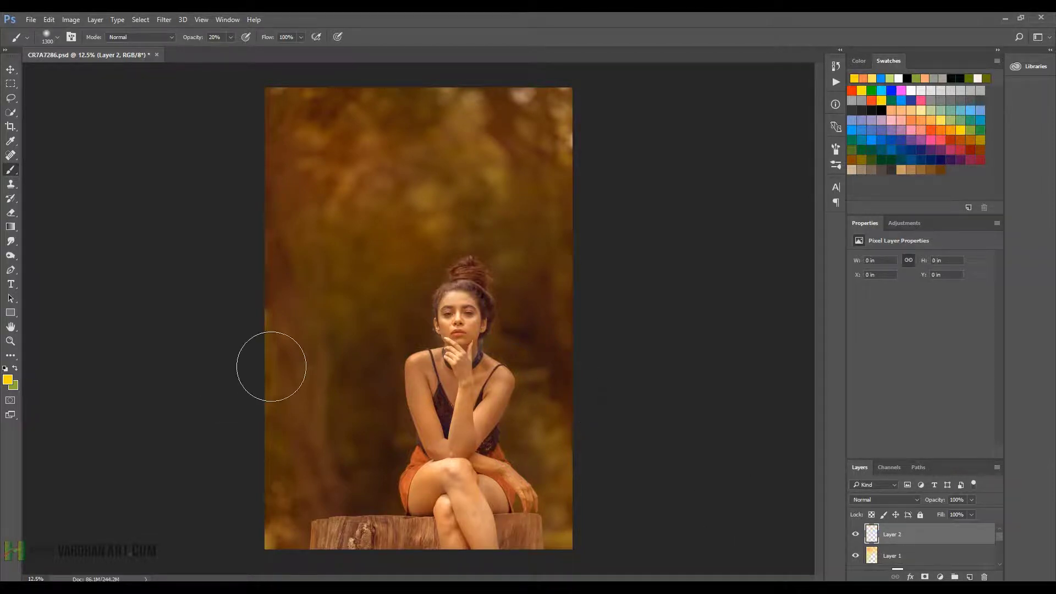
key("d")
key("x")
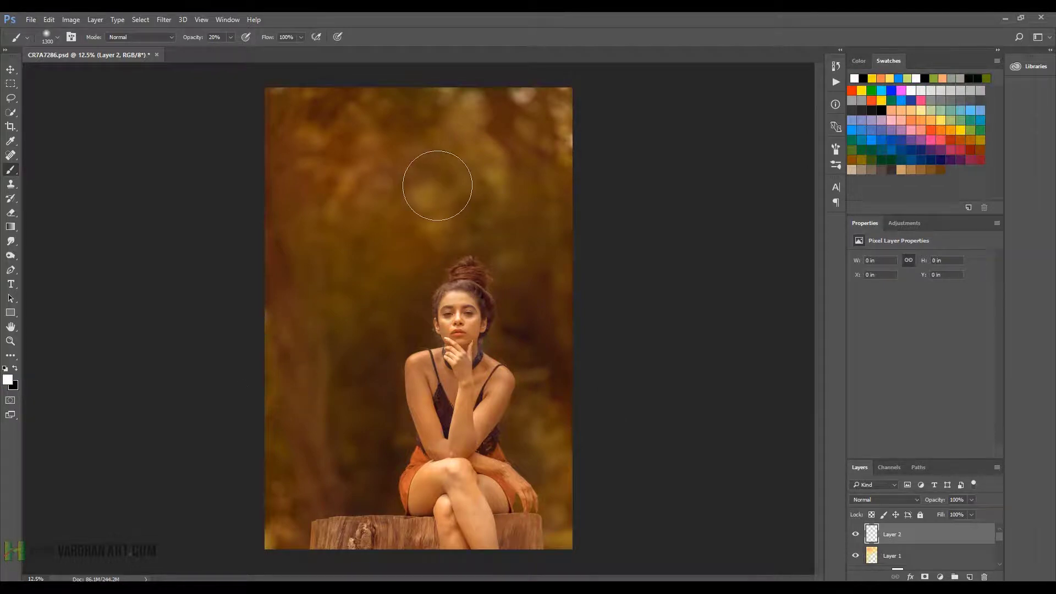
key("bracketright")
key("bracketright")
key("bracketright")
key("bracketright")
key("bracketright")
key("bracketright")
key("bracketright")
key("bracketright")
key("bracketright")
left_click(452, 154)
left_click(452, 154)
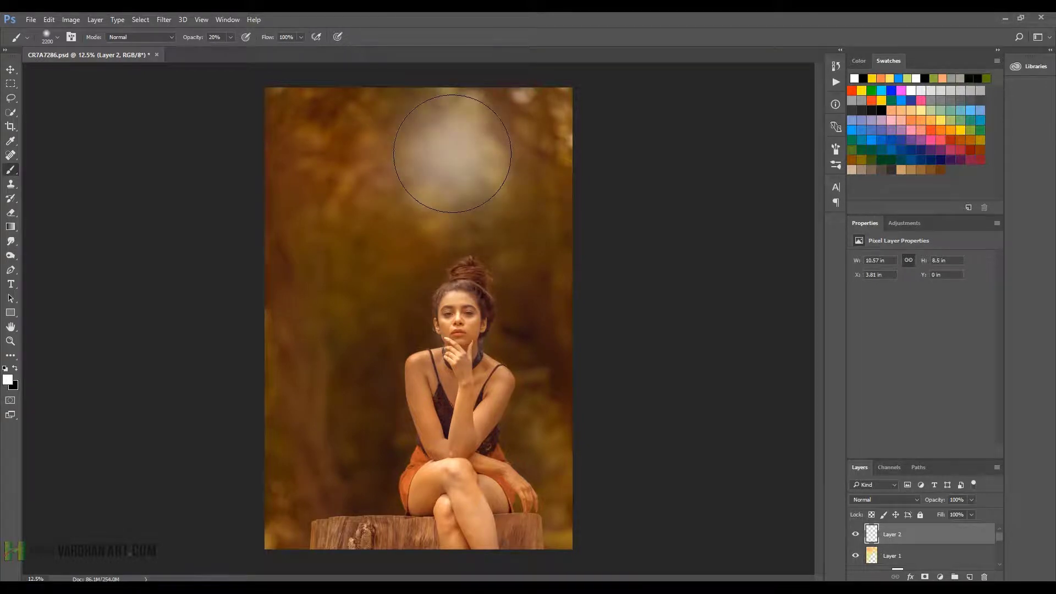
Scale and reposition the white glow with Free Transform
key("alt+Tab")
key("alt+Tab")
key("ctrl+t")
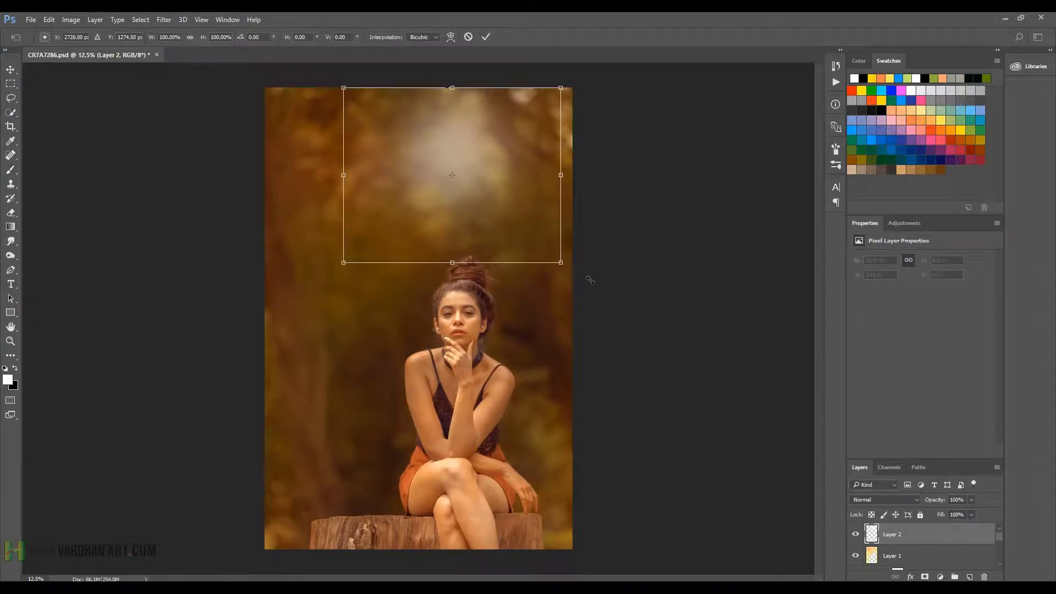
left_click_drag(590, 280, 632, 300)
left_click_drag(526, 214, 487, 207)
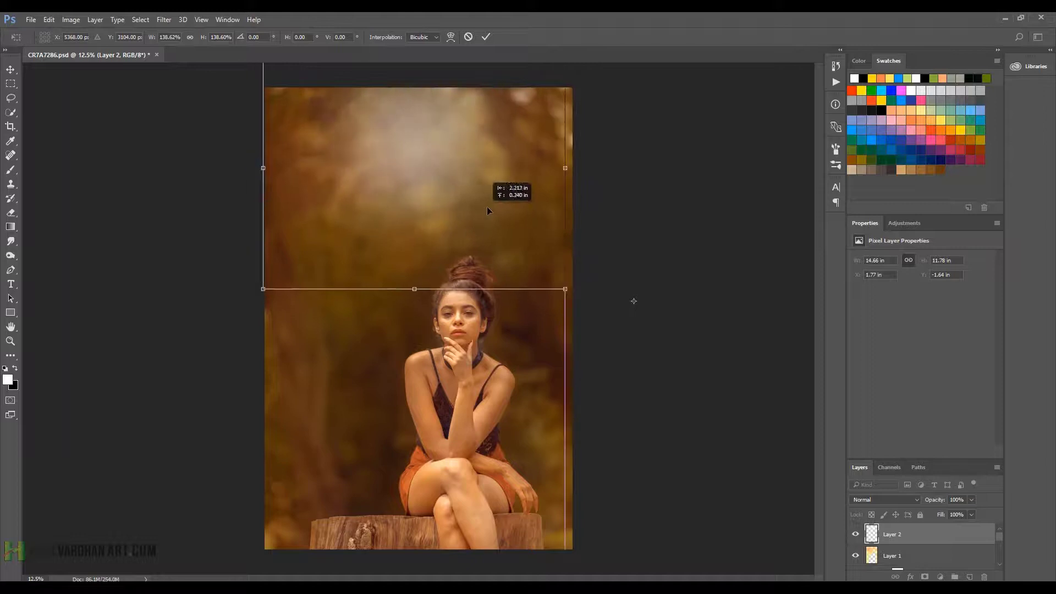
mouse_move(566, 289)
left_mouse_down()
mouse_move(620, 306)
mouse_move(444, 145)
left_mouse_up()
key("Return")
Brighten the glow further, then enlarge it and move it up to the top edge
key("b")
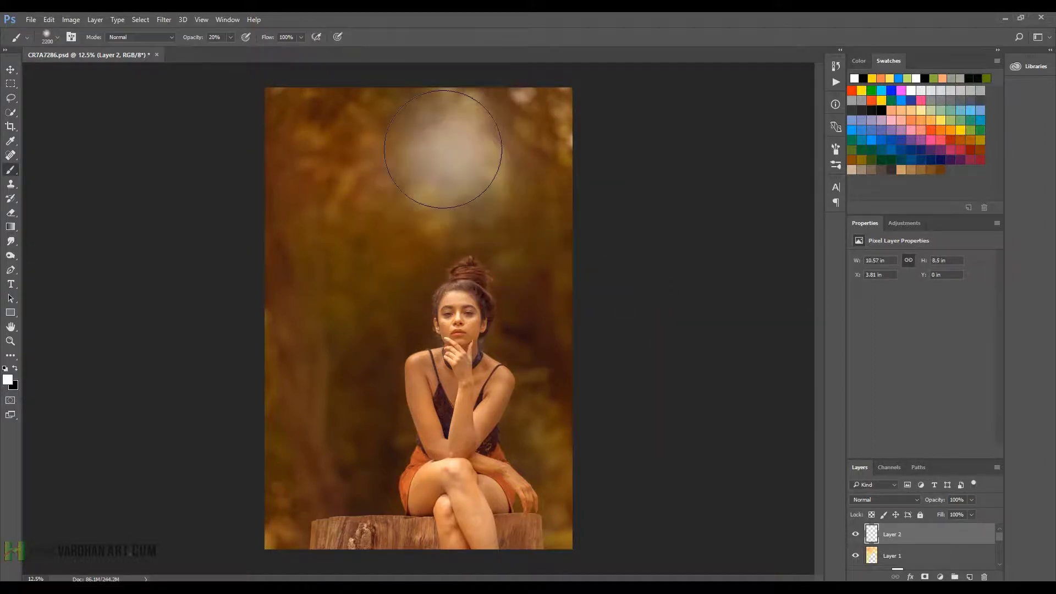
left_click(442, 149)
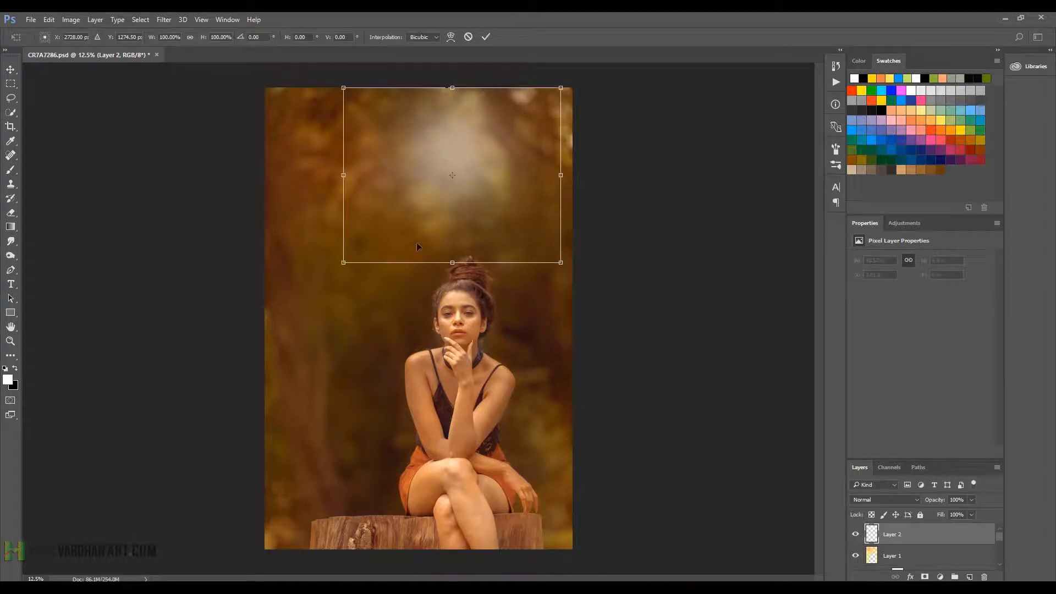
left_click_drag(476, 214, 450, 205)
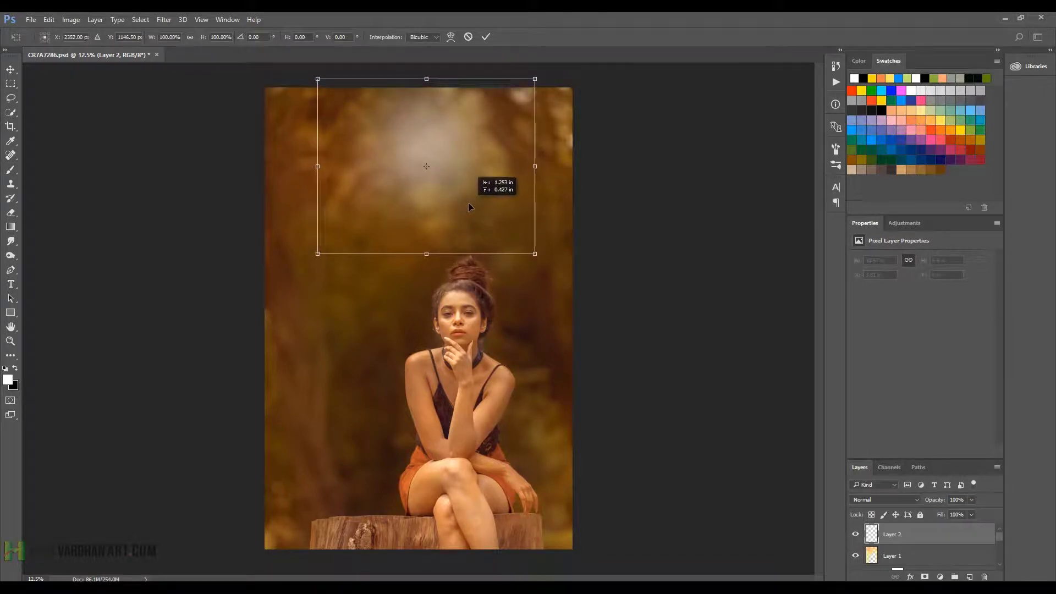
left_click_drag(535, 254, 586, 284)
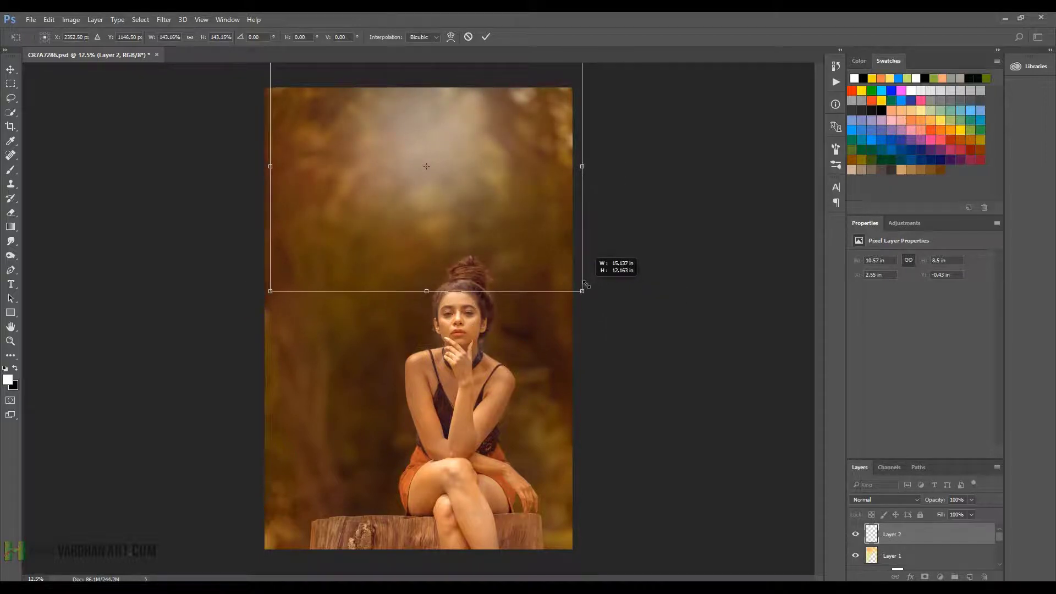
left_click_drag(477, 231, 476, 188)
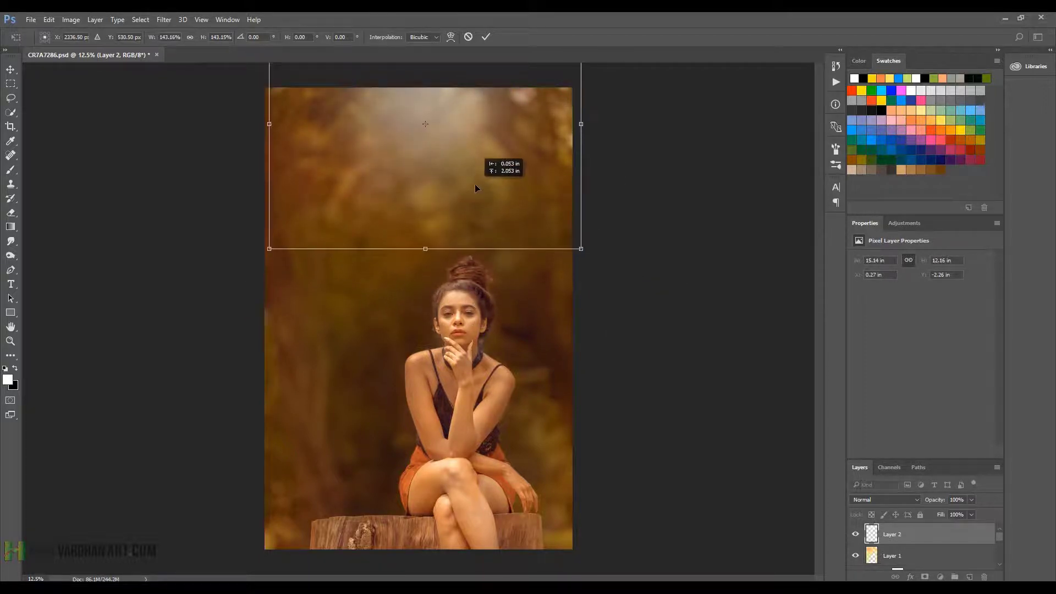
key("Return")
key("b")
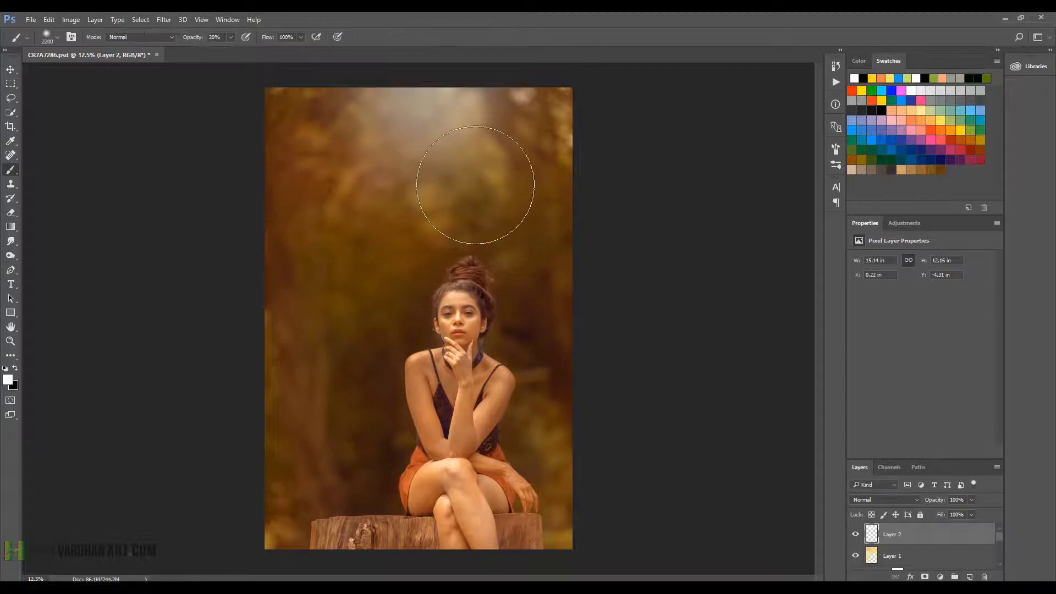
Set the glow layer's opacity to 78% and zoom out to view the whole photo
left_click(971, 499)
left_click_drag(973, 514, 964, 516)
left_click(920, 539)
left_click_drag(631, 380, 554, 281)
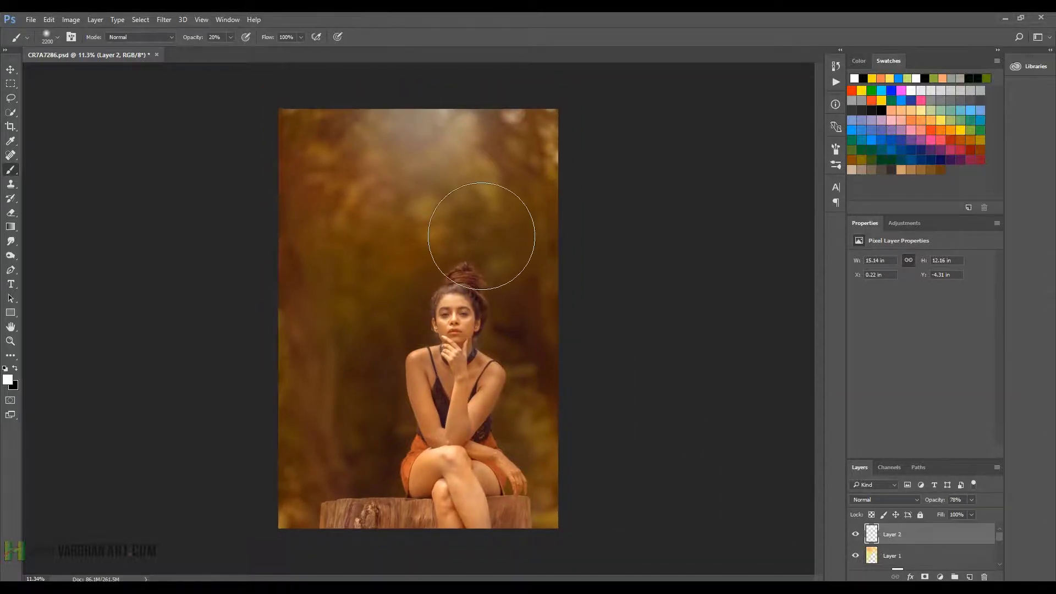
Stretch the glow slightly downward and save the document
key("ctrl+t")
mouse_move(424, 255)
left_mouse_down()
mouse_move(424, 287)
mouse_move(424, 277)
left_mouse_up()
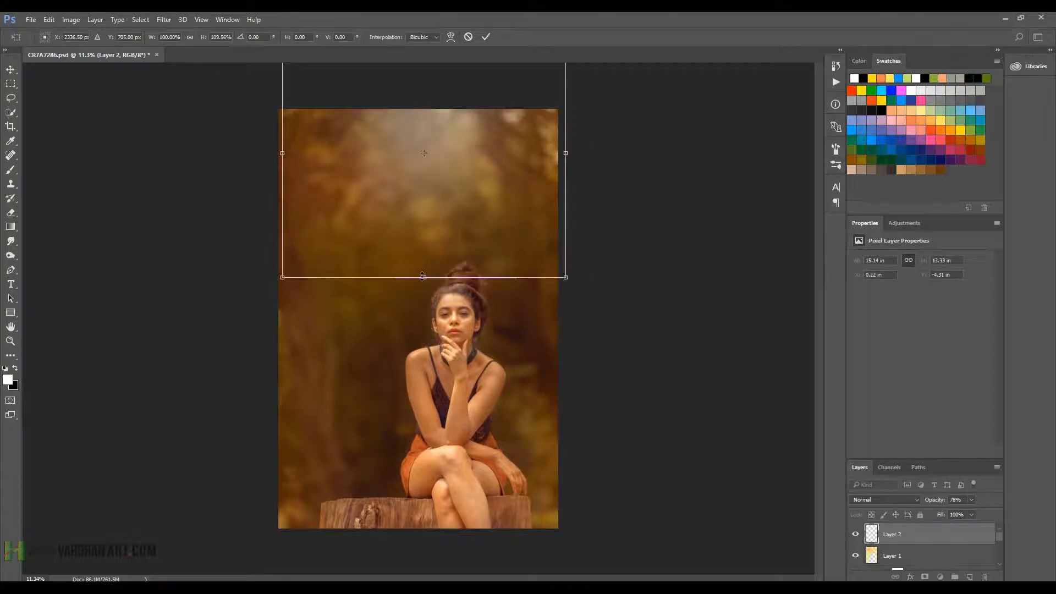
key("Return")
key("ctrl+s")
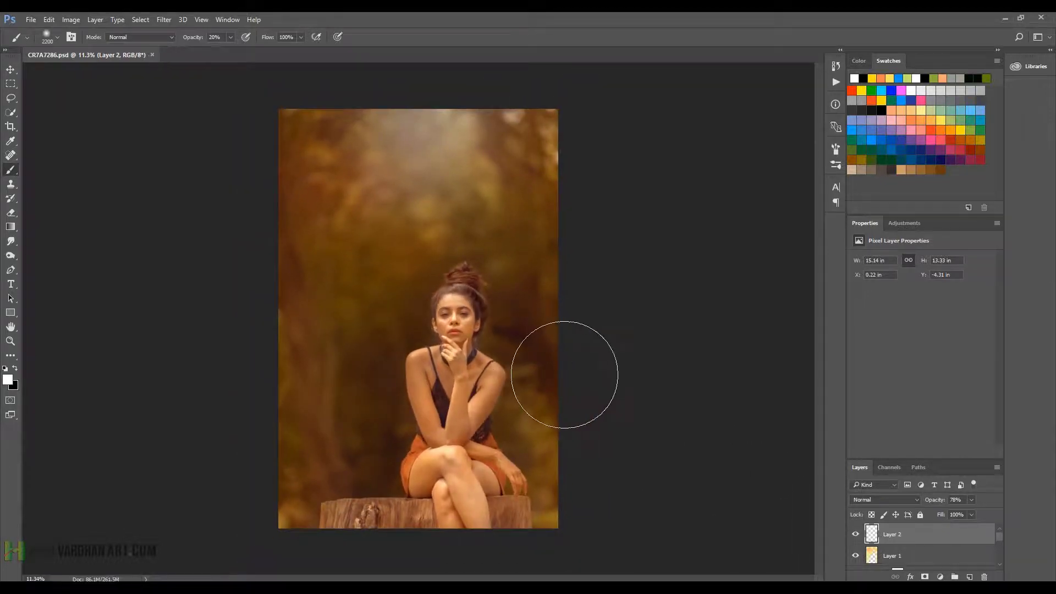
Crop the top and left side in tighter around the seated woman and commit
key("c")
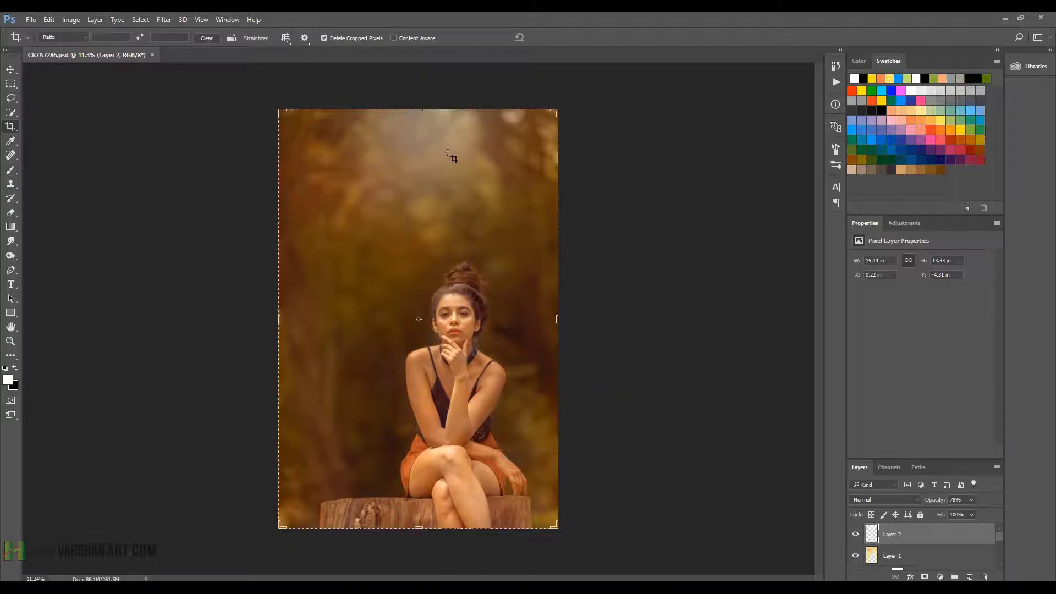
left_click_drag(420, 113, 422, 137)
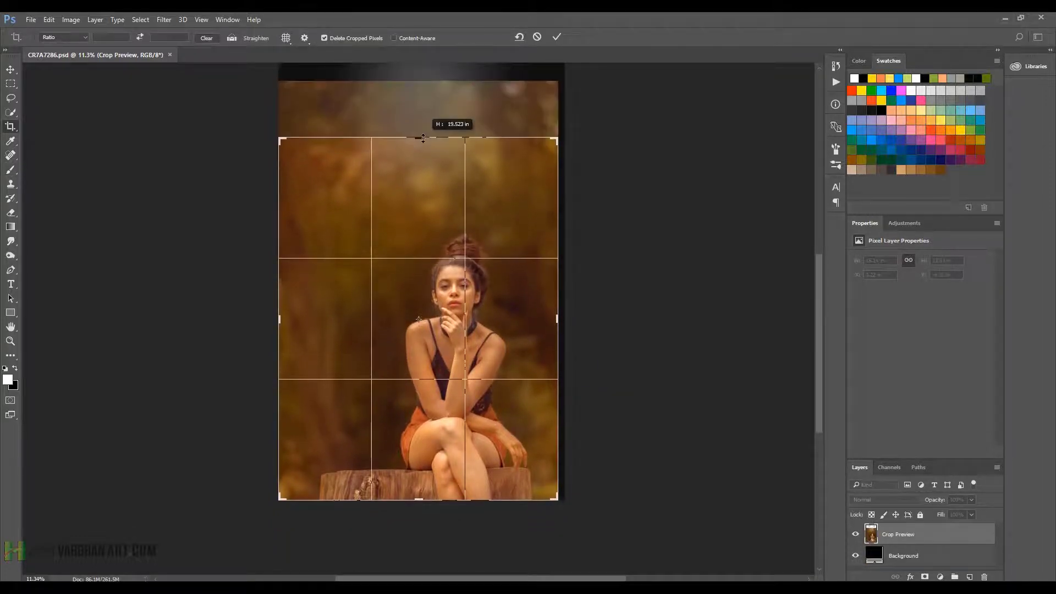
left_click_drag(281, 330, 291, 323)
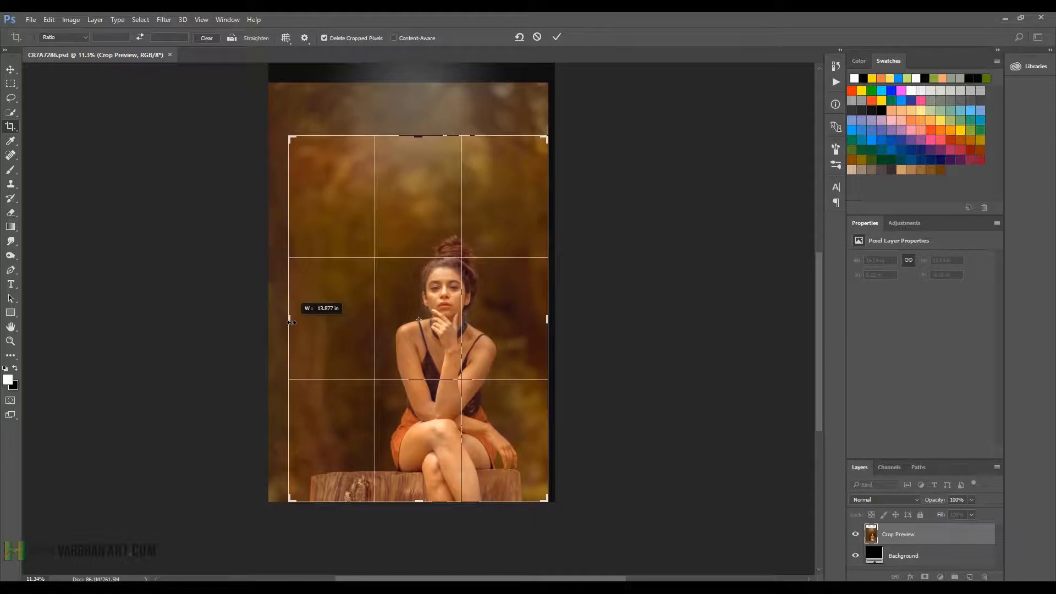
key("Return")
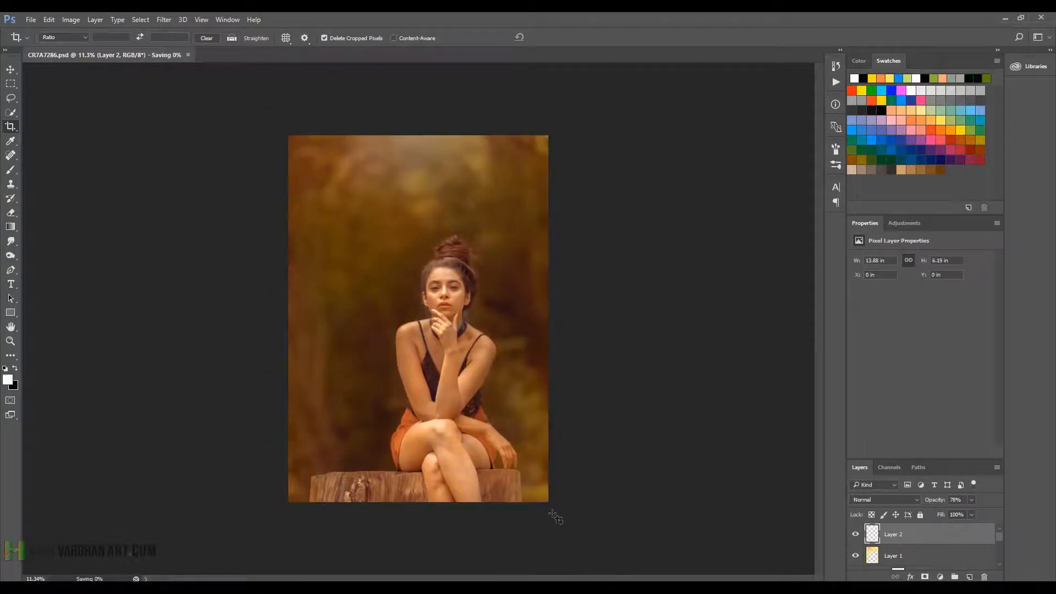
Add a Color Lookup layer and preview 3DLUT looks like FoggyNight and 2Strip, settling on HorrorBlue.3DL
left_click(904, 223)
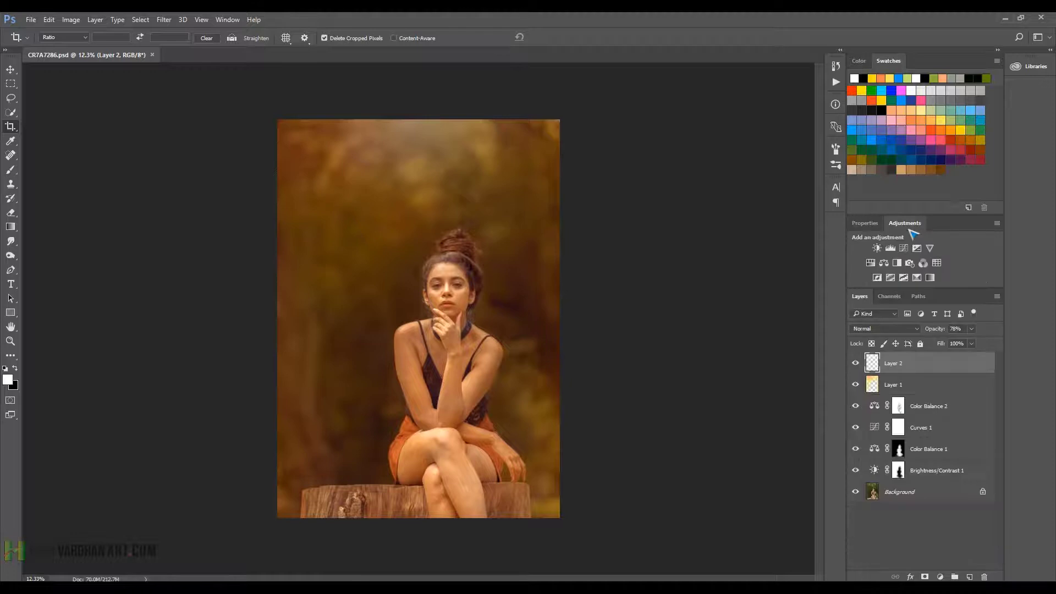
left_click(937, 263)
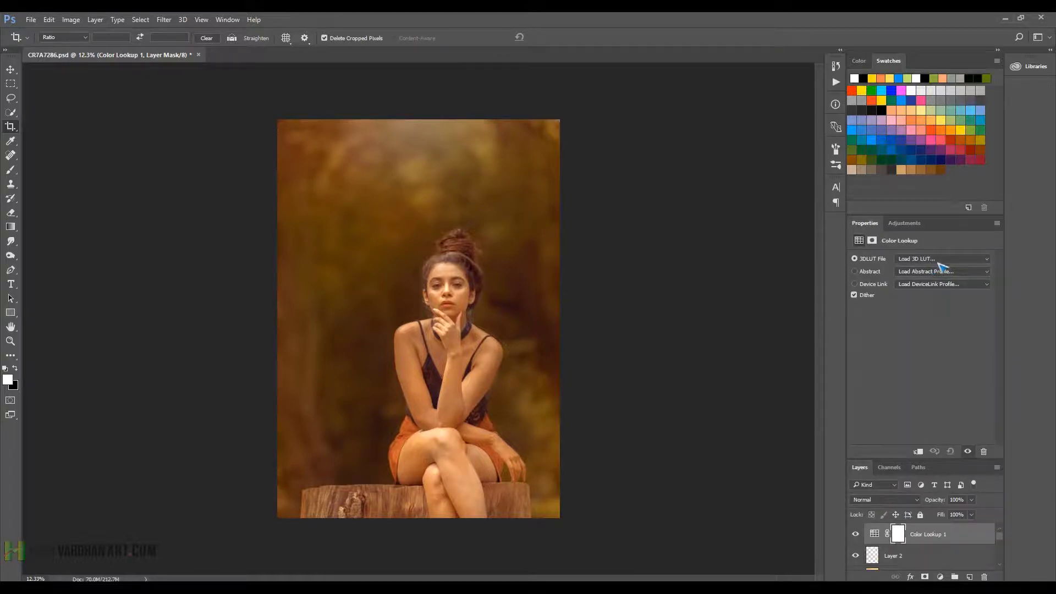
left_click(944, 260)
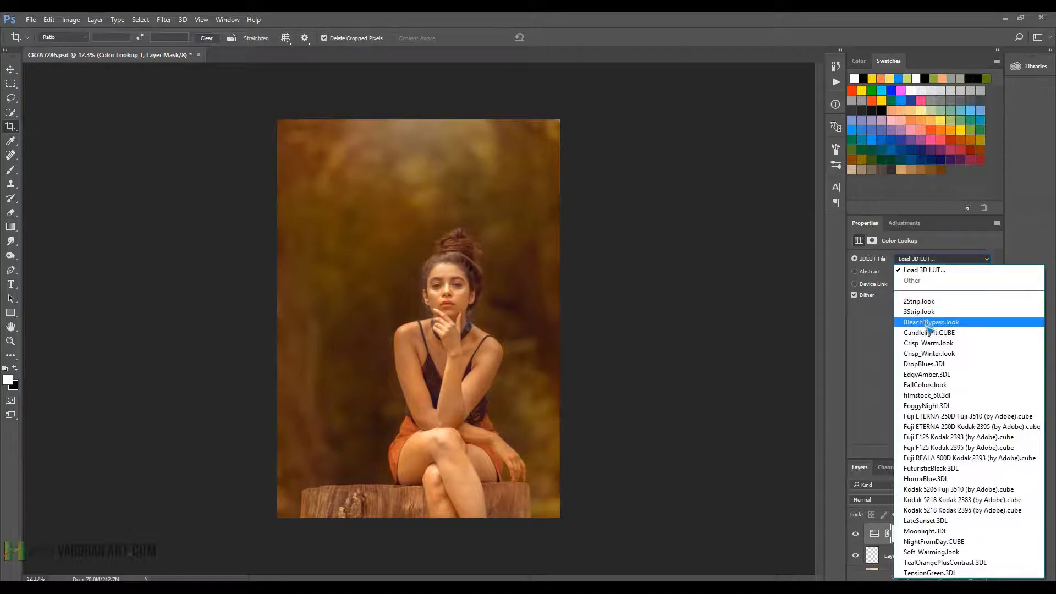
left_click(941, 410)
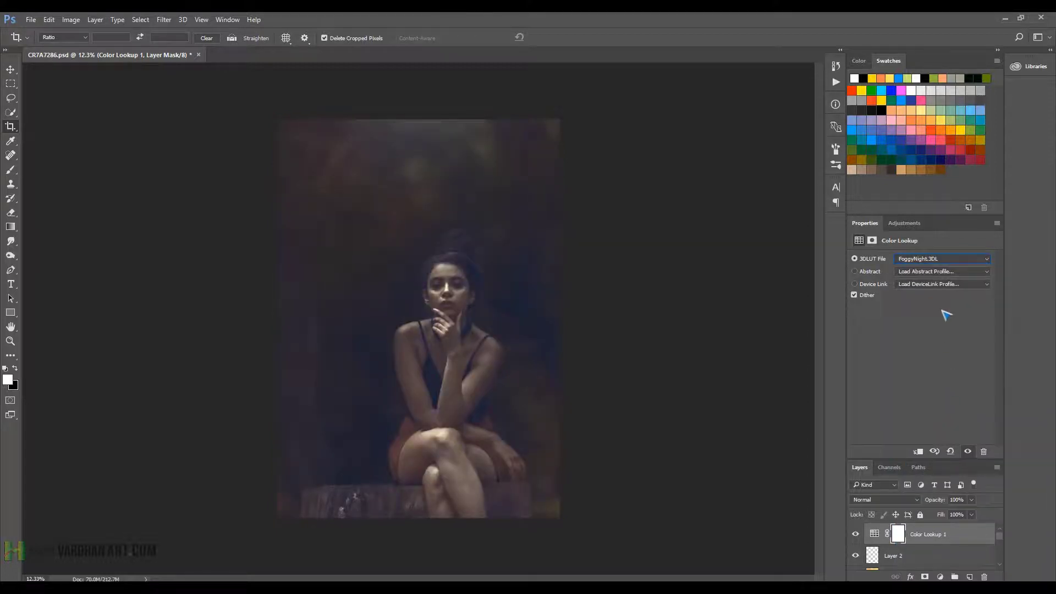
left_click(956, 259)
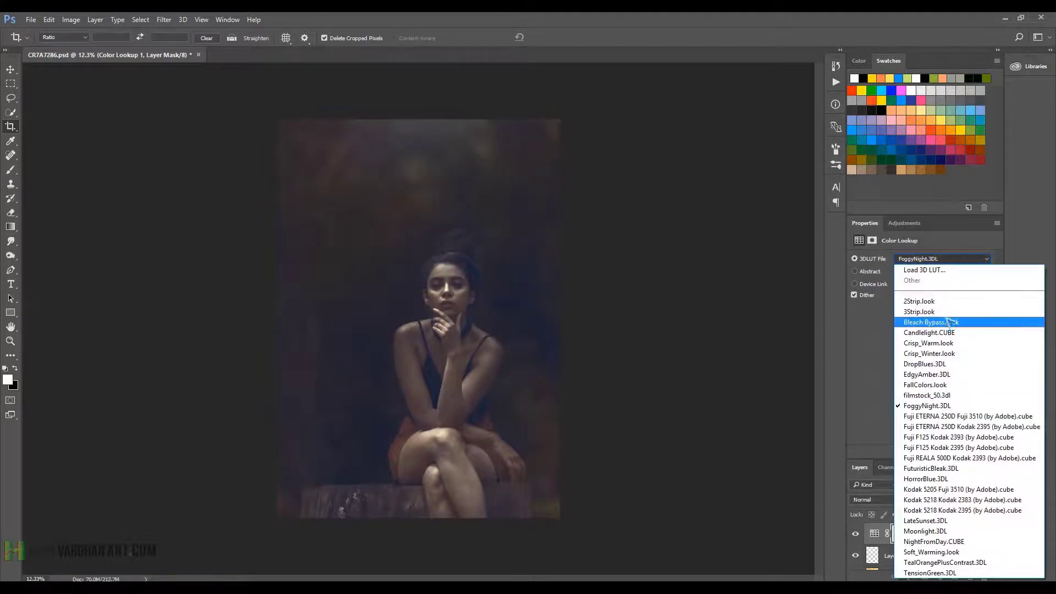
left_click(950, 303)
key("Down")
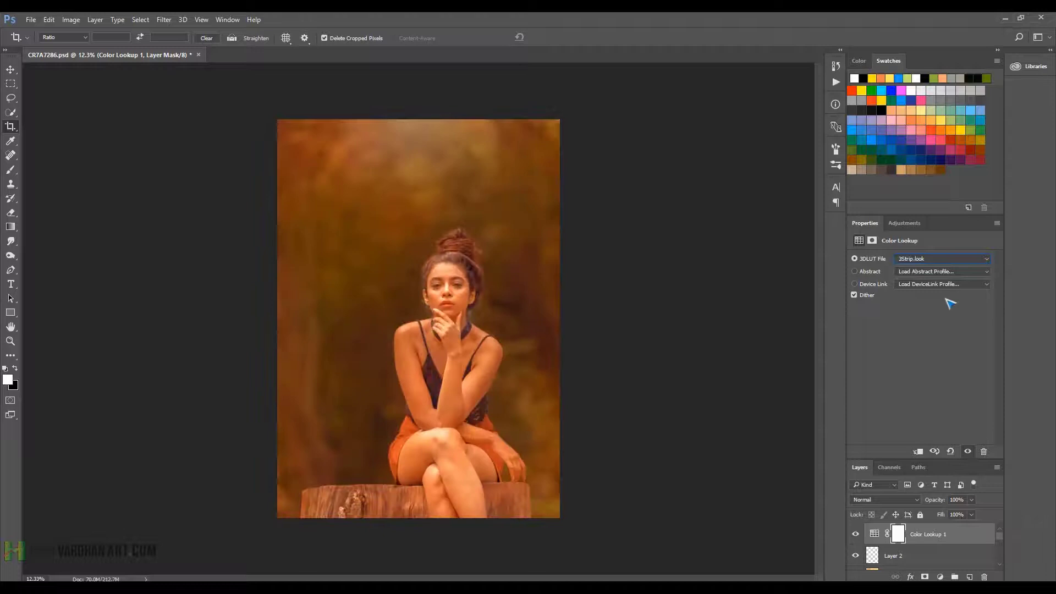
key("Down")
key("Down")
key("Down")
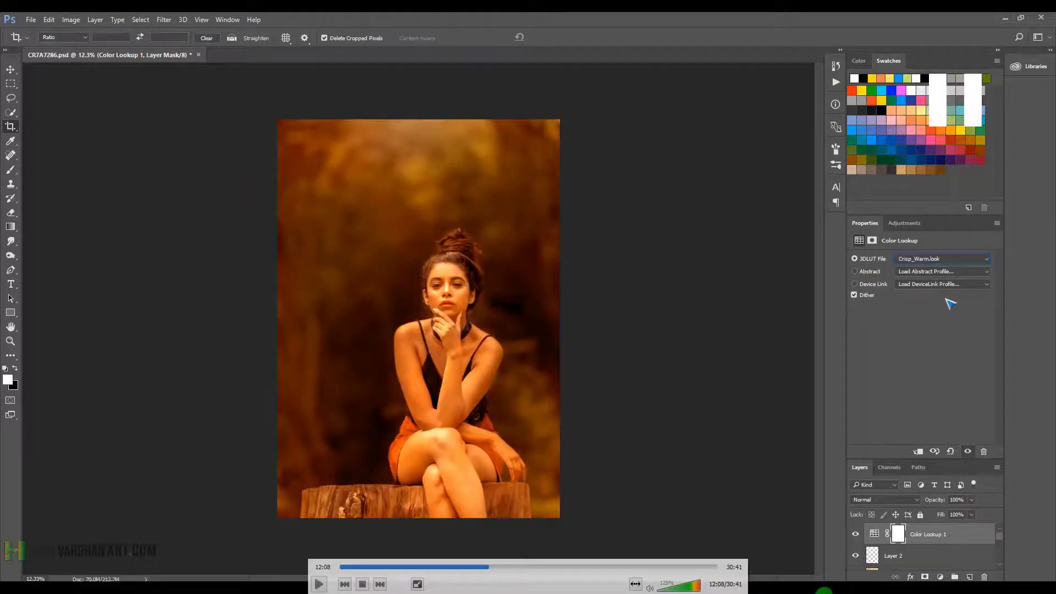
Lower the lookup layer's opacity to about 18%, comparing the look on and off
left_click(495, 571)
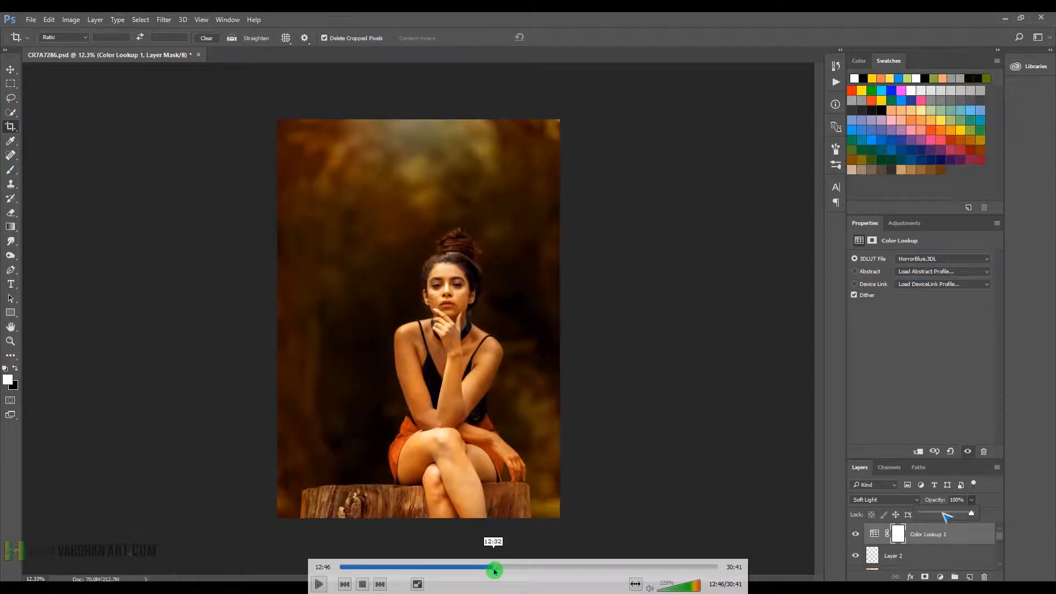
left_click(494, 571)
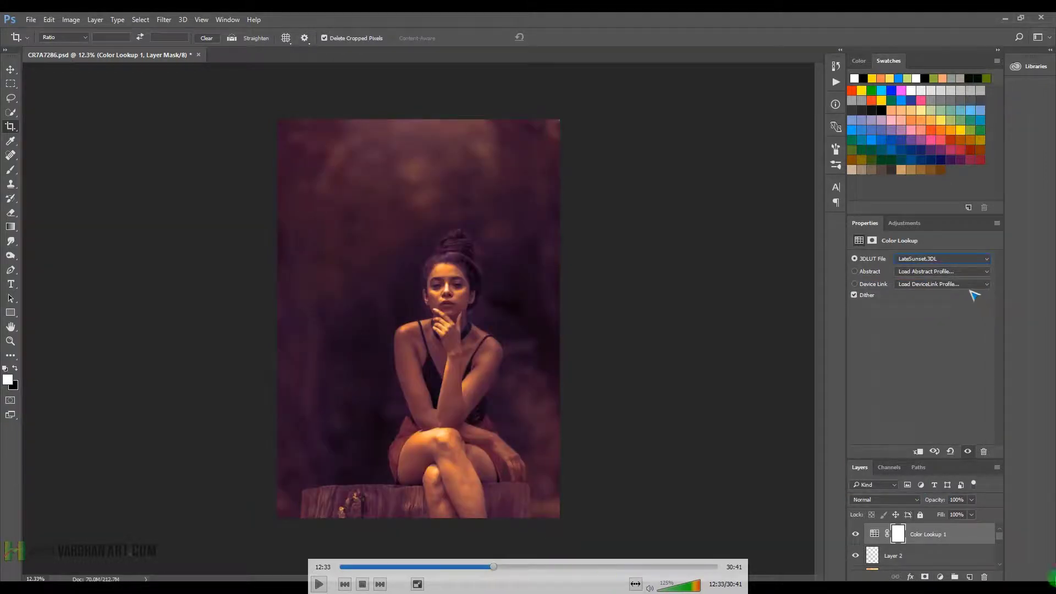
key("space")
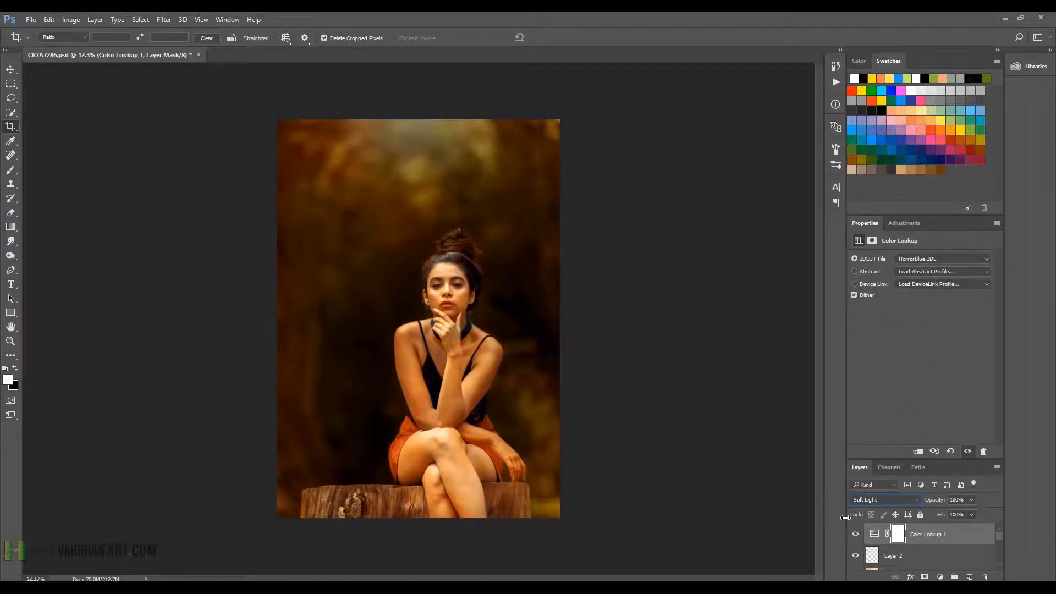
left_click(855, 536)
left_click(856, 535)
left_click(971, 499)
left_click_drag(973, 513, 935, 513)
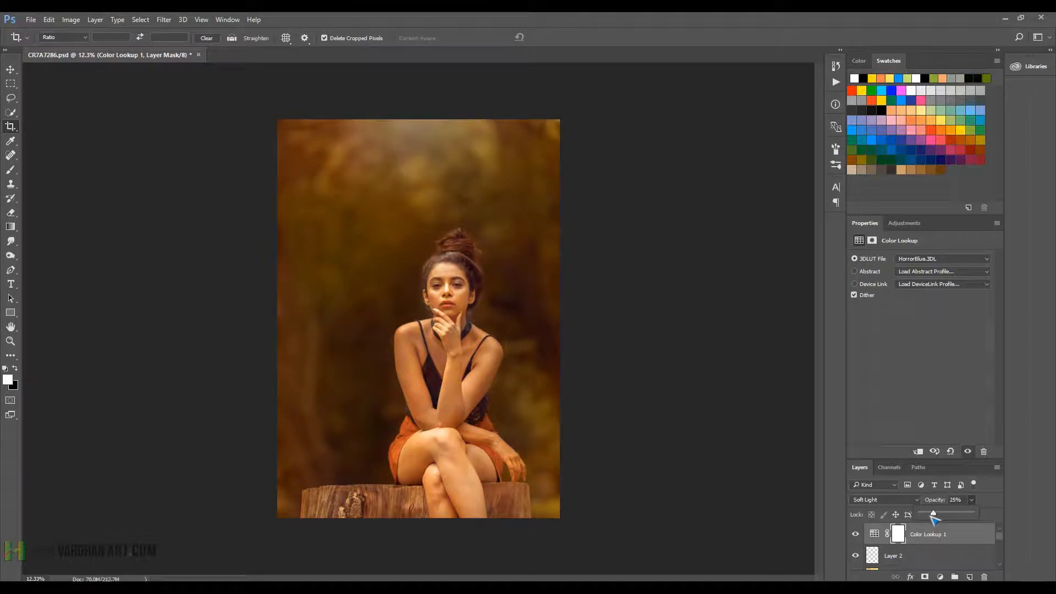
left_click_drag(930, 516, 933, 515)
left_click(856, 536)
left_click(856, 535)
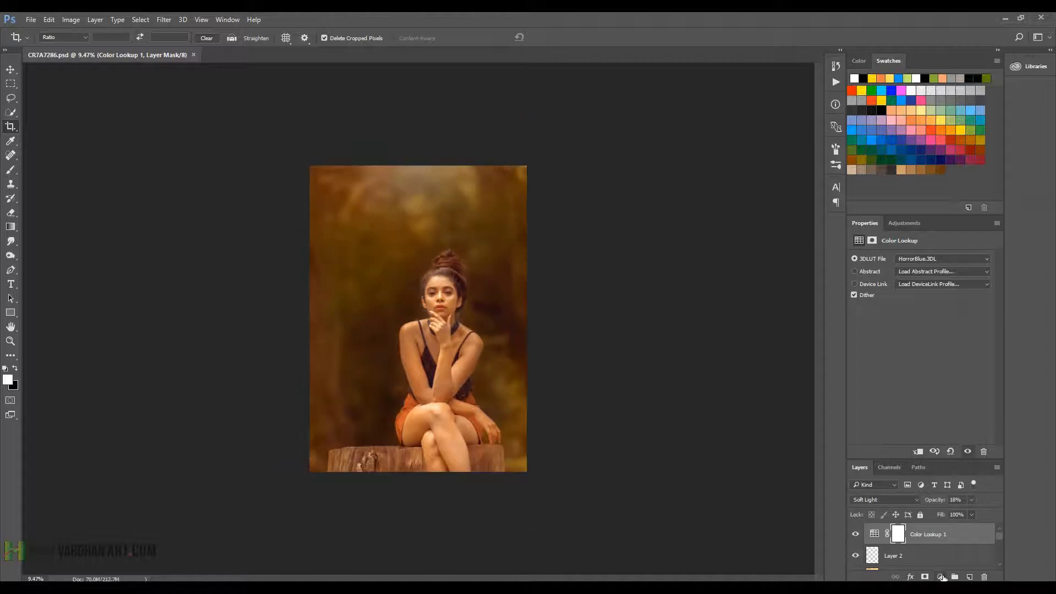
Add a Gradient Fill from photo-sampled brown #5d3727 to transparent, saved as a preset
left_click(942, 576)
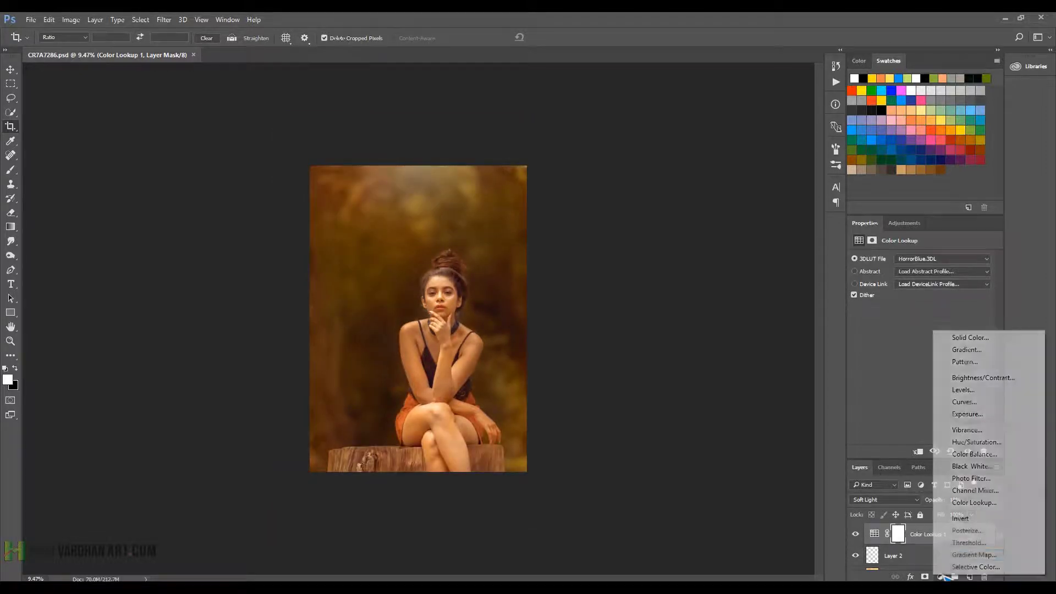
left_click(984, 351)
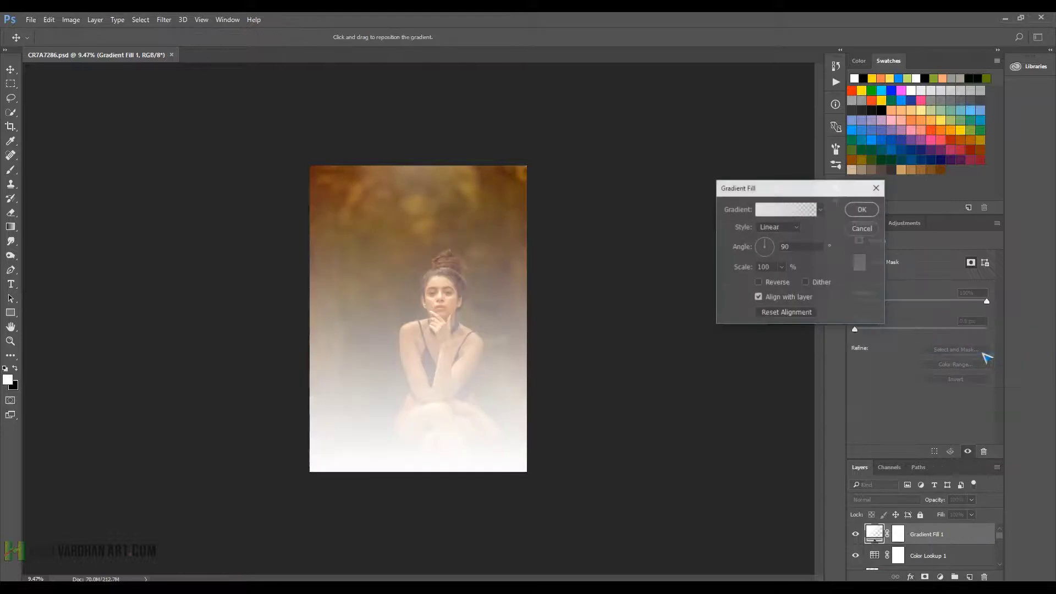
left_click(781, 214)
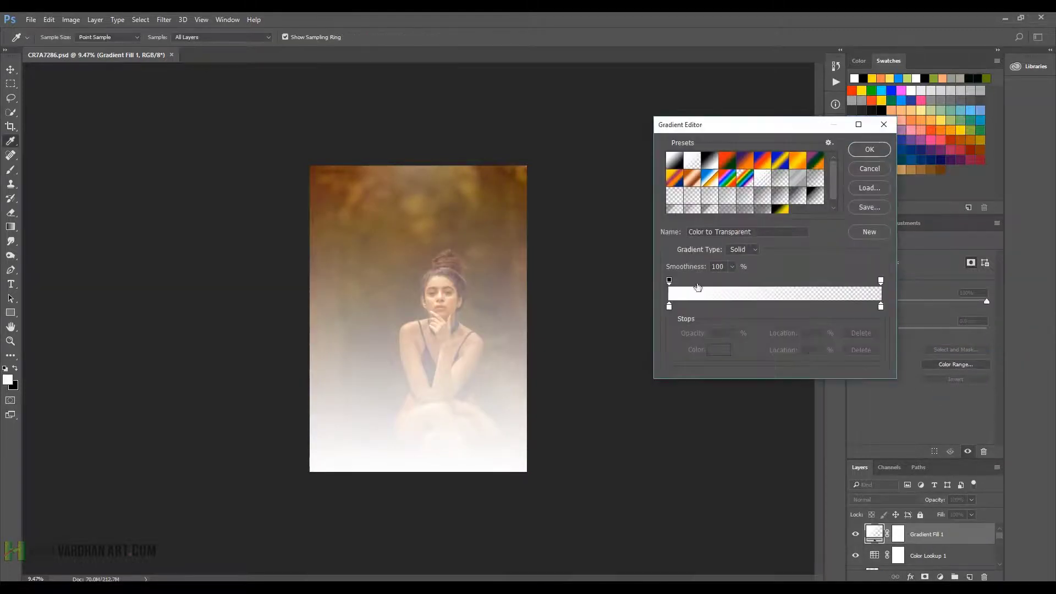
left_click(669, 306)
left_click(718, 350)
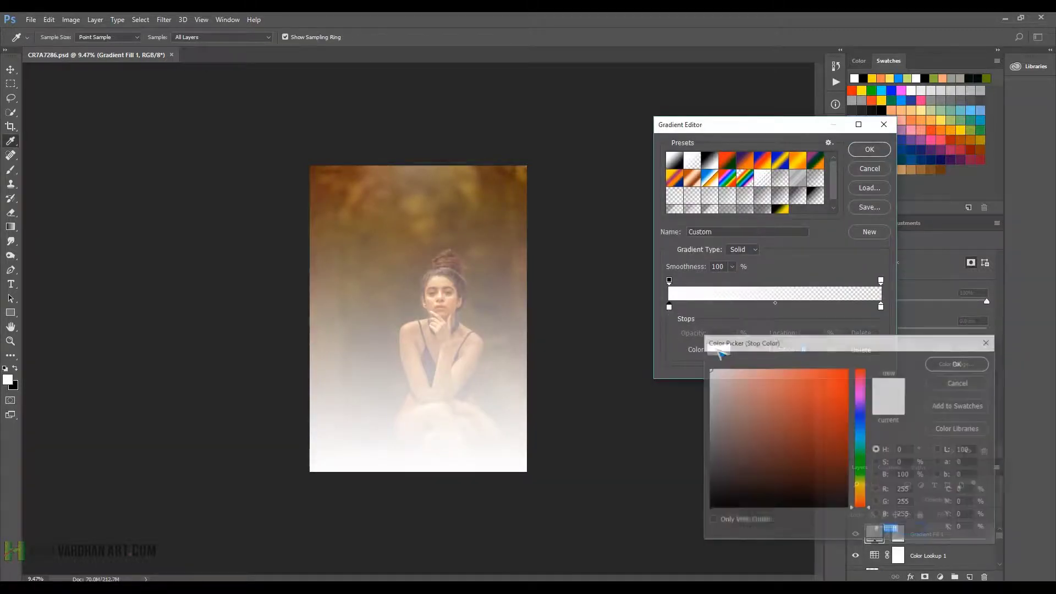
left_click(328, 189)
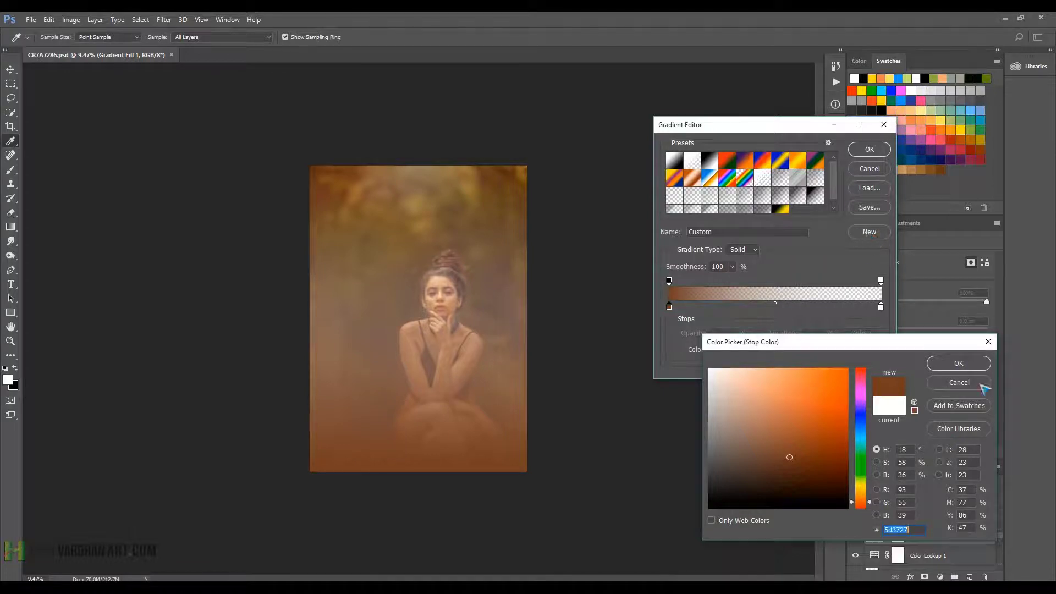
left_click(959, 364)
left_click(874, 235)
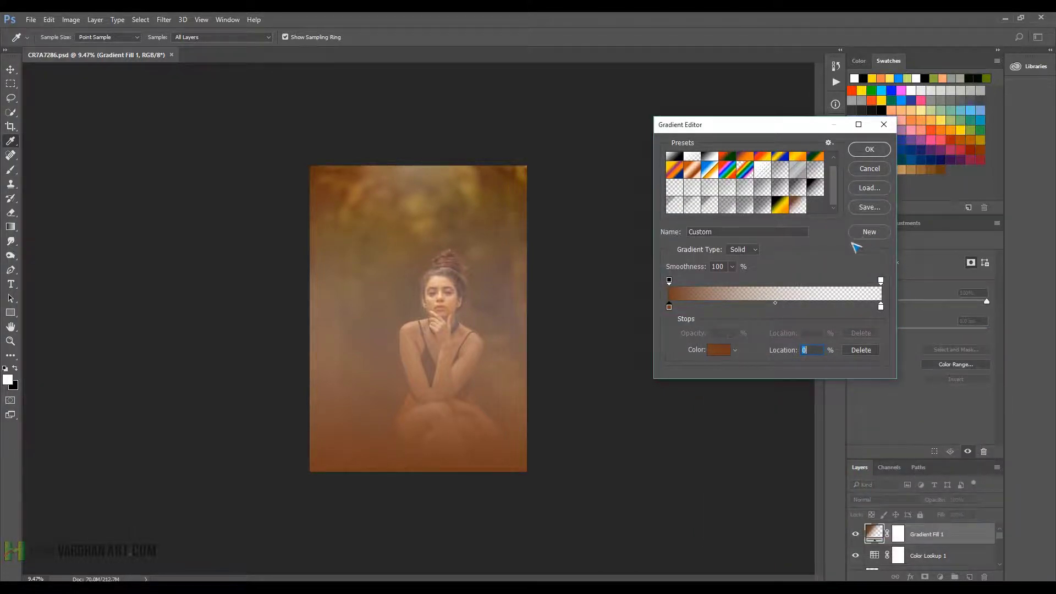
left_click(869, 150)
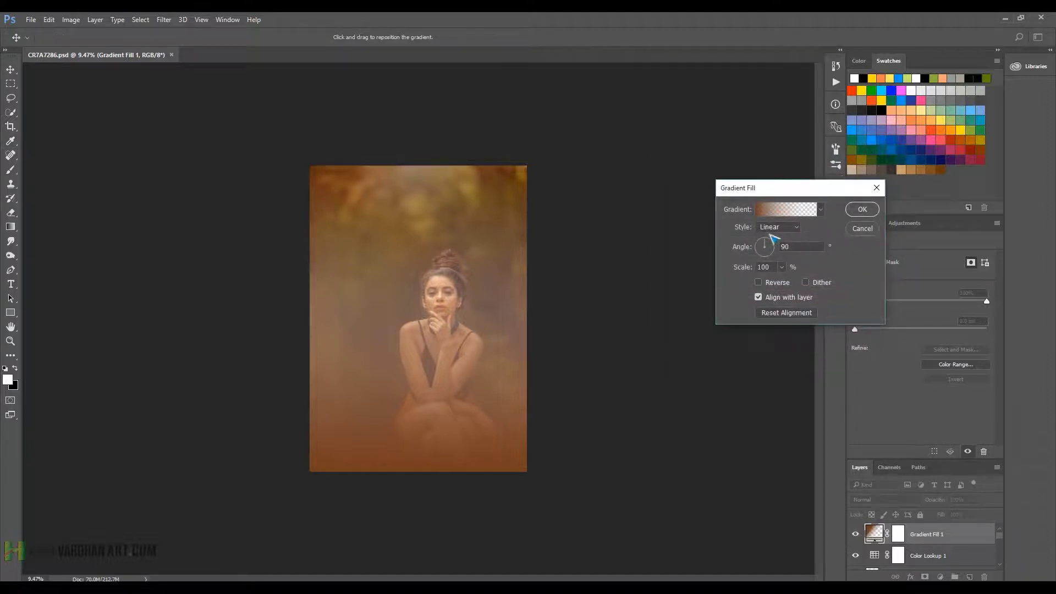
Make the gradient reversed radial, centred on the woman's head, with a smaller scale
left_click(775, 227)
left_click(776, 248)
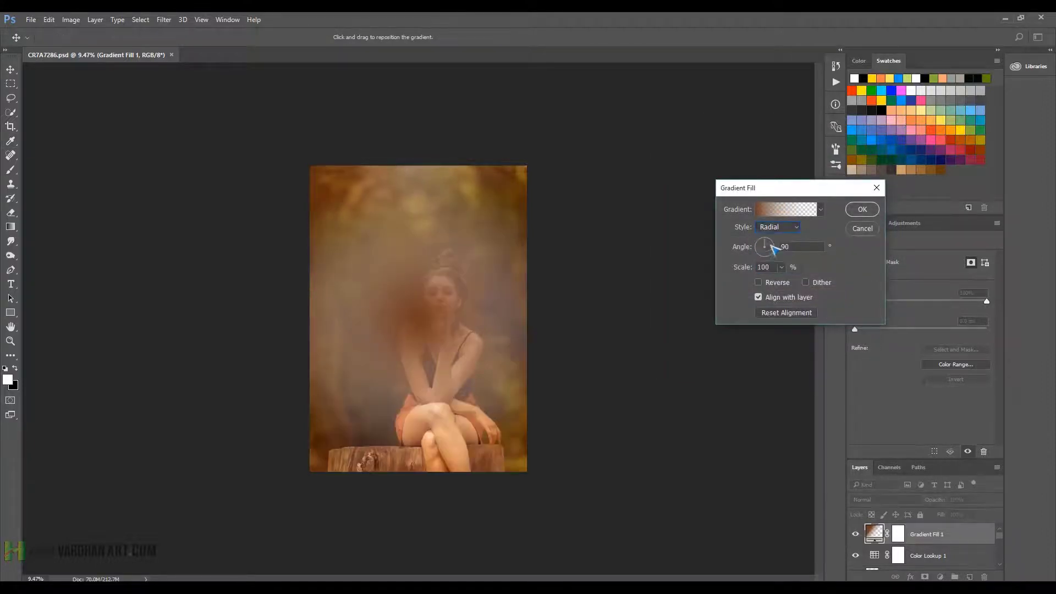
left_click(759, 282)
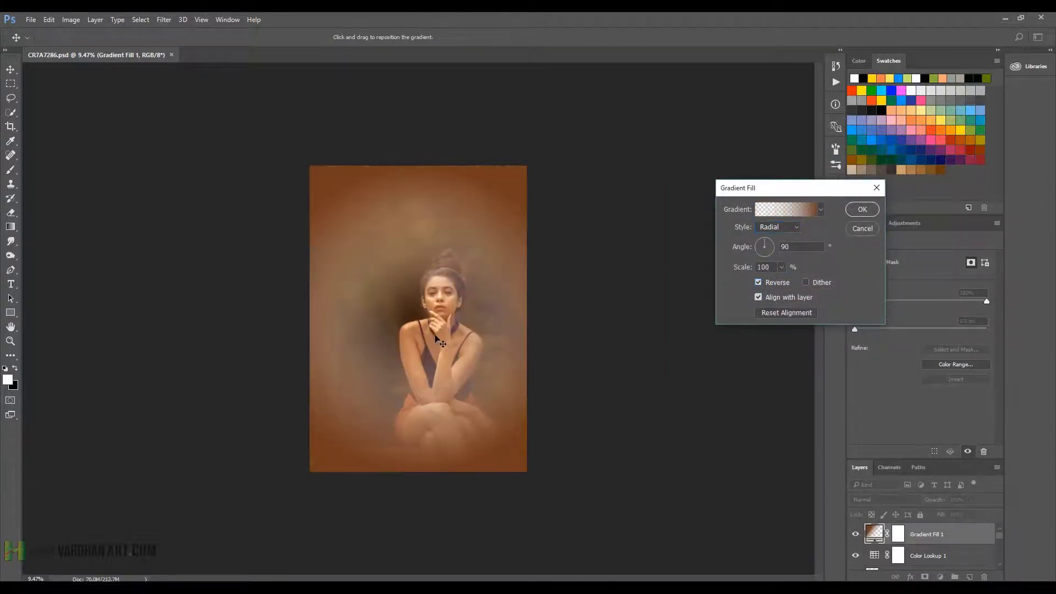
left_click_drag(436, 336, 455, 282)
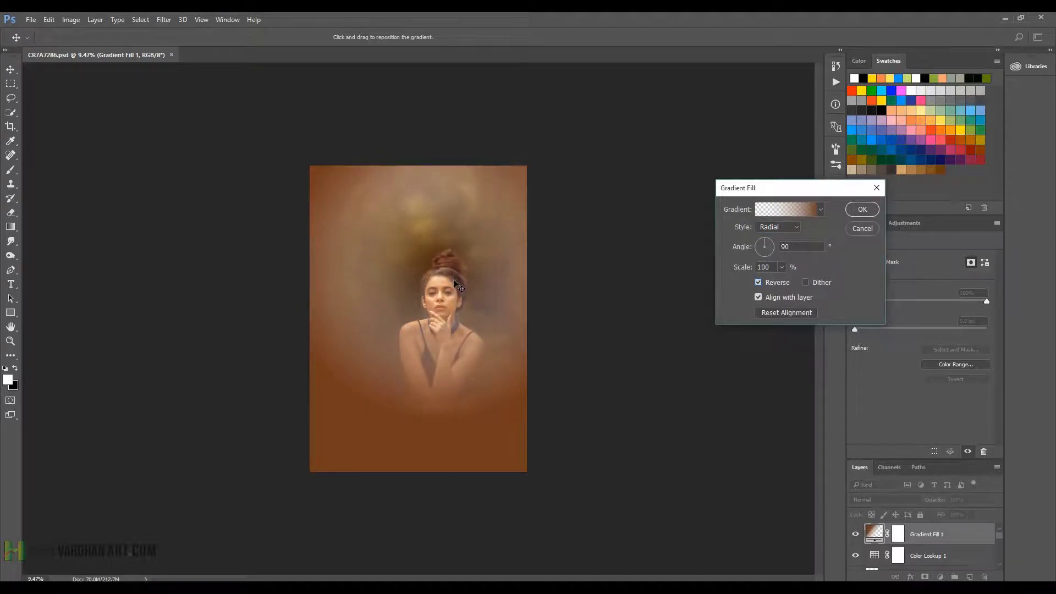
left_click(782, 268)
left_click_drag(789, 284, 781, 282)
left_click(787, 209)
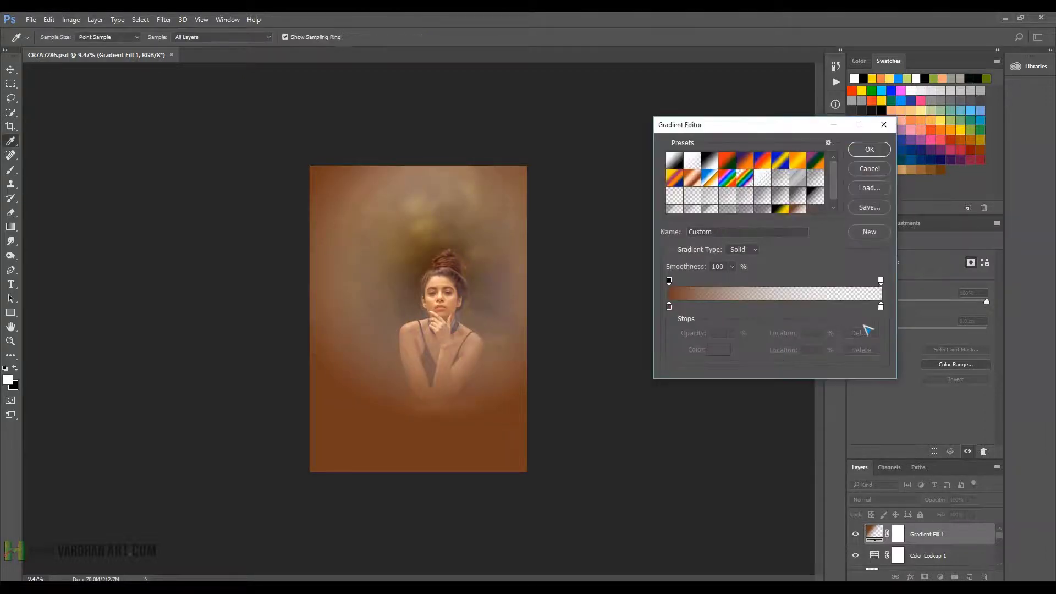
Set the gradient's colour stop to a brown-gold sampled from the photo, shifted toward orange
left_click(881, 306)
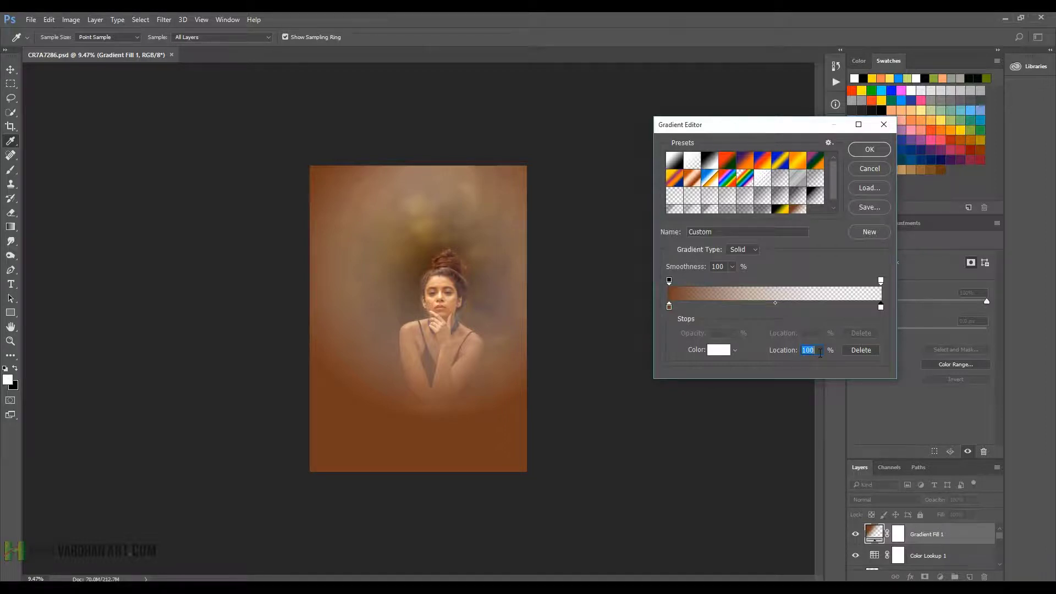
type("0")
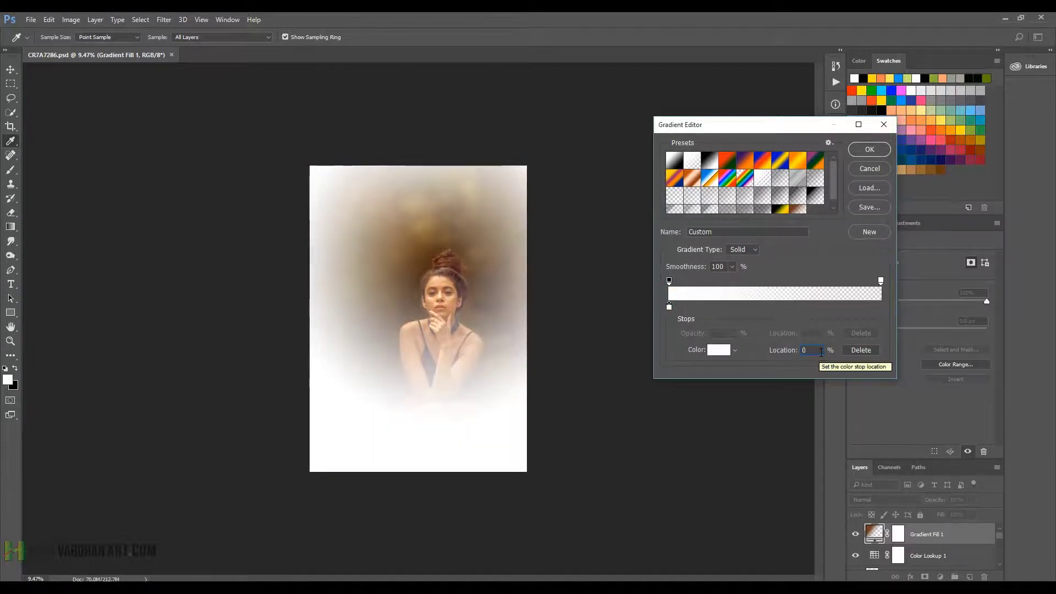
key("BackSpace")
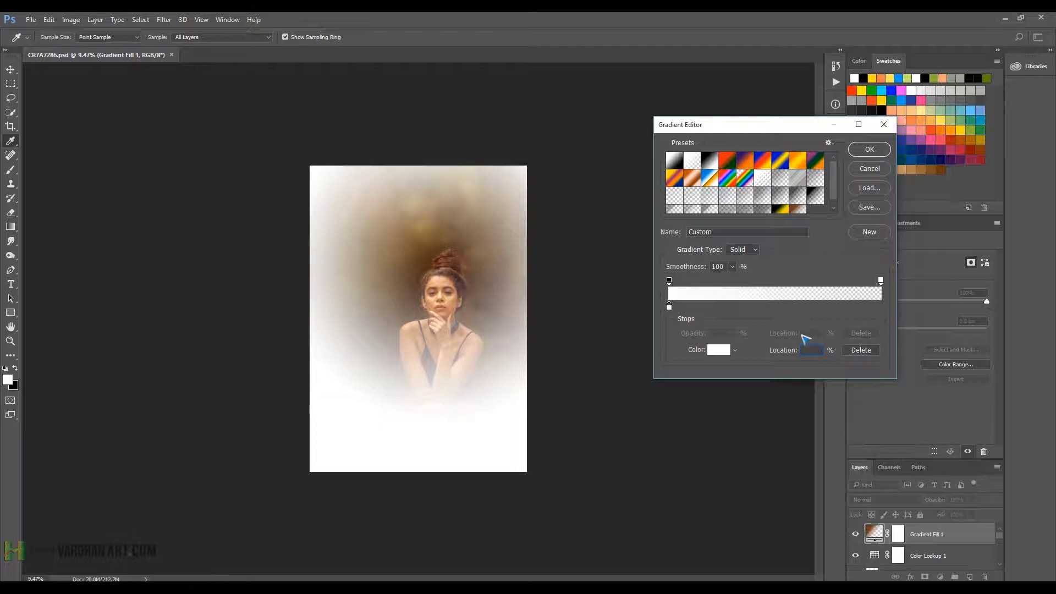
left_click(721, 353)
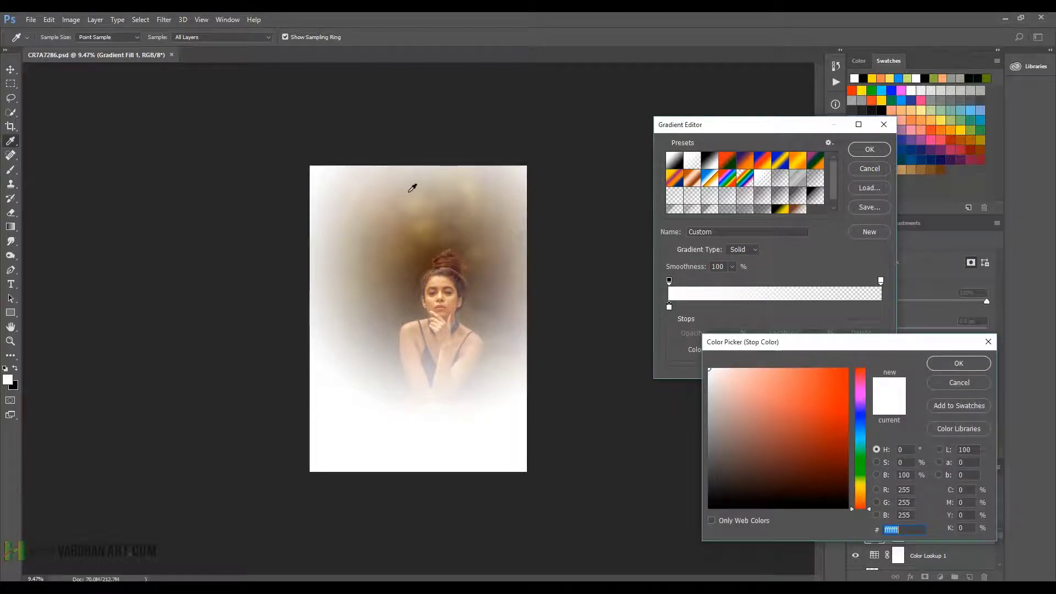
left_click(417, 231)
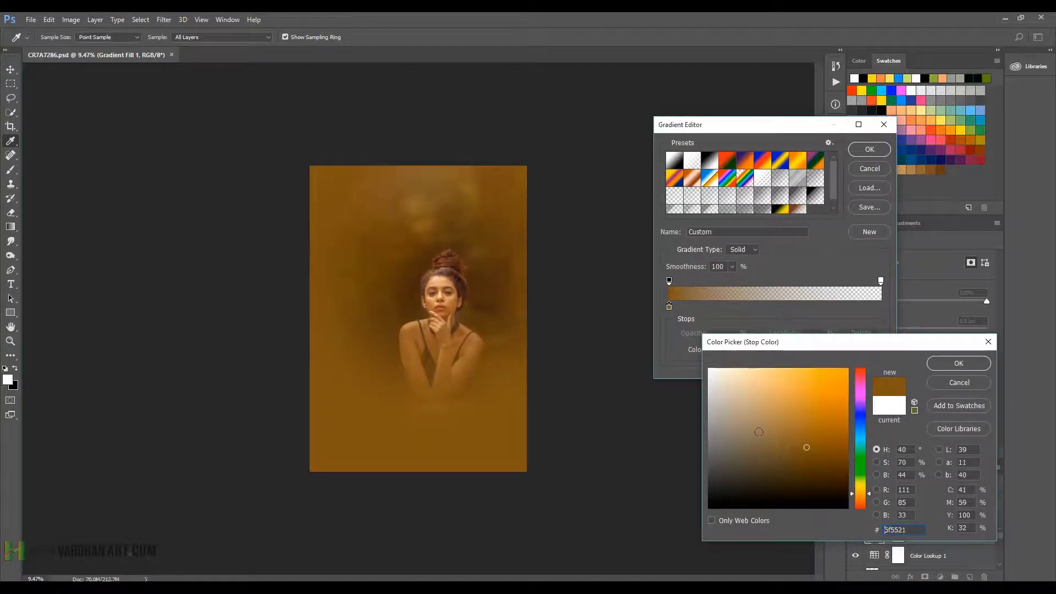
left_click(861, 497)
left_click_drag(791, 430, 796, 443)
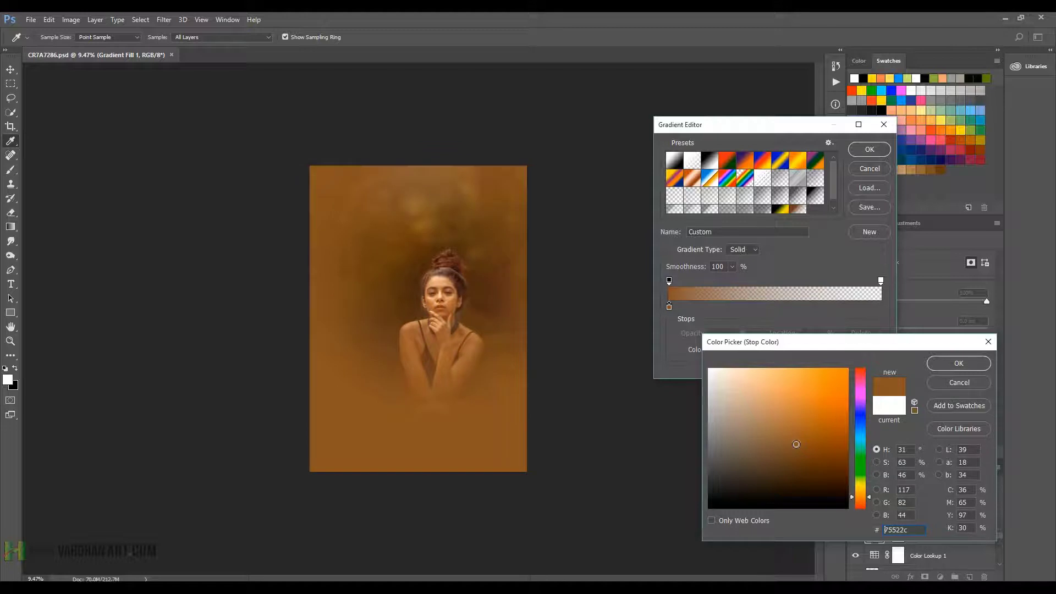
left_click(961, 365)
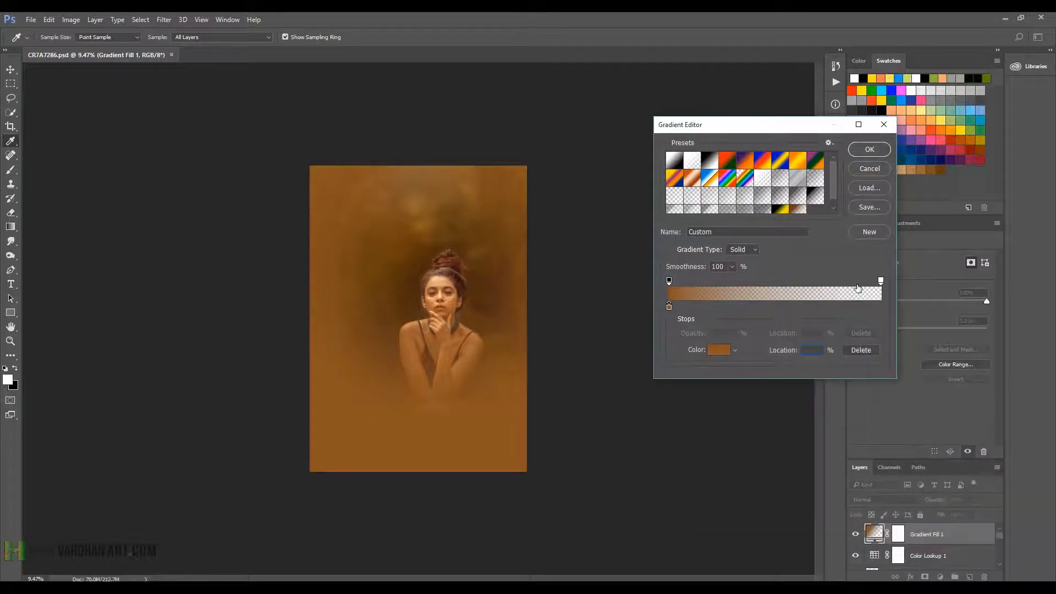
Darken the stop to #341e06, put a 0% opacity stop at 99%, and save as preset
left_click(725, 350)
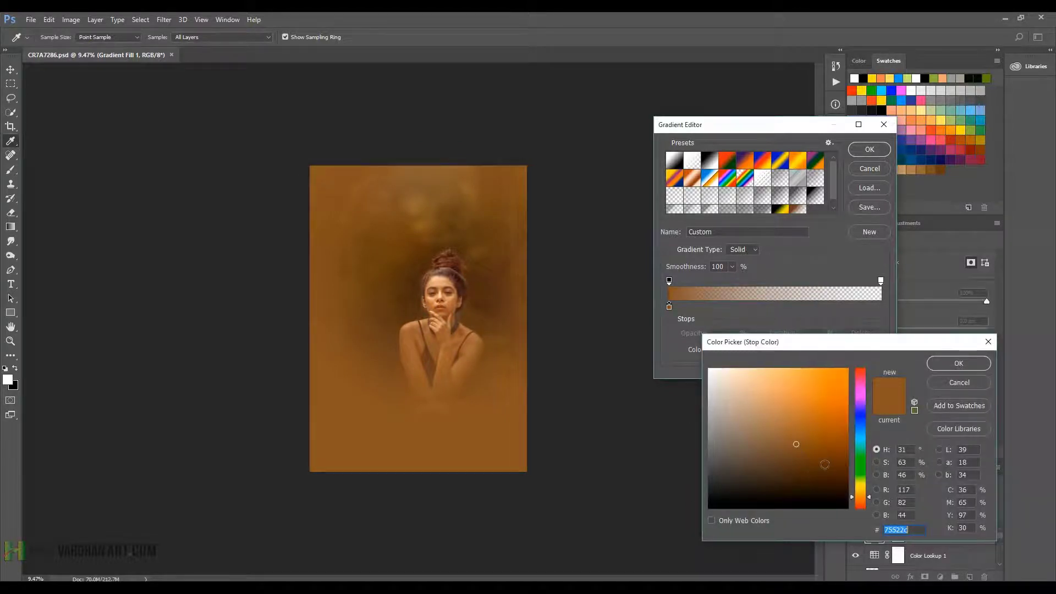
left_click_drag(825, 465, 832, 478)
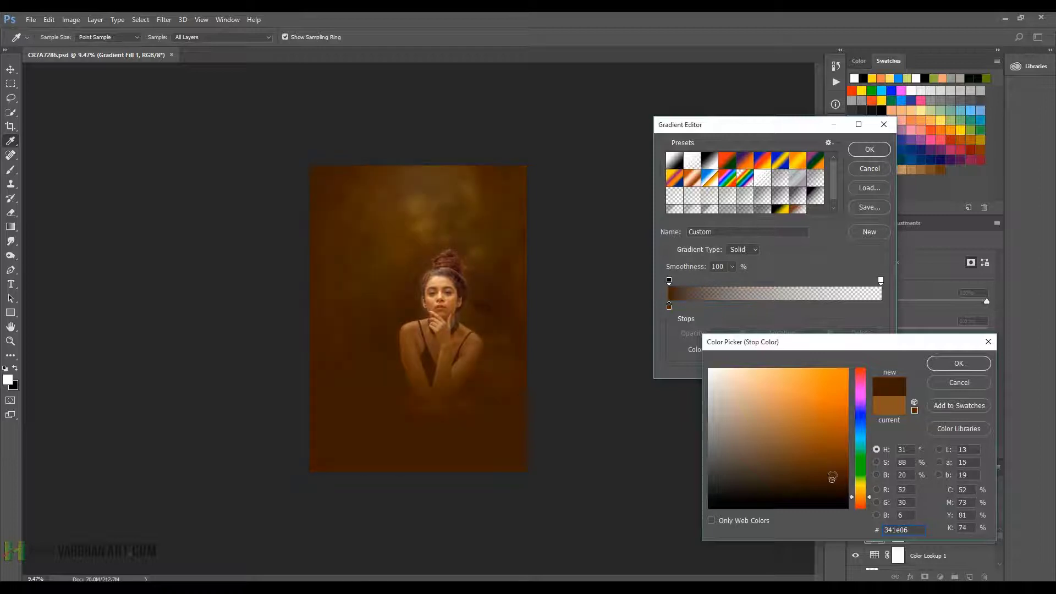
left_click(961, 364)
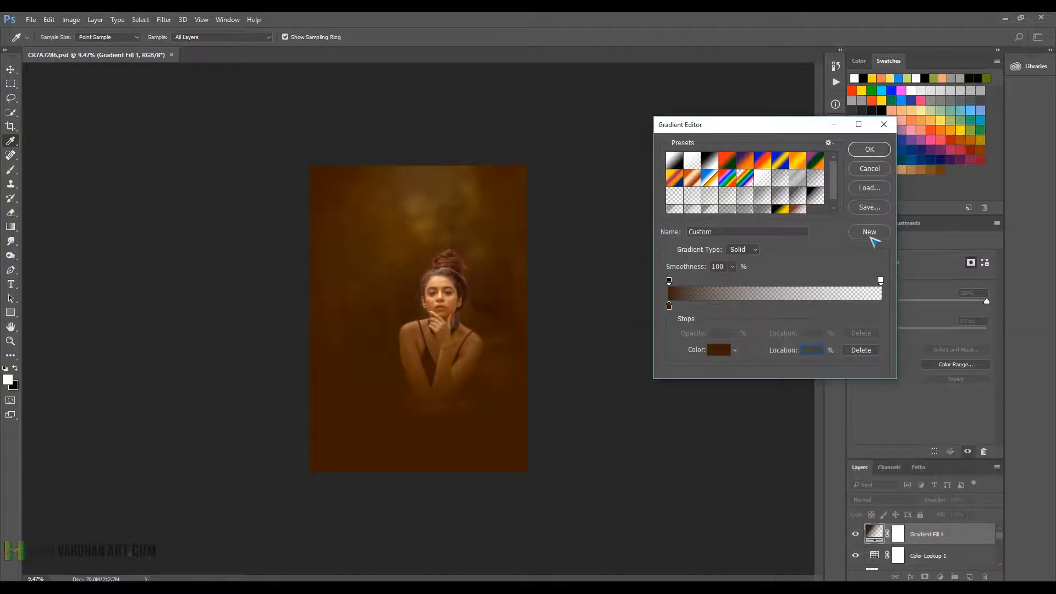
left_click_drag(881, 281, 1051, 244)
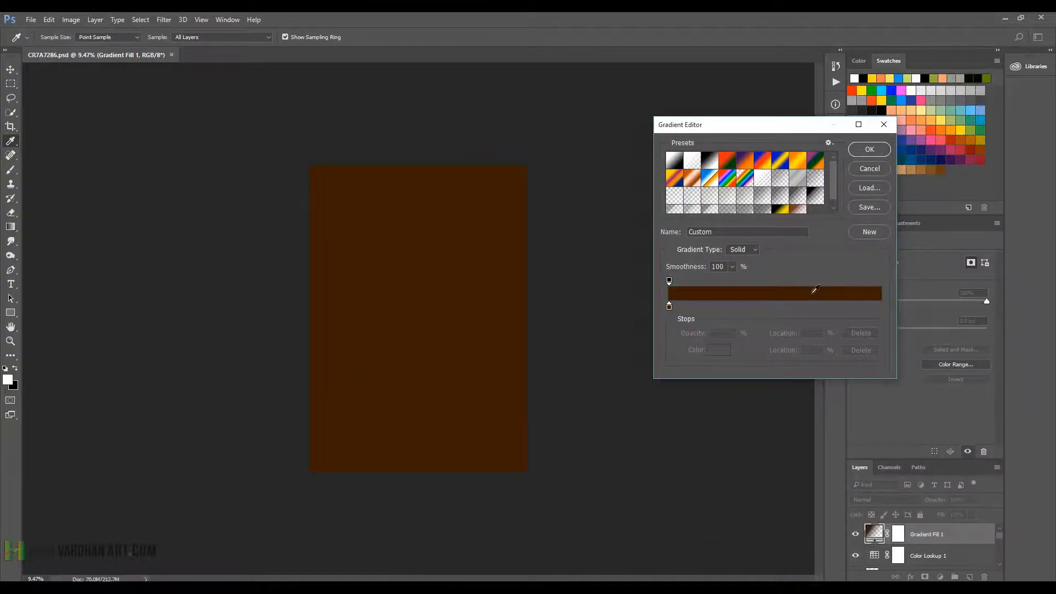
left_click(878, 281)
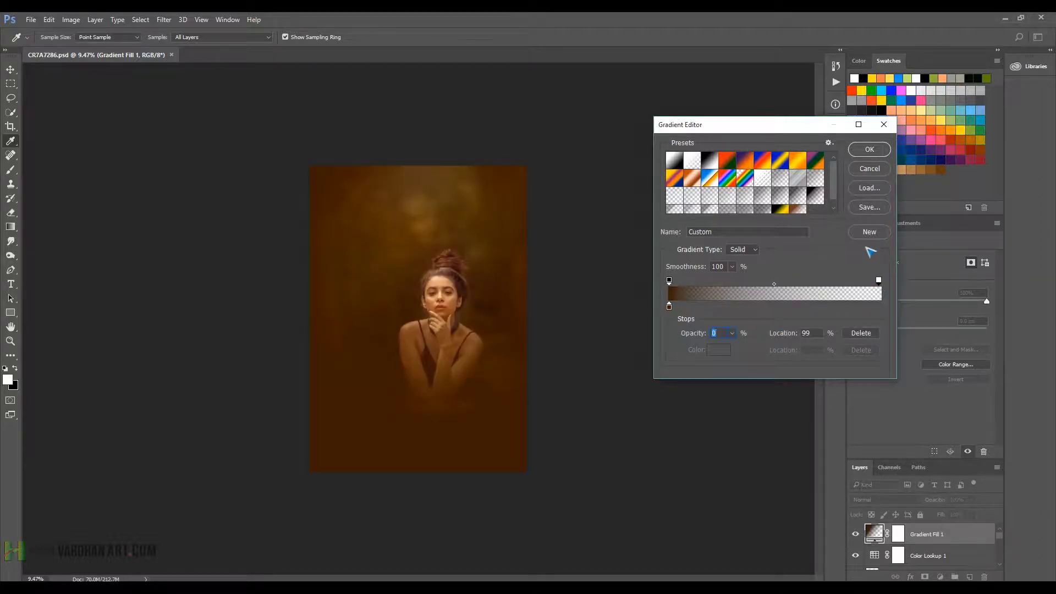
left_click(869, 232)
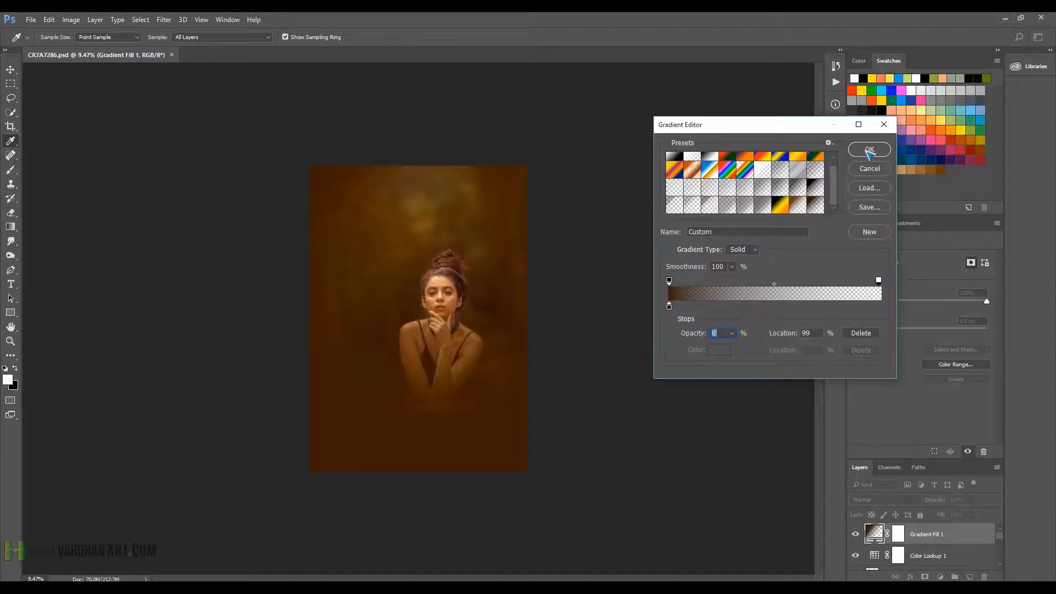
left_click(869, 149)
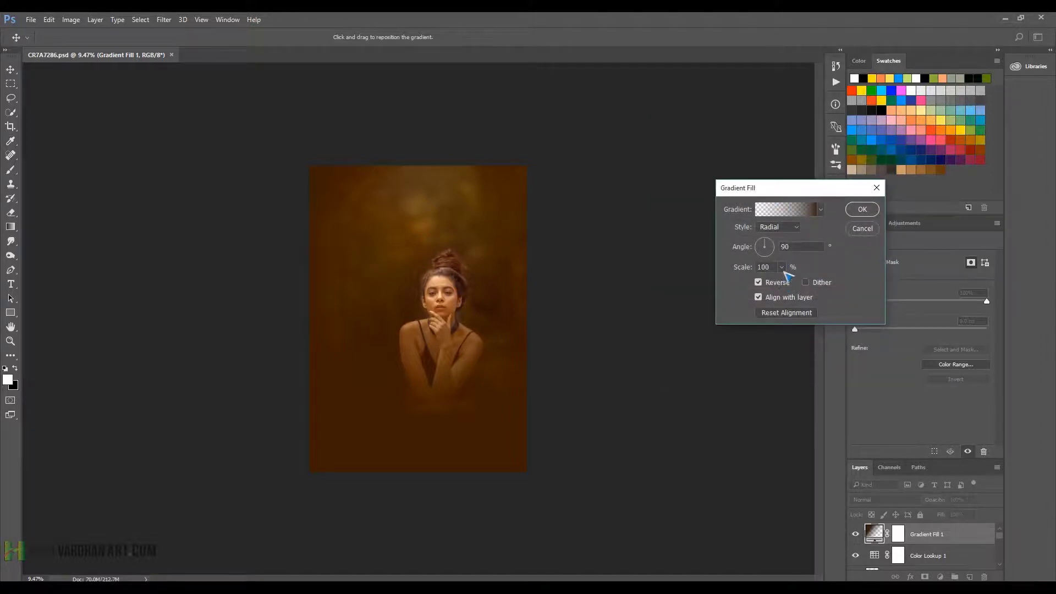
Reposition the vignette, set its scale to about 210%, and apply the gradient fill
left_click_drag(445, 263, 443, 267)
left_click(781, 267)
left_click_drag(784, 280, 790, 285)
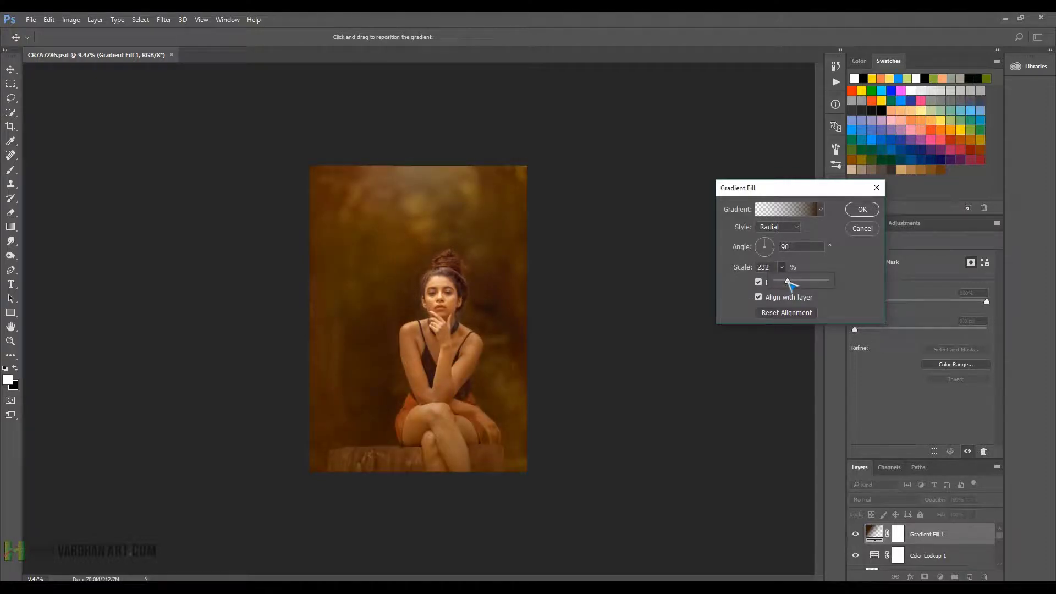
left_click_drag(789, 284, 789, 285)
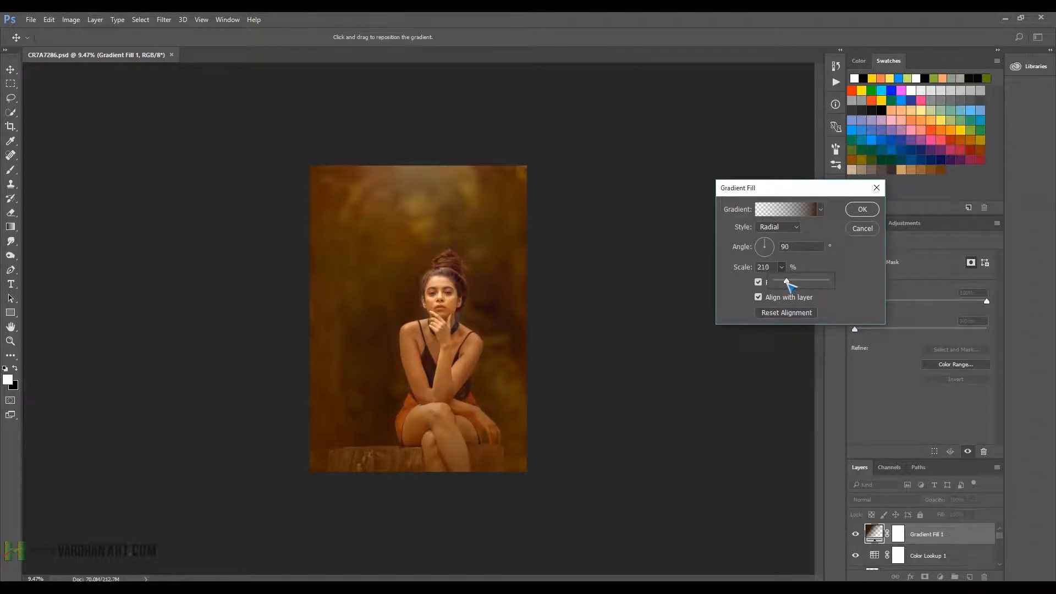
left_click(862, 209)
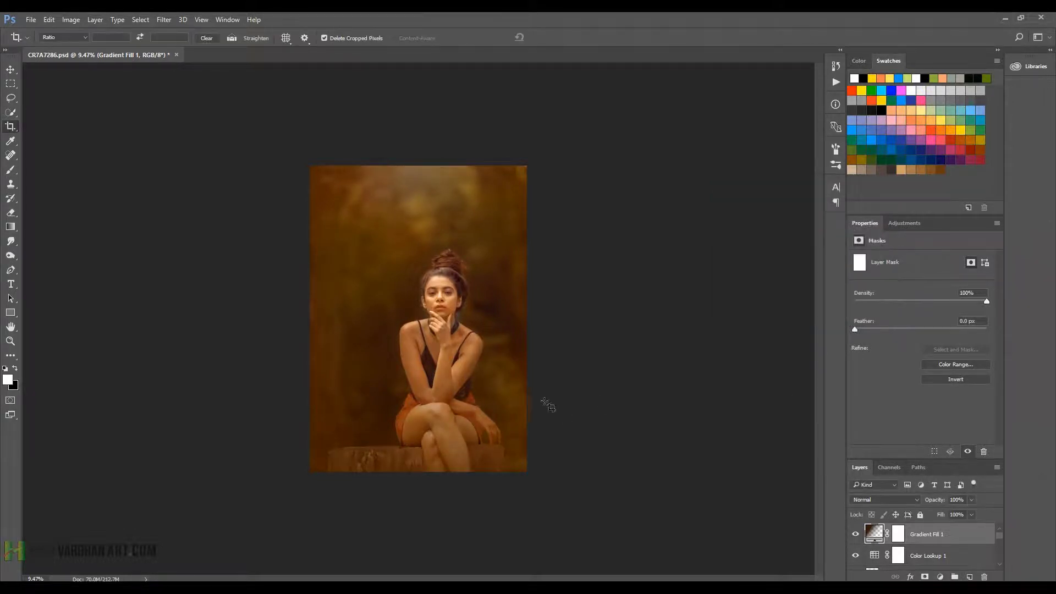
Target the Gradient Fill 1 layer mask with a black soft brush
key("ctrl+0")
scroll(497, 396, "down", 2)
scroll(496, 396, "up", 1)
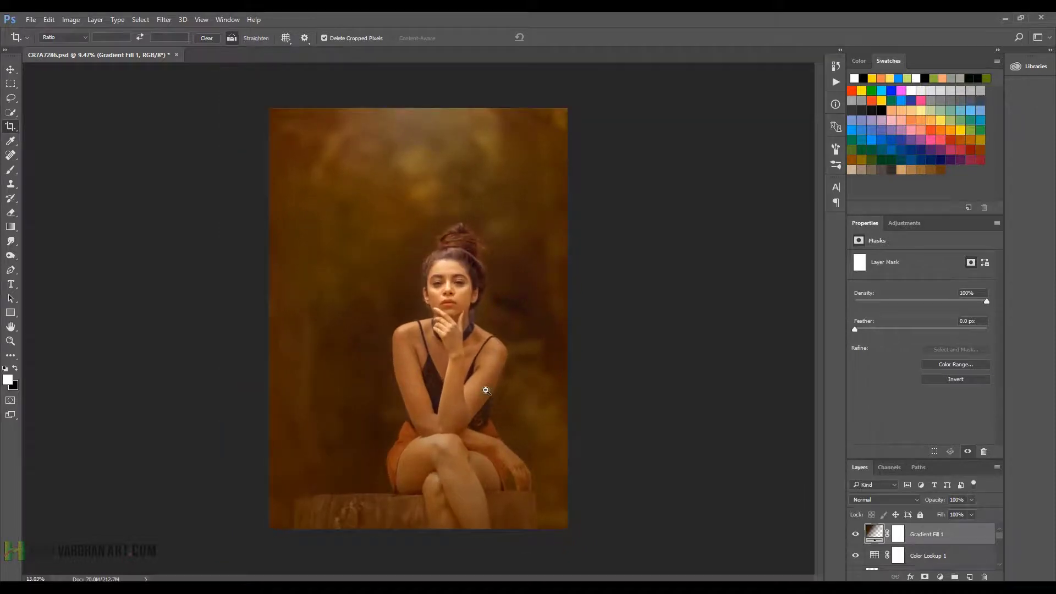
left_click(897, 538)
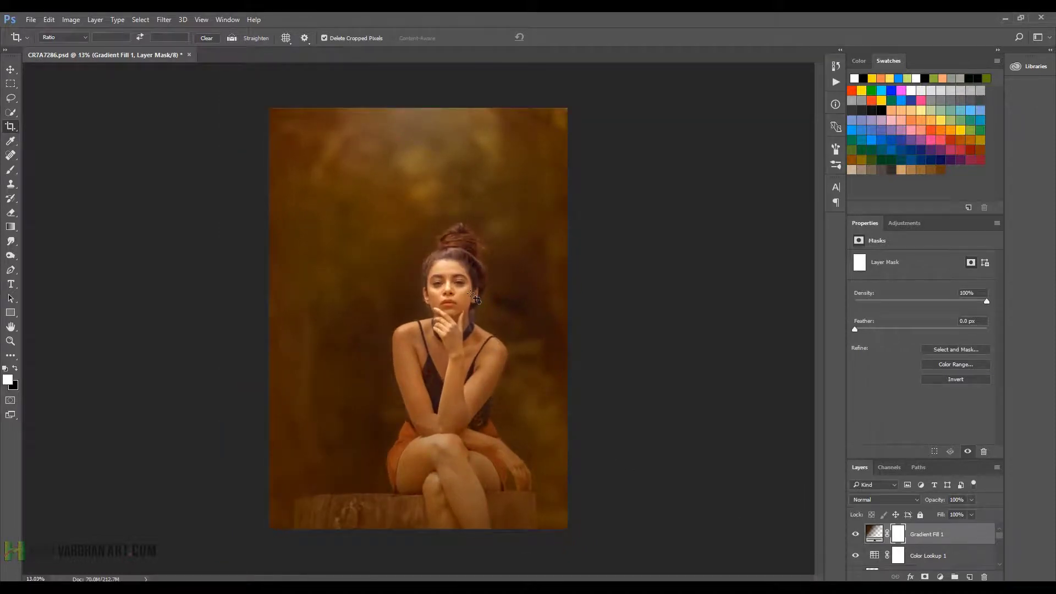
key("b")
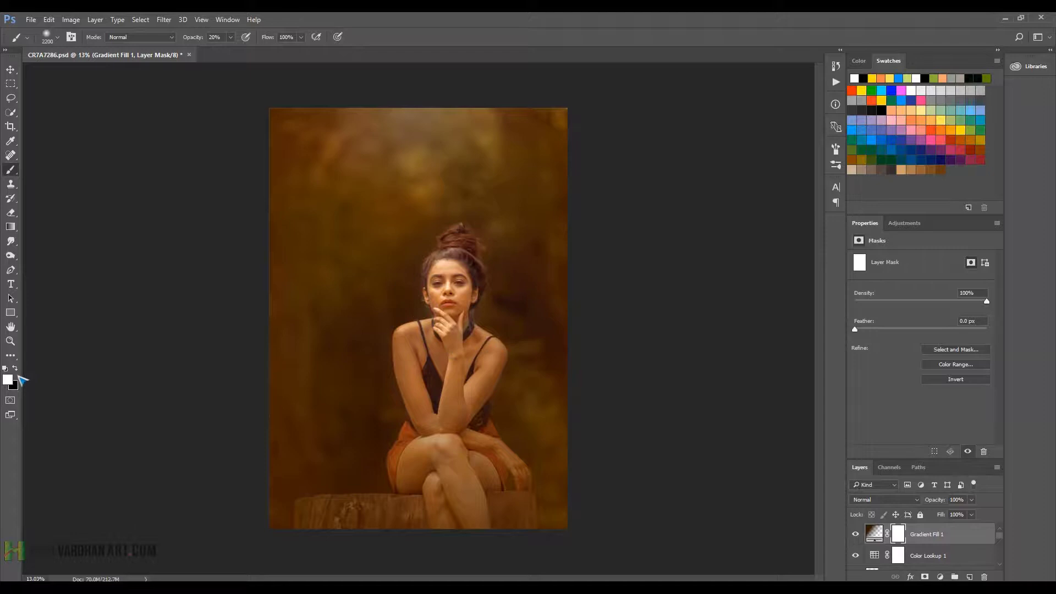
left_click(15, 368)
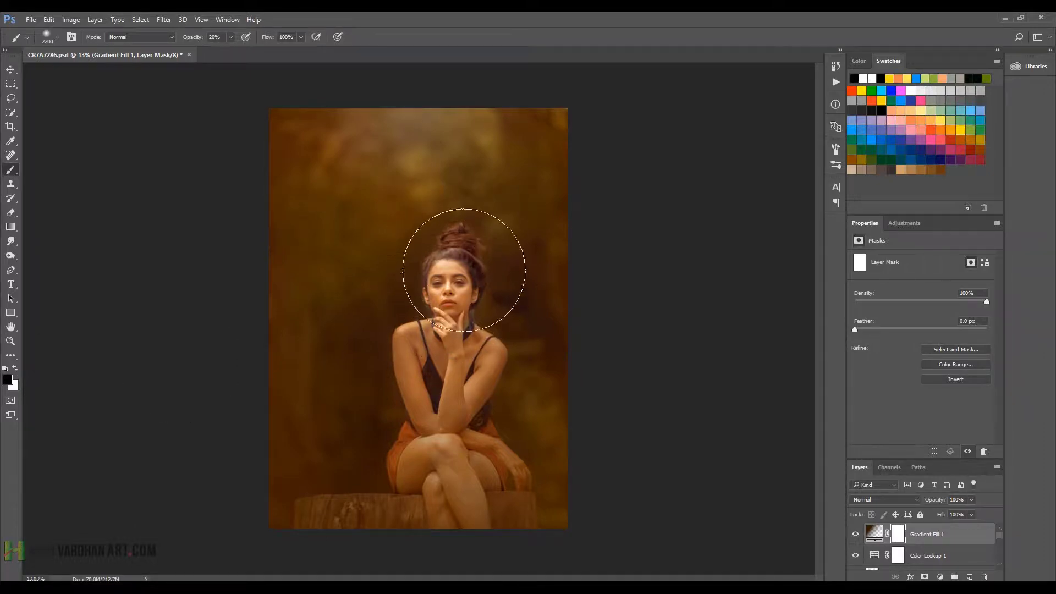
Paint black at 20% over her face, shoulders, legs and the top background to lift the vignette
left_click(443, 317)
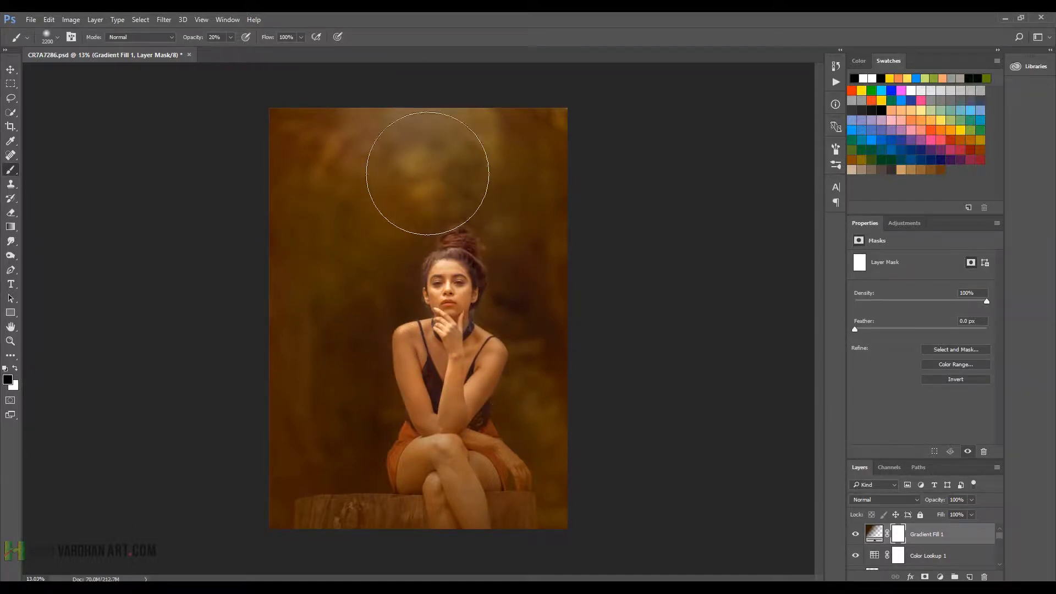
left_click_drag(440, 202, 389, 130)
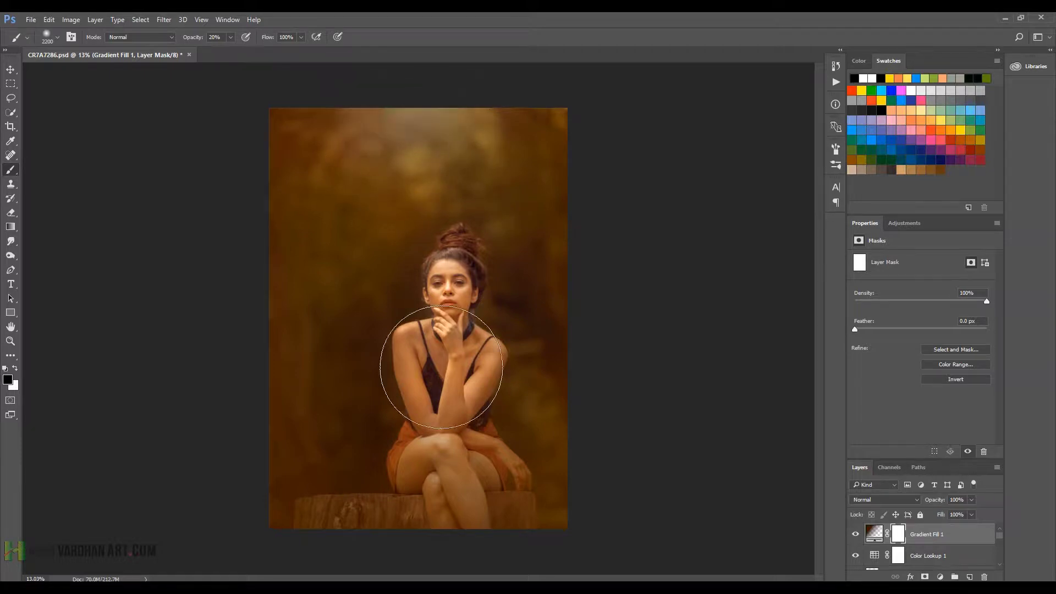
left_click_drag(448, 455, 448, 493)
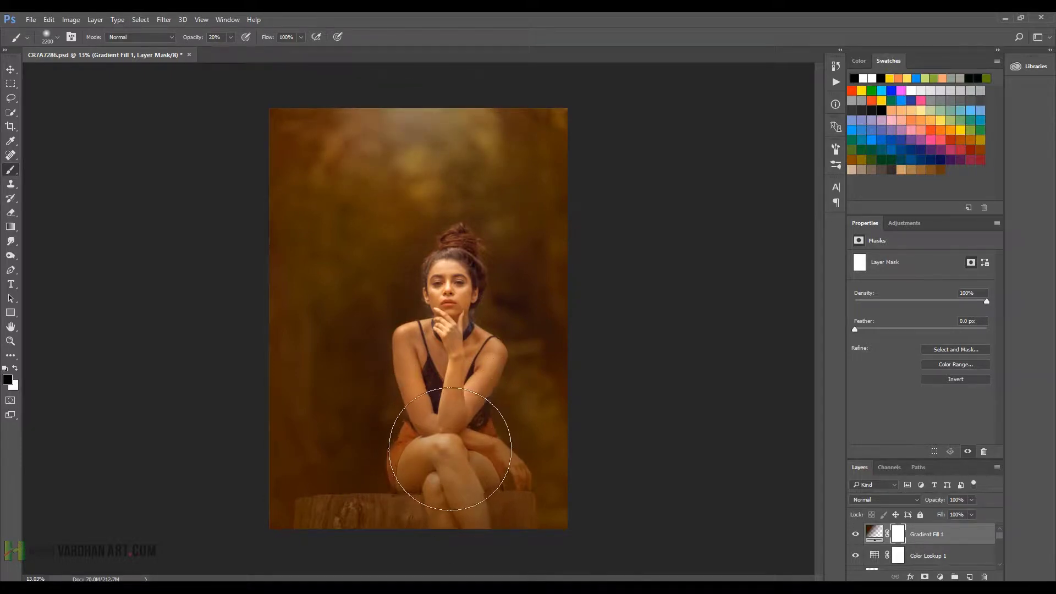
left_click_drag(500, 424, 495, 459)
mouse_move(462, 413)
left_mouse_down()
mouse_move(400, 147)
mouse_move(457, 485)
left_mouse_up()
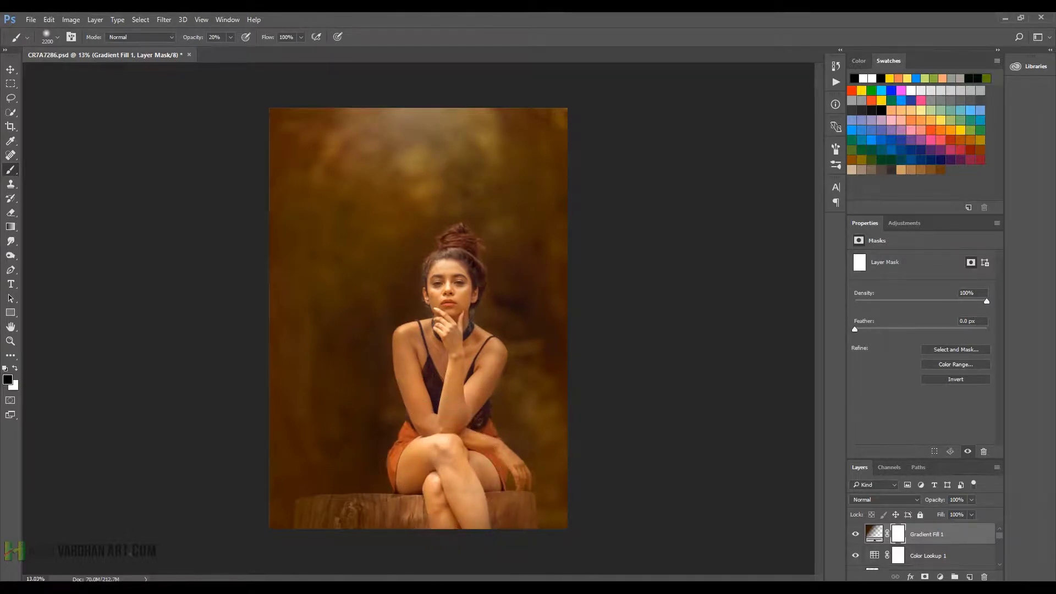
Zoom in on her face and shoulders and save the document
left_click(459, 451)
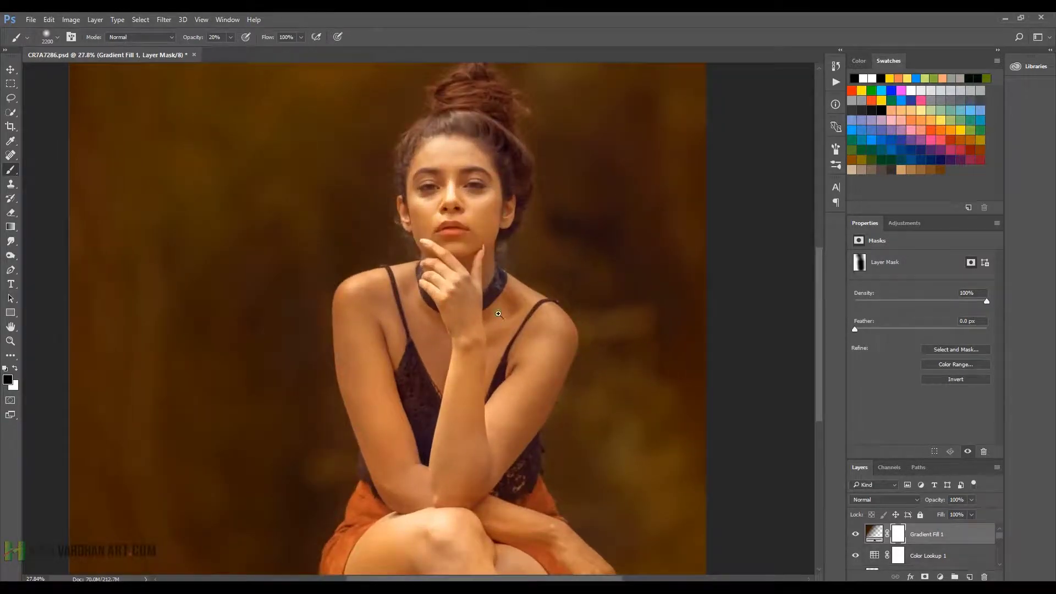
left_click_drag(480, 285, 524, 500)
scroll(519, 409, "up", 1)
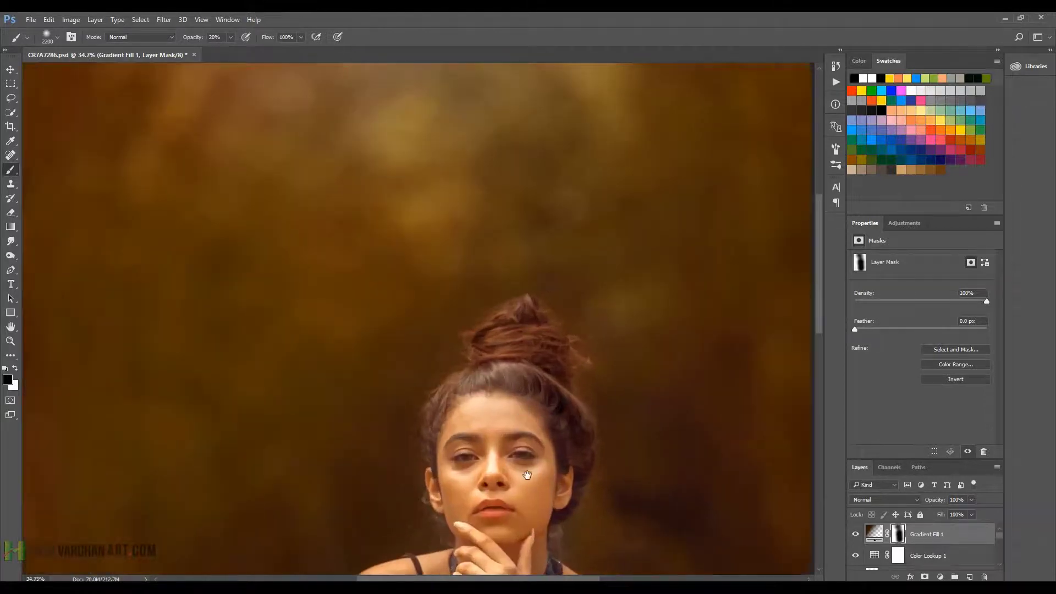
scroll(485, 300, "up", 2)
scroll(490, 390, "down", 2)
scroll(489, 390, "down", 2)
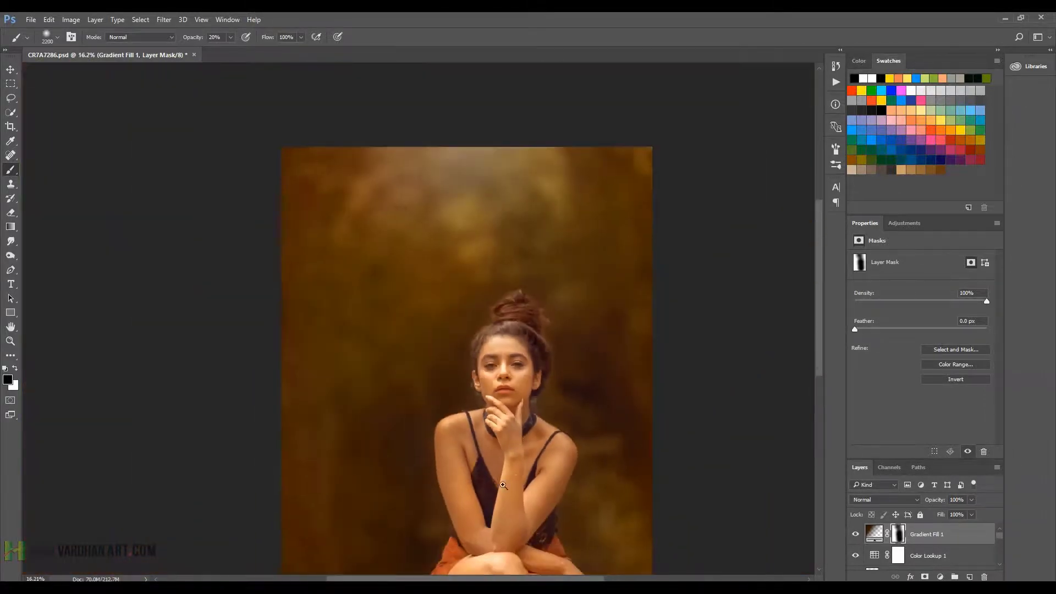
scroll(478, 418, "down", 3)
scroll(465, 391, "up", 2)
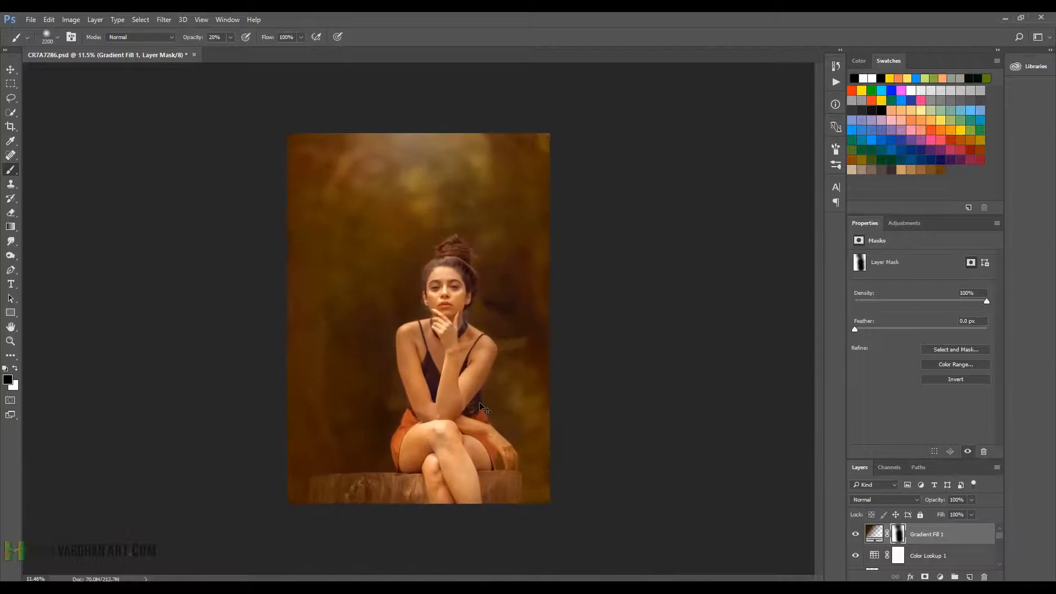
key("ctrl+s")
scroll(484, 385, "up", 2)
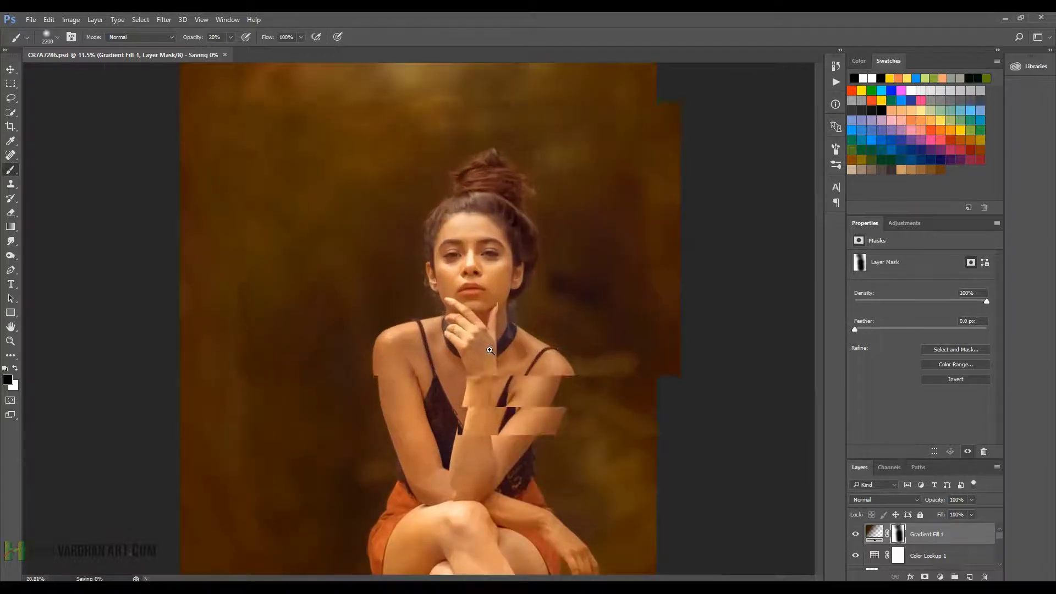
scroll(502, 302, "up", 1)
scroll(470, 281, "up", 1)
scroll(470, 282, "up", 1)
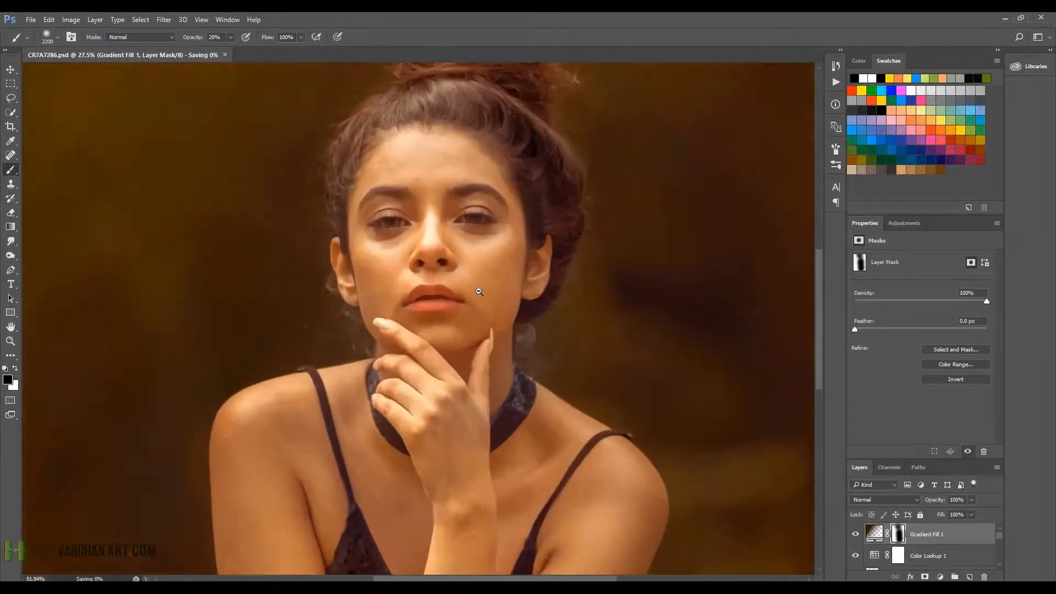
scroll(470, 281, "up", 1)
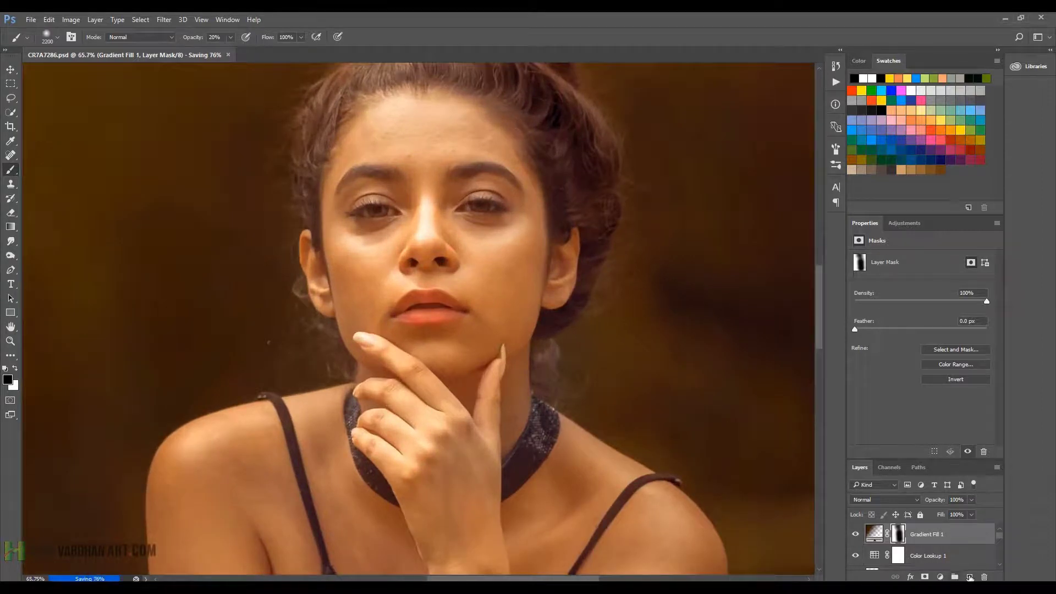
Add an empty Layer 3, swap the colour to white, and purge all cached memory
left_click(971, 578)
key("x")
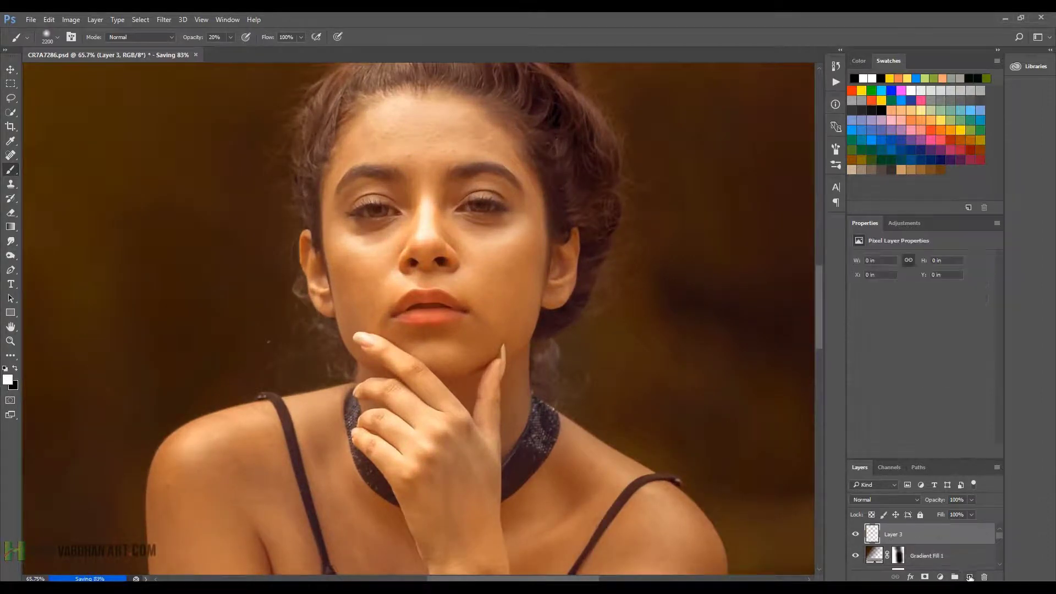
left_click(54, 22)
mouse_move(59, 327)
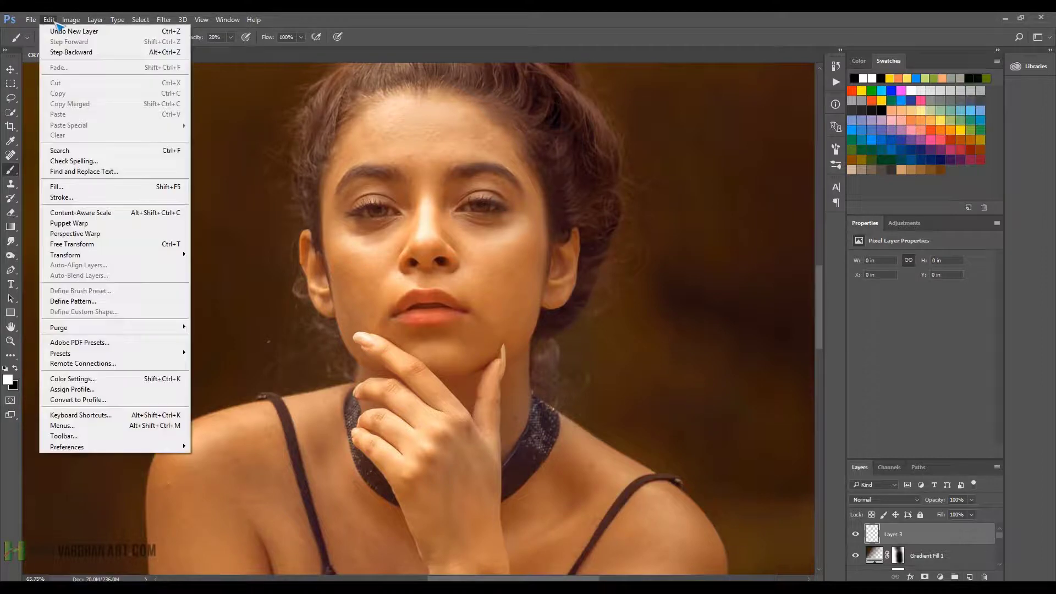
left_click(210, 358)
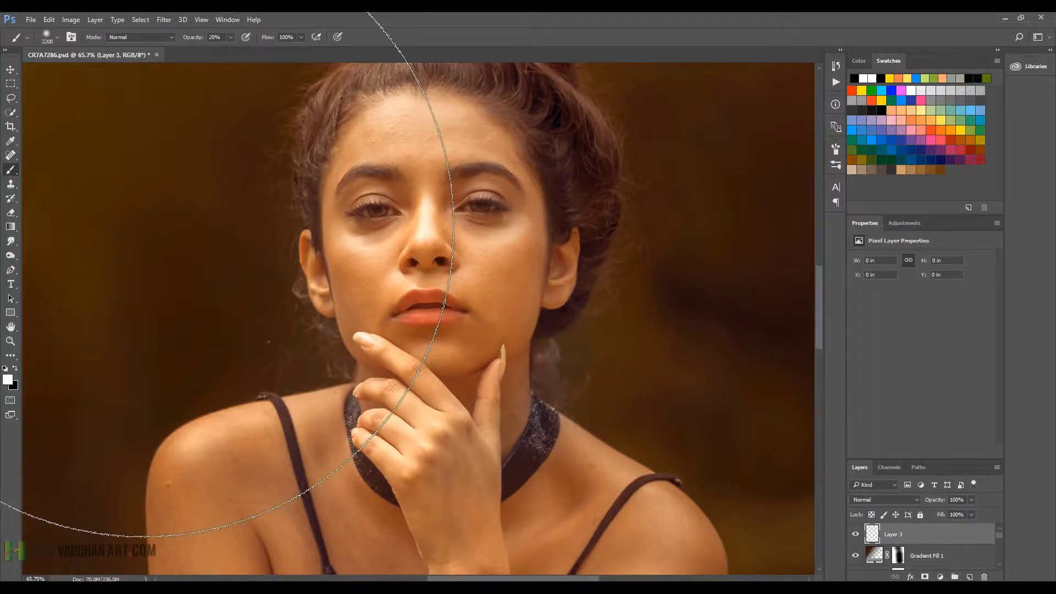
Spot-heal the blemishes across the forehead and between the eyebrows
key("j")
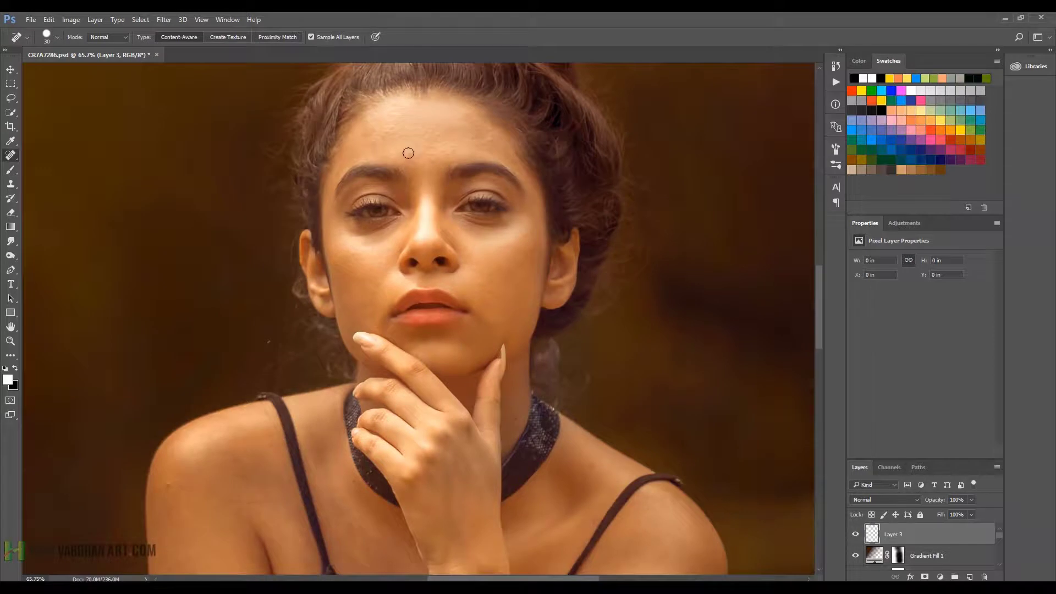
left_click_drag(394, 134, 367, 142)
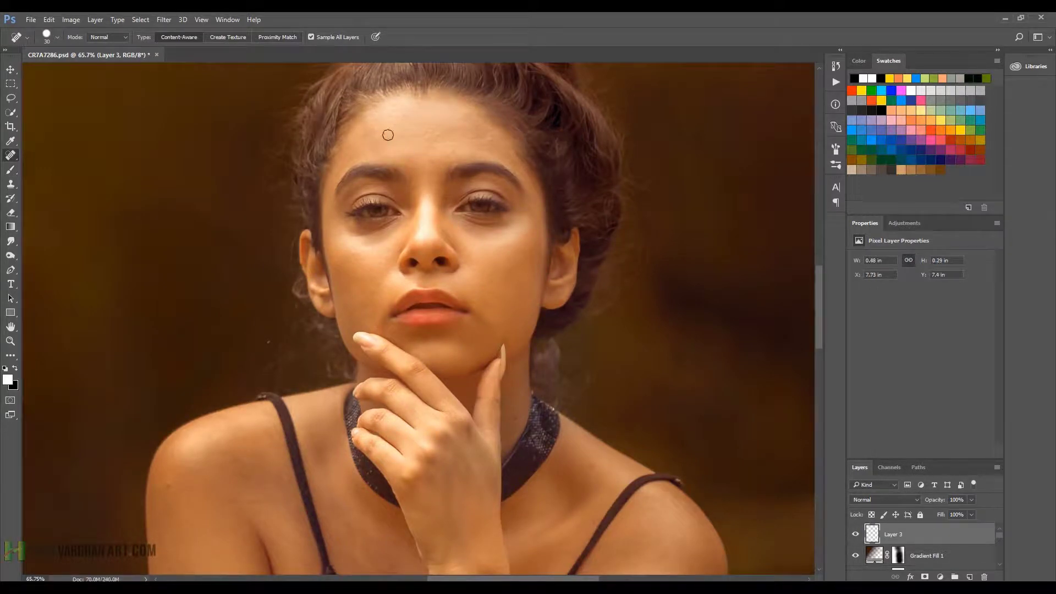
left_click(438, 147)
left_click(457, 148)
left_click(489, 138)
left_click(489, 150)
left_click_drag(397, 118, 392, 119)
left_click(422, 196)
Heal the remaining spots on both cheeks and around the nose
left_click_drag(488, 249, 498, 242)
left_click(501, 251)
left_click(479, 273)
left_click(473, 253)
left_click(458, 291)
left_click(368, 285)
left_click(376, 271)
left_click_drag(366, 258, 355, 259)
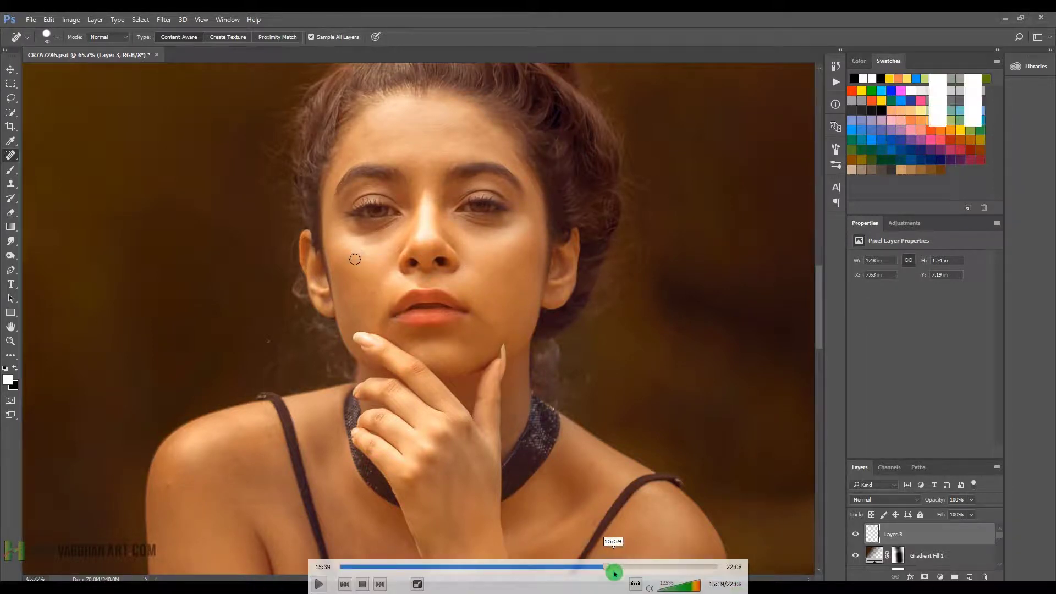
Click several times along the bottom bar of the window, then press Space
left_click(615, 571)
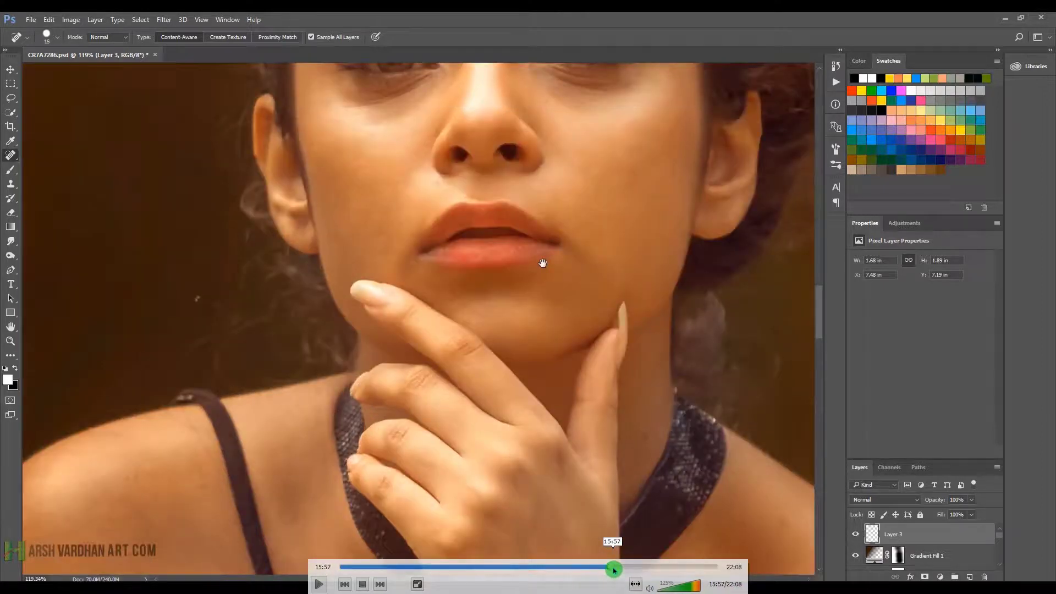
left_click(616, 570)
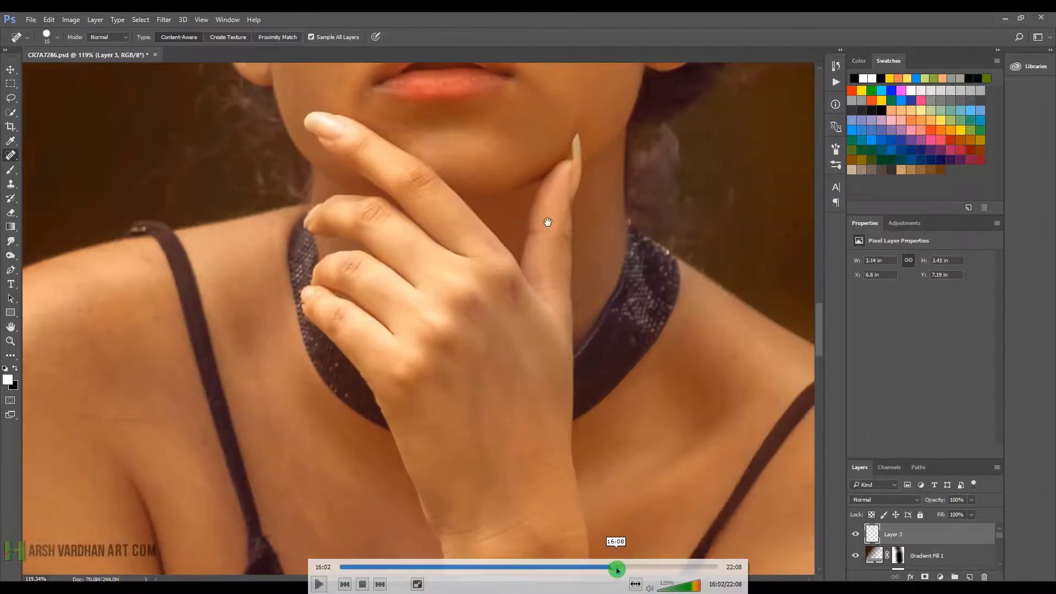
left_click(617, 570)
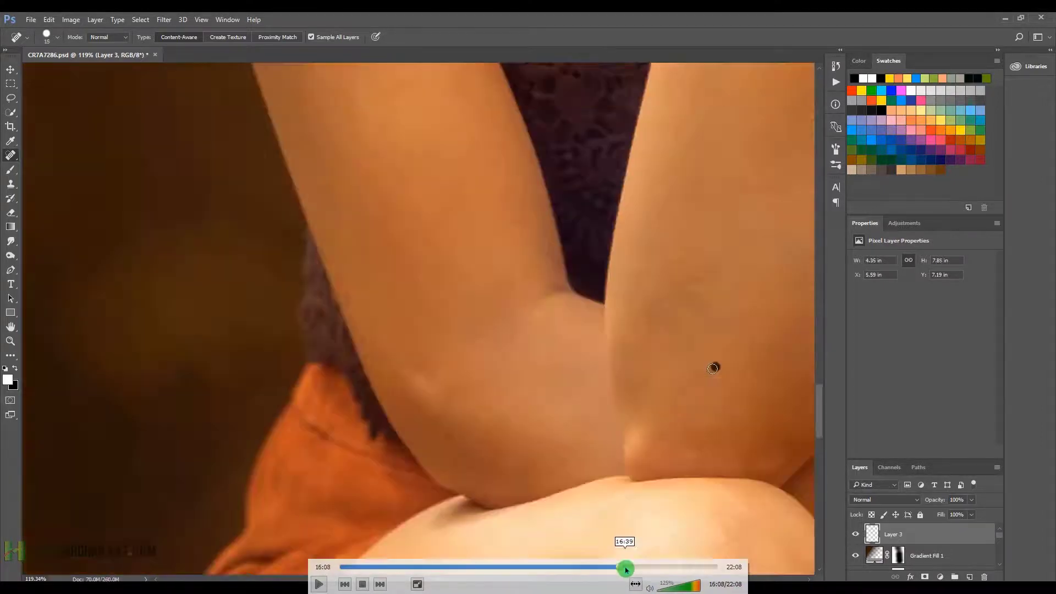
left_click(625, 570)
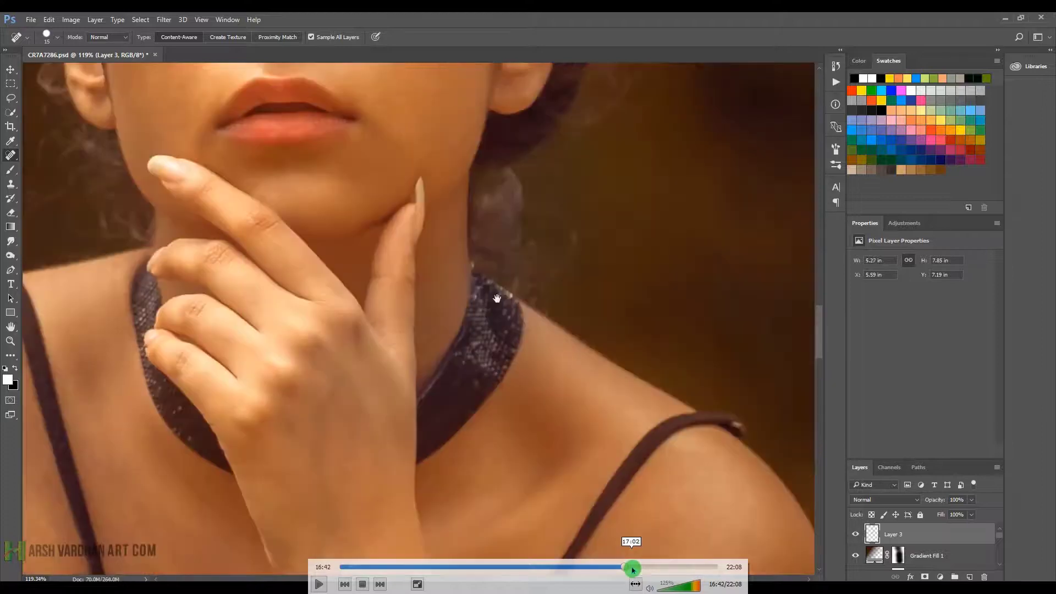
left_click(633, 570)
left_click(636, 571)
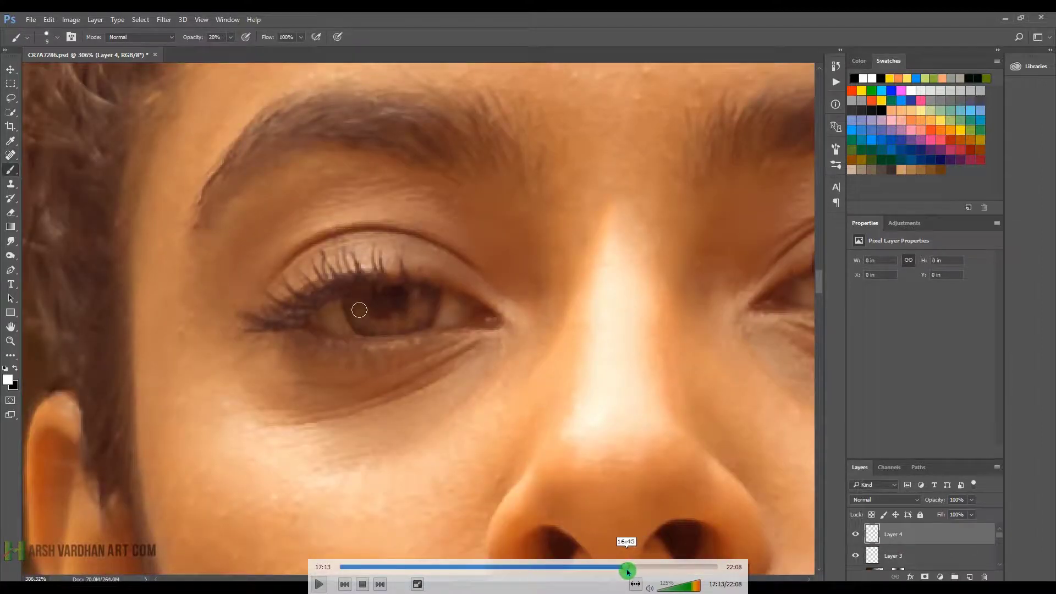
left_click(627, 570)
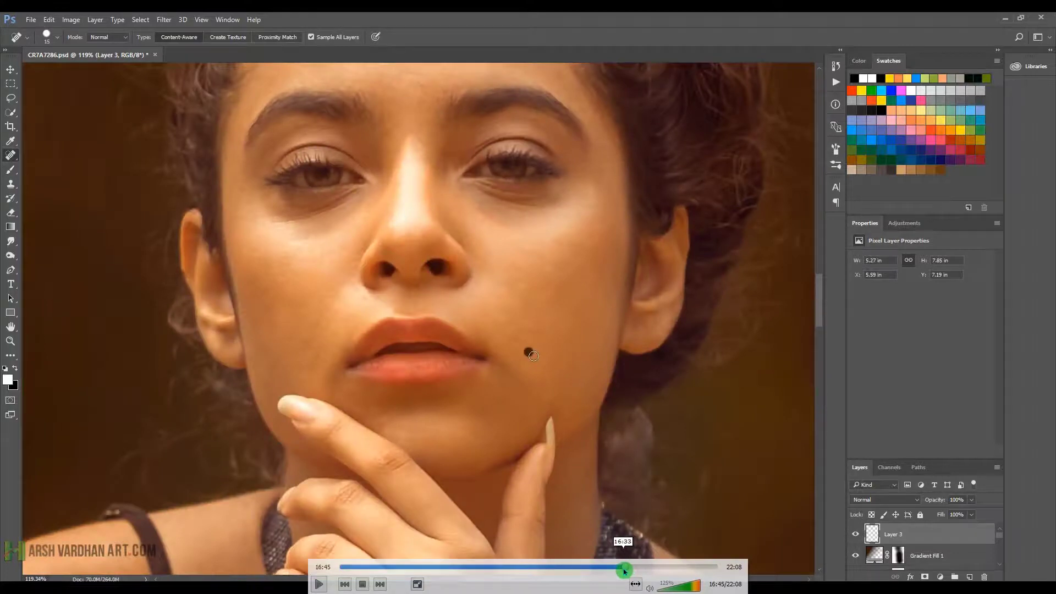
key("space")
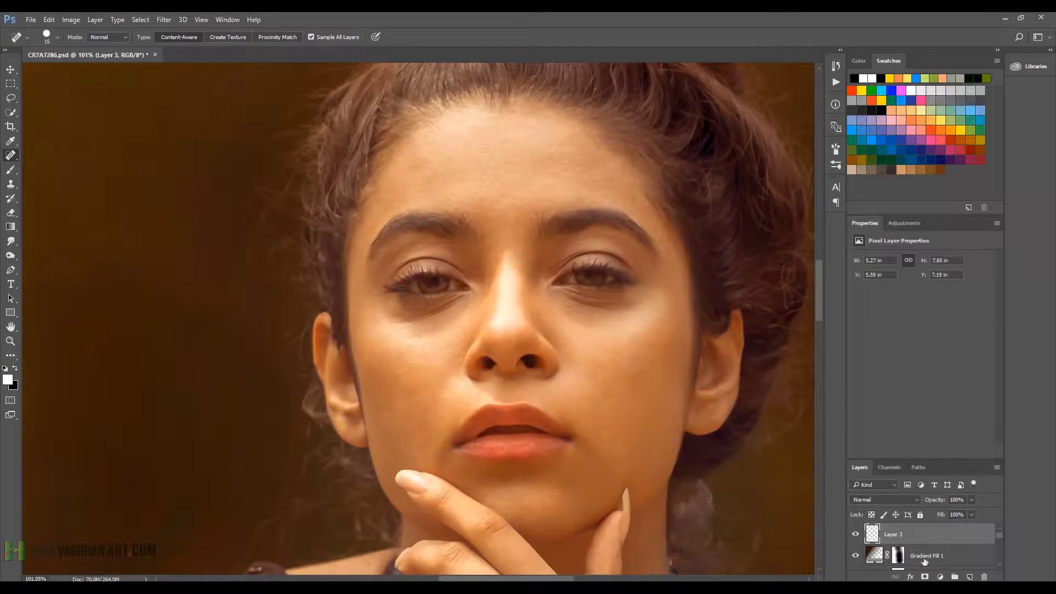
Add an empty Layer 4 and set up a soft round brush at 10 px
left_click(969, 577)
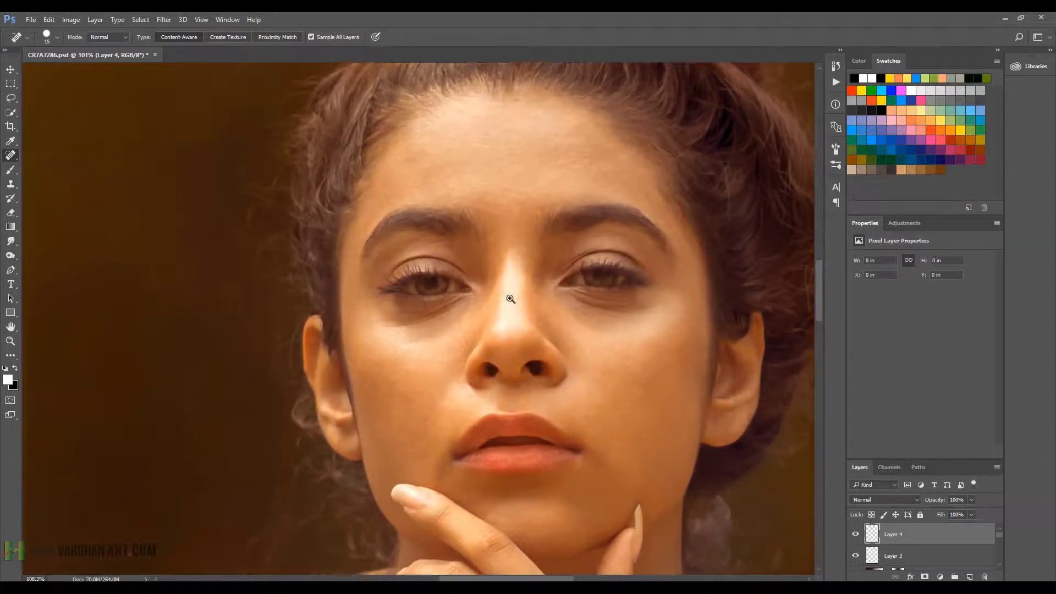
scroll(452, 271, "up", 5)
key("b")
right_click(411, 301)
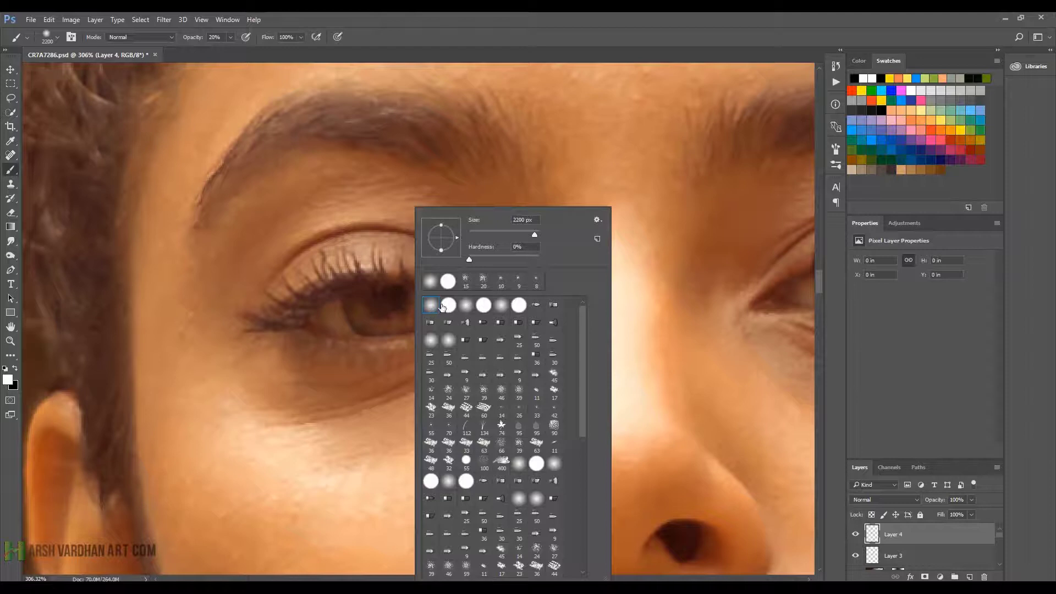
left_click(506, 25)
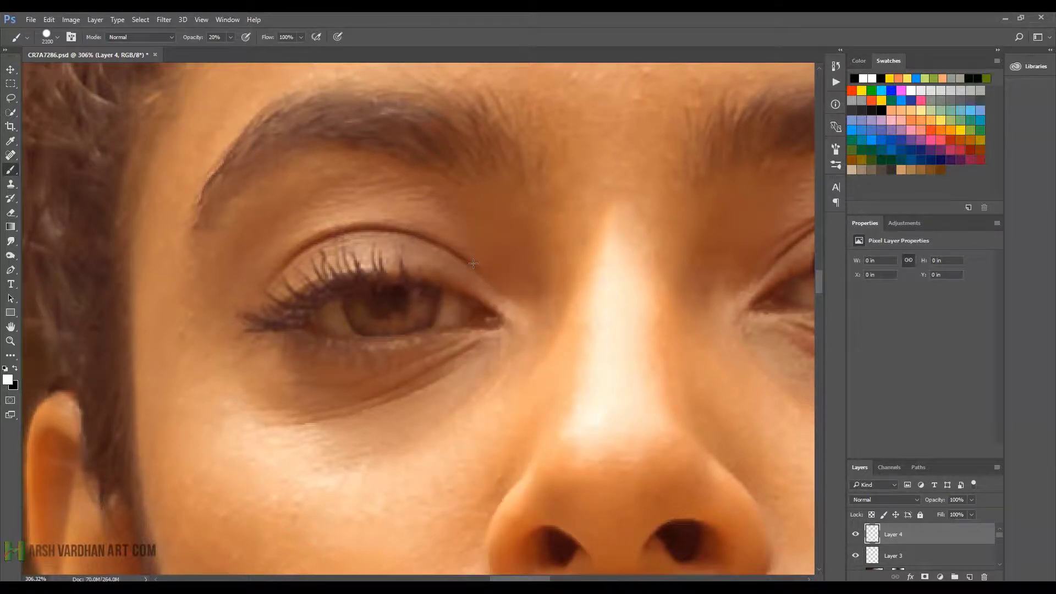
key("bracketleft")
key("bracketleft")
key("bracketleft")
Paint white arcs under the left and right irises
mouse_move(359, 309)
left_mouse_down()
mouse_move(365, 324)
mouse_move(401, 326)
mouse_move(416, 297)
left_mouse_up()
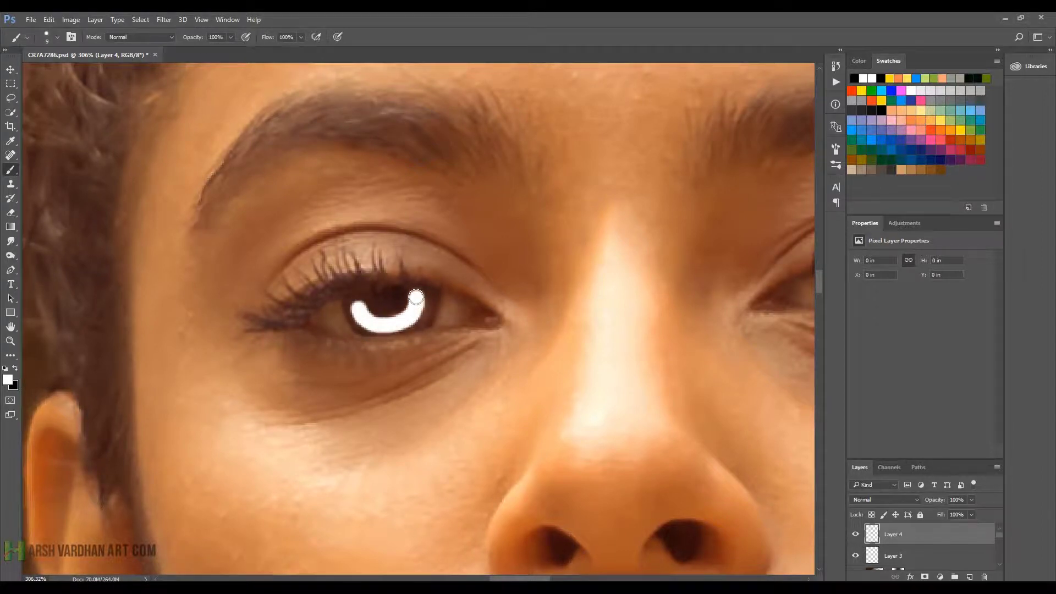
scroll(482, 351, "right", 5)
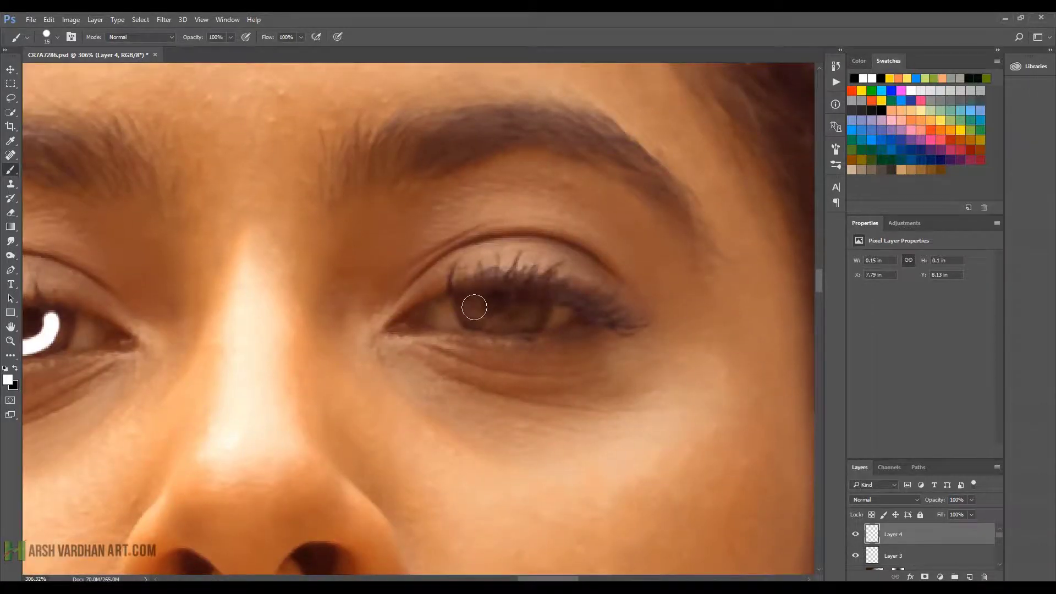
mouse_move(473, 306)
left_mouse_down()
mouse_move(529, 311)
mouse_move(534, 301)
left_mouse_up()
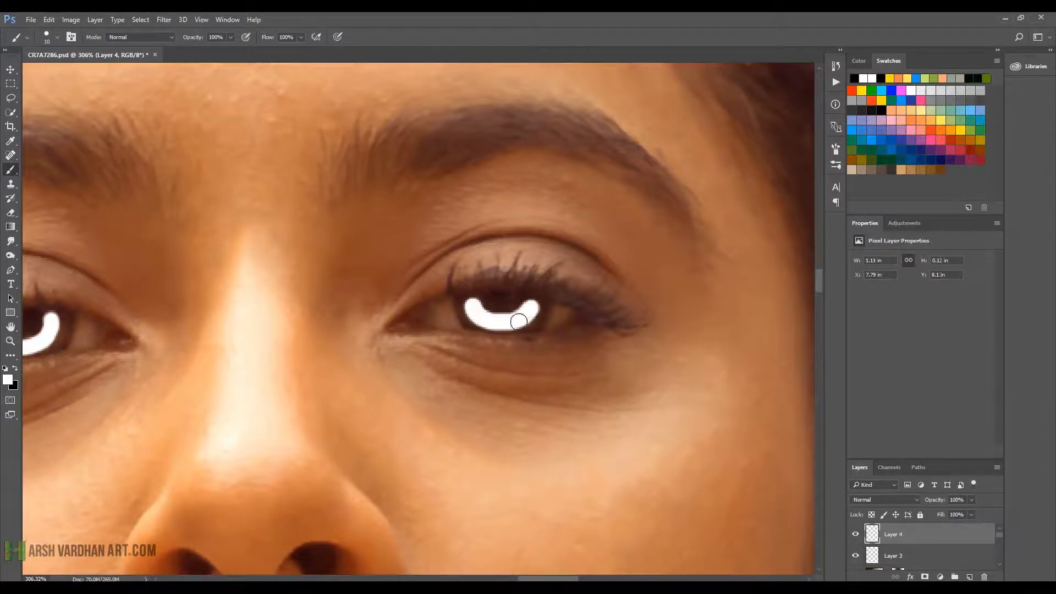
left_click_drag(301, 351, 522, 319)
scroll(539, 328, "down", 1)
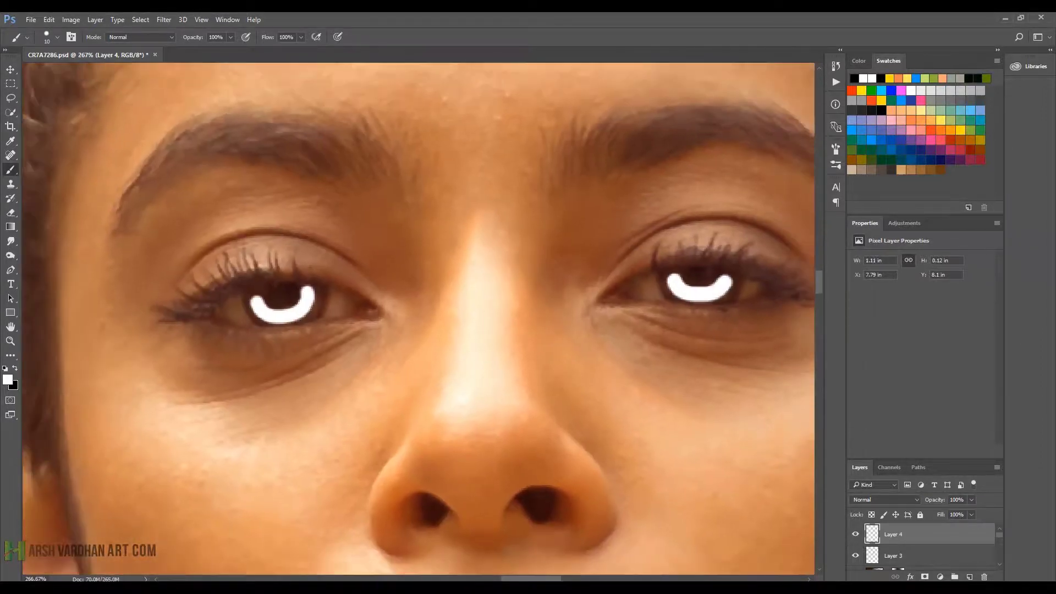
left_click(894, 501)
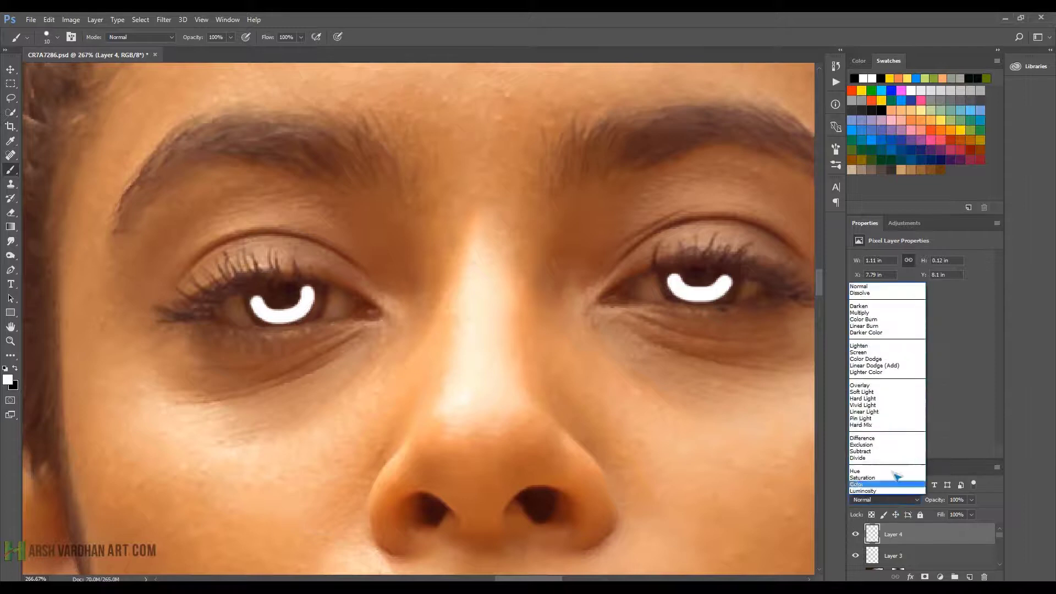
Set Layer 4 to Overlay and soften it with a Gaussian Blur of about 3.1 px
left_click(897, 389)
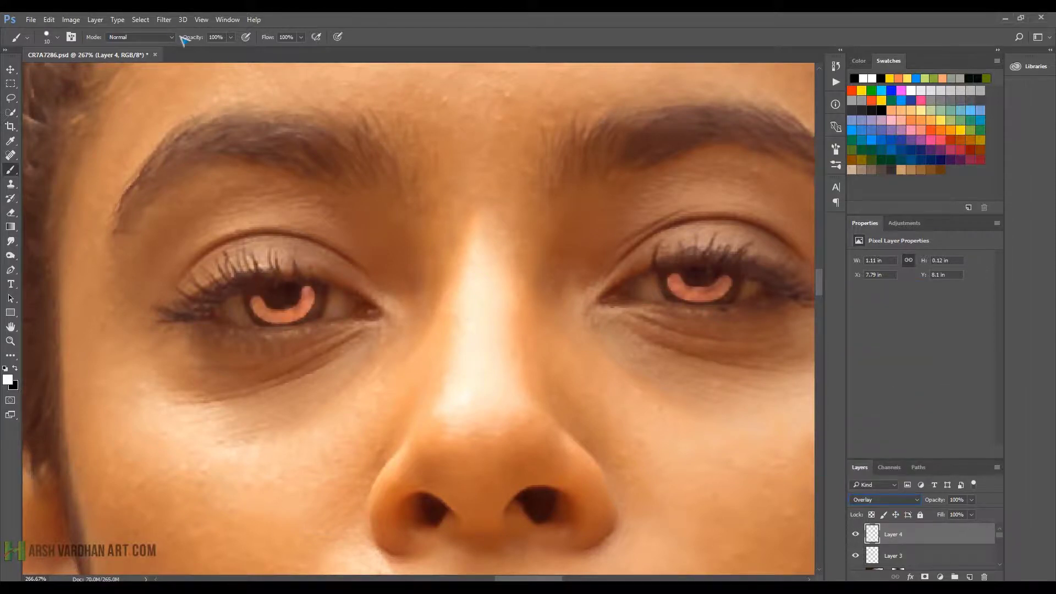
left_click(164, 20)
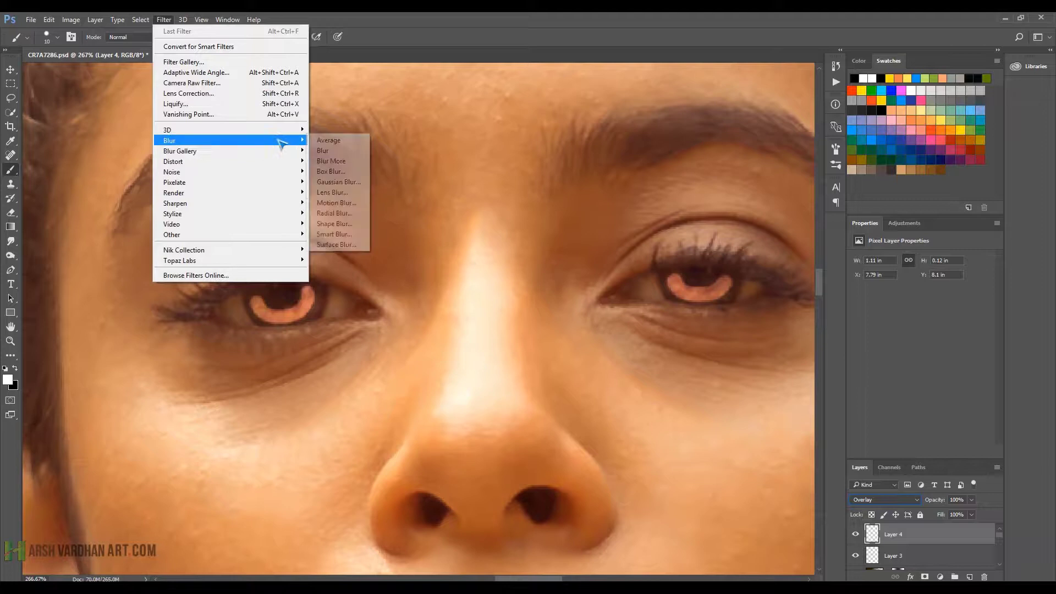
left_click(339, 182)
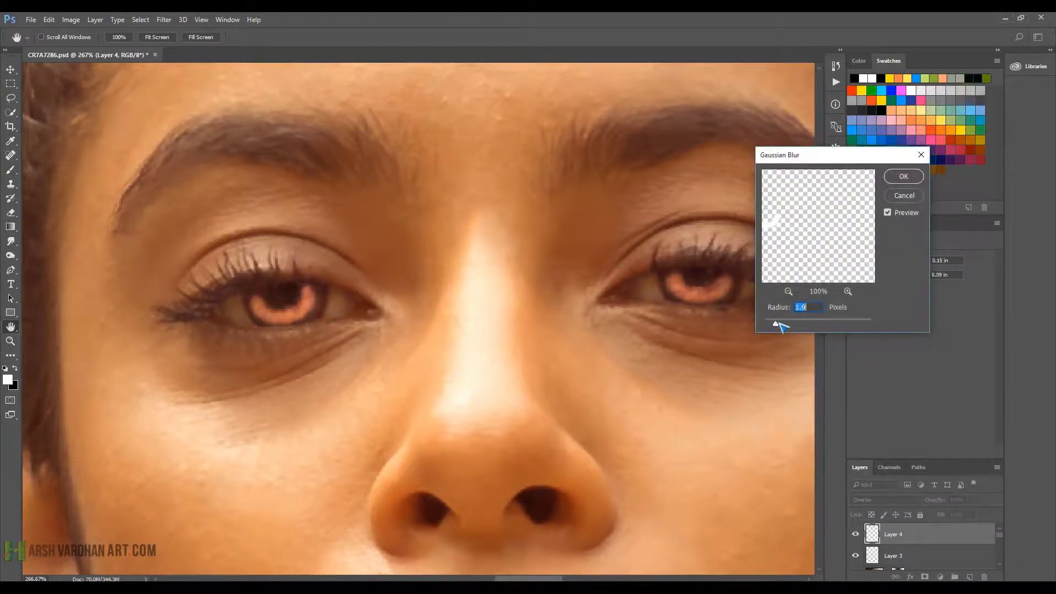
left_click_drag(780, 324, 786, 326)
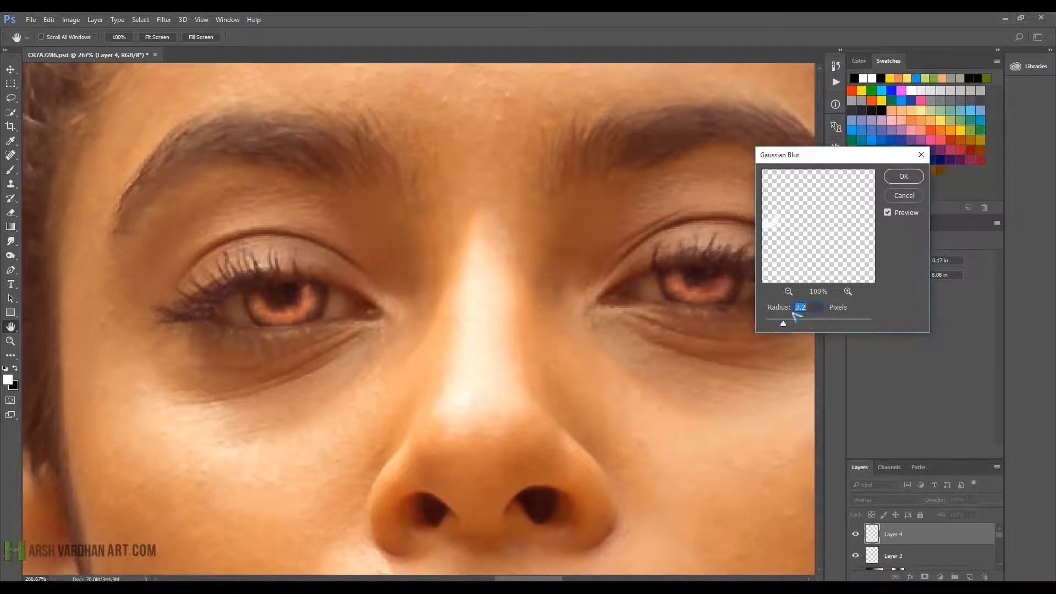
left_click(903, 176)
key("b")
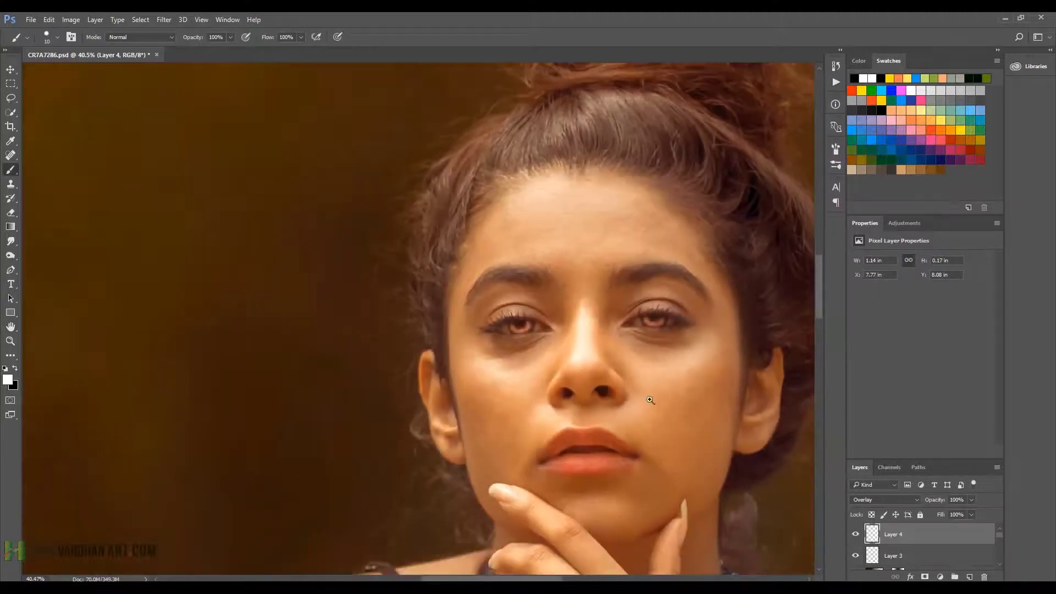
mouse_move(634, 335)
left_mouse_down()
mouse_move(606, 382)
mouse_move(445, 282)
left_mouse_up()
mouse_move(423, 229)
left_mouse_down()
mouse_move(522, 341)
mouse_move(502, 345)
left_mouse_up()
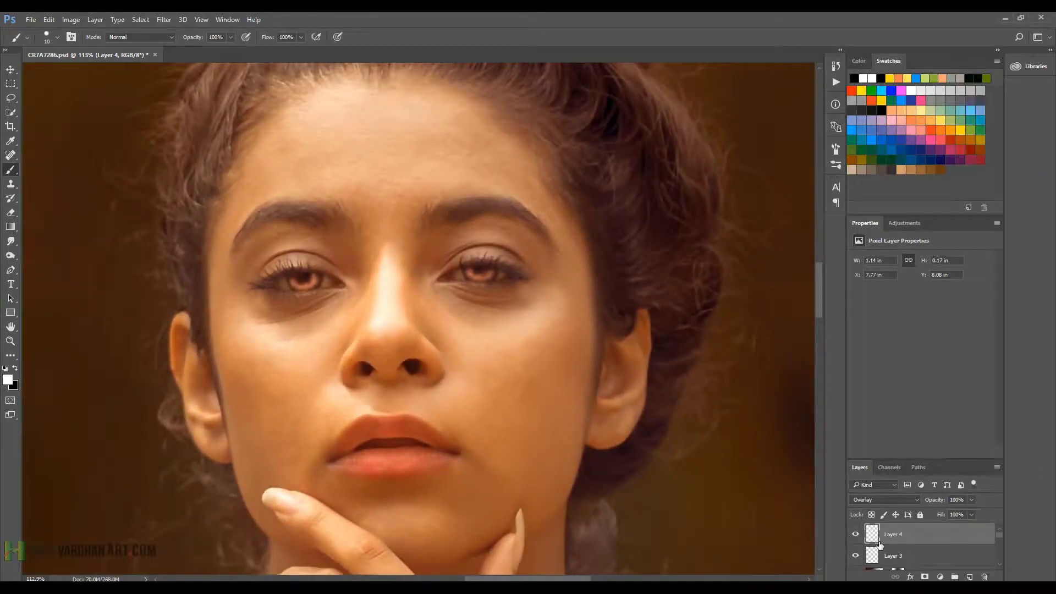
Retint the iris glow with Hue +14 and adjusted saturation
key("ctrl+u")
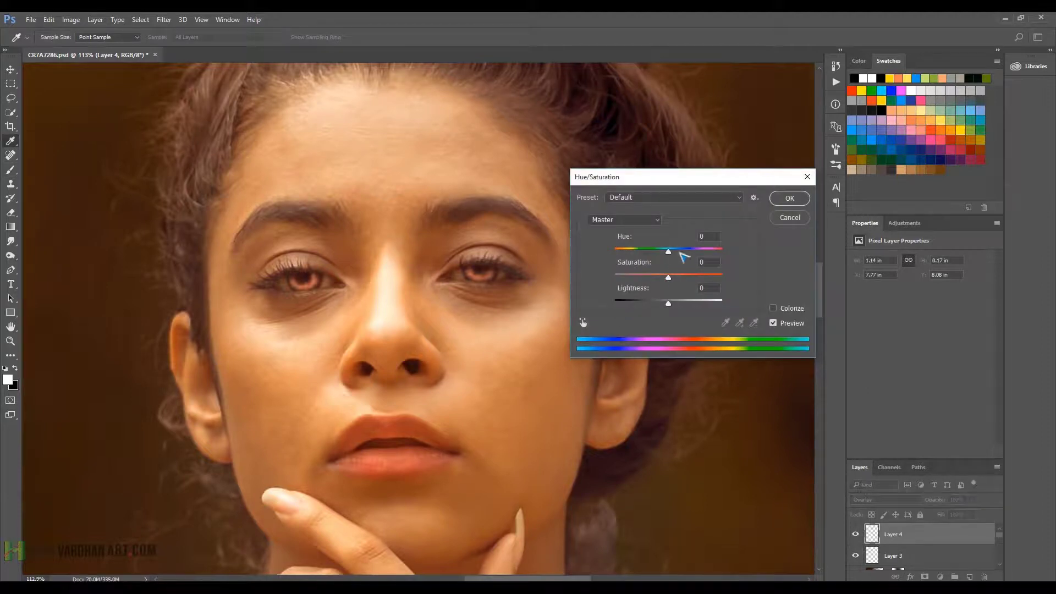
left_click_drag(669, 252, 642, 252)
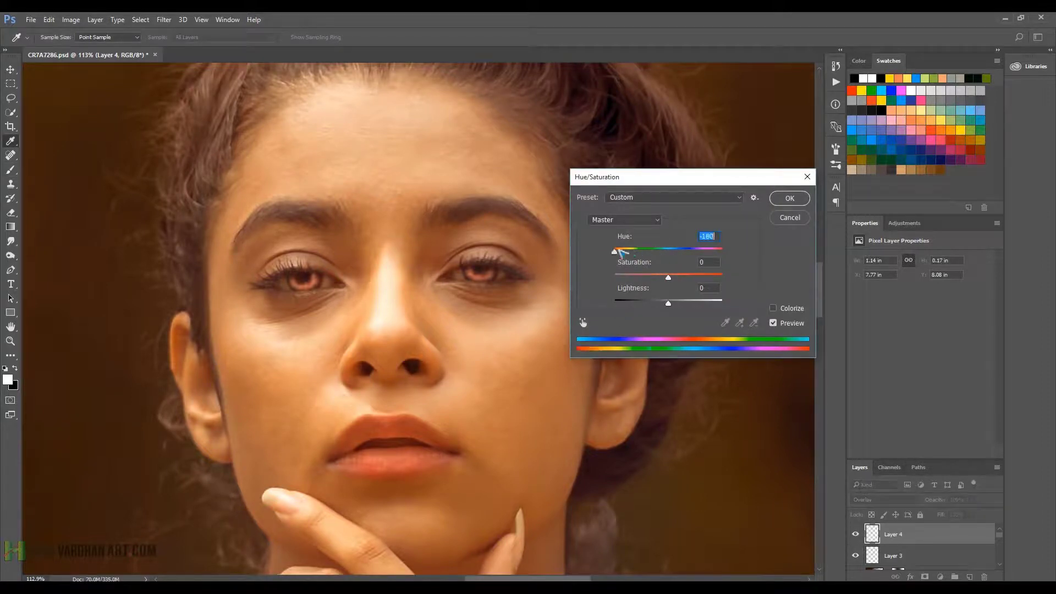
scroll(698, 264, "up", 10)
scroll(699, 264, "up", 5)
left_click_drag(668, 277, 658, 277)
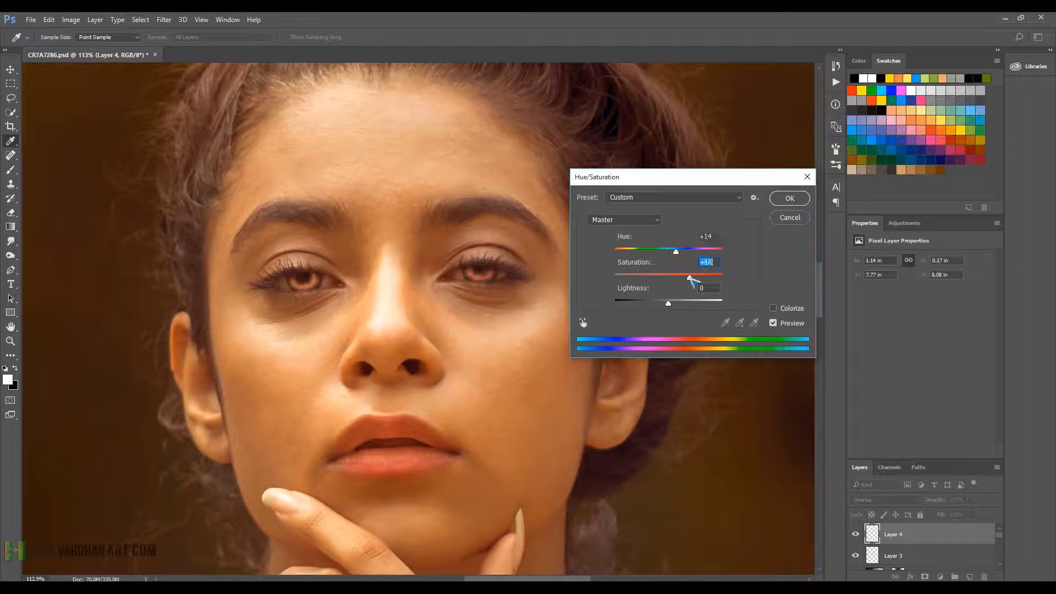
left_click(789, 198)
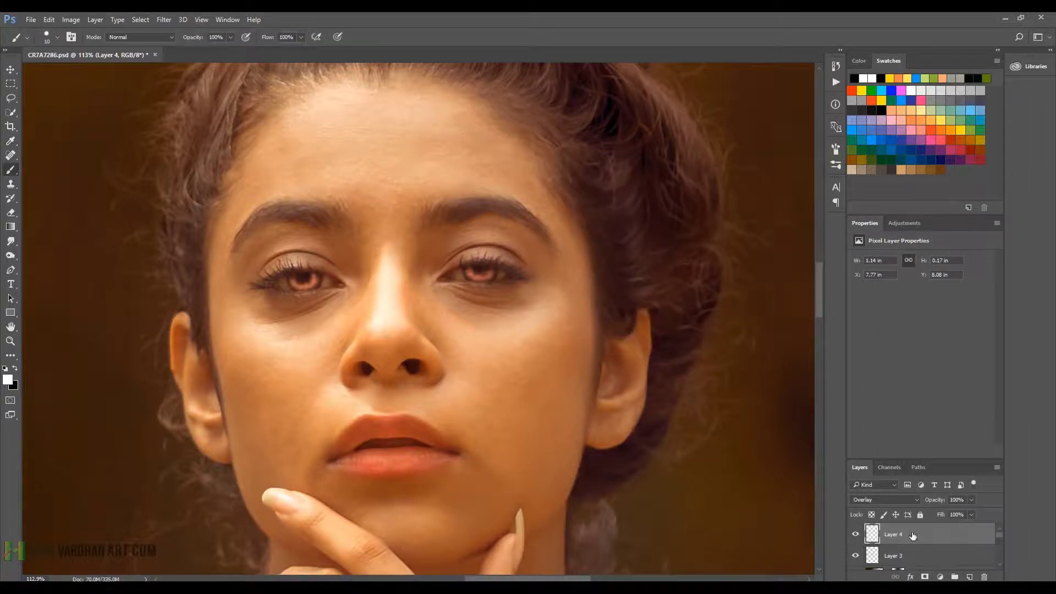
Lower Layer 4 opacity to 49% and toggle its visibility to compare the eyes
left_click_drag(972, 500, 954, 516)
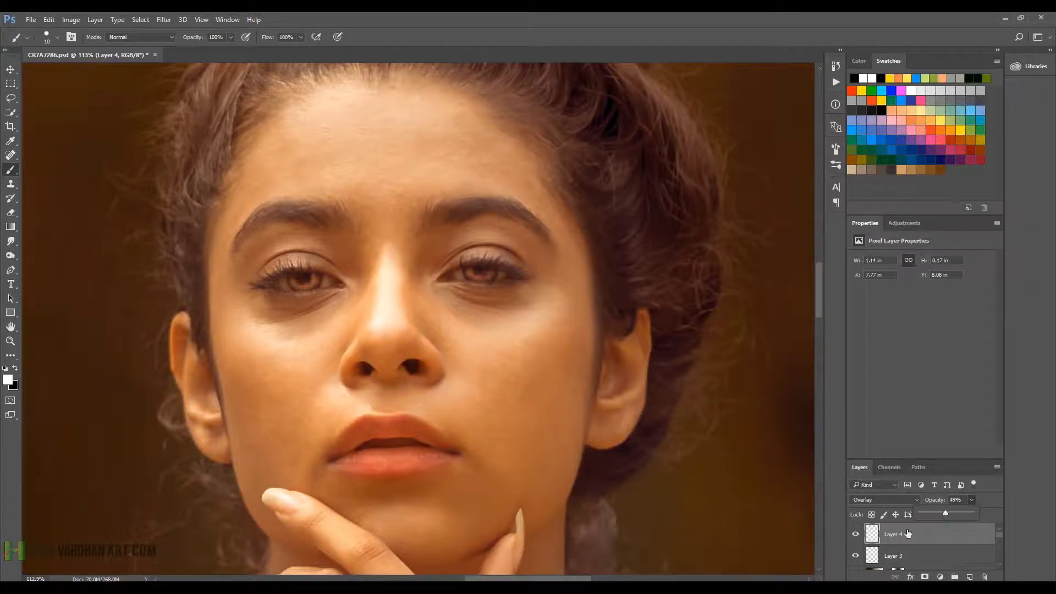
left_click(856, 534)
left_click(856, 535)
scroll(497, 358, "down", 3)
scroll(497, 358, "down", 1)
left_click_drag(635, 473, 544, 341)
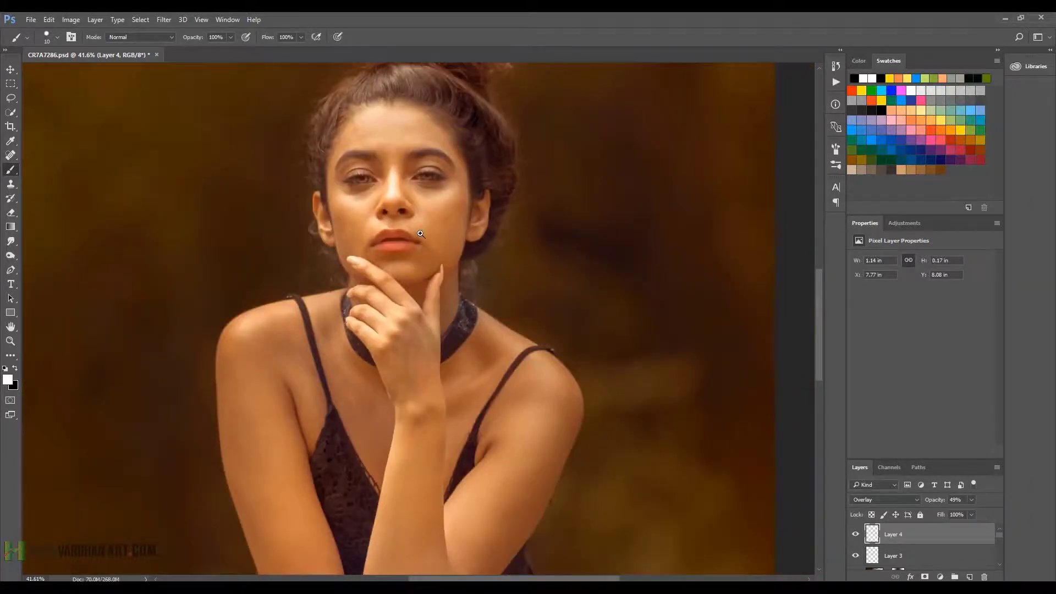
Purge all cached memory, then launch Nik Collection's Color Efex Pro 4
scroll(420, 234, "down", 2)
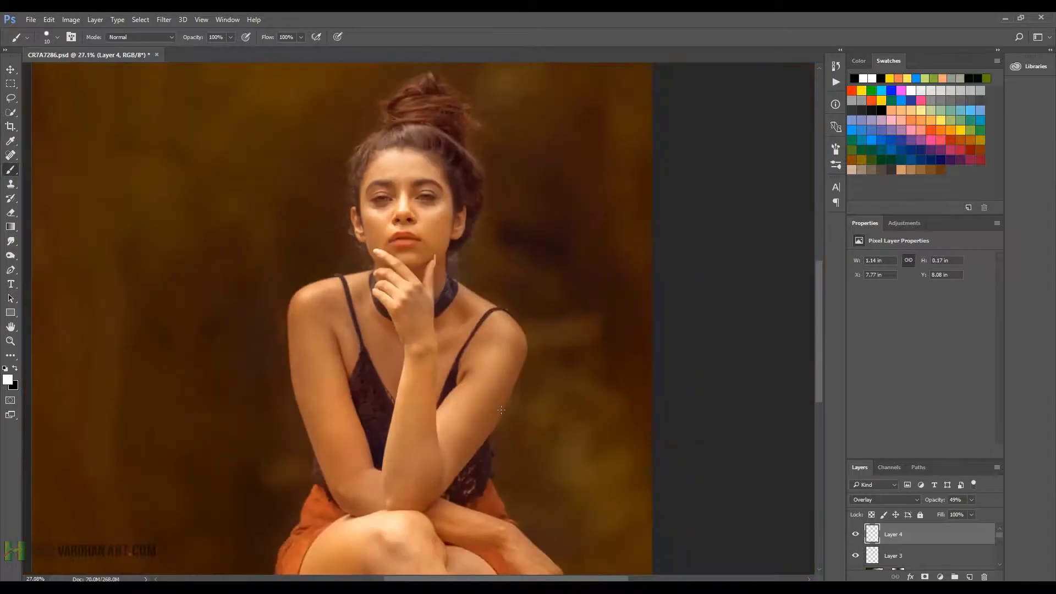
scroll(501, 344, "up", 5)
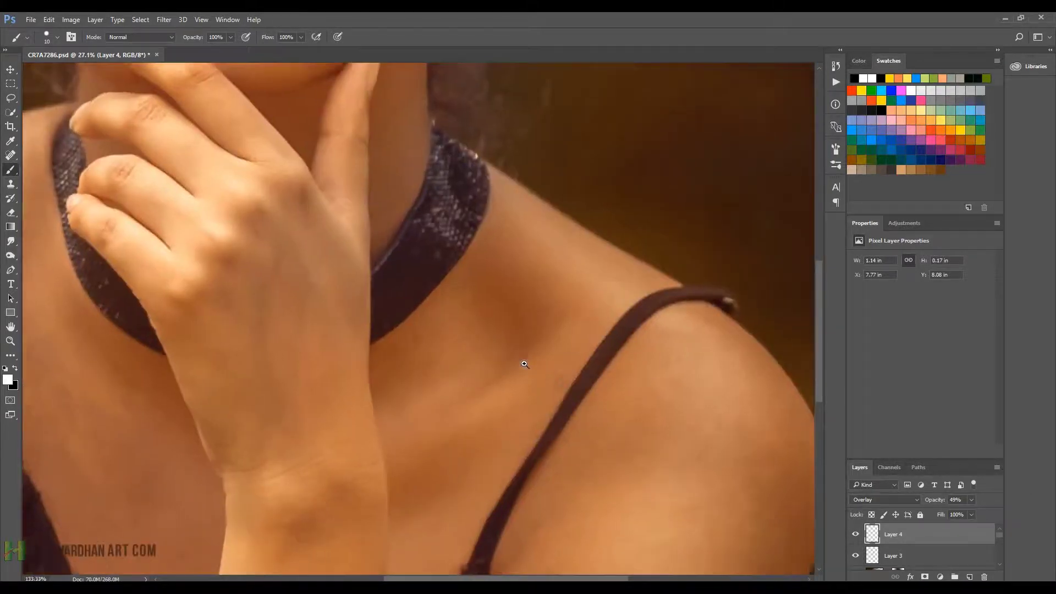
scroll(471, 349, "down", 1)
scroll(470, 388, "down", 8)
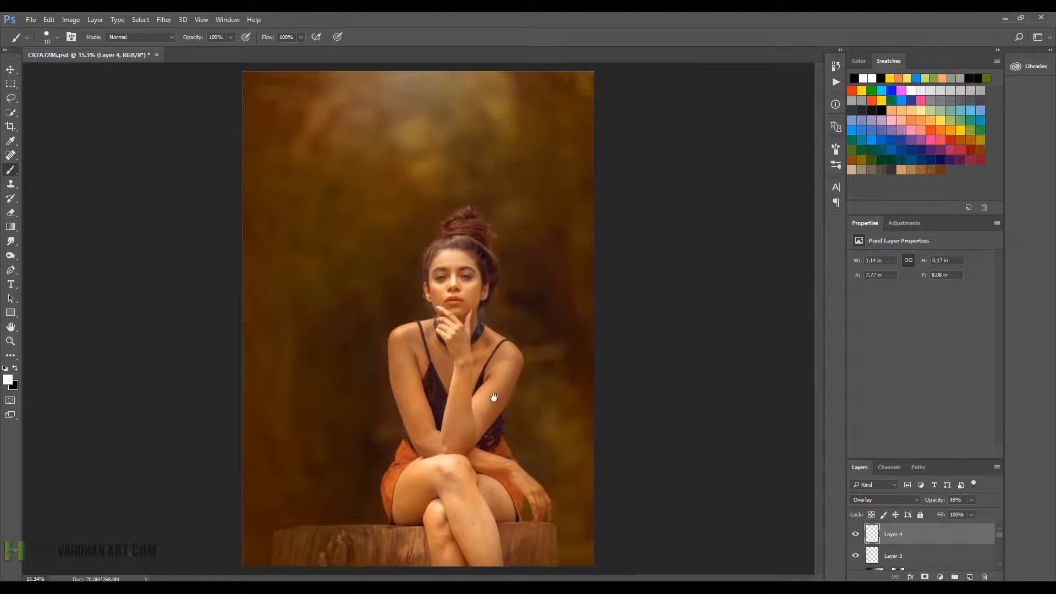
scroll(494, 398, "up", 1)
scroll(517, 334, "up", 9)
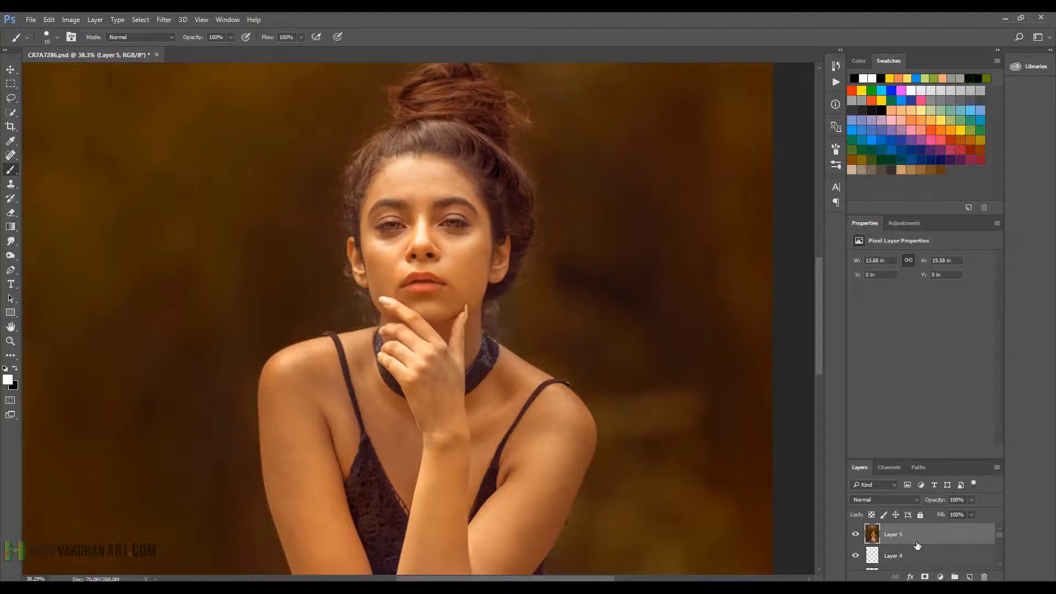
left_click(49, 19)
mouse_move(111, 327)
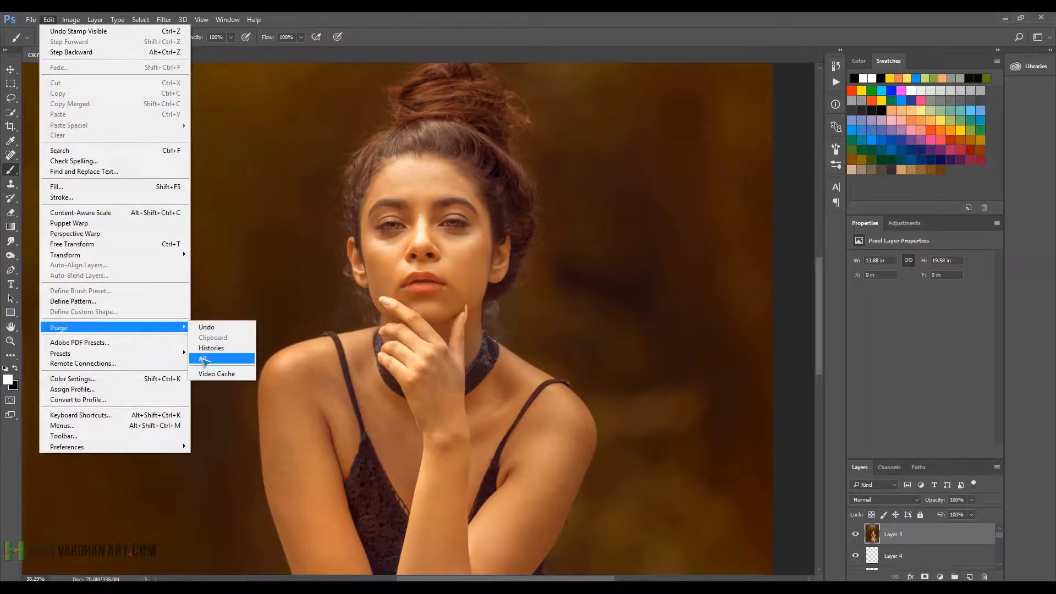
left_click(201, 358)
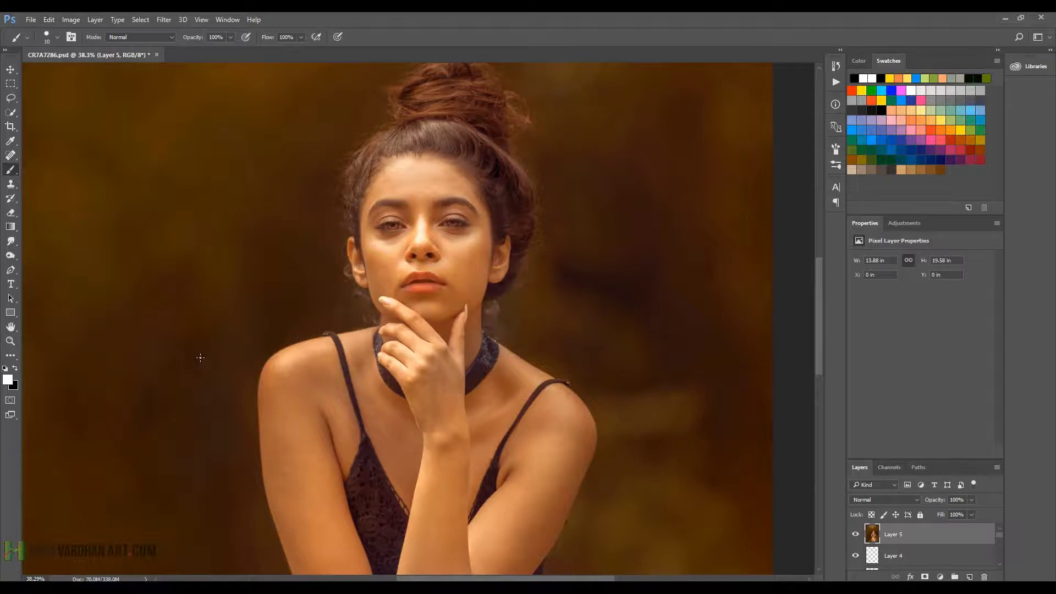
left_click(164, 20)
mouse_move(185, 250)
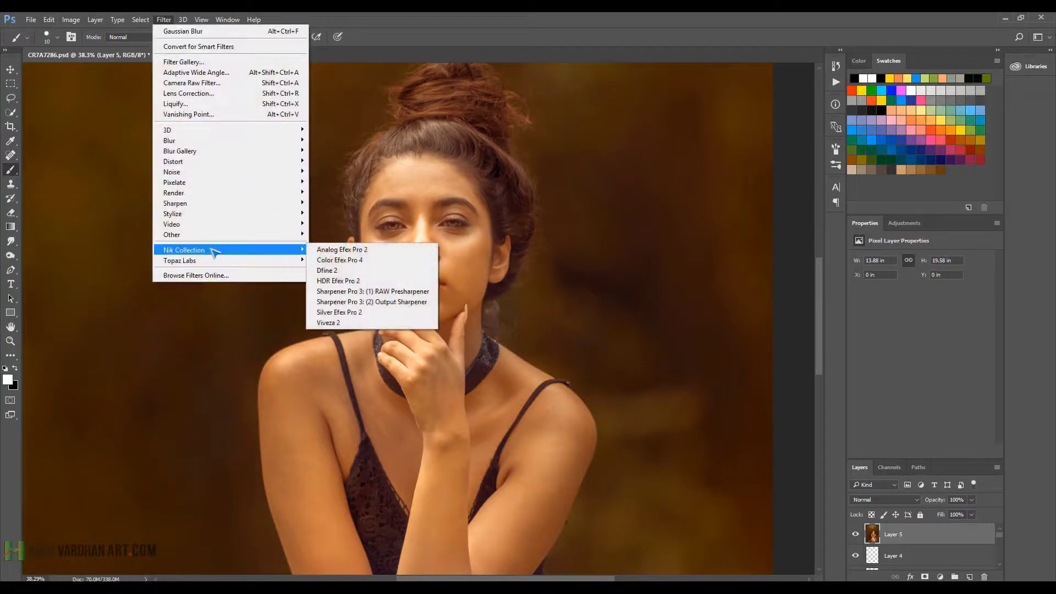
left_click(332, 260)
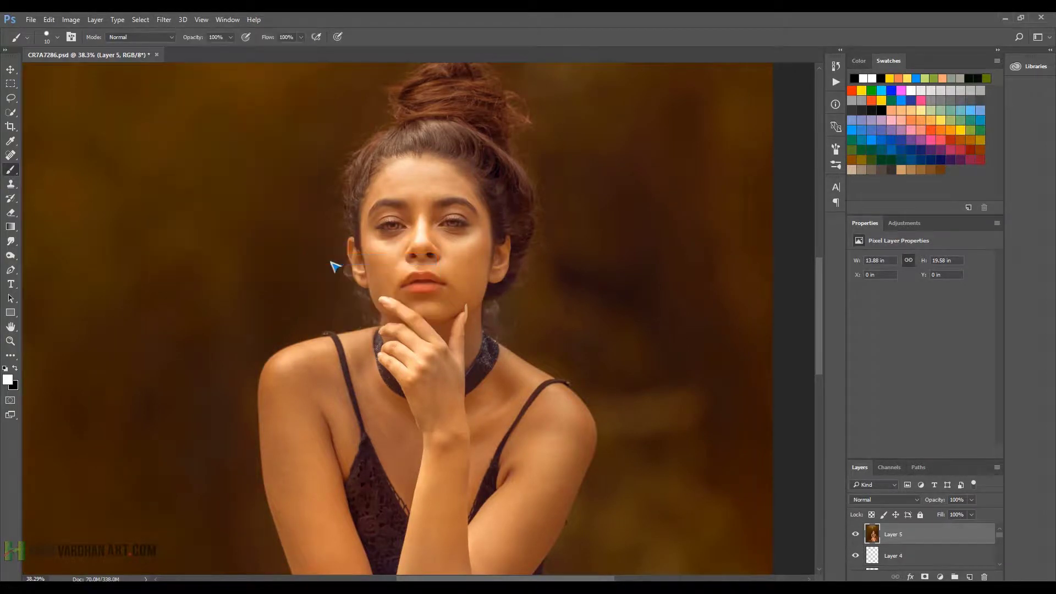
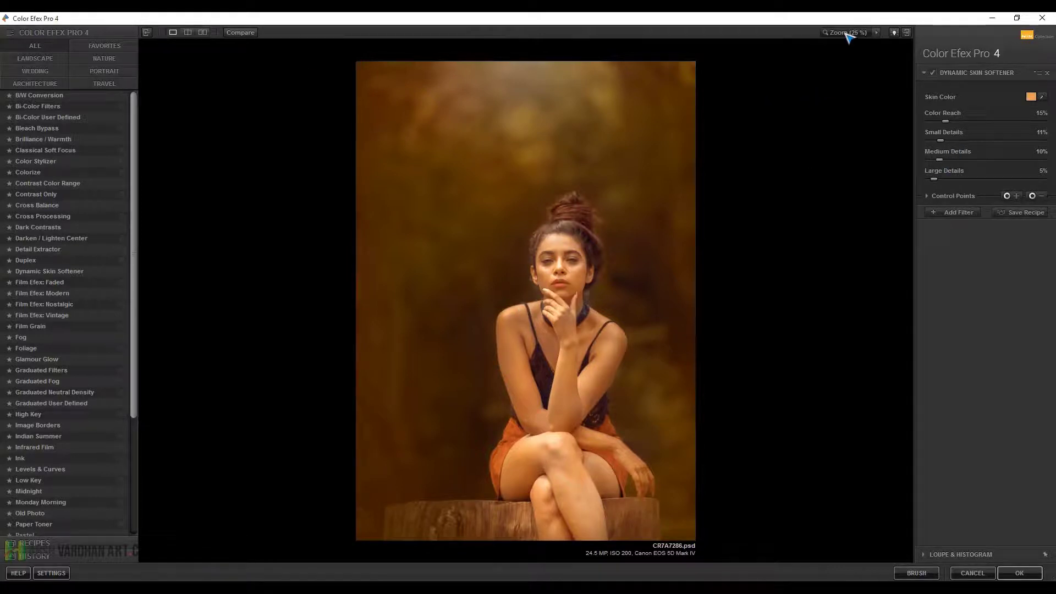
View the face at 100% and sample the skin softener's skin colour from the cheek
left_click(876, 32)
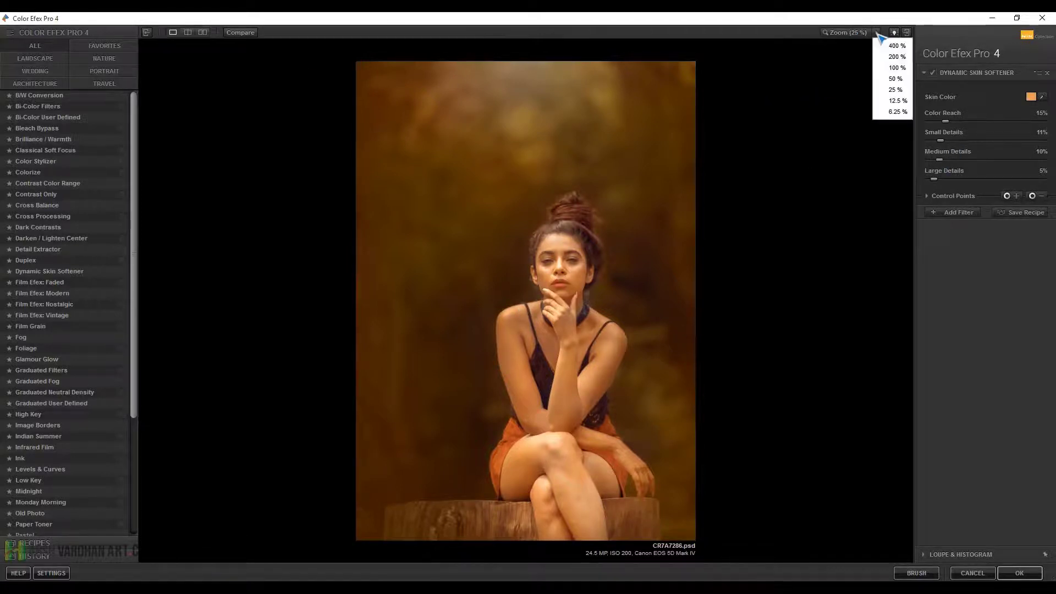
left_click(893, 73)
left_click_drag(877, 107, 883, 102)
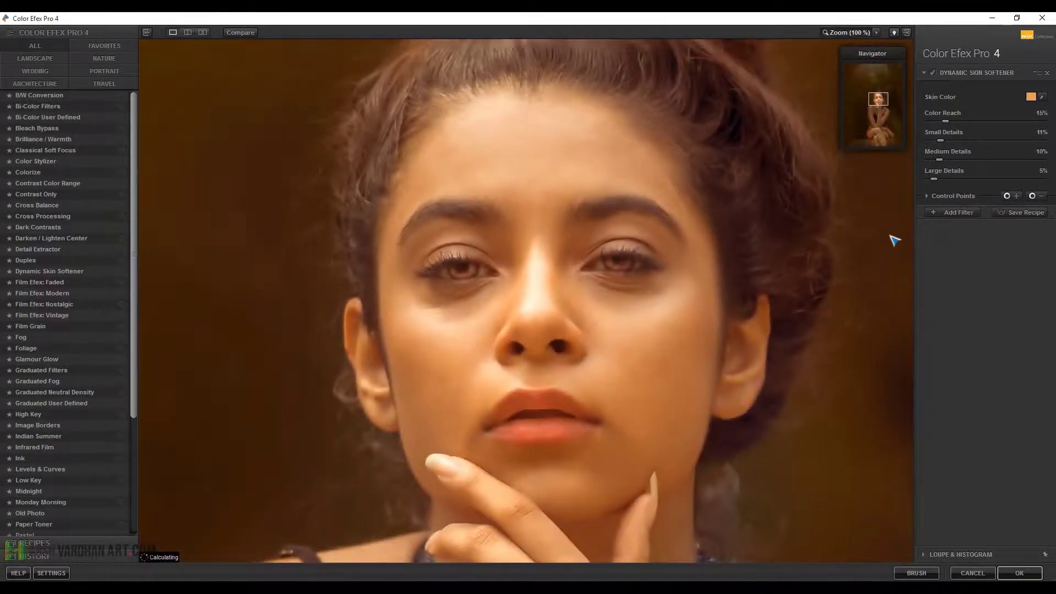
left_click(612, 307)
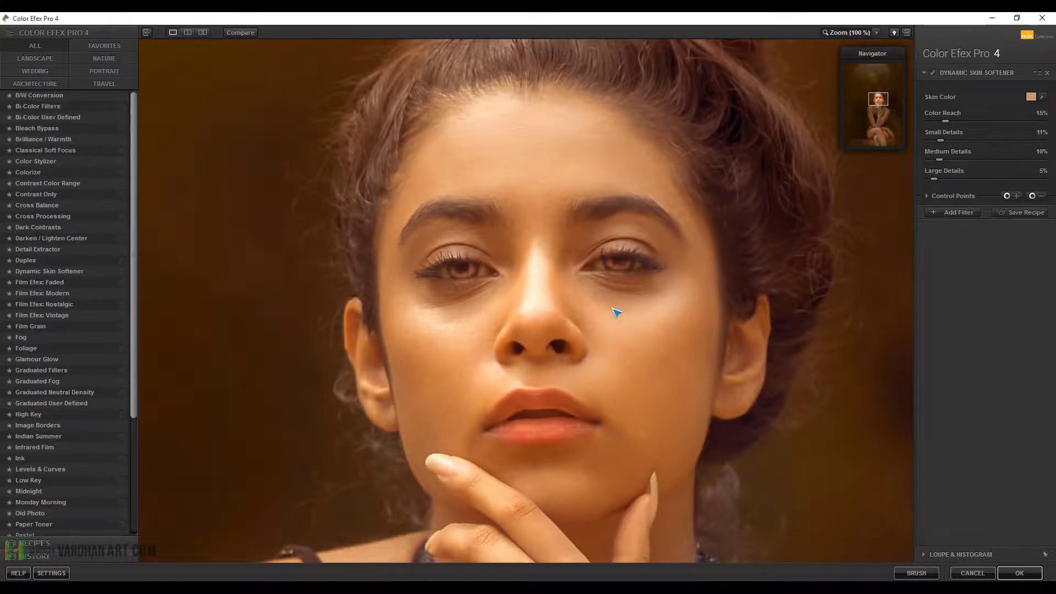
left_click(43, 573)
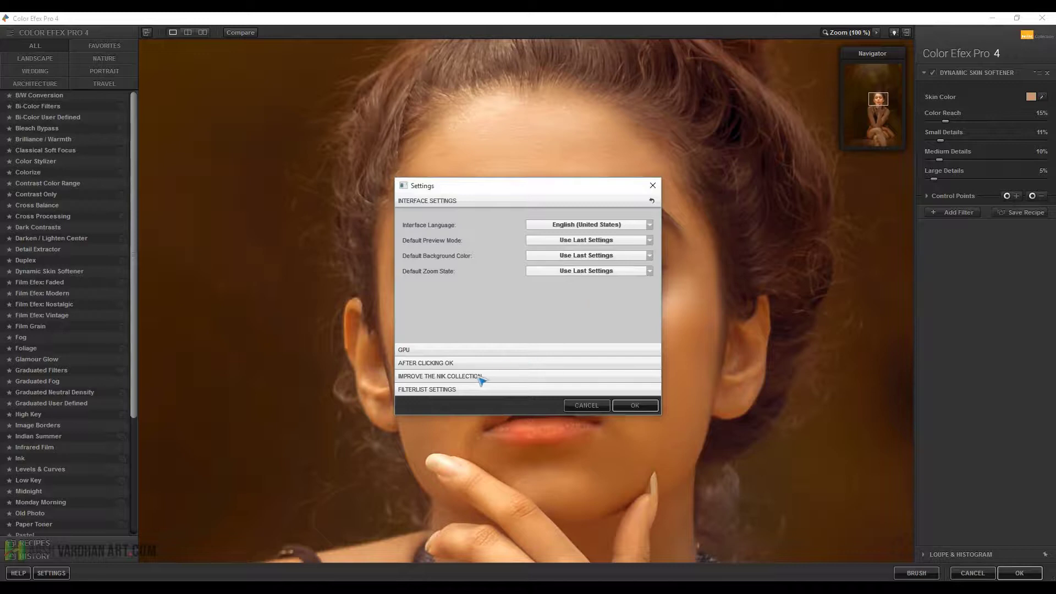
Set Color Efex Pro 4 to apply the filtered effect to the current layer after OK
left_click(465, 391)
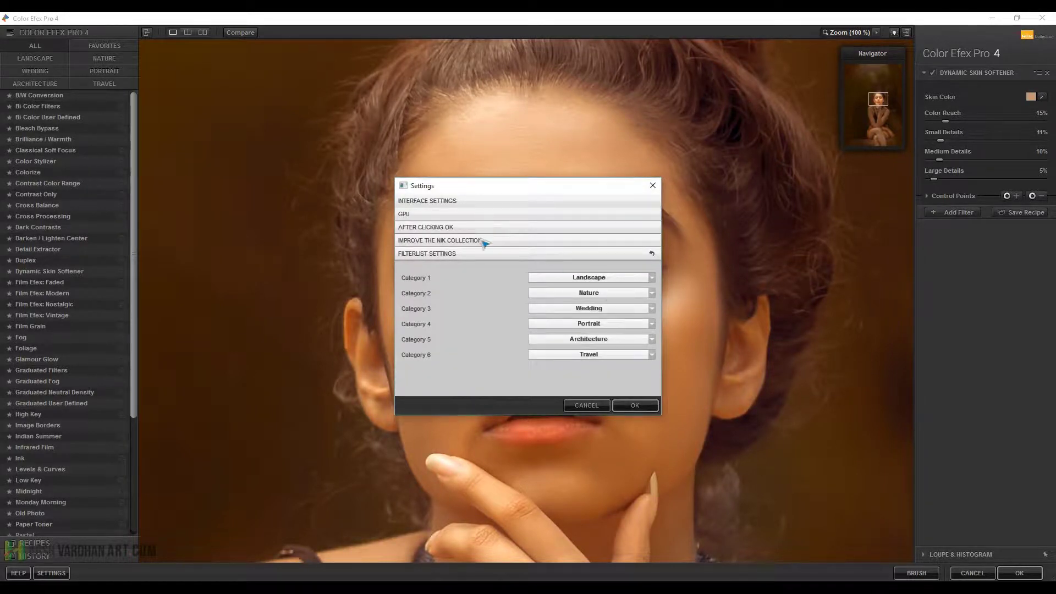
left_click(502, 239)
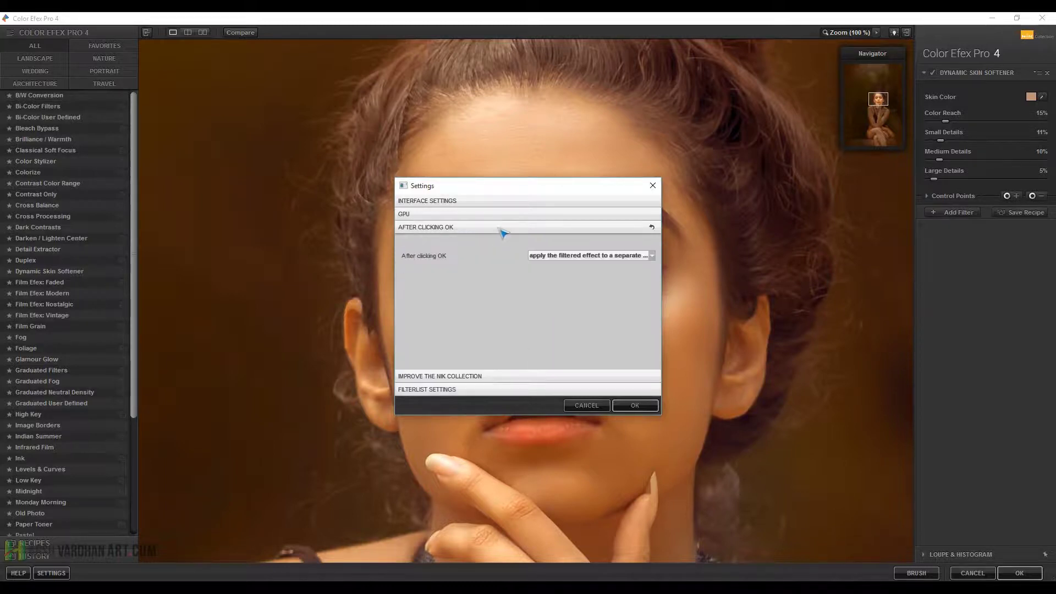
left_click(622, 256)
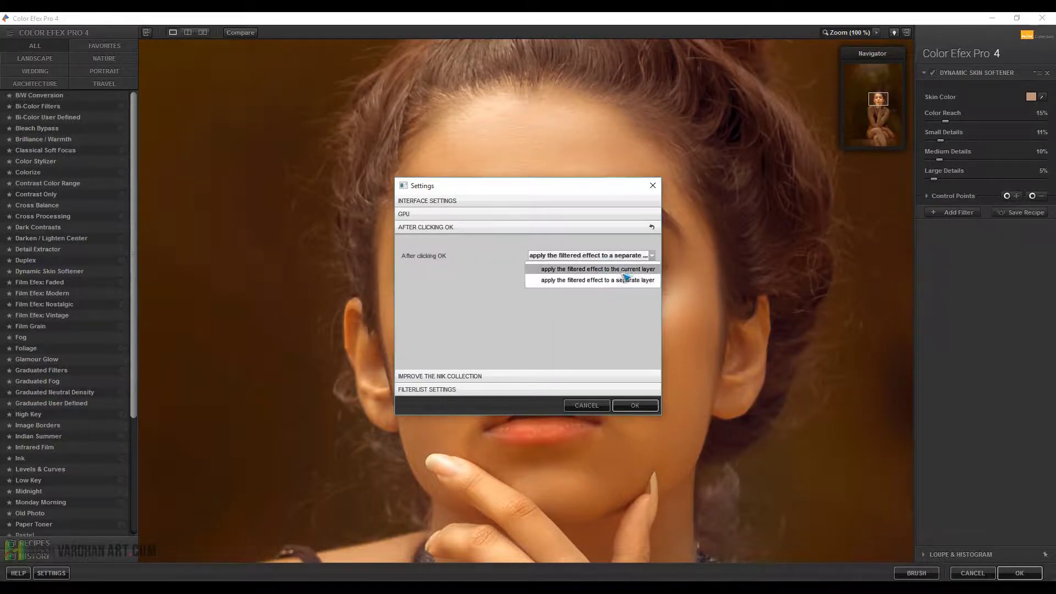
left_click(627, 271)
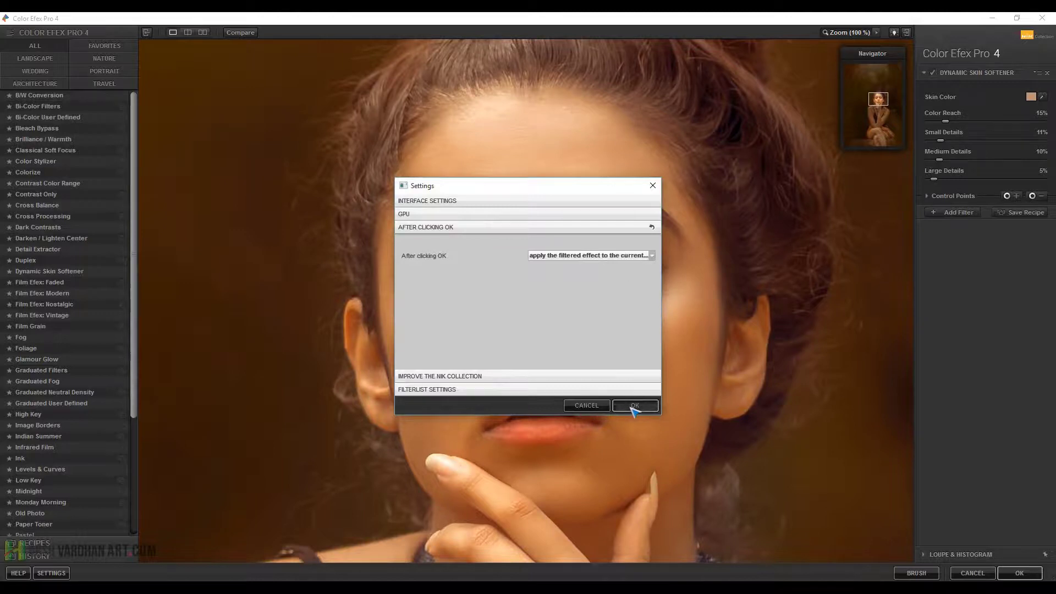
left_click(634, 406)
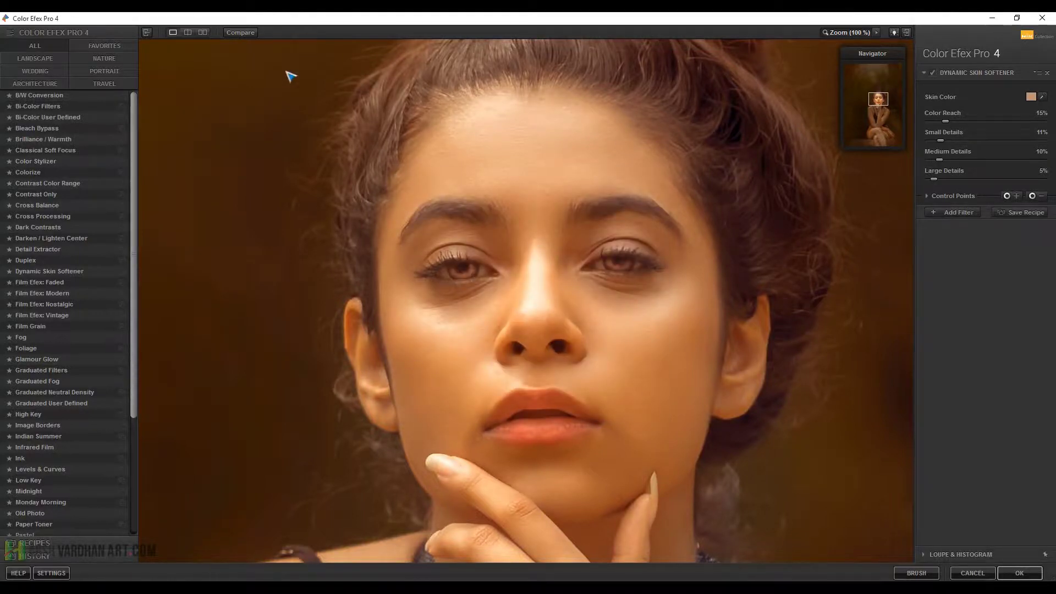
Compare the softened portrait with the original and fit the whole photo in view
left_click(239, 33)
left_click(239, 33)
left_click(845, 33)
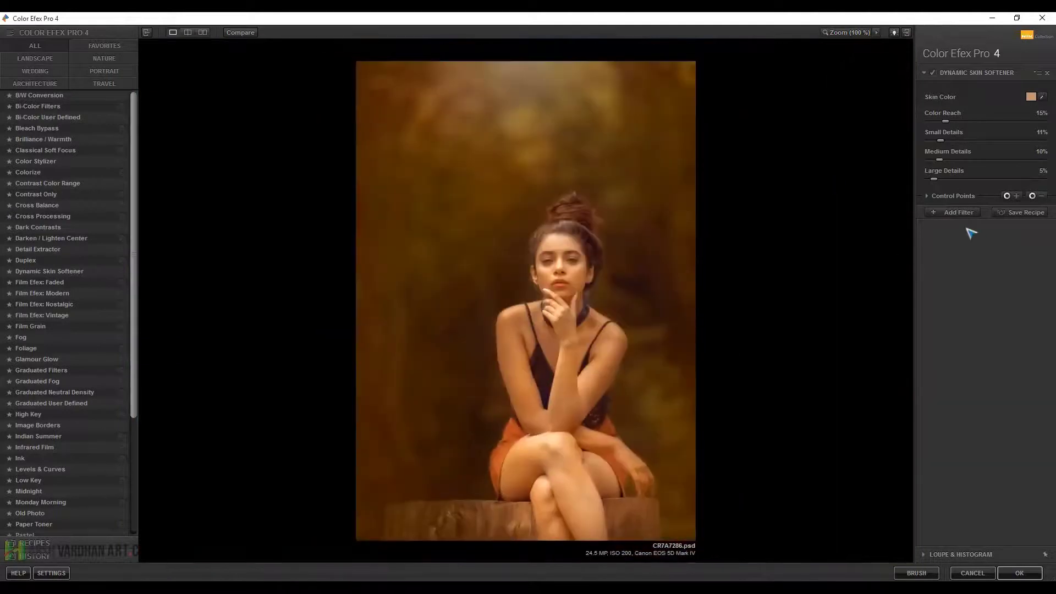
Add Film Efex: Modern with Agfa Optima 400 film, brightness 13% and contrast 2%
left_click(954, 213)
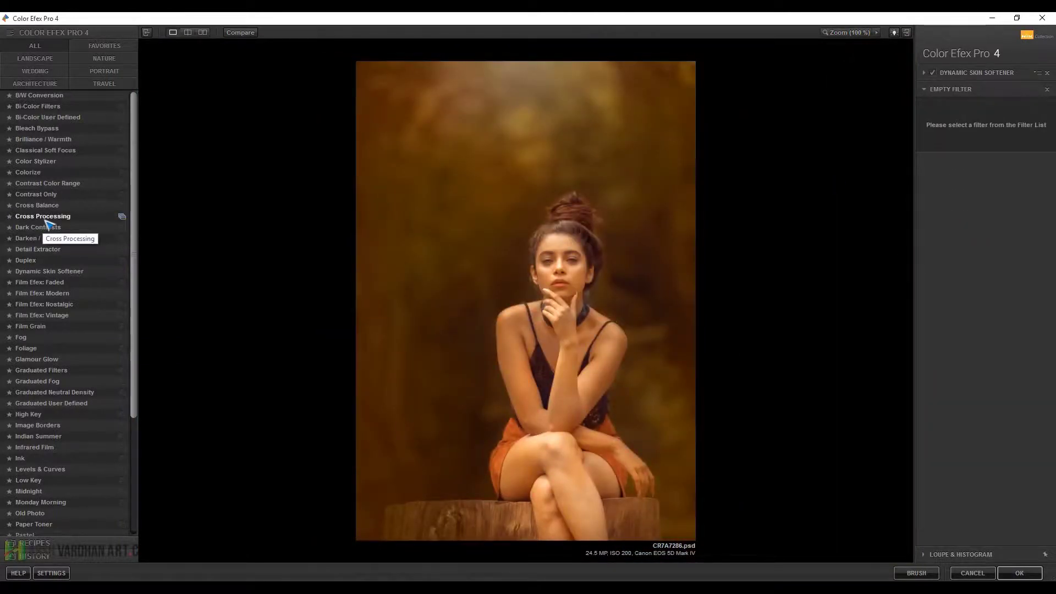
left_click(61, 298)
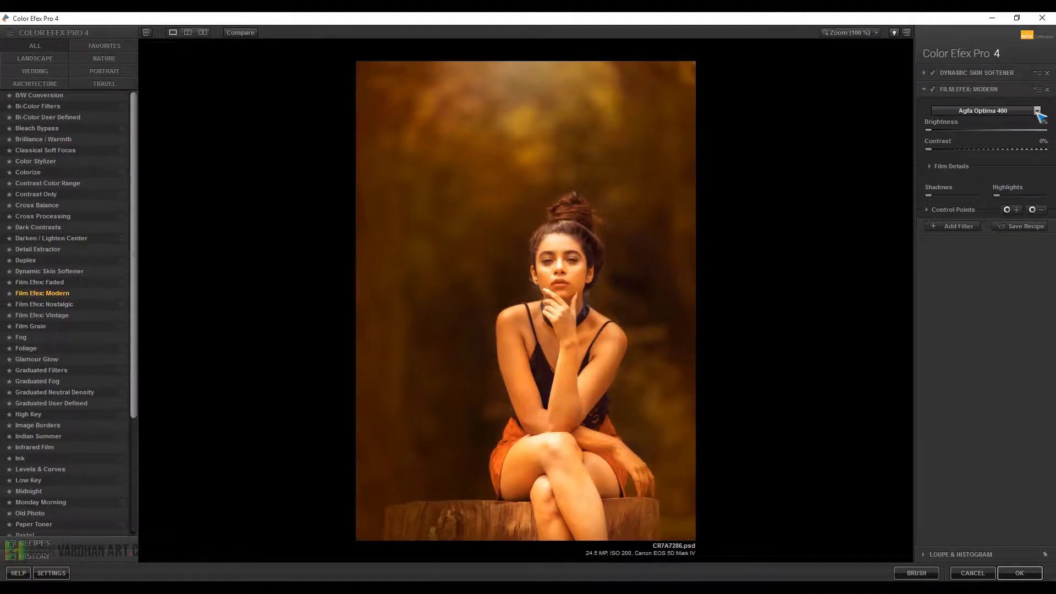
left_click(1037, 111)
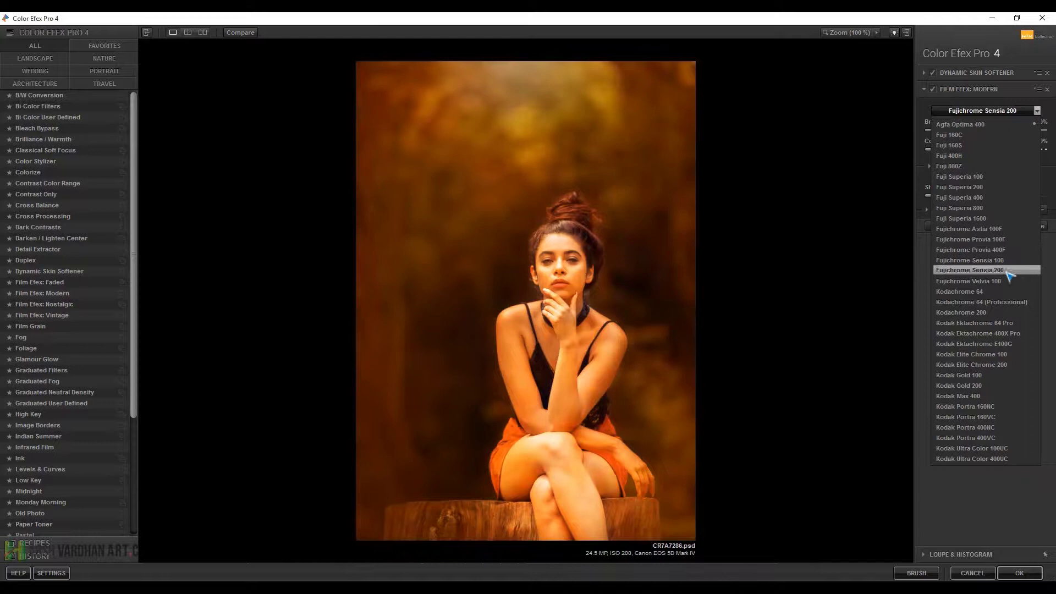
key("Escape")
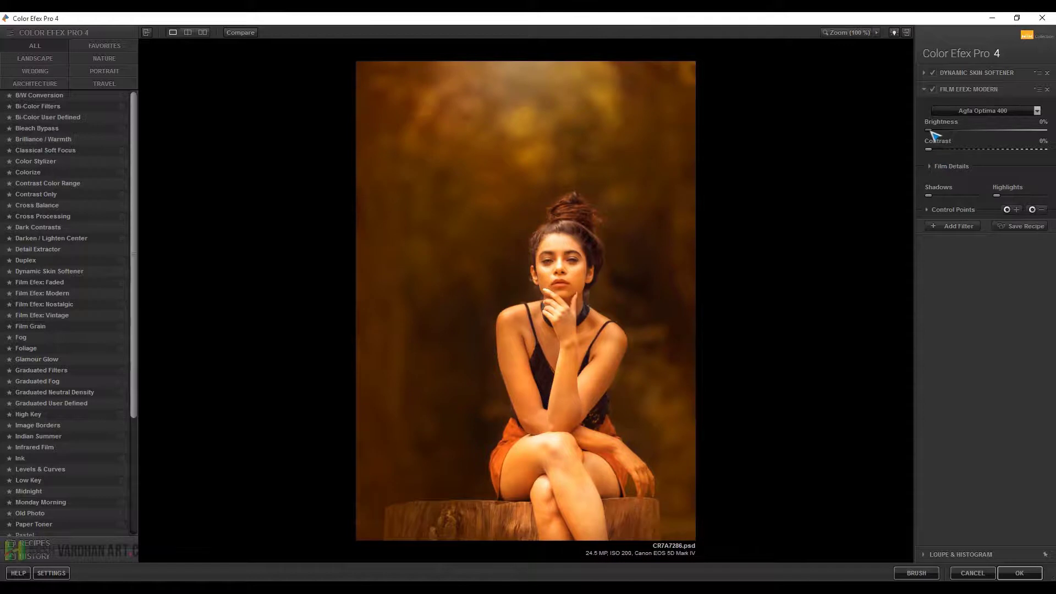
left_click_drag(931, 130, 948, 134)
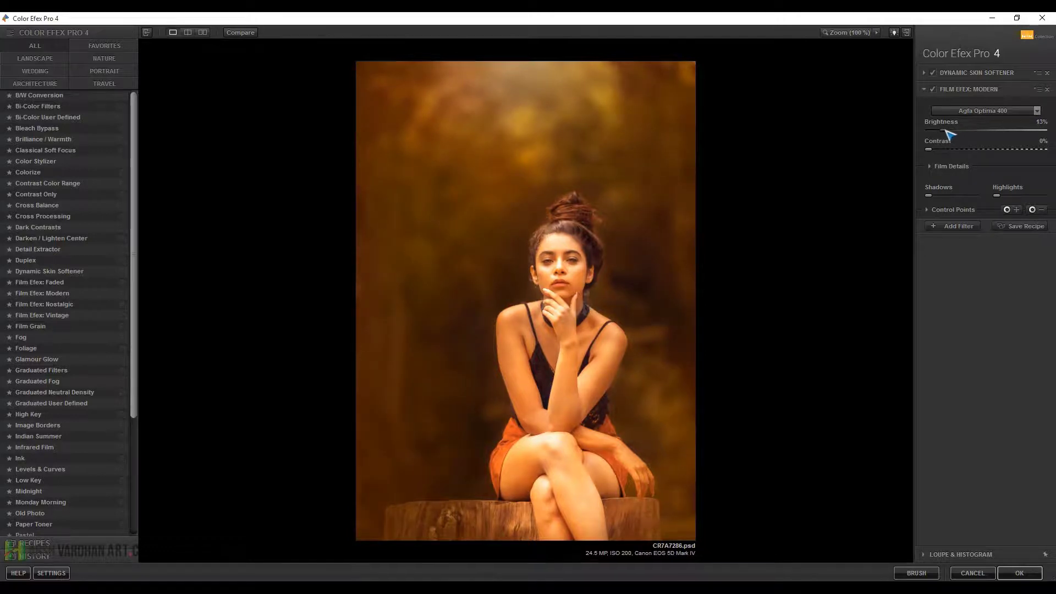
left_click_drag(943, 148, 931, 151)
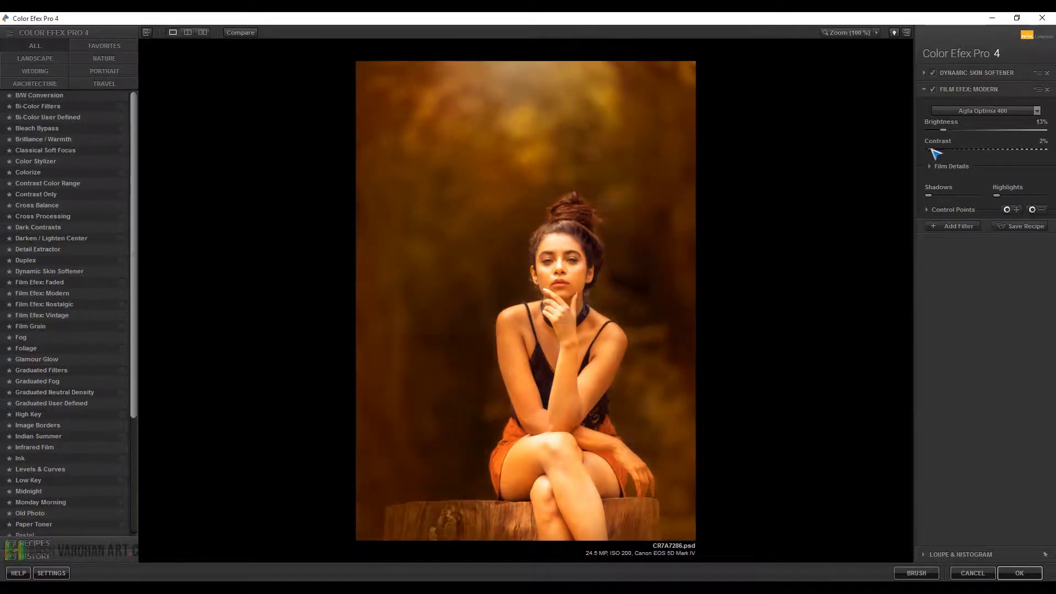
left_click(933, 167)
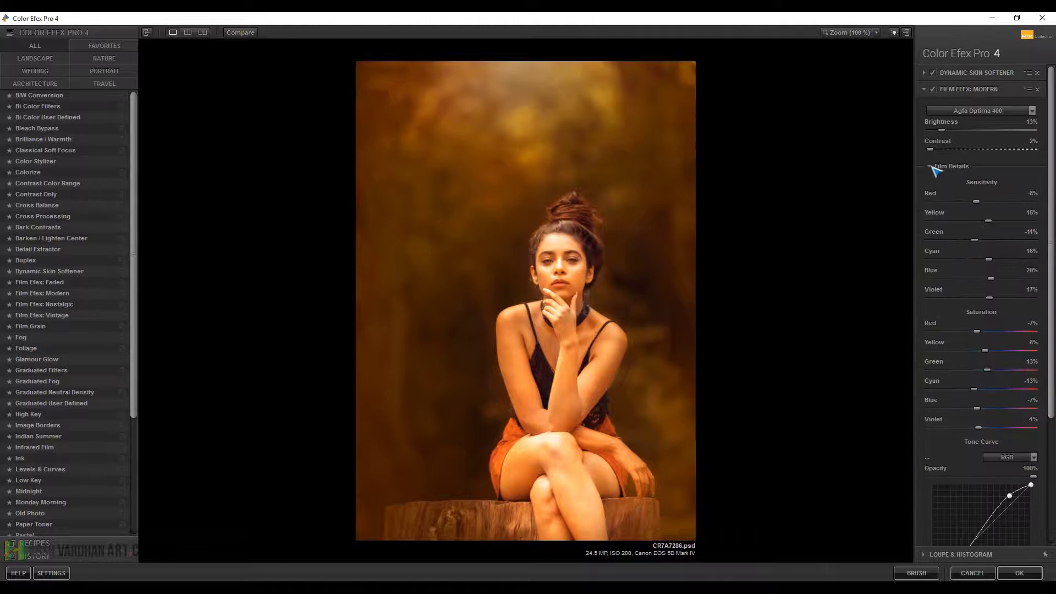
Re-trim brightness and contrast 2%, set grain per pixel to 495, and check it at 100%
left_click_drag(941, 148, 933, 149)
left_click_drag(946, 130, 948, 130)
left_click_drag(1053, 268, 1054, 434)
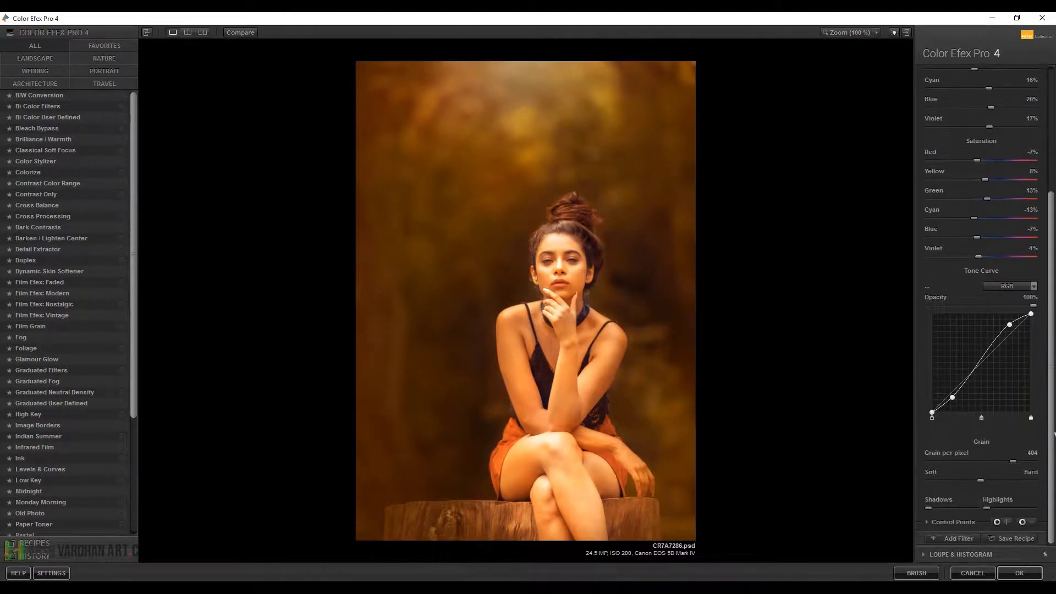
left_click_drag(1019, 461, 1039, 461)
left_click(847, 33)
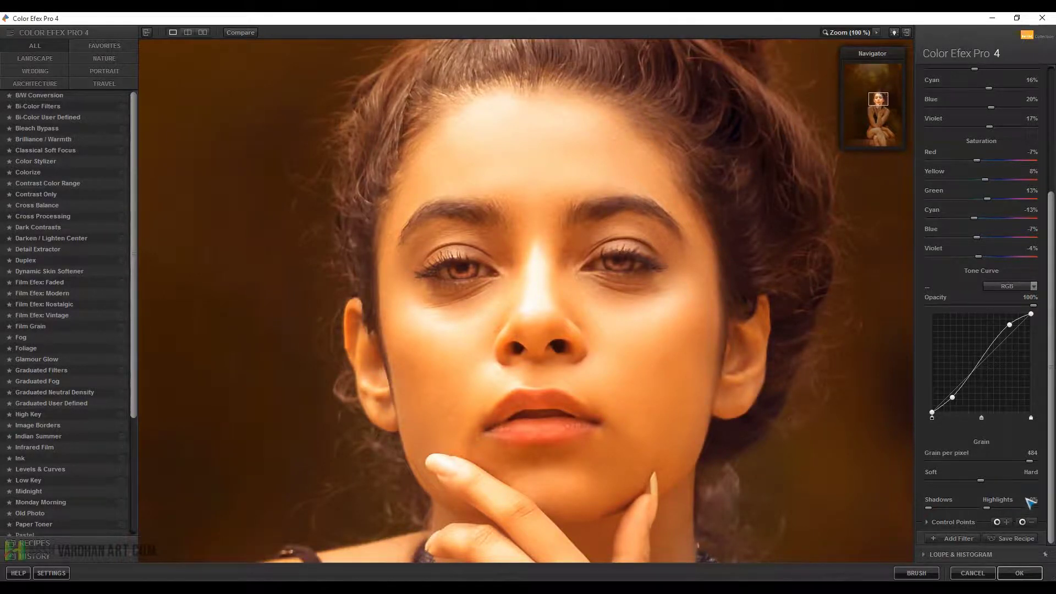
left_click(1033, 461)
left_click(842, 34)
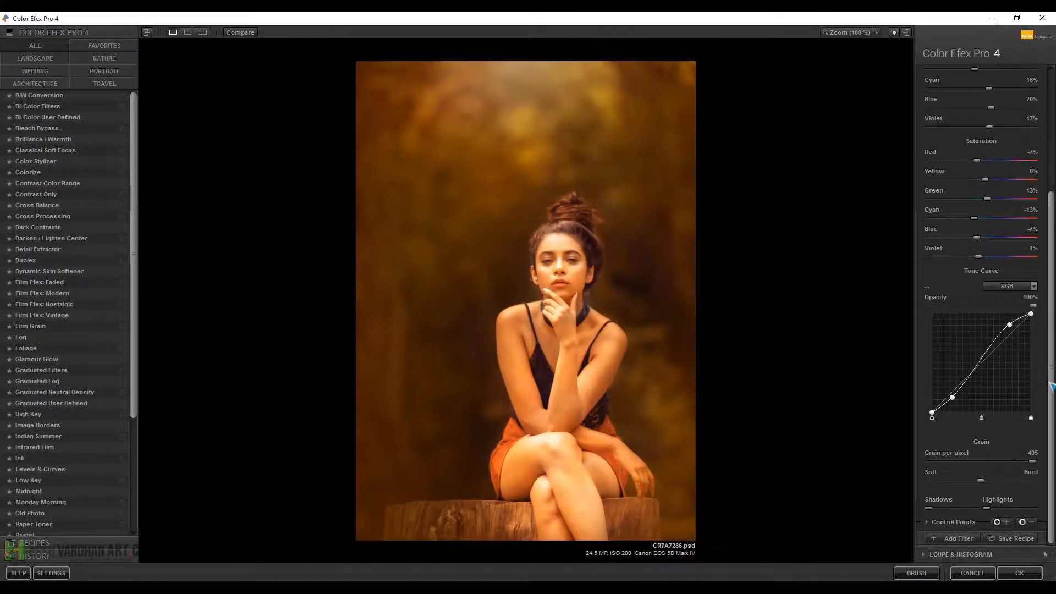
Lower red saturation to -12% and raise yellow to 12%, comparing against the original
scroll(1054, 390, "up", 1)
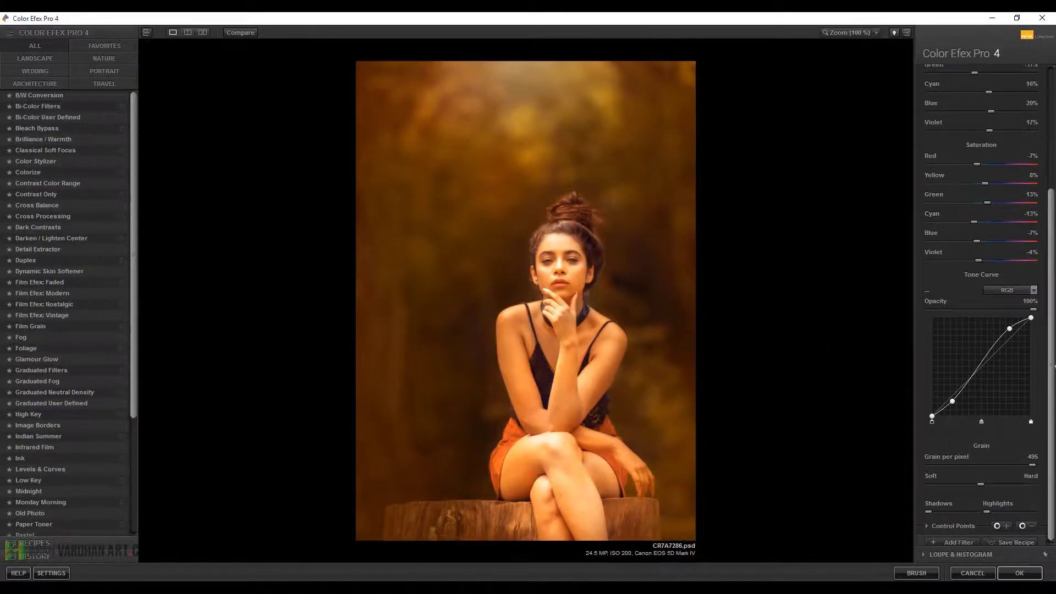
left_click_drag(978, 164, 974, 163)
mouse_move(978, 184)
left_mouse_down()
mouse_move(989, 183)
mouse_move(983, 203)
mouse_move(994, 203)
mouse_move(977, 222)
mouse_move(983, 242)
left_mouse_up()
left_click(238, 33)
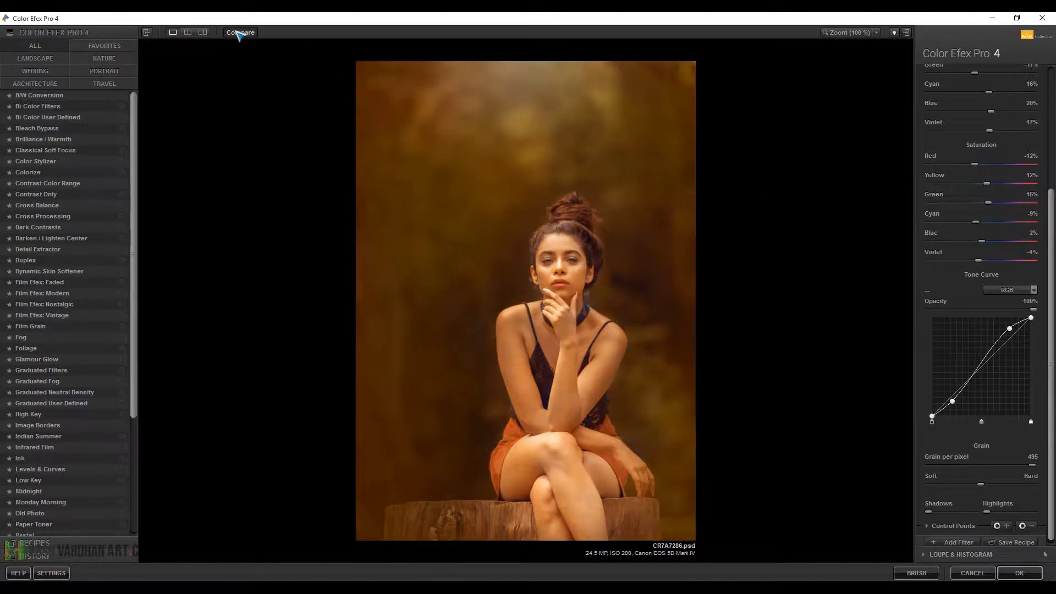
left_click(237, 33)
left_click(237, 33)
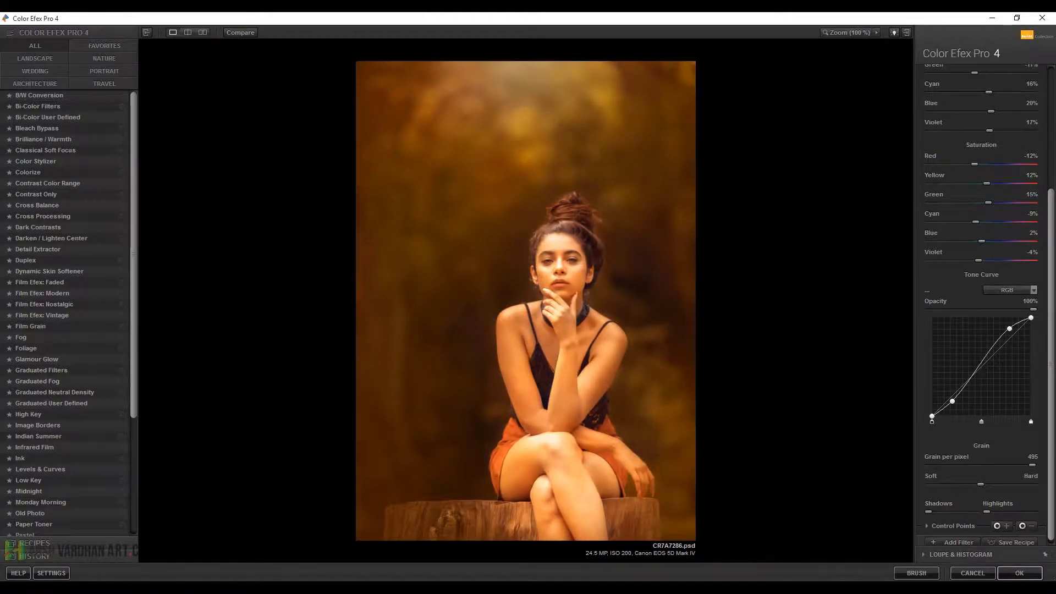
scroll(1053, 505, "down", 1)
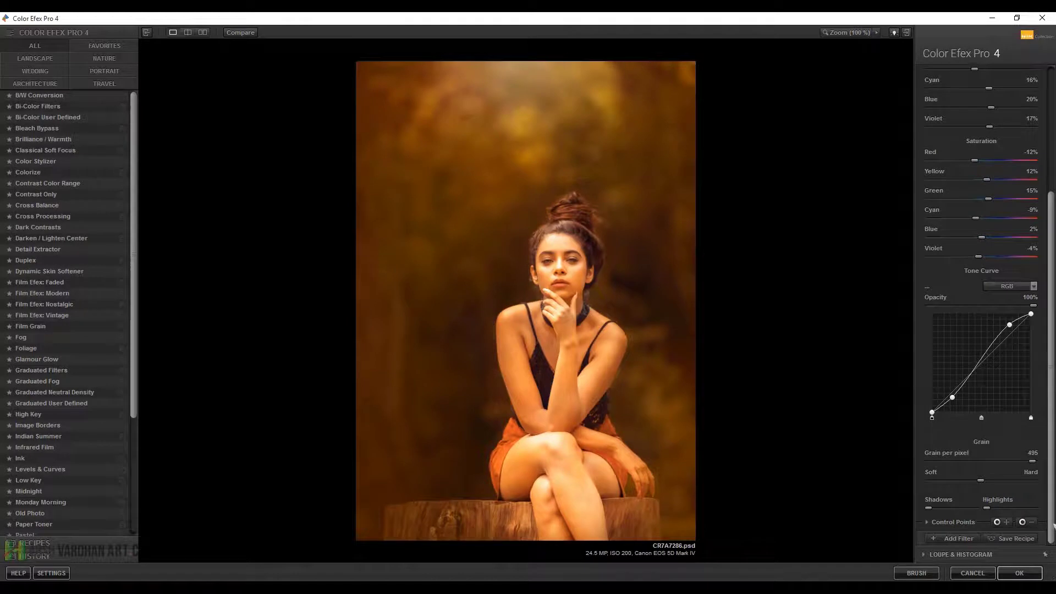
Save the filter stack as recipe 'SH' and apply it to the Photoshop image
left_click(1019, 540)
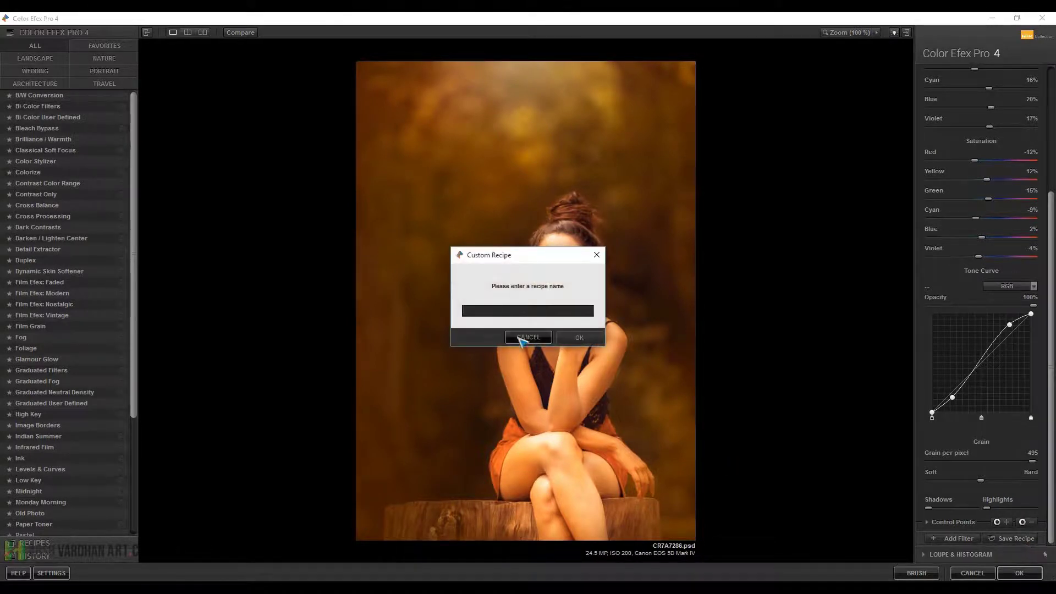
type("SH")
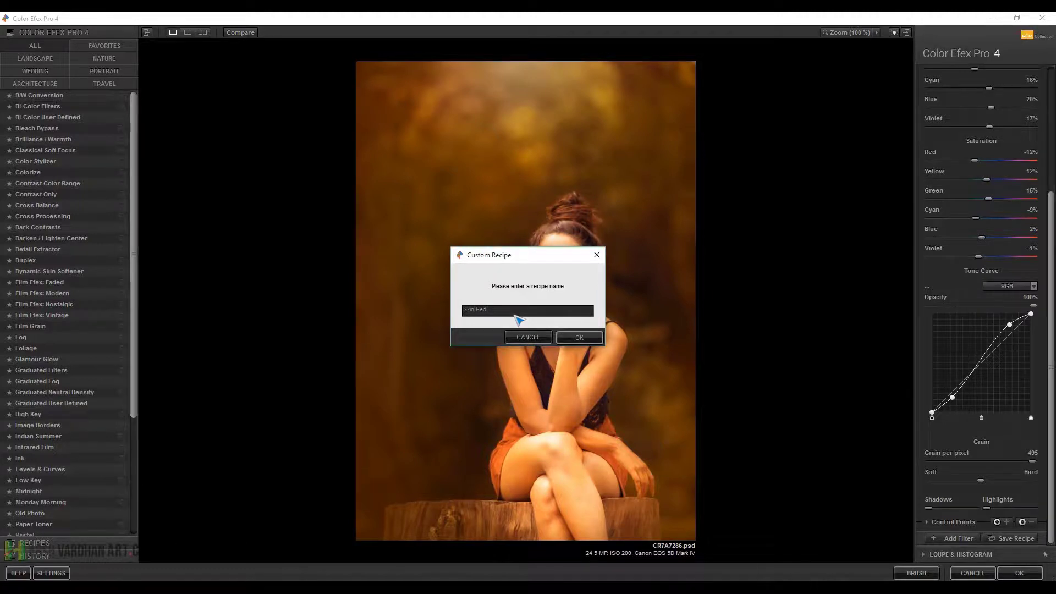
key("Return")
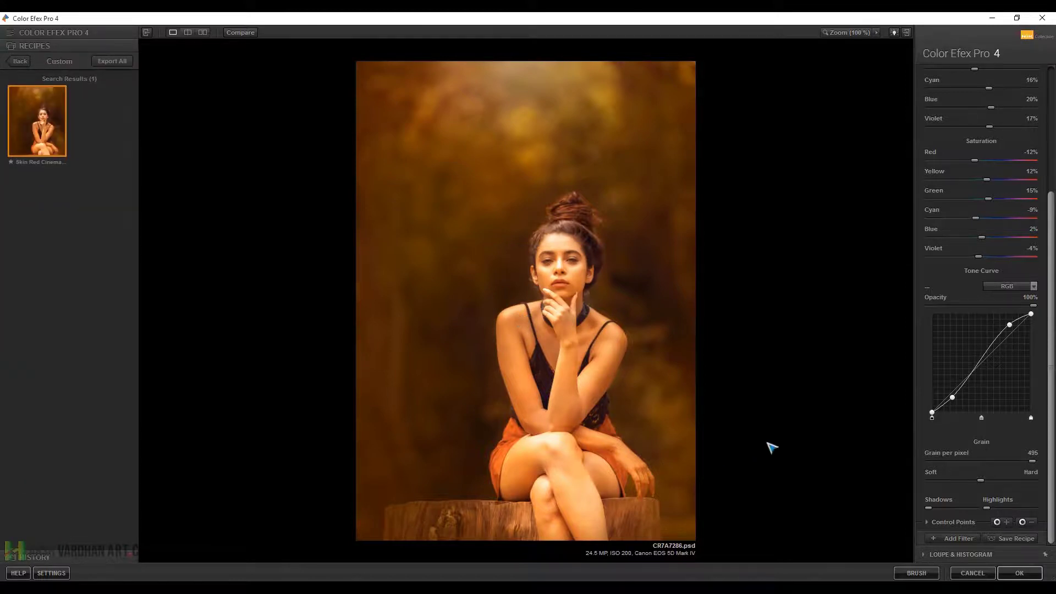
left_click(1020, 574)
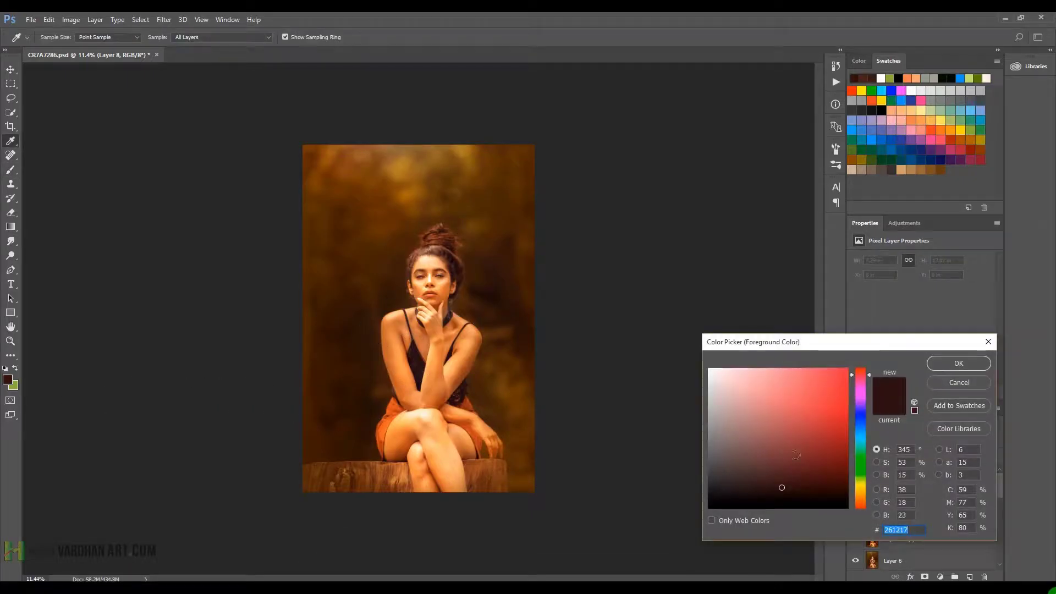
Brush dark reddish-brown #30161d at size 1500 over the top-left corner and right edge
left_click(784, 483)
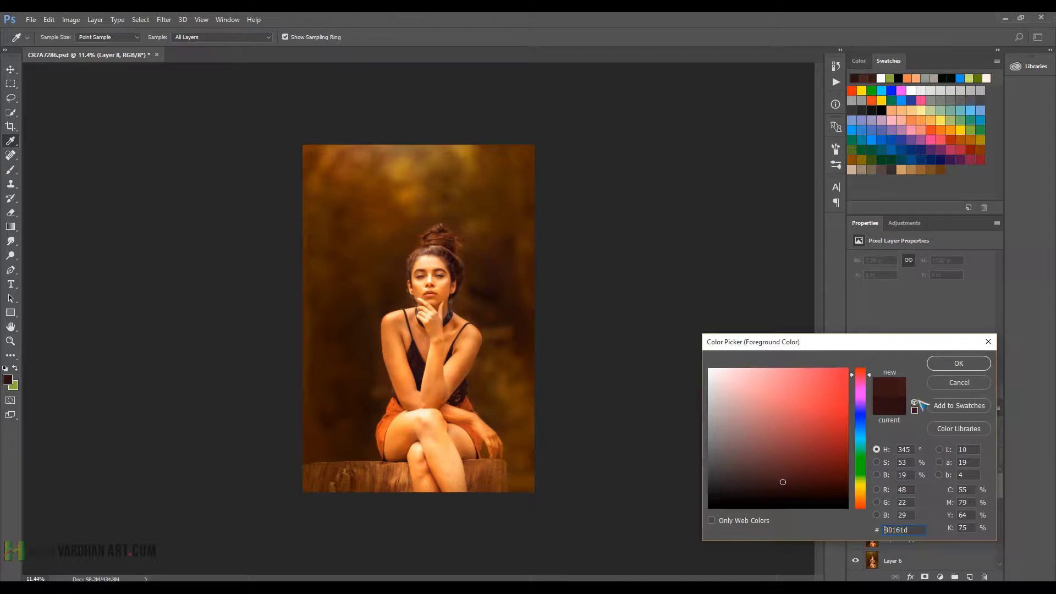
left_click(958, 363)
key("b")
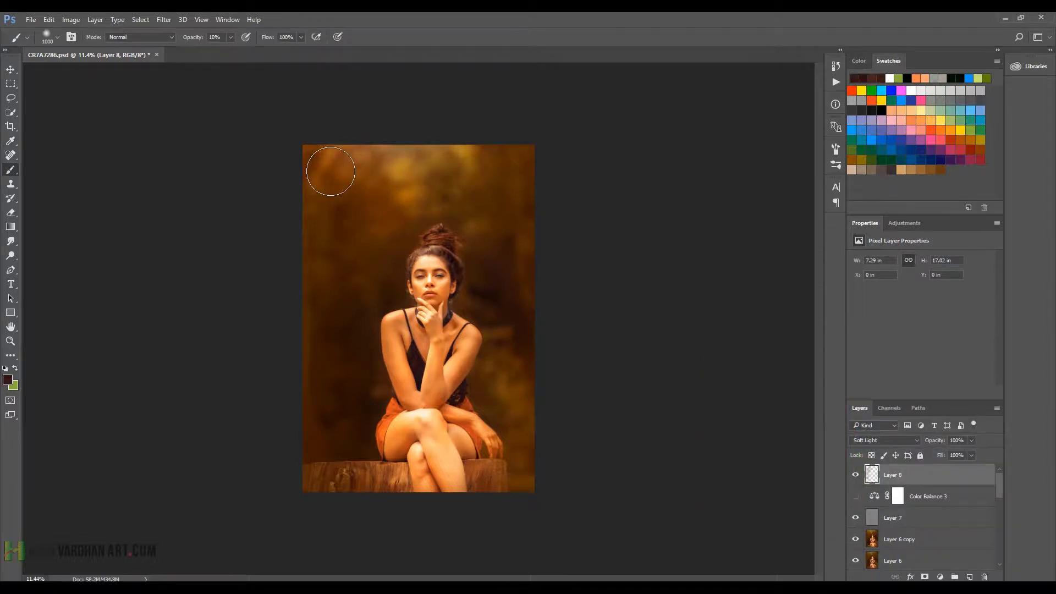
key("bracketright")
key("bracketright")
key("bracketright")
left_click_drag(330, 168, 347, 182)
mouse_move(358, 270)
left_mouse_down()
mouse_move(541, 388)
mouse_move(522, 512)
mouse_move(287, 382)
mouse_move(295, 210)
mouse_move(309, 153)
mouse_move(337, 129)
mouse_move(301, 245)
left_mouse_up()
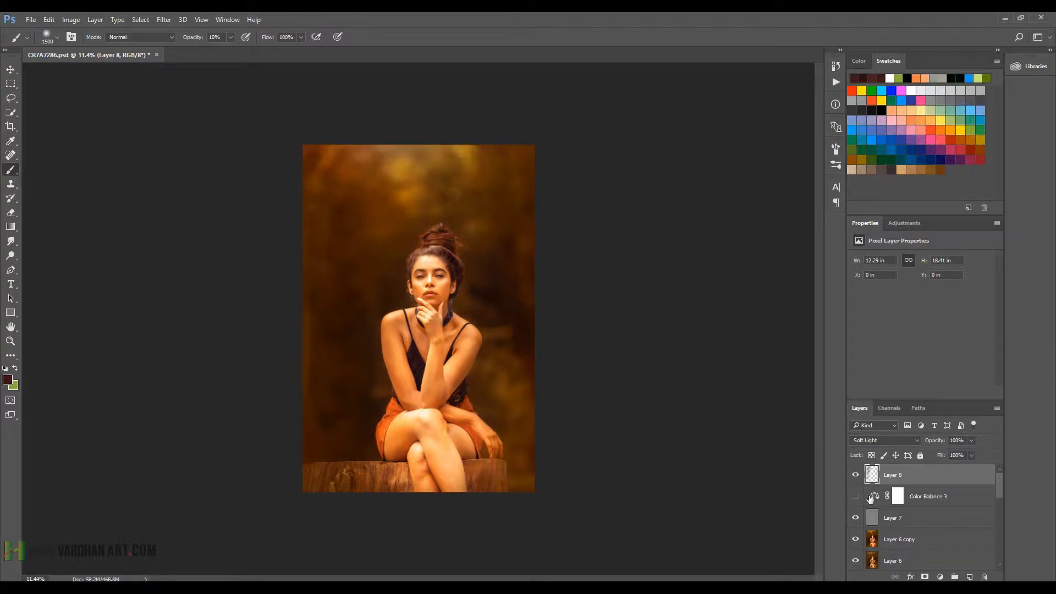
Add a Soft Light Layer 9 and paint an orange glow on it
left_click(969, 577)
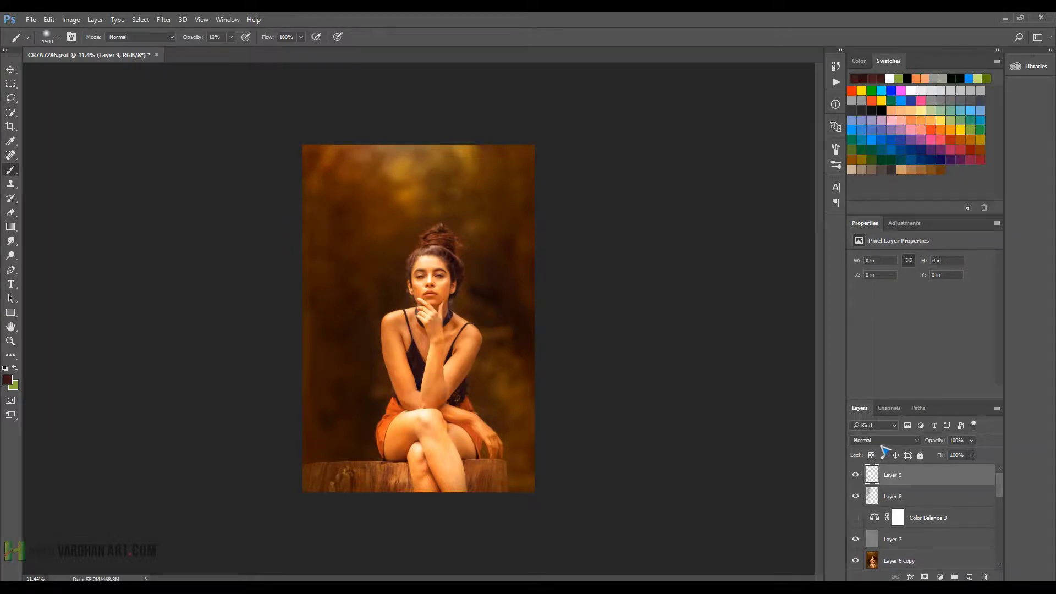
left_click(884, 440)
left_click(867, 332)
left_click(394, 409, "alt")
mouse_move(396, 412)
left_mouse_down()
mouse_move(328, 211)
mouse_move(314, 347)
mouse_move(365, 471)
mouse_move(509, 384)
mouse_move(531, 479)
mouse_move(538, 483)
mouse_move(550, 460)
mouse_move(509, 165)
left_mouse_up()
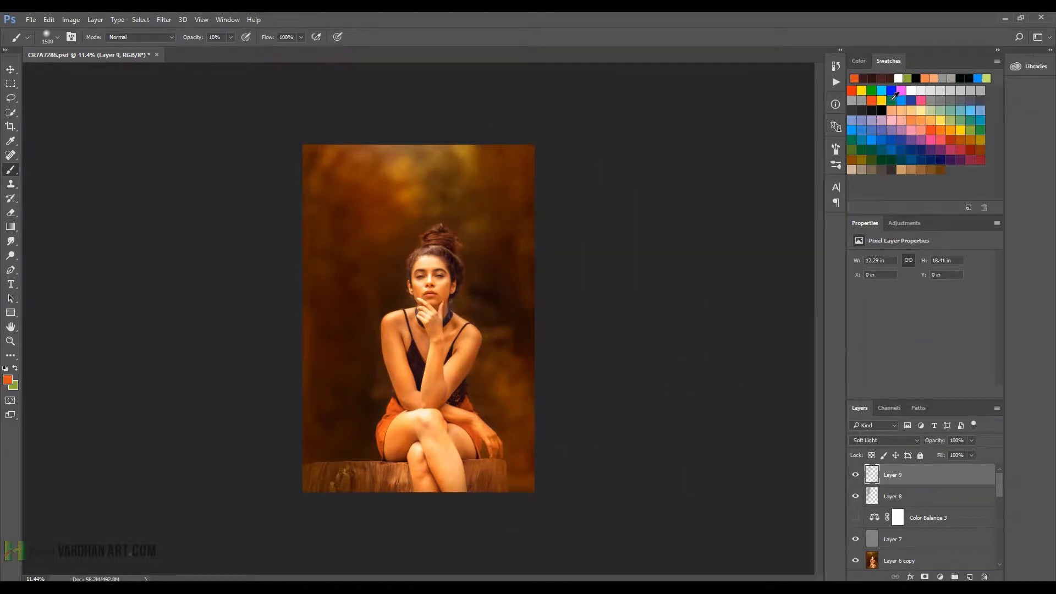
Paint yellow glow across the top, top-right corner, right edge and wooden stump
left_click(882, 100)
mouse_move(412, 170)
left_mouse_down()
mouse_move(412, 189)
mouse_move(370, 165)
mouse_move(335, 184)
mouse_move(306, 245)
left_mouse_up()
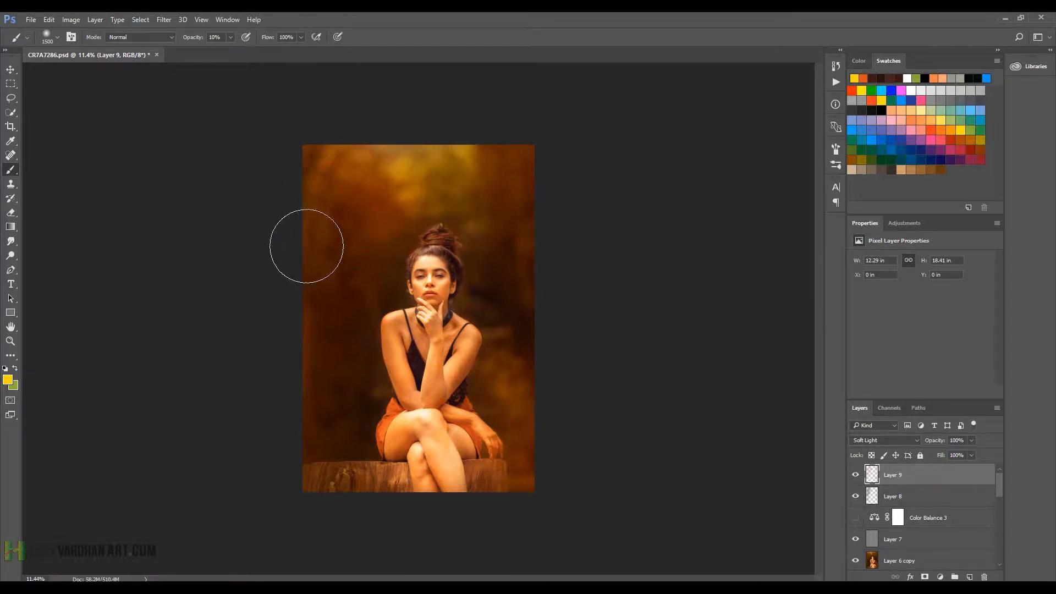
left_click_drag(506, 208, 495, 165)
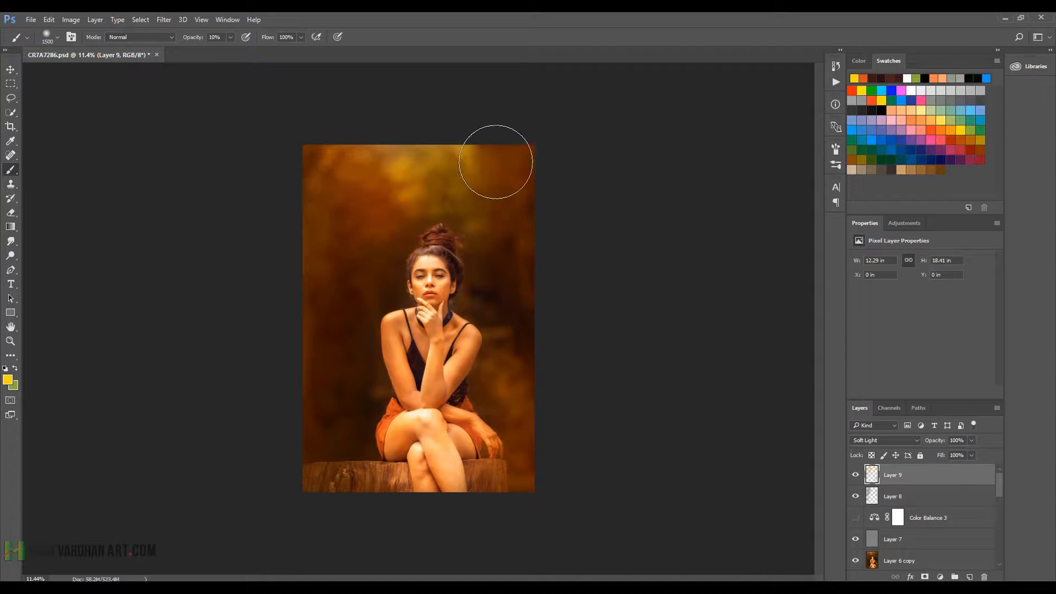
mouse_move(561, 210)
left_mouse_down()
mouse_move(535, 346)
mouse_move(538, 405)
mouse_move(556, 459)
left_mouse_up()
mouse_move(297, 441)
left_mouse_down()
mouse_move(283, 483)
mouse_move(267, 422)
mouse_move(289, 372)
mouse_move(310, 489)
left_mouse_up()
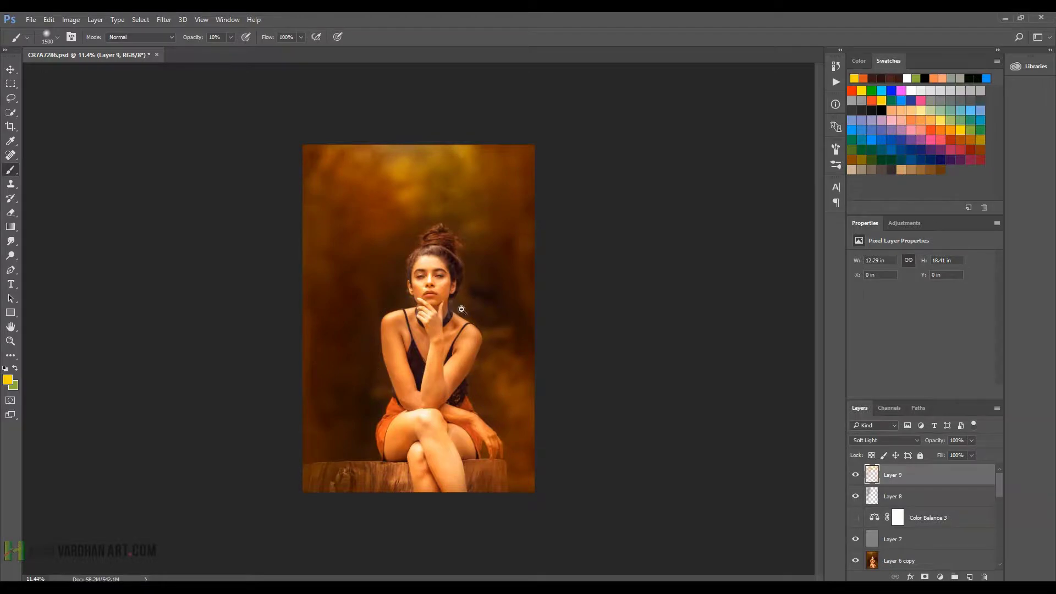
left_click_drag(464, 311, 468, 321)
mouse_move(440, 100)
left_mouse_down()
mouse_move(304, 168)
mouse_move(345, 283)
mouse_move(370, 193)
mouse_move(276, 122)
mouse_move(543, 124)
mouse_move(514, 205)
mouse_move(542, 235)
mouse_move(597, 261)
mouse_move(537, 248)
mouse_move(554, 282)
left_mouse_up()
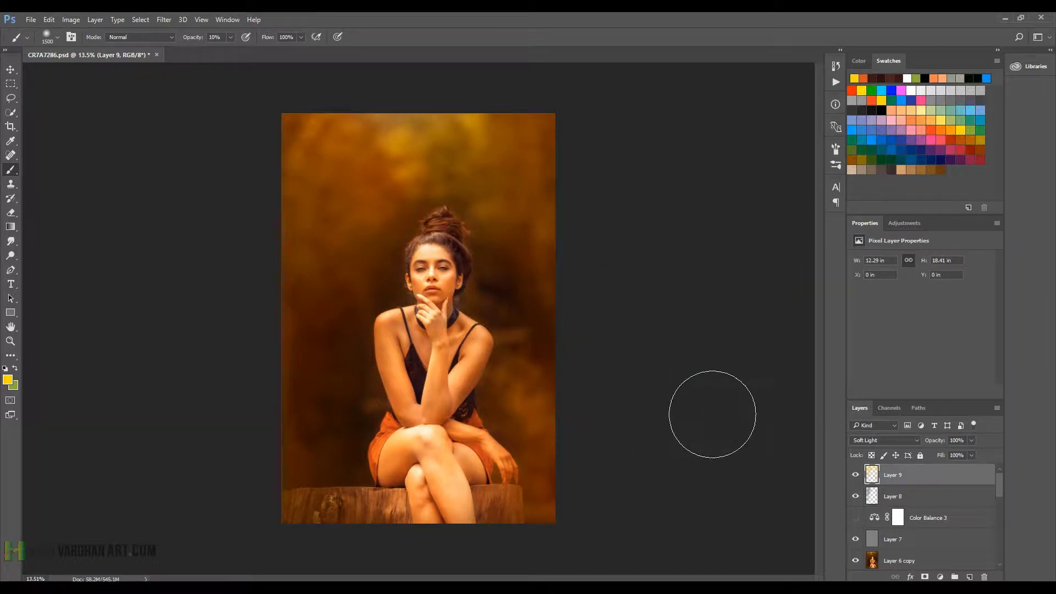
Toggle Layer 9 to compare the glow, then close the video player
left_click(855, 476)
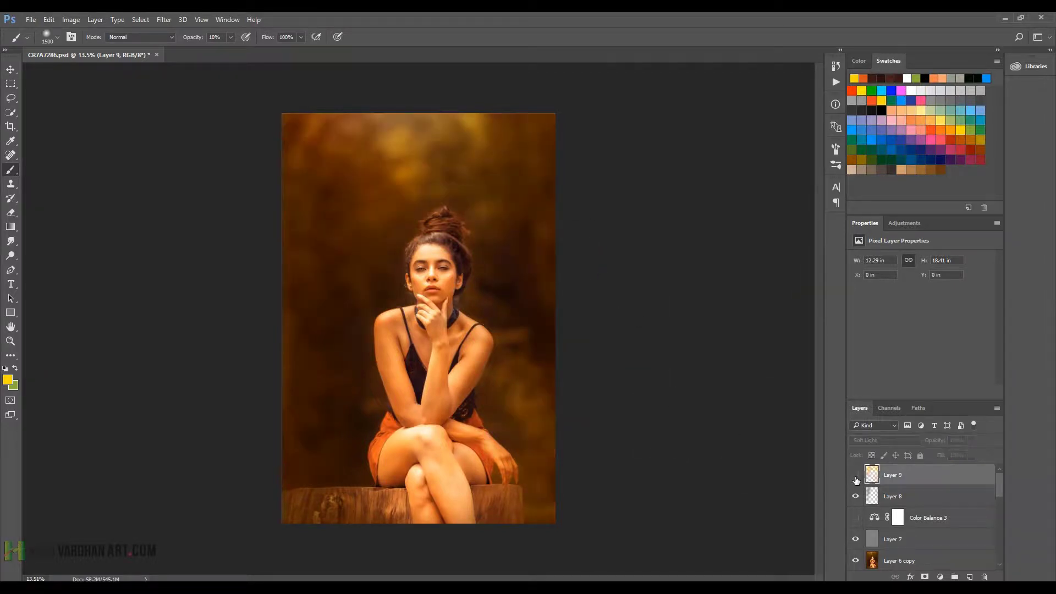
left_click(855, 476)
left_click(855, 477)
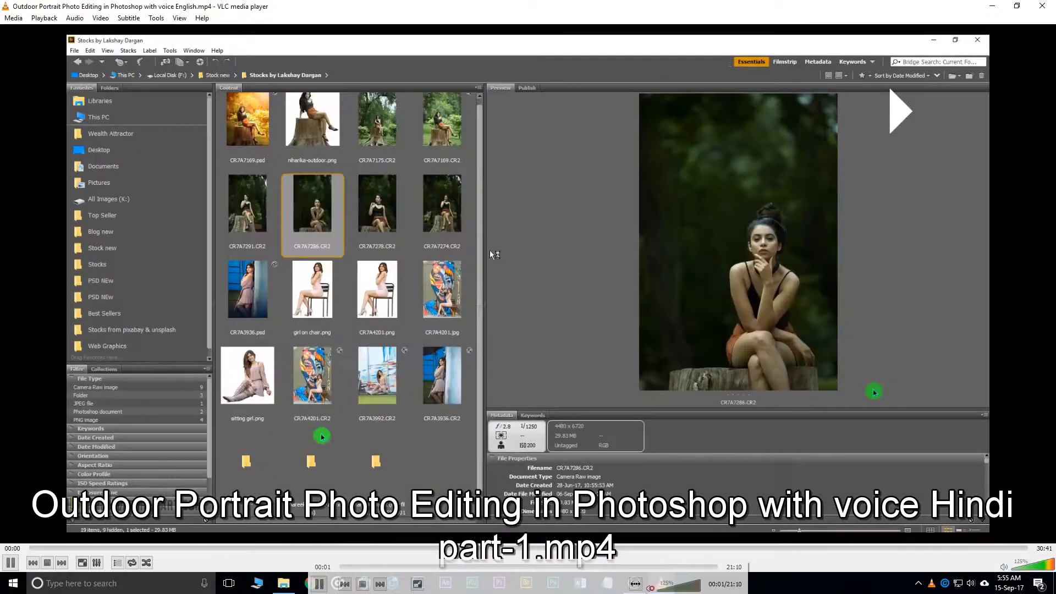
key("f")
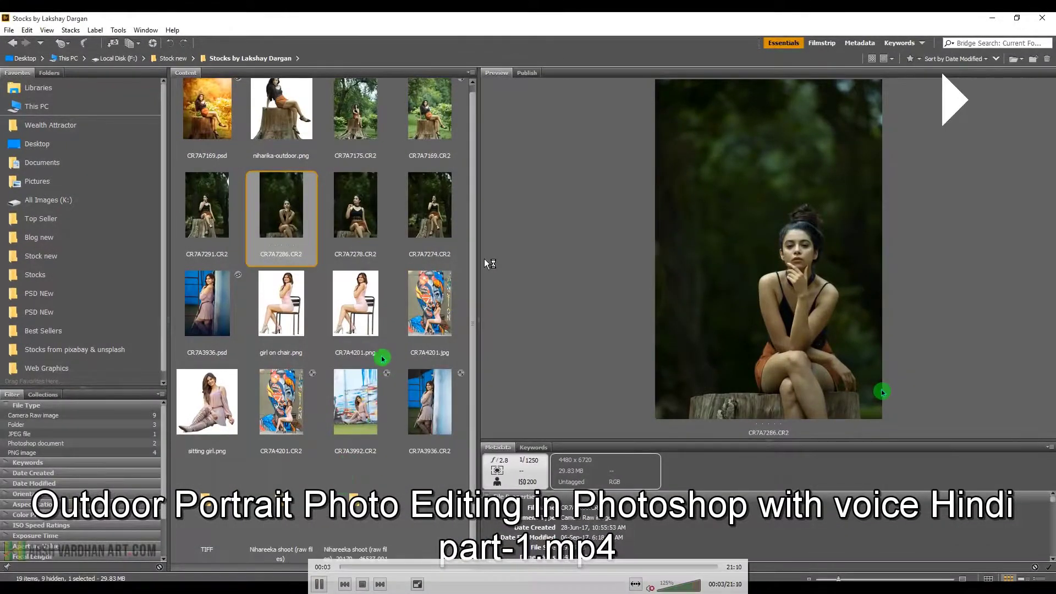
key("f")
left_click(1041, 6)
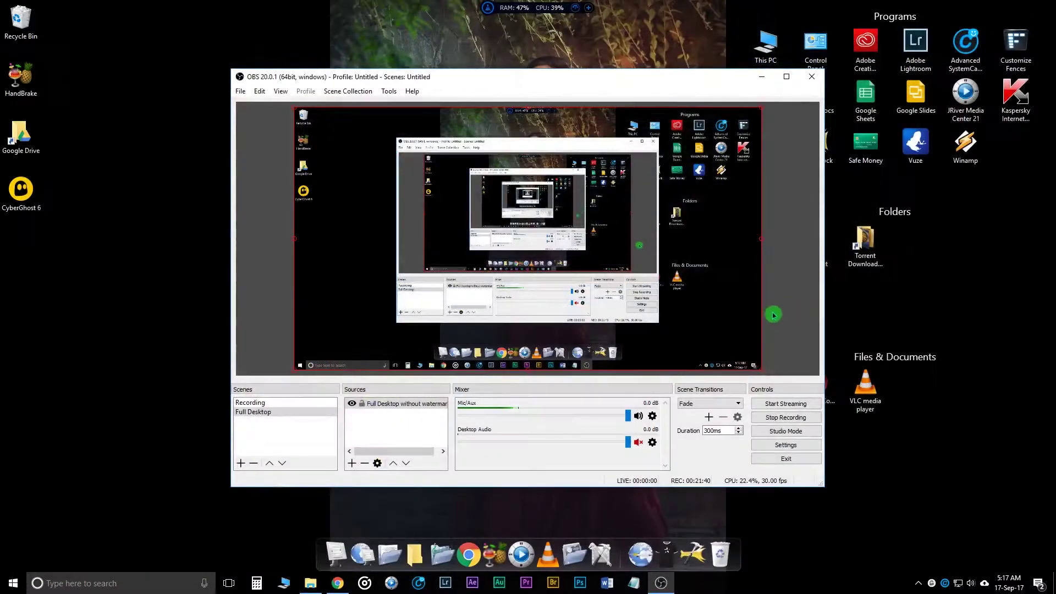
Play the part-2 portrait-editing mp4 from the Recordings folder in VLC
left_click(311, 584)
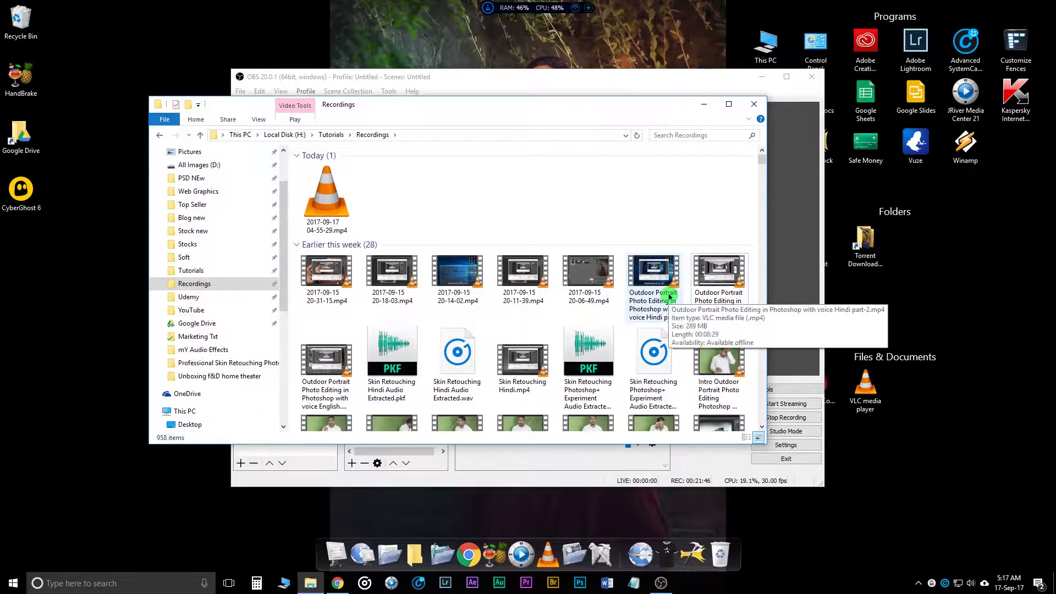
left_click(668, 297)
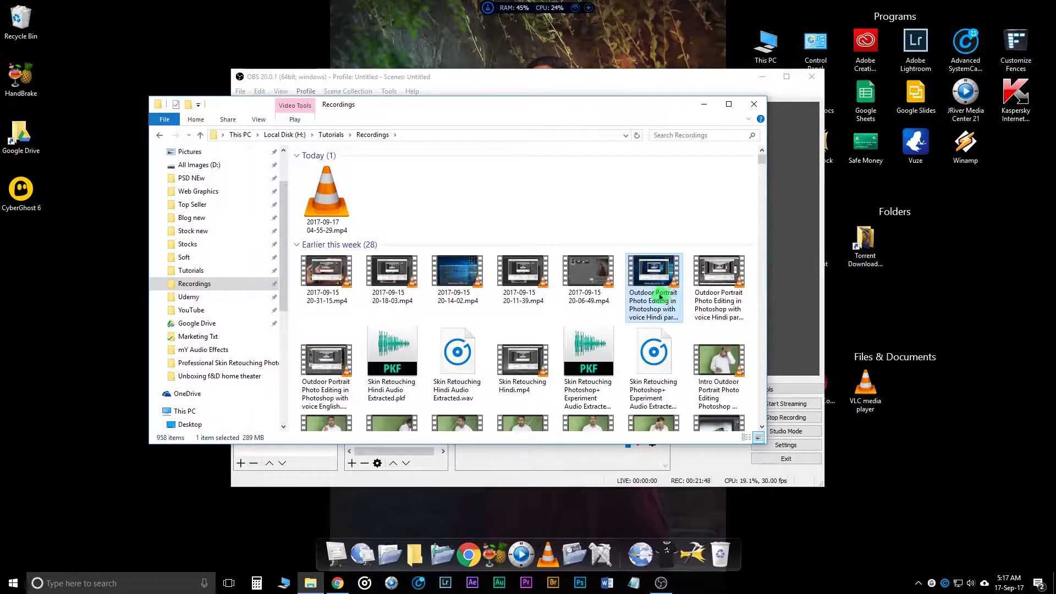
double_click(670, 313)
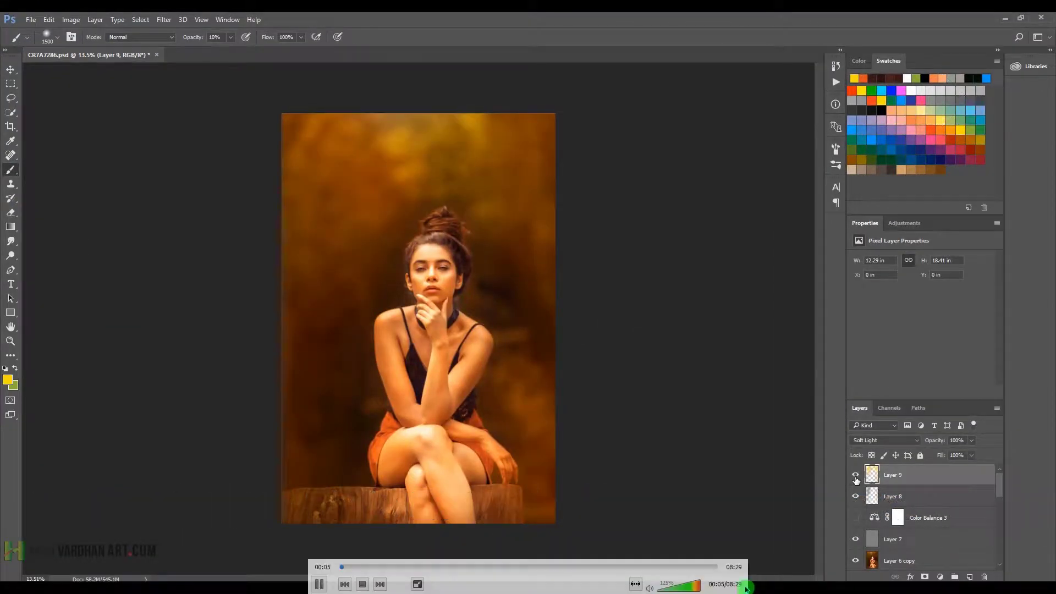
Paint orange, then a lighter peach, along the right side of Soft Light Layer 10
left_click(647, 588)
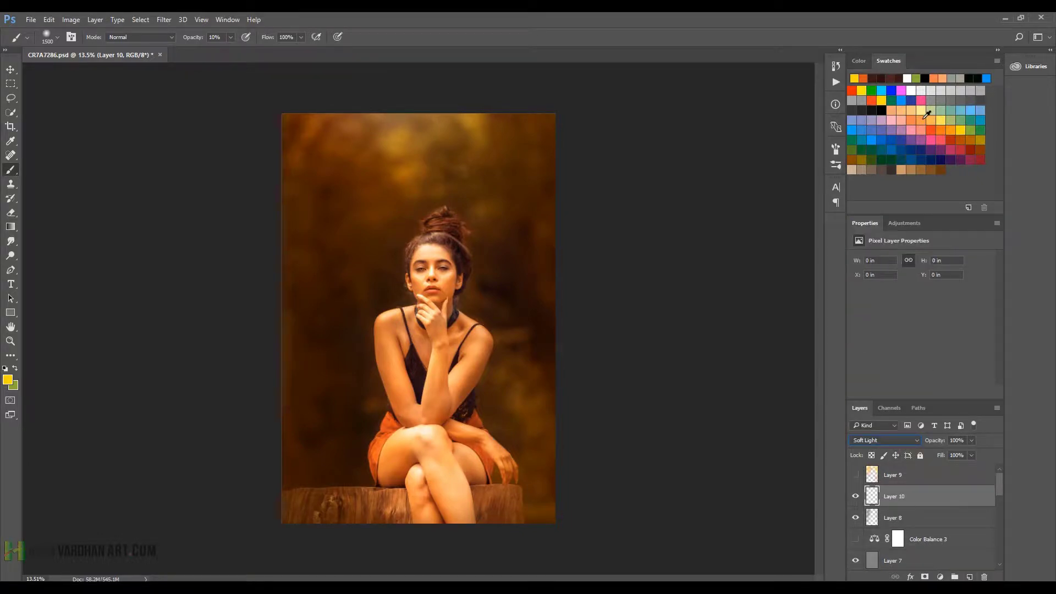
left_click(913, 119)
mouse_move(559, 283)
left_mouse_down()
mouse_move(537, 266)
mouse_move(528, 287)
mouse_move(538, 372)
mouse_move(519, 177)
left_mouse_up()
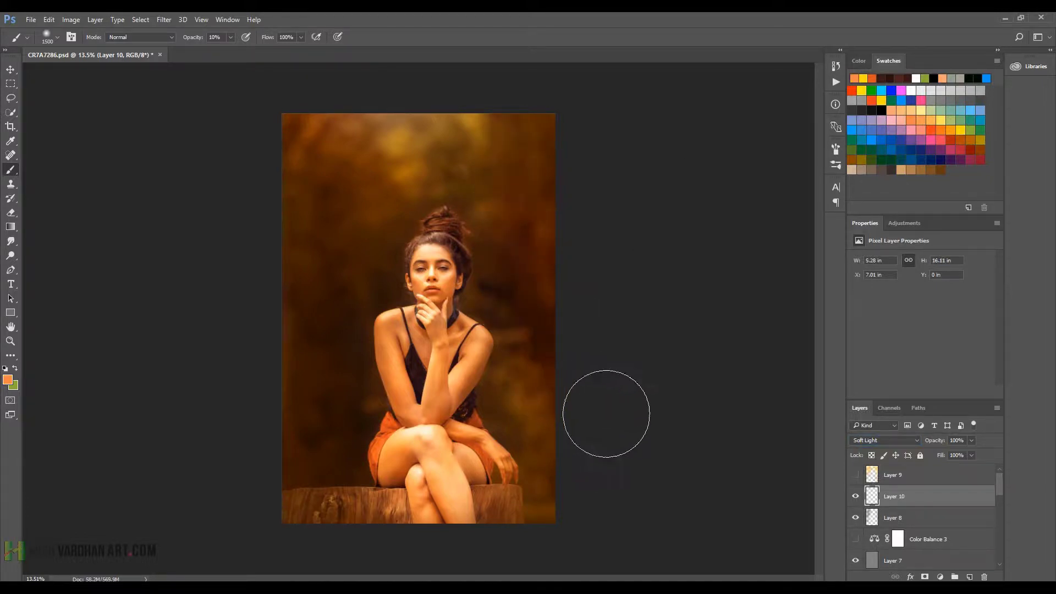
left_click(8, 379)
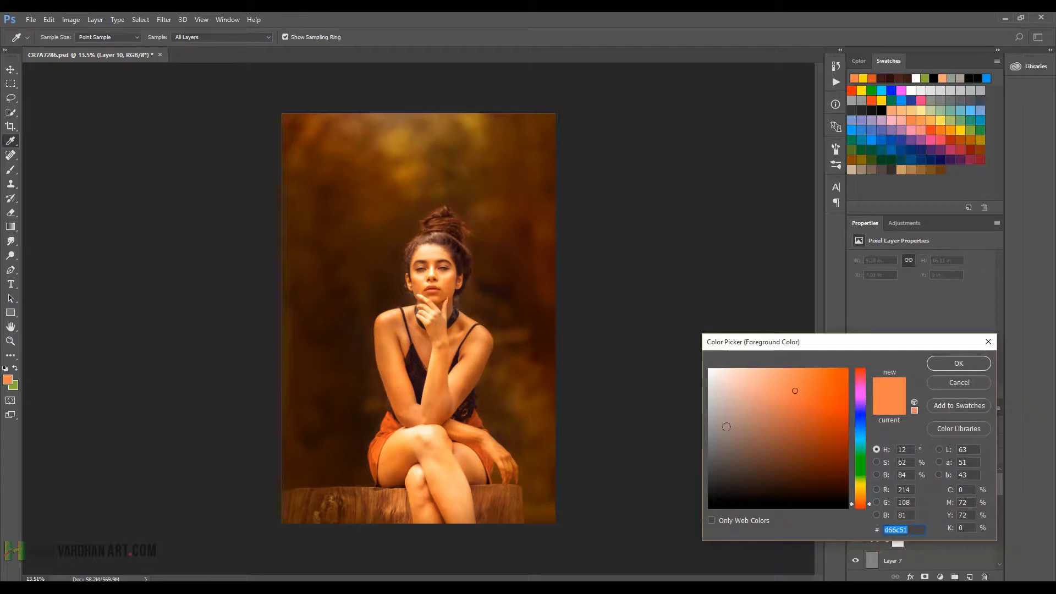
left_click_drag(798, 381, 797, 369)
left_click(950, 364)
mouse_move(543, 247)
left_mouse_down()
mouse_move(558, 266)
mouse_move(371, 165)
mouse_move(288, 184)
mouse_move(345, 147)
mouse_move(270, 367)
mouse_move(313, 290)
mouse_move(295, 448)
mouse_move(308, 438)
mouse_move(323, 243)
mouse_move(481, 132)
mouse_move(453, 126)
mouse_move(411, 144)
mouse_move(360, 193)
mouse_move(359, 269)
mouse_move(321, 179)
mouse_move(514, 170)
mouse_move(563, 372)
mouse_move(528, 386)
mouse_move(528, 420)
mouse_move(600, 550)
left_mouse_up()
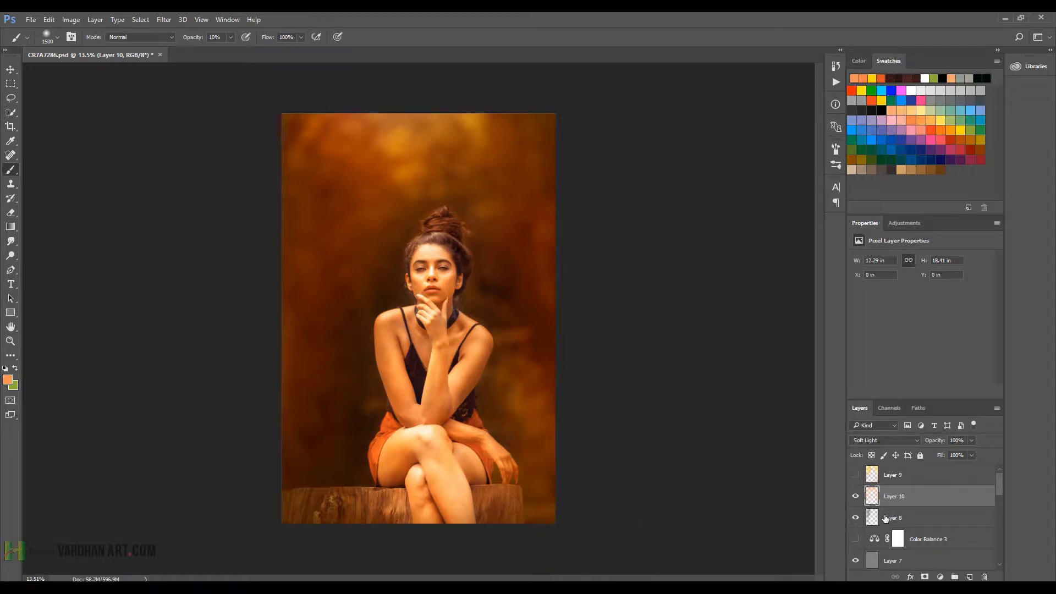
left_click(856, 497)
Apply Hue/Saturation to Layer 10: Hue -9, Saturation -16, Lightness +43
key("ctrl+u")
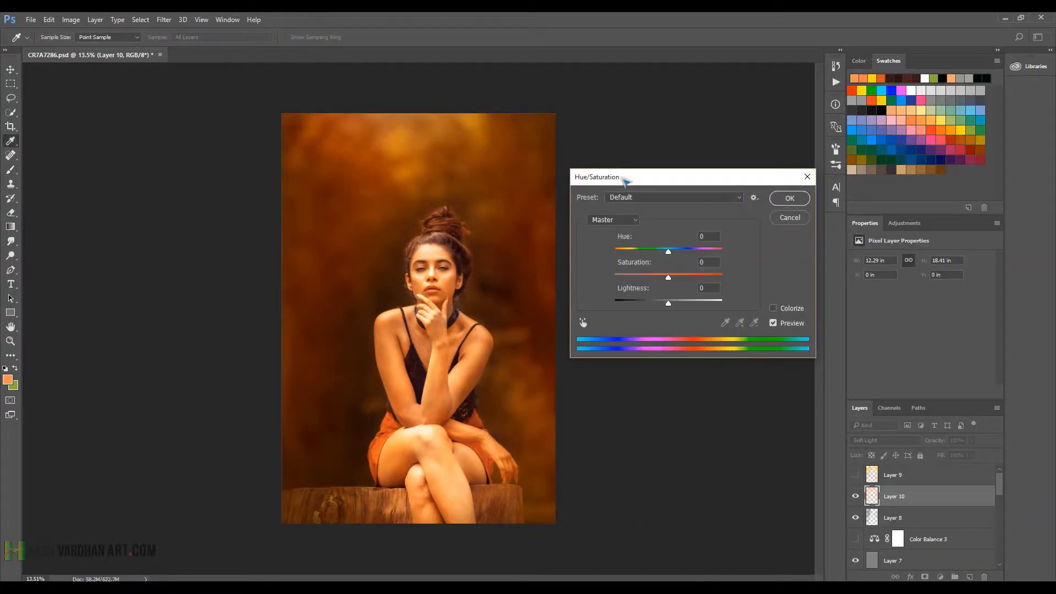
left_click_drag(667, 182, 791, 153)
mouse_move(793, 222)
left_mouse_down()
mouse_move(751, 222)
mouse_move(797, 225)
mouse_move(788, 223)
mouse_move(777, 249)
mouse_move(816, 277)
left_mouse_up()
left_click_drag(771, 249, 783, 252)
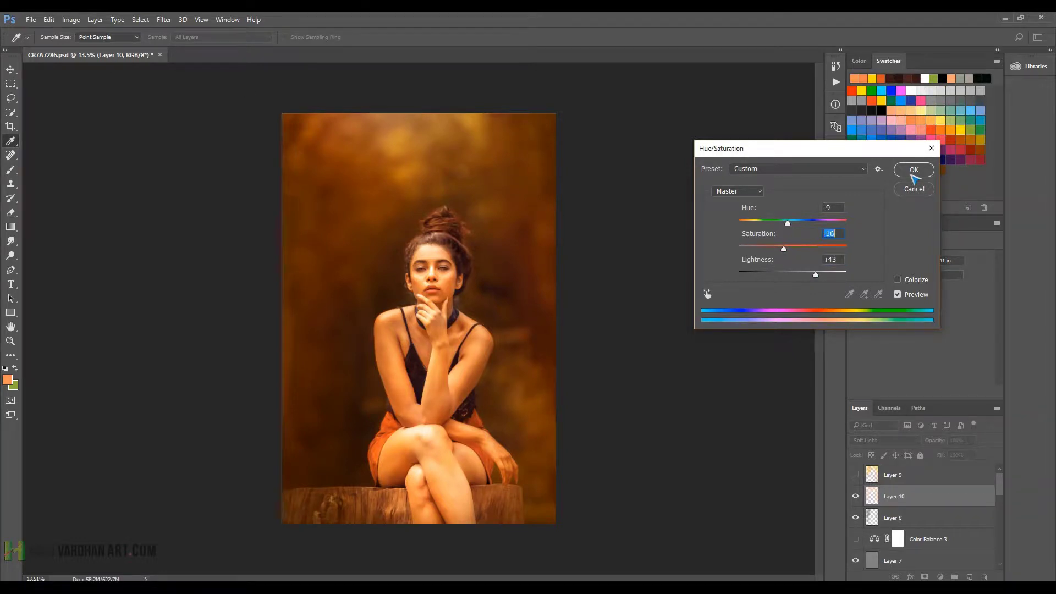
left_click(914, 171)
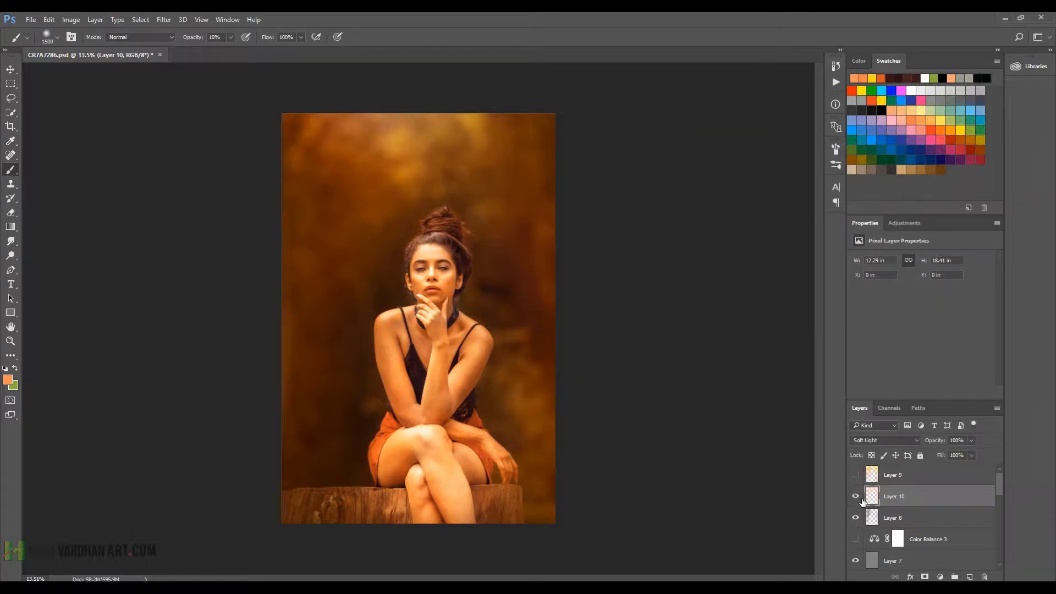
Compare Layer 10 on and off, re-enable Layer 9, and lower its opacity to soften the glow
left_click(856, 497)
left_click(856, 498)
left_click(856, 475)
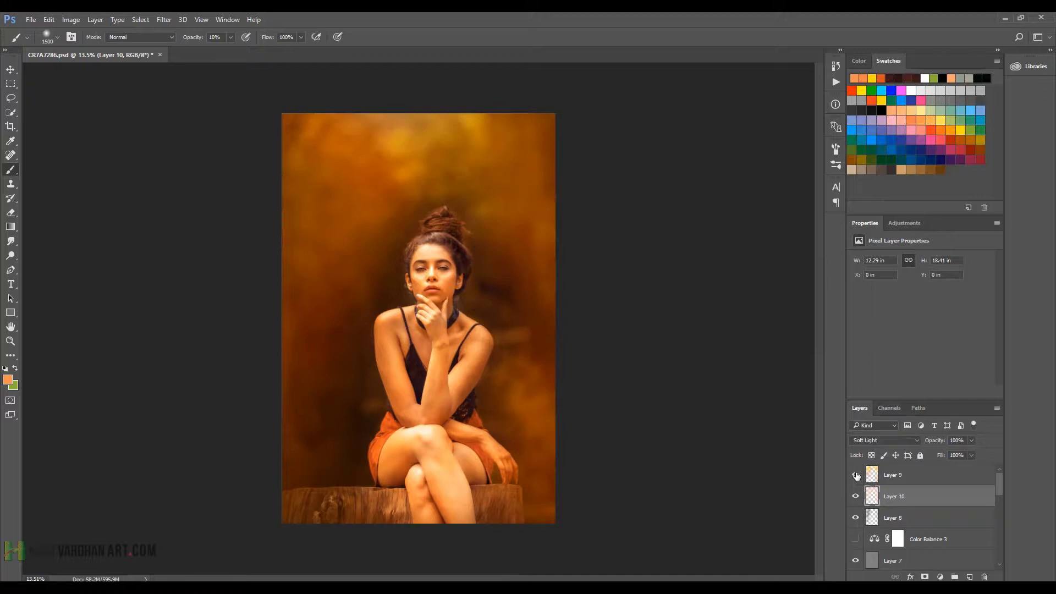
left_click(874, 474)
left_click(972, 440)
left_click_drag(974, 452, 947, 455)
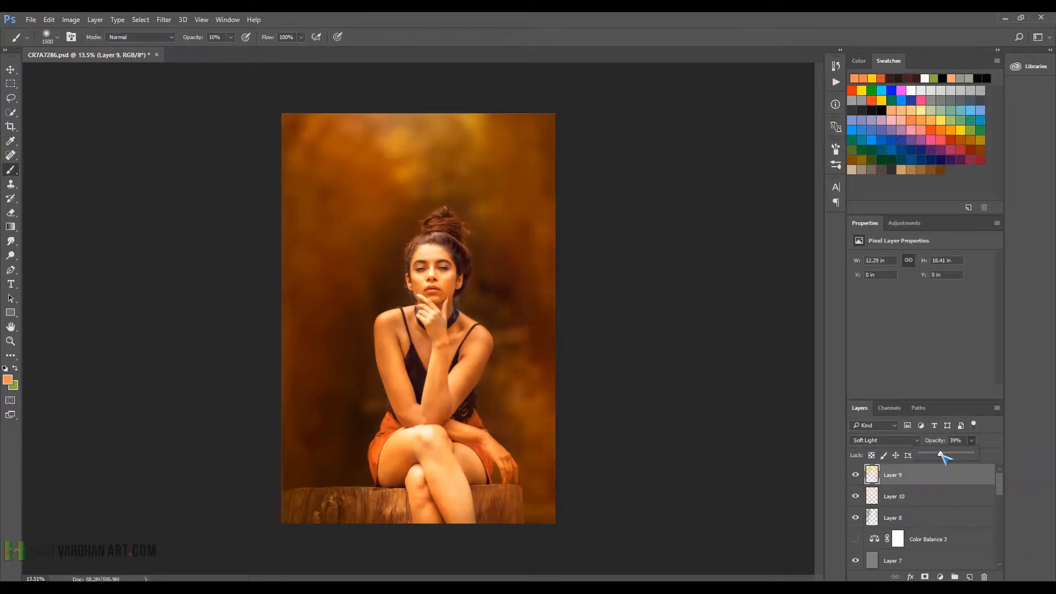
Lower Layer 10's opacity to 63% after comparing it on and off
left_click(877, 498)
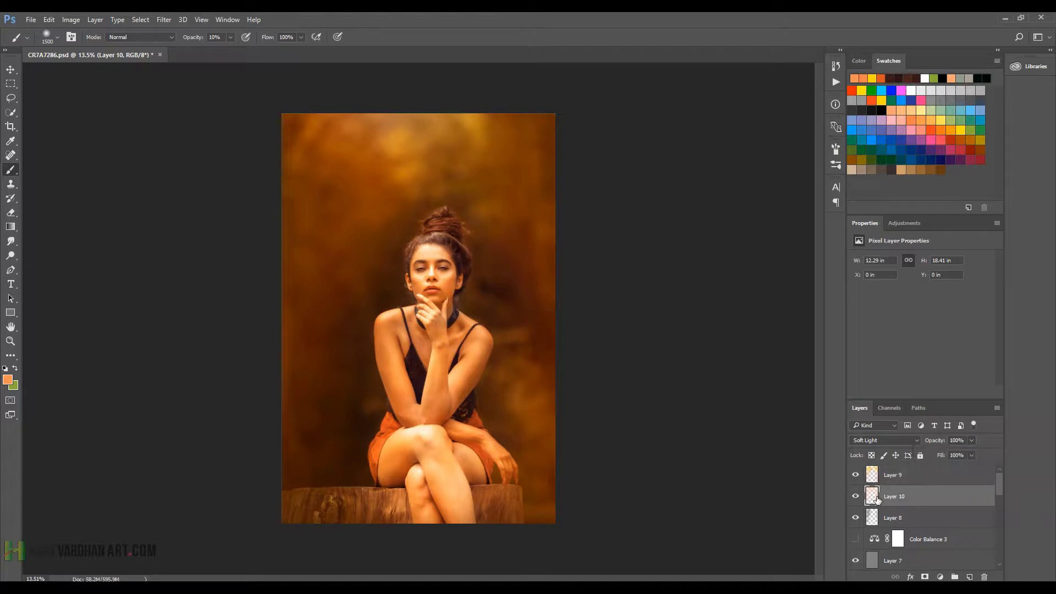
left_click(855, 496)
left_click(971, 441)
left_click_drag(973, 453, 936, 456)
left_click(883, 503)
Group Layers 8, 9 and 10 into Group 1 and compare it with and without
left_click(880, 517)
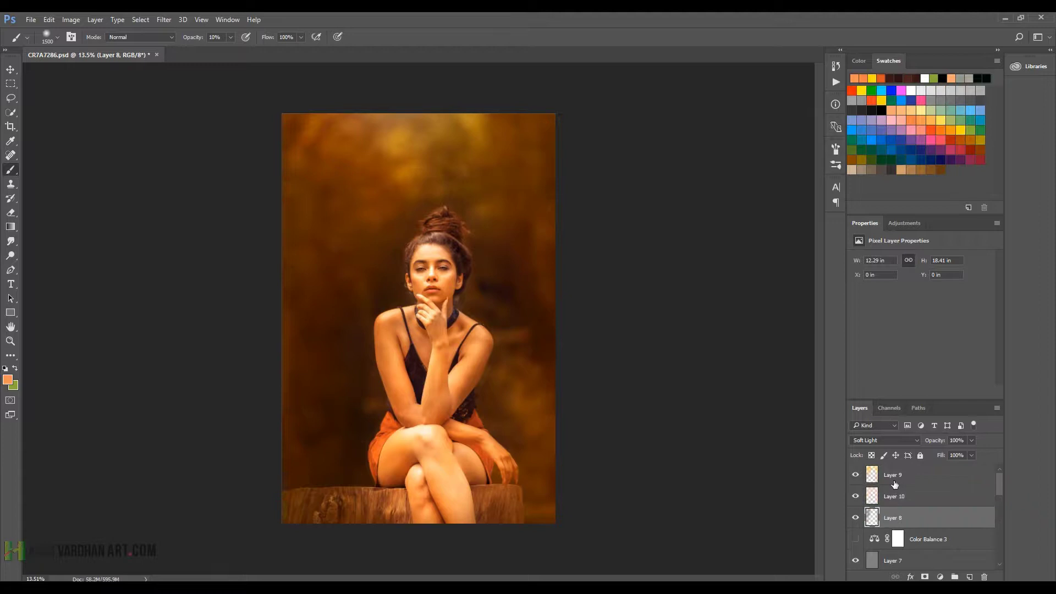
left_click(896, 477, "shift")
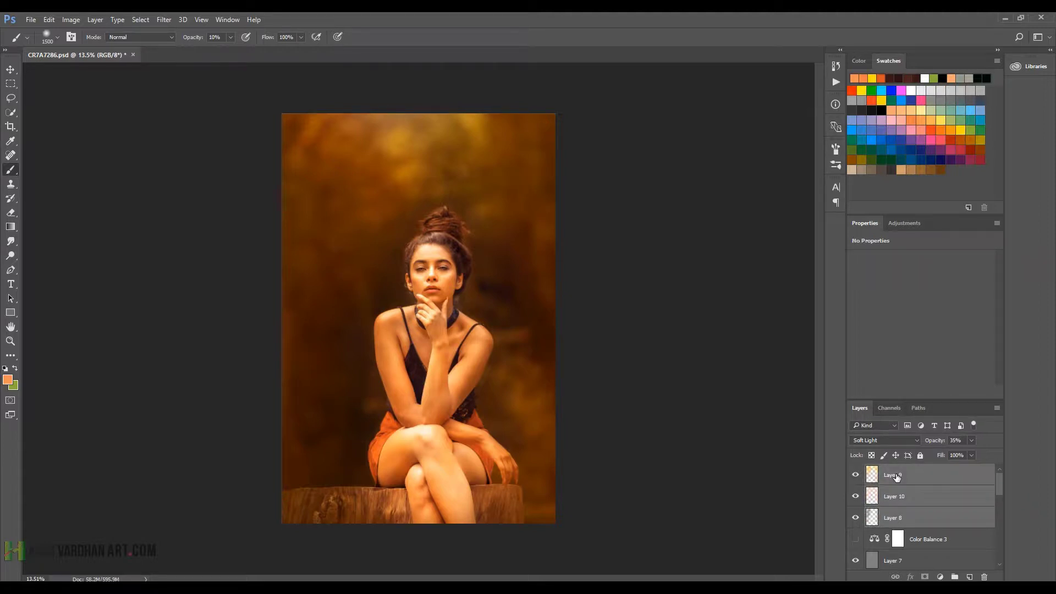
key("ctrl+g")
left_click(860, 474)
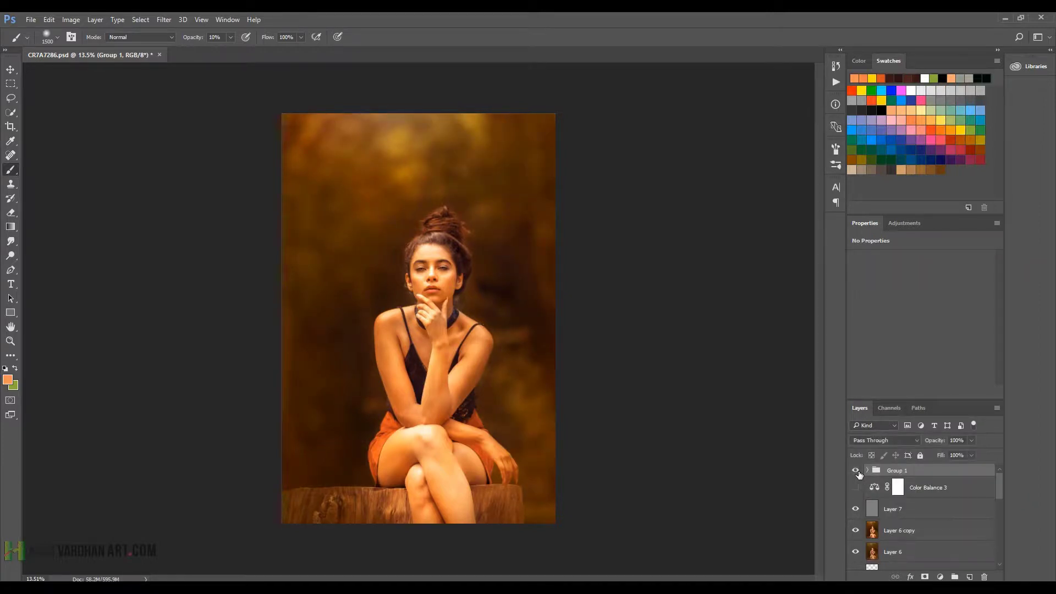
left_click(859, 474)
scroll(396, 268, "up", 1)
scroll(444, 281, "up", 1)
scroll(495, 286, "up", 3)
mouse_move(496, 285)
left_mouse_down()
mouse_move(557, 215)
mouse_move(525, 202)
left_mouse_up()
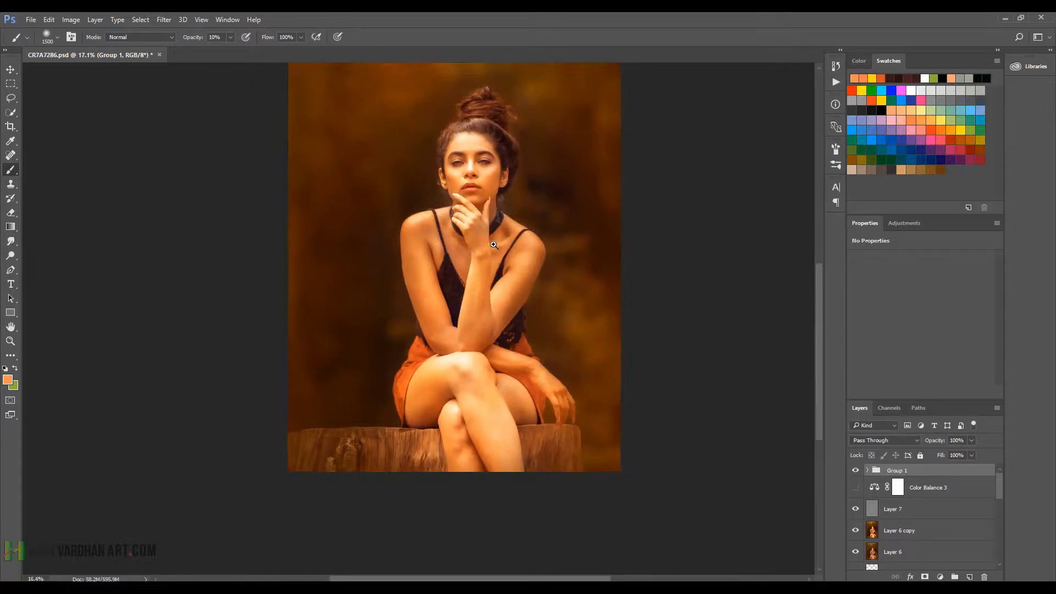
scroll(516, 231, "down", 3)
scroll(484, 316, "up", 1)
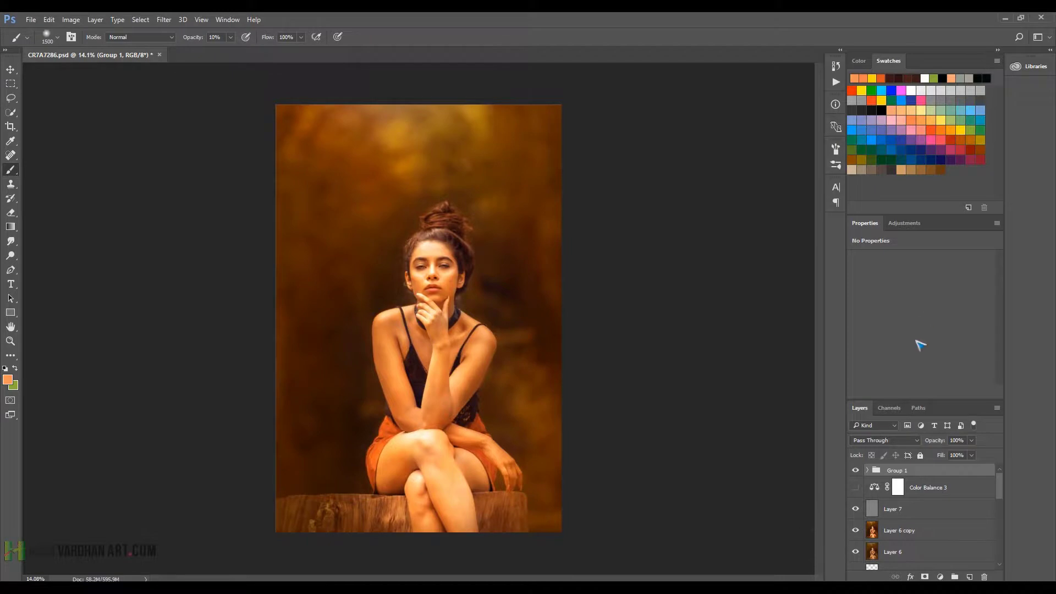
Add a Selective Color adjustment layer and set Reds cyan to +23
left_click(913, 223)
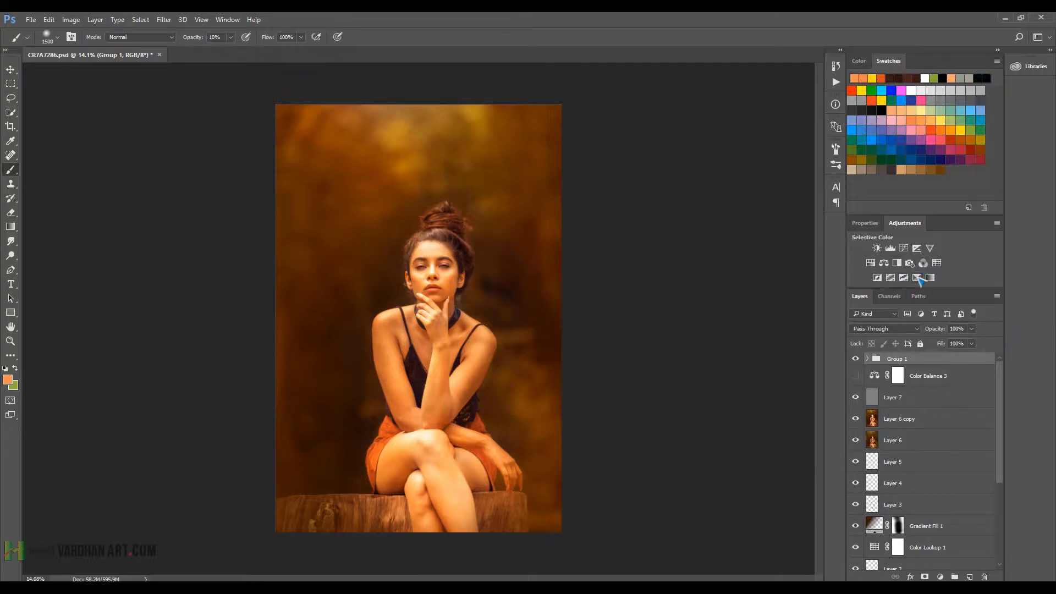
left_click(917, 278)
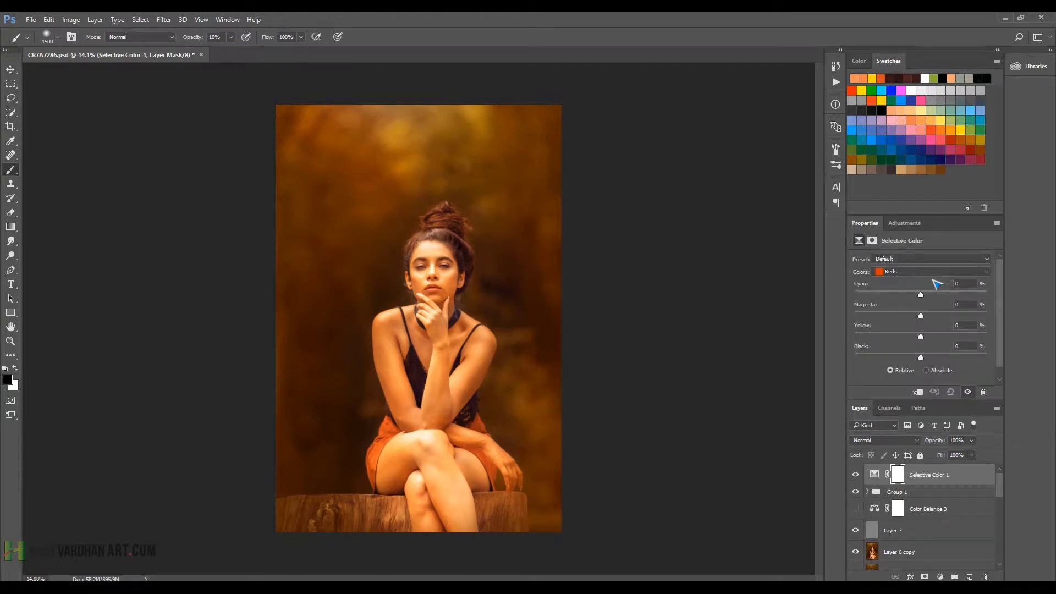
left_click_drag(920, 294, 902, 296)
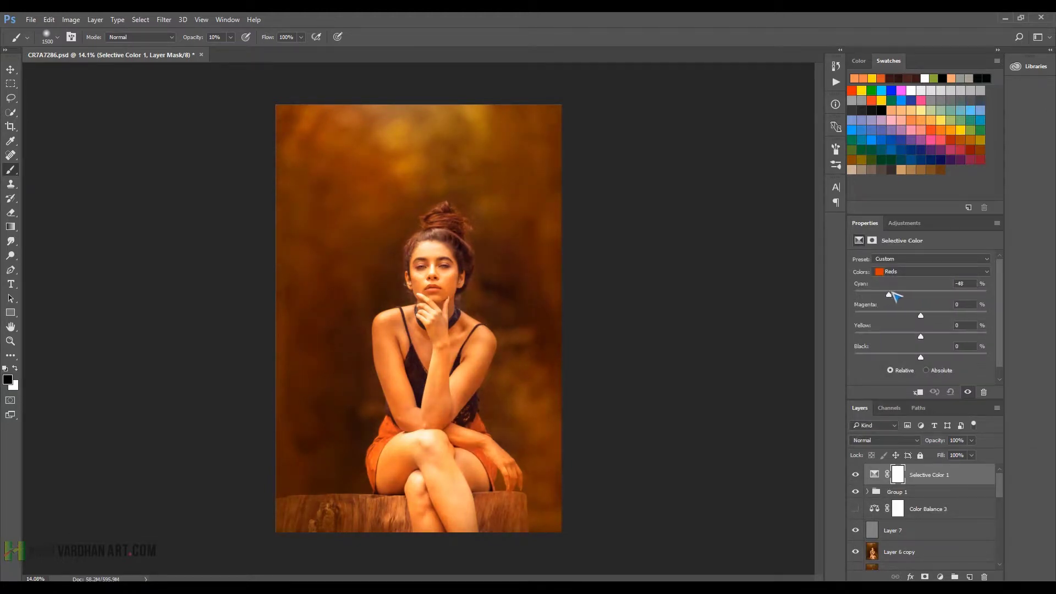
mouse_move(884, 296)
left_mouse_down()
mouse_move(940, 297)
mouse_move(889, 296)
left_mouse_up()
Adjust the Selective Color magenta, yellow and black sliders, ending with Blacks at -1, 0, -17, -4
left_click_drag(924, 313, 911, 313)
mouse_move(922, 338)
left_mouse_down()
mouse_move(938, 338)
mouse_move(917, 338)
left_mouse_up()
mouse_move(922, 358)
left_mouse_down()
mouse_move(903, 358)
mouse_move(964, 358)
mouse_move(926, 358)
mouse_move(930, 338)
left_mouse_up()
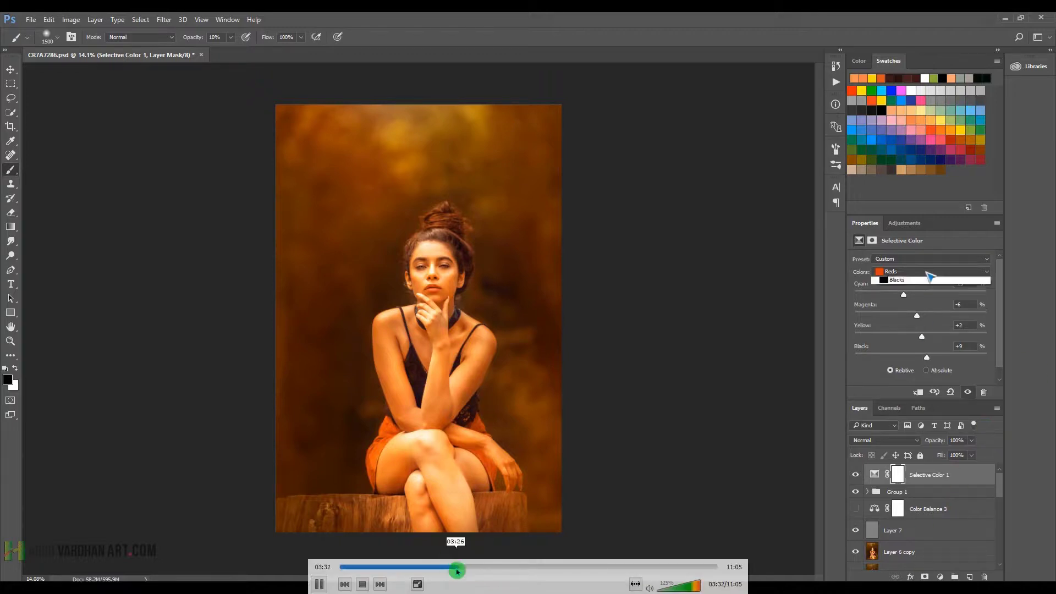
left_click_drag(464, 569, 481, 569)
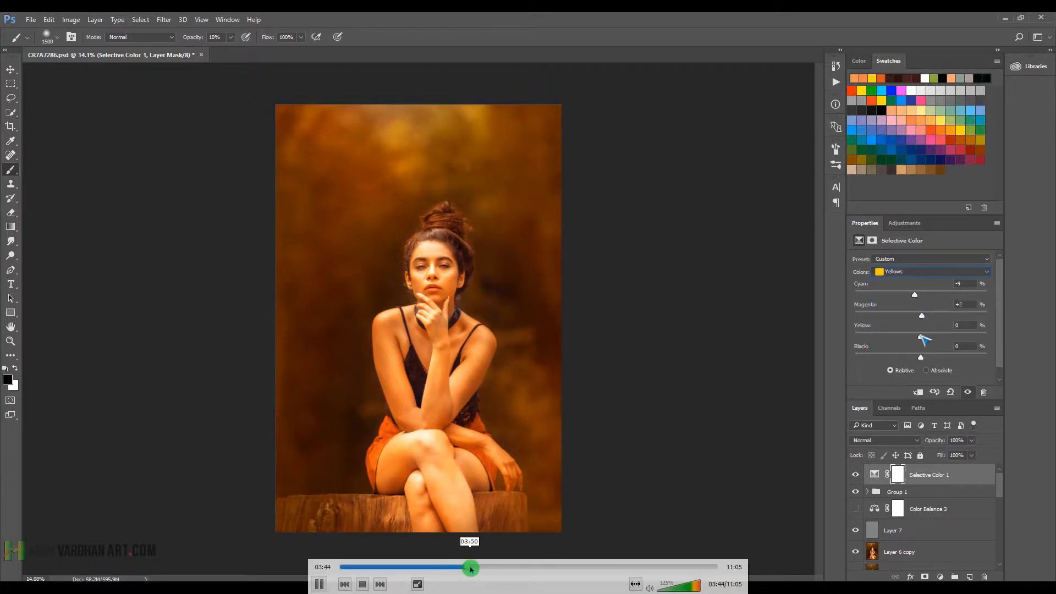
left_click_drag(480, 569, 520, 571)
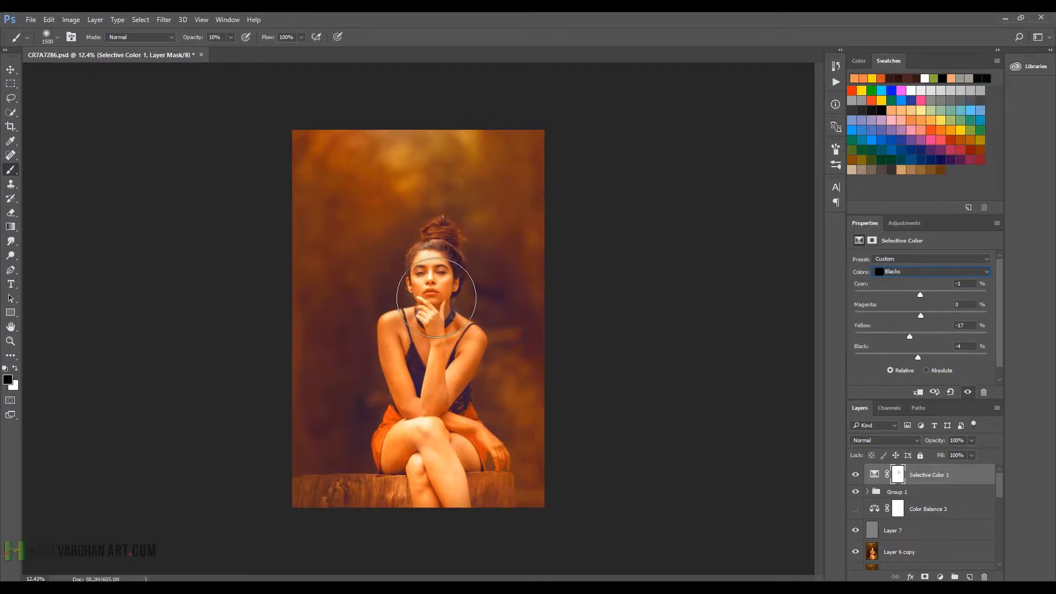
Paint the Selective Color 1 mask off the woman's body and compare it on and off
left_click_drag(443, 378, 481, 462)
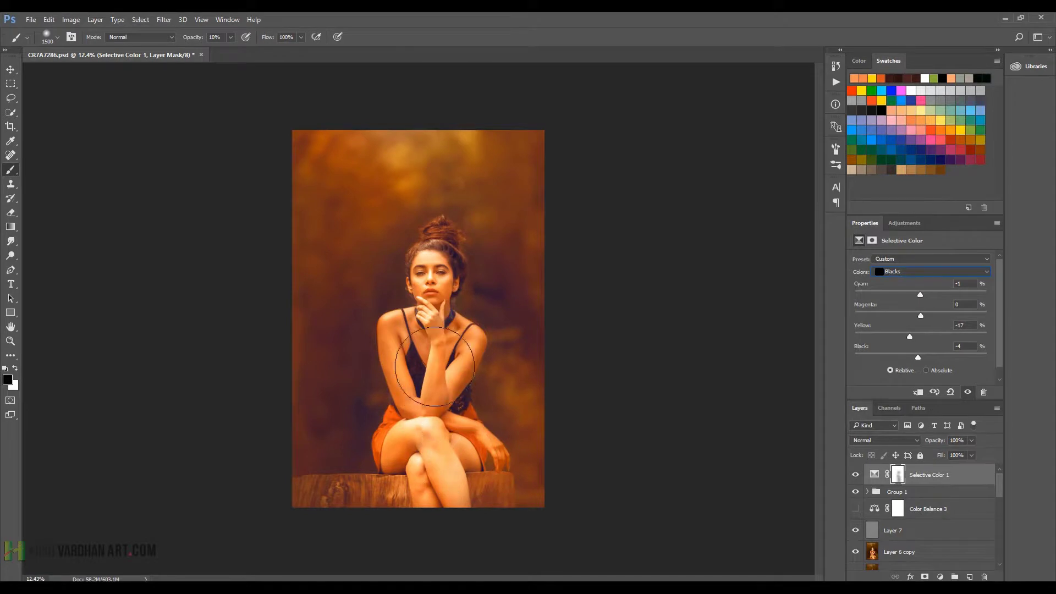
left_click(855, 475)
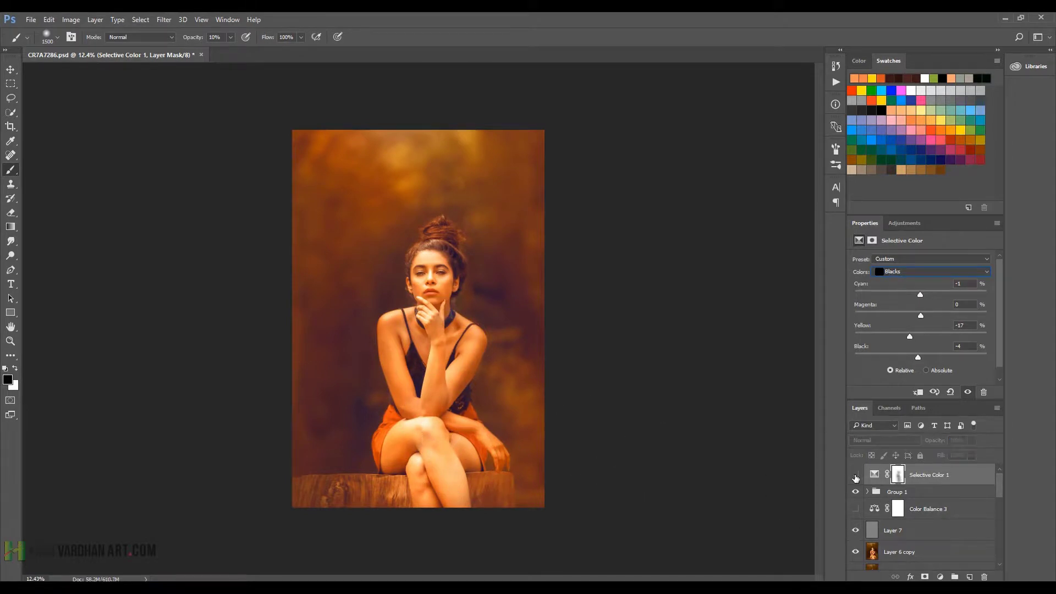
left_click(856, 475)
left_click(856, 475)
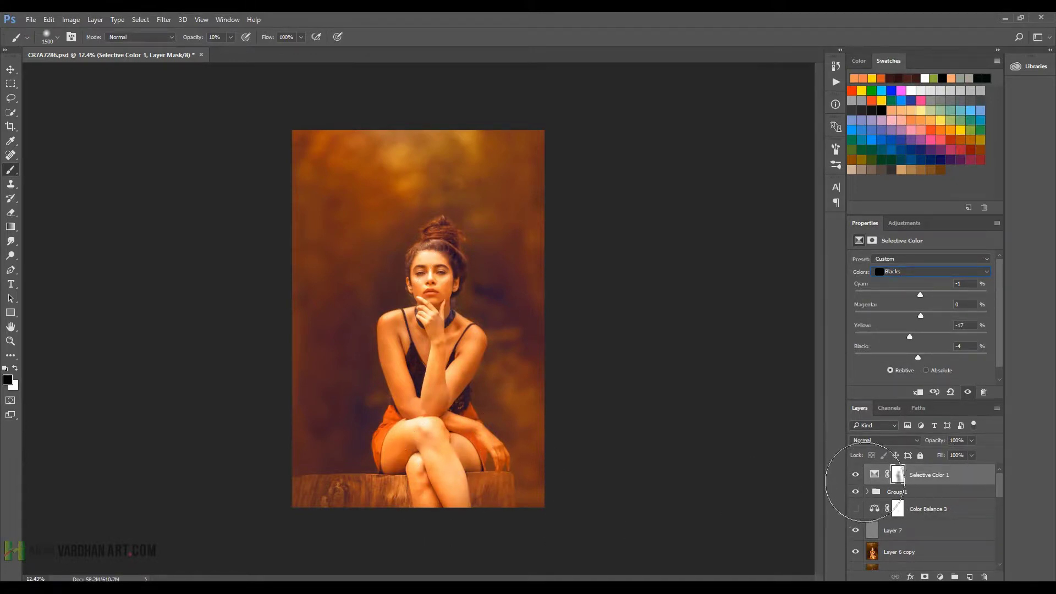
Switch to a large soft round brush and compare Selective Color 1 on and off again
right_click(731, 538)
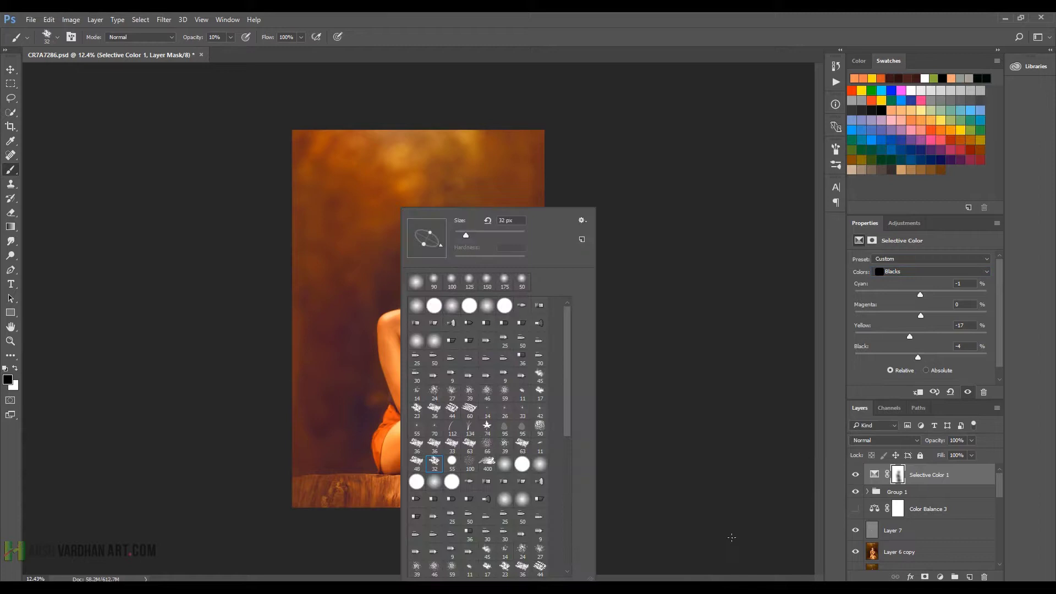
left_click_drag(466, 236, 462, 235)
left_click(495, 52)
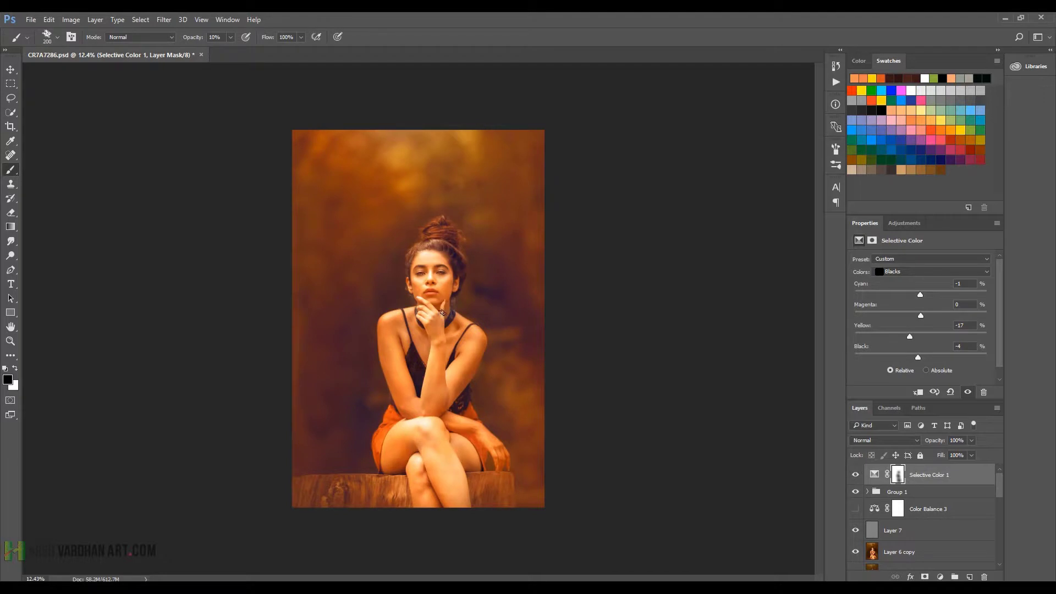
right_click(443, 314)
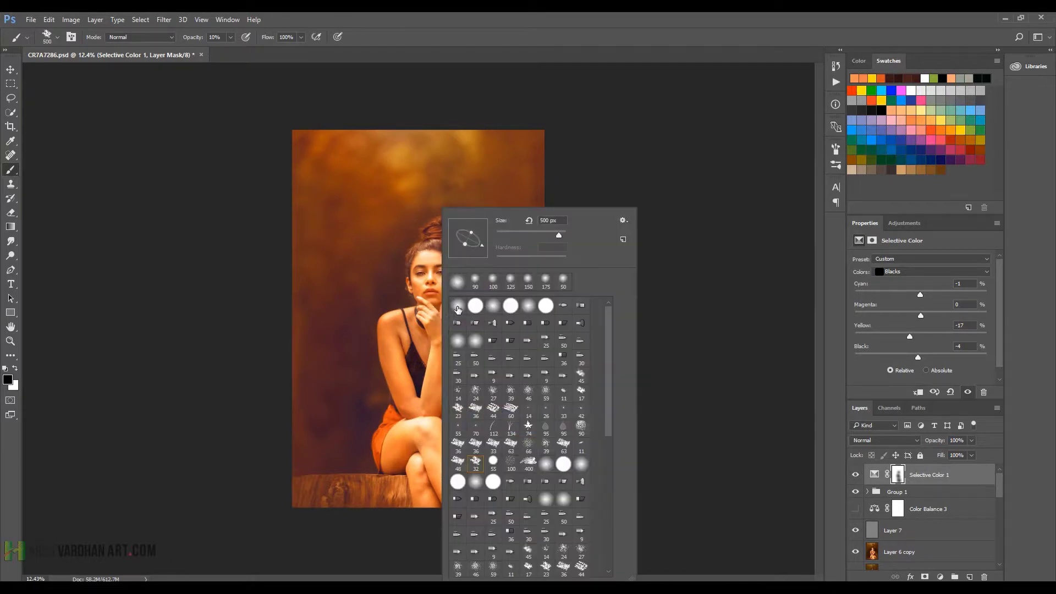
double_click(457, 306)
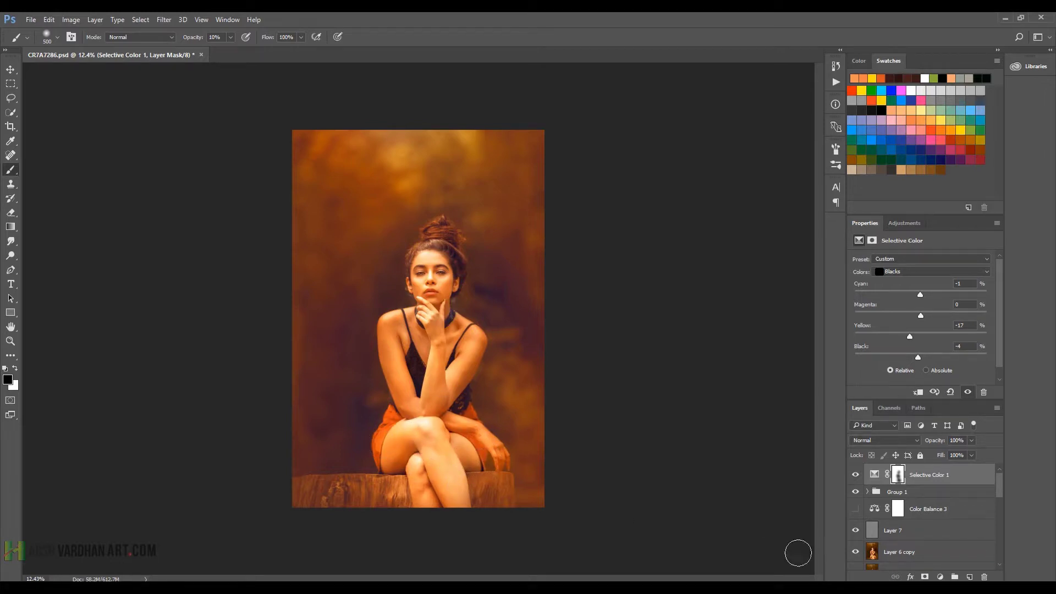
left_click(856, 476)
left_click(856, 476)
Save the document and set merged Layer 11 to Vivid Light blending
key("ctrl+s")
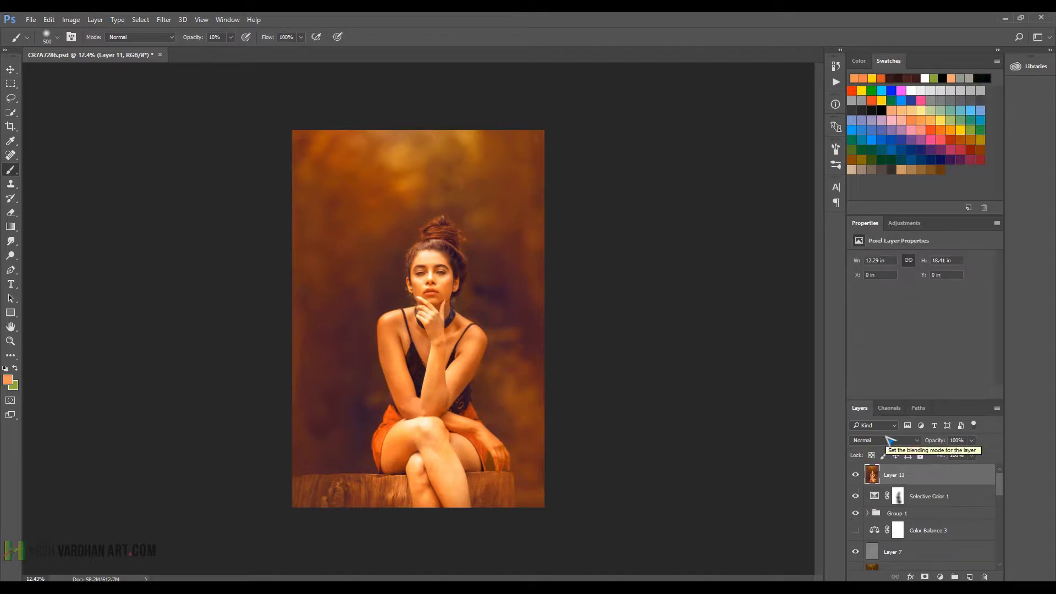
left_click(885, 440)
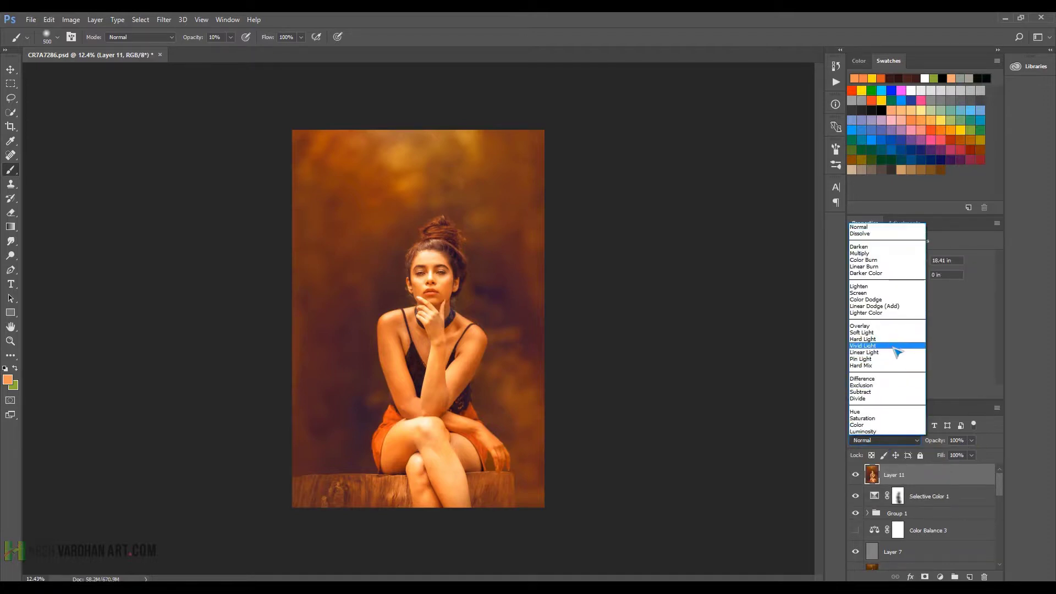
left_click(892, 346)
Apply a High Pass filter to Layer 11, then purge all memory and save
left_click(164, 20)
mouse_move(173, 234)
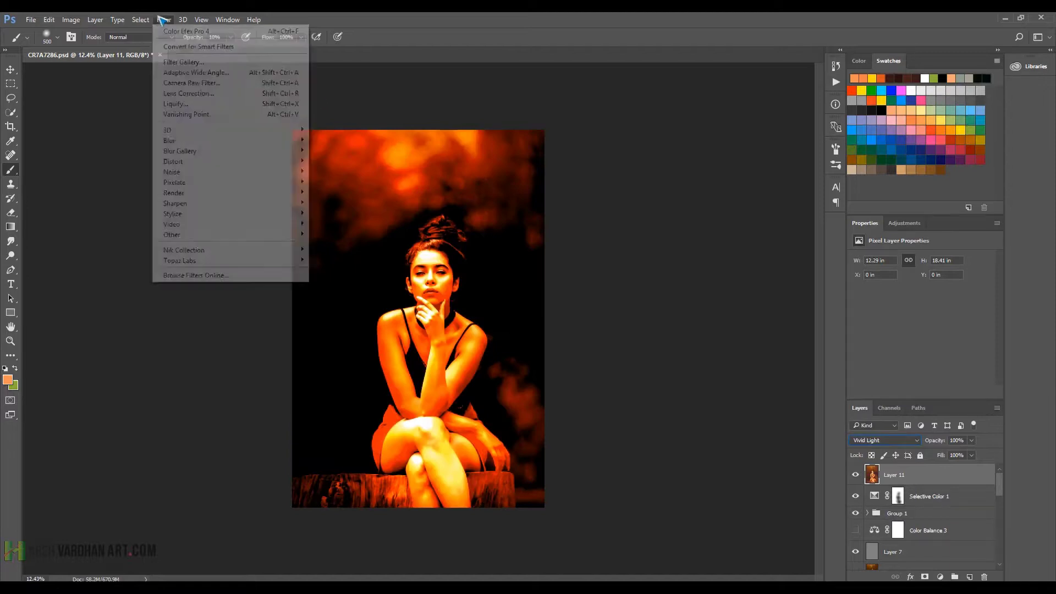
left_click(330, 244)
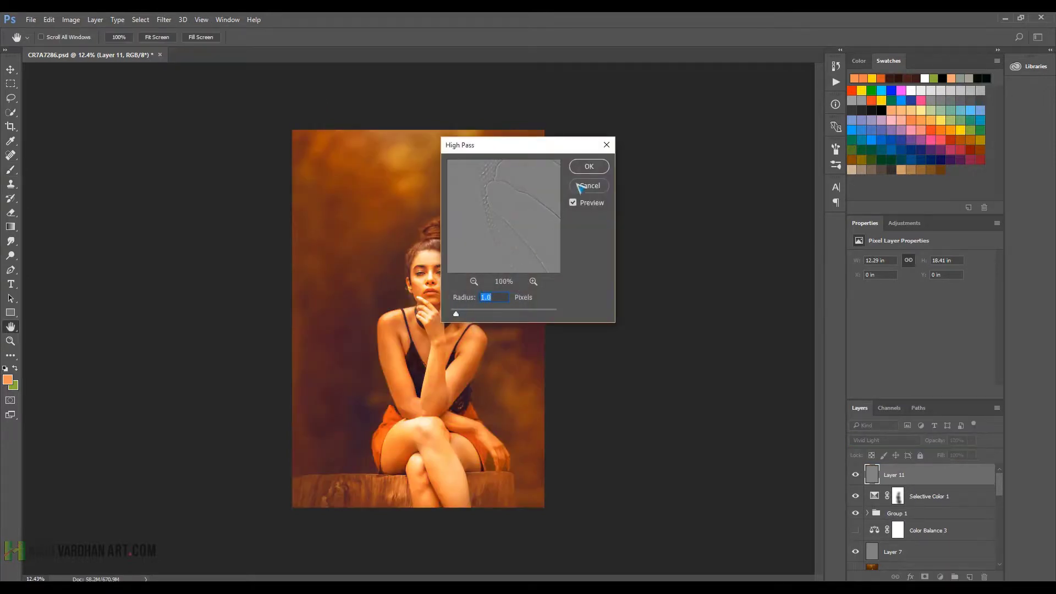
left_click(588, 166)
key("b")
left_click(51, 21)
mouse_move(59, 327)
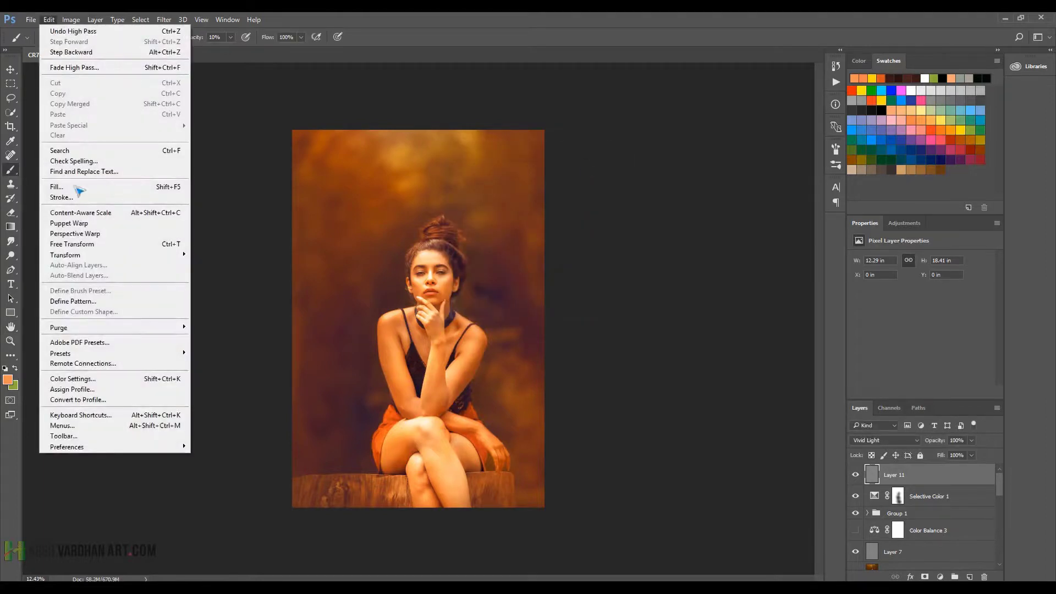
left_click(212, 358)
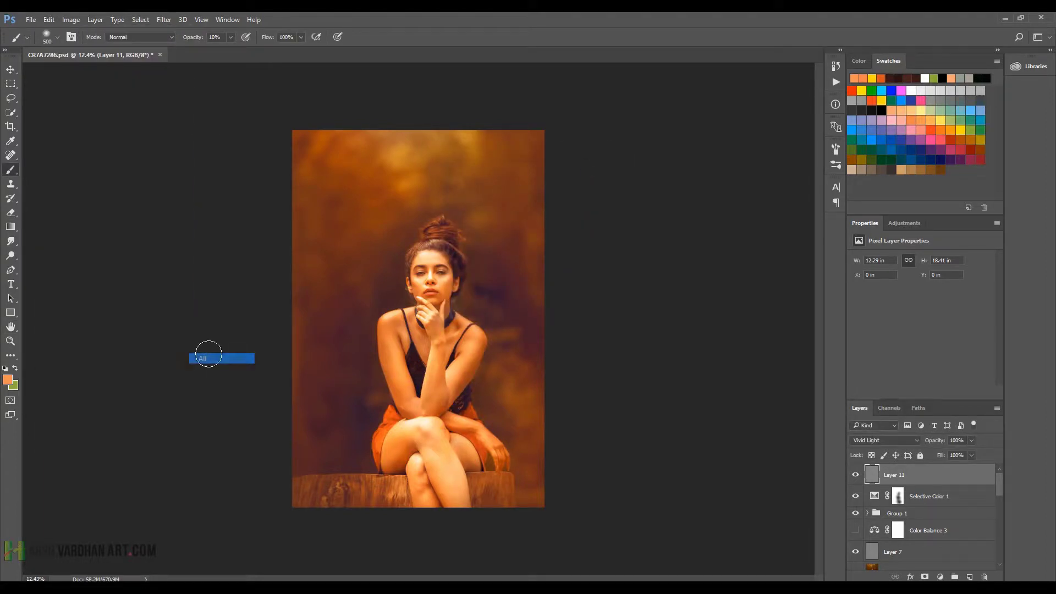
key("ctrl+s")
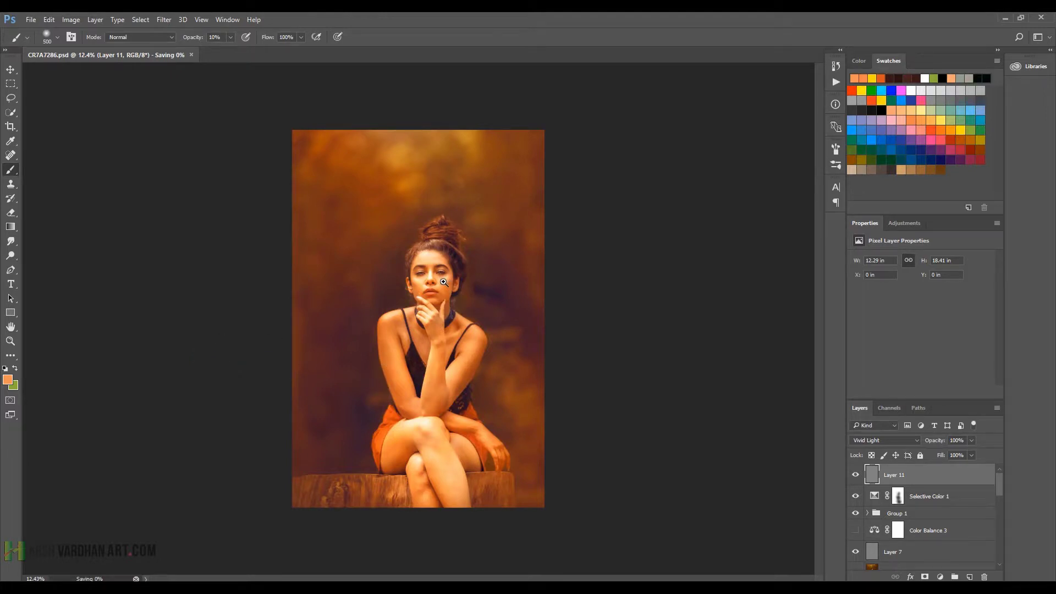
Zoom in on the face and compare Layer 11's sharpening on and off
left_click(425, 280)
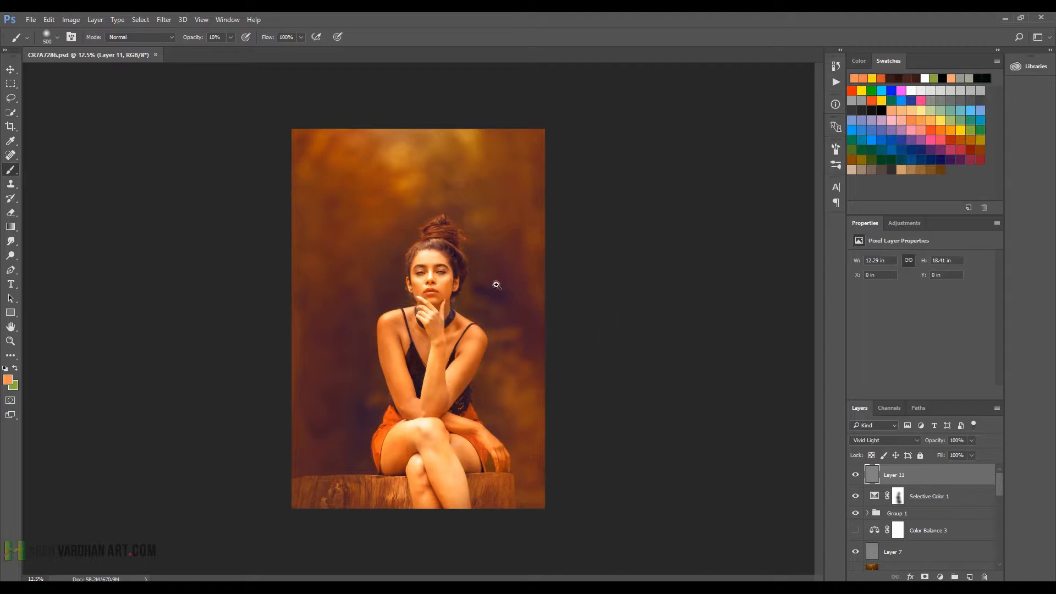
left_click_drag(445, 277, 512, 304)
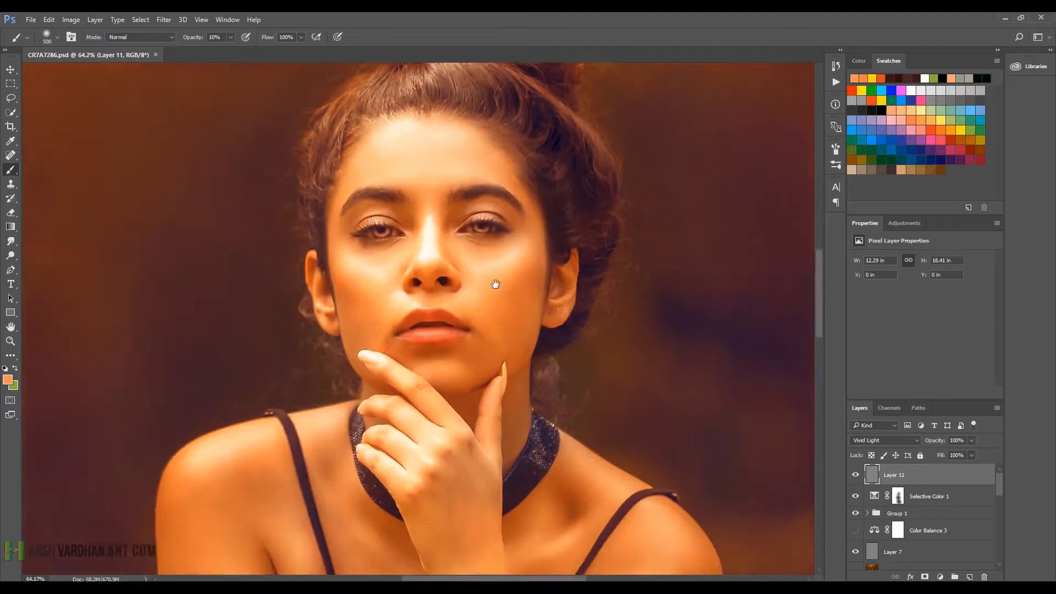
left_click_drag(512, 304, 495, 282)
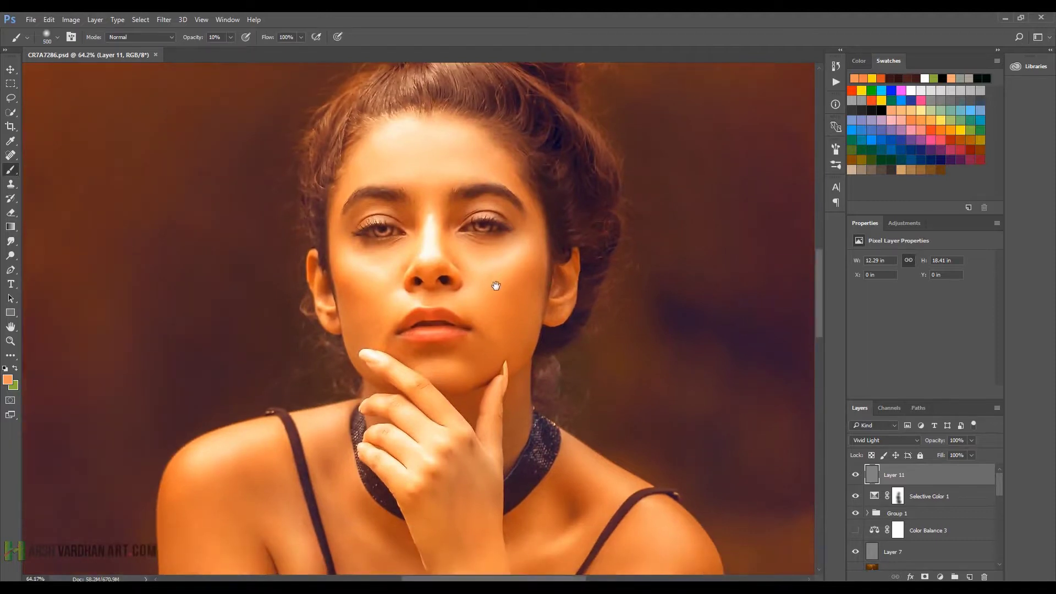
left_click(855, 476)
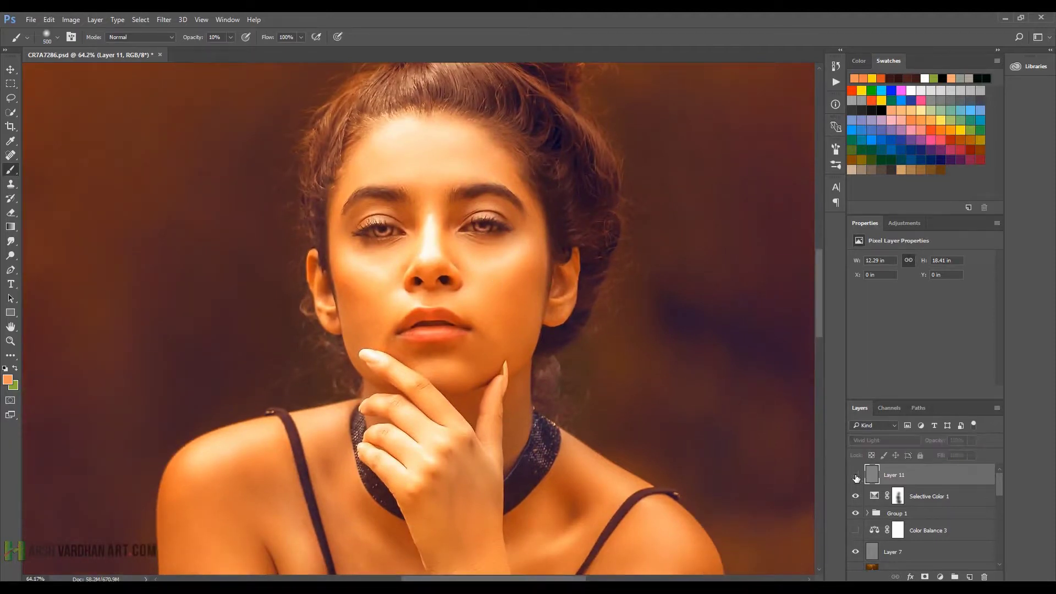
left_click(855, 475)
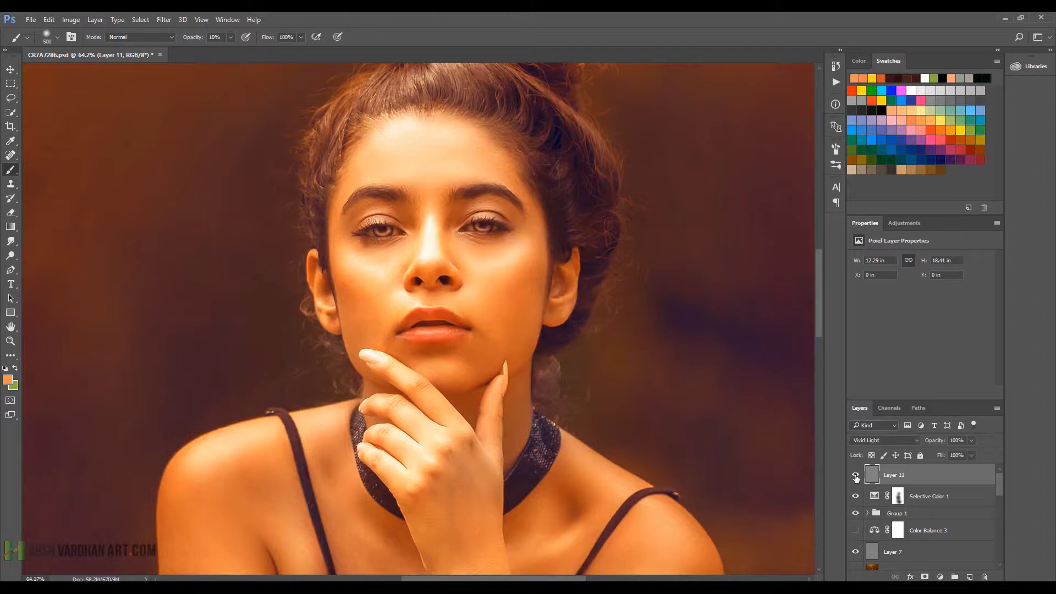
Inspect the sharpening at 100% across the hair bun, face, chin, necklace and shoulders
mouse_move(338, 251)
left_mouse_down()
mouse_move(523, 332)
mouse_move(335, 384)
left_mouse_up()
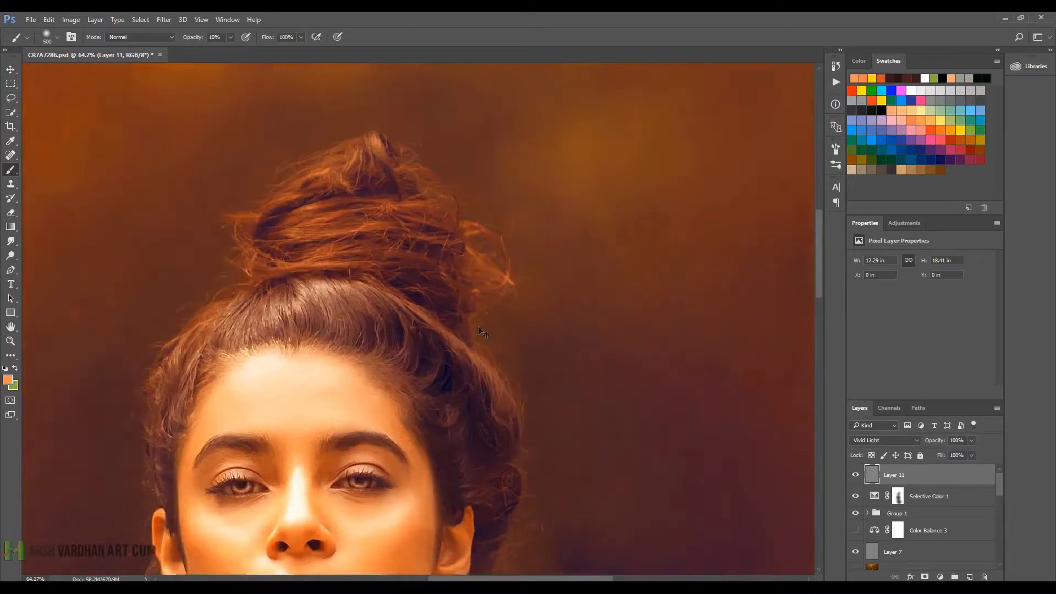
key("ctrl+1")
left_click_drag(489, 392, 542, 247)
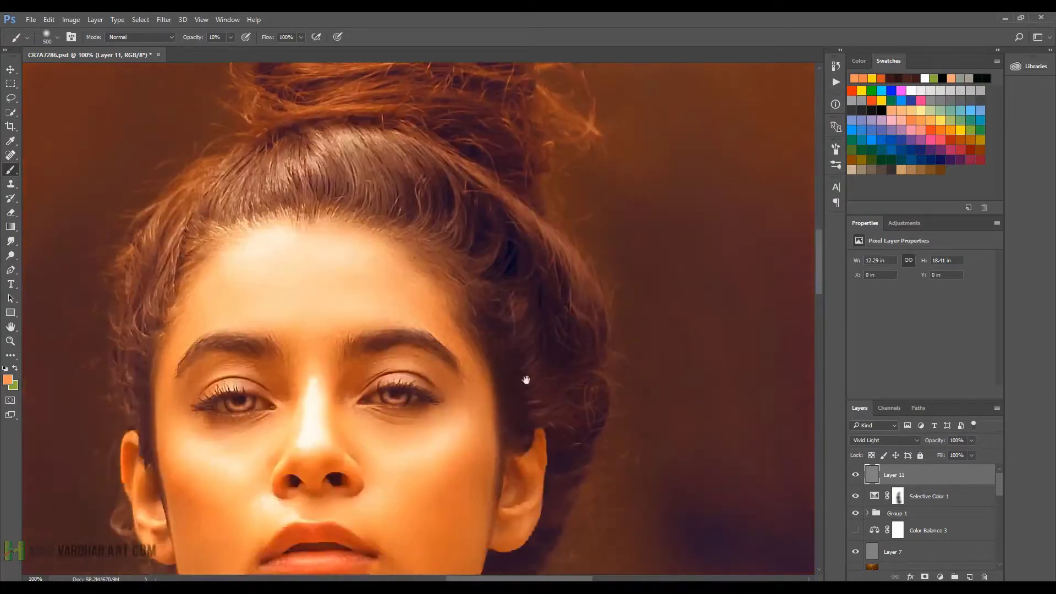
left_click_drag(523, 378, 567, 271)
left_click_drag(667, 434, 711, 356)
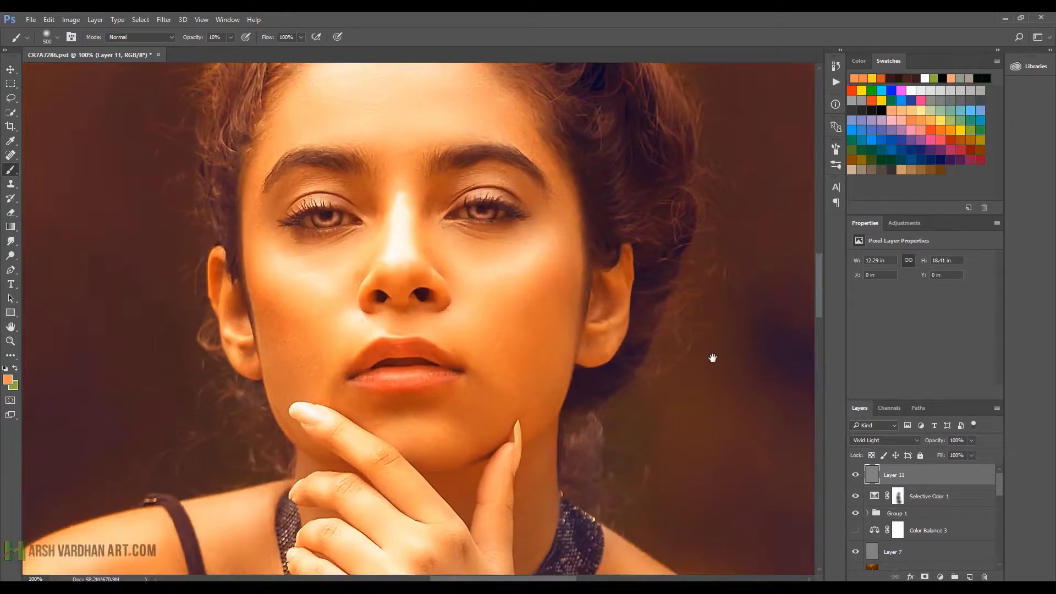
mouse_move(662, 392)
left_mouse_down()
mouse_move(585, 418)
mouse_move(637, 441)
mouse_move(618, 434)
left_mouse_up()
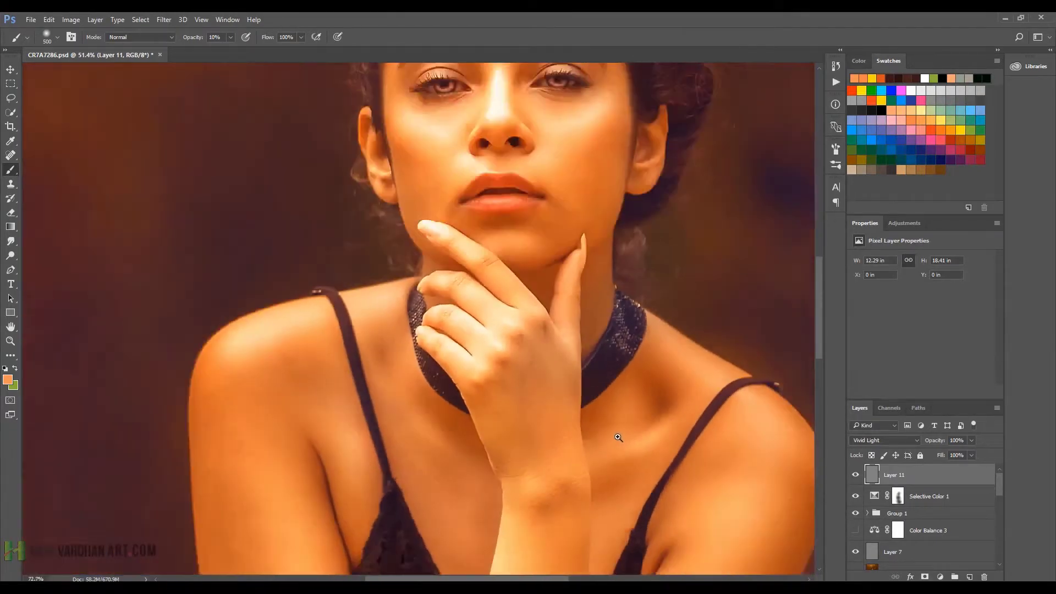
left_click_drag(571, 272, 570, 371)
scroll(600, 336, "down", 2)
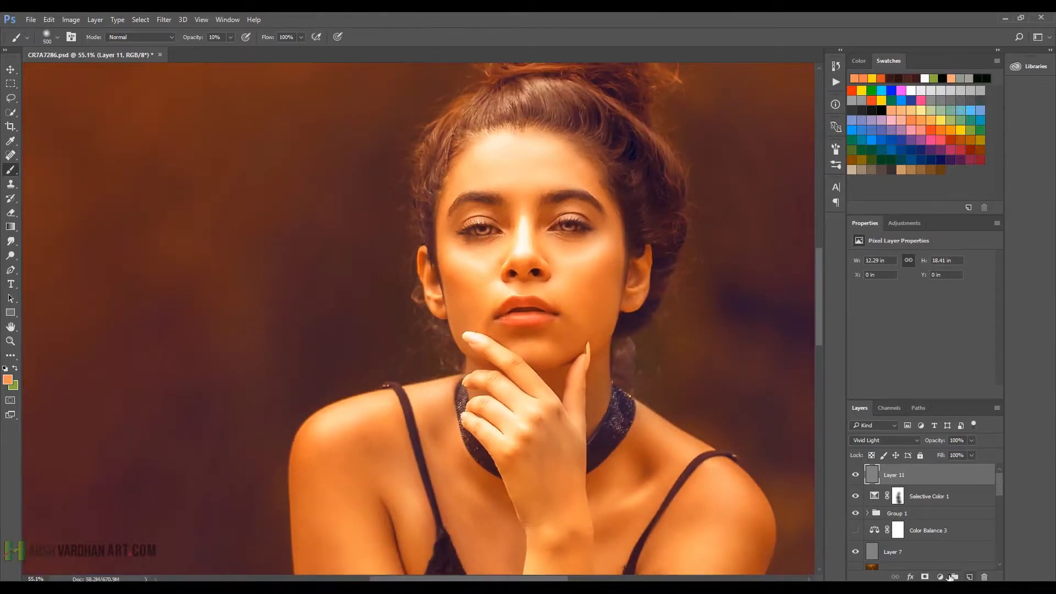
Add a soft peach Solid Color fill layer
left_click(940, 577)
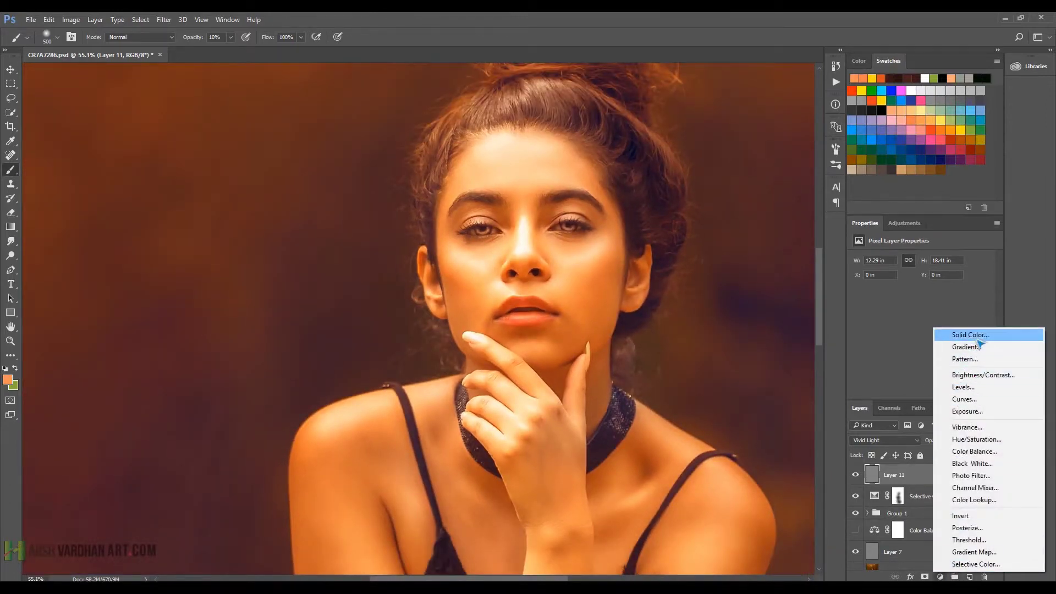
left_click(978, 337)
left_click(714, 366)
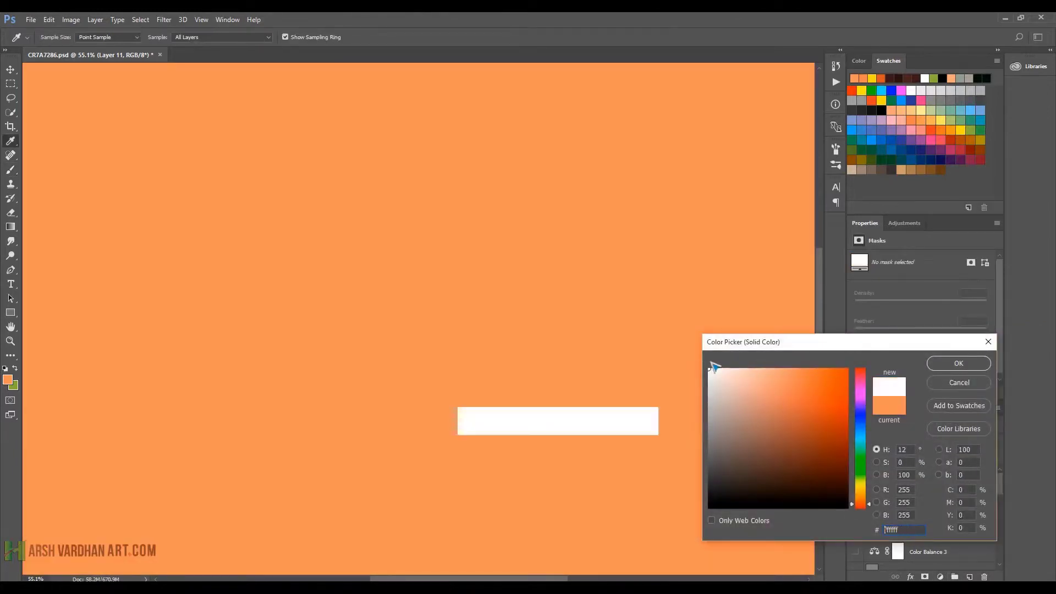
left_click(711, 369)
left_click(729, 373)
left_click(958, 363)
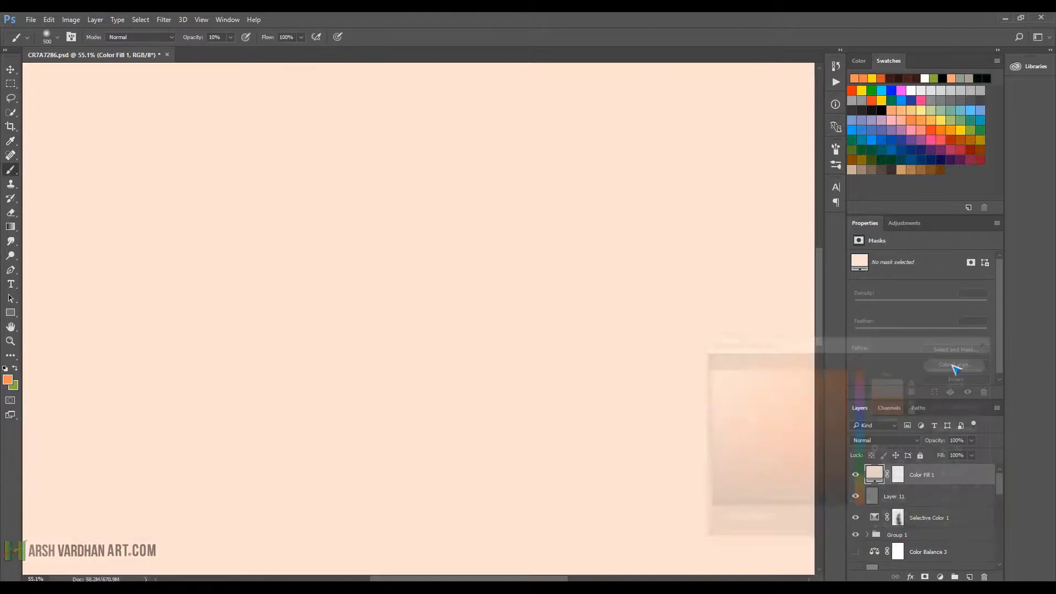
Invert the peach fill's mask to black and set up a small soft white brush on the face
left_click(898, 474)
key("ctrl+i")
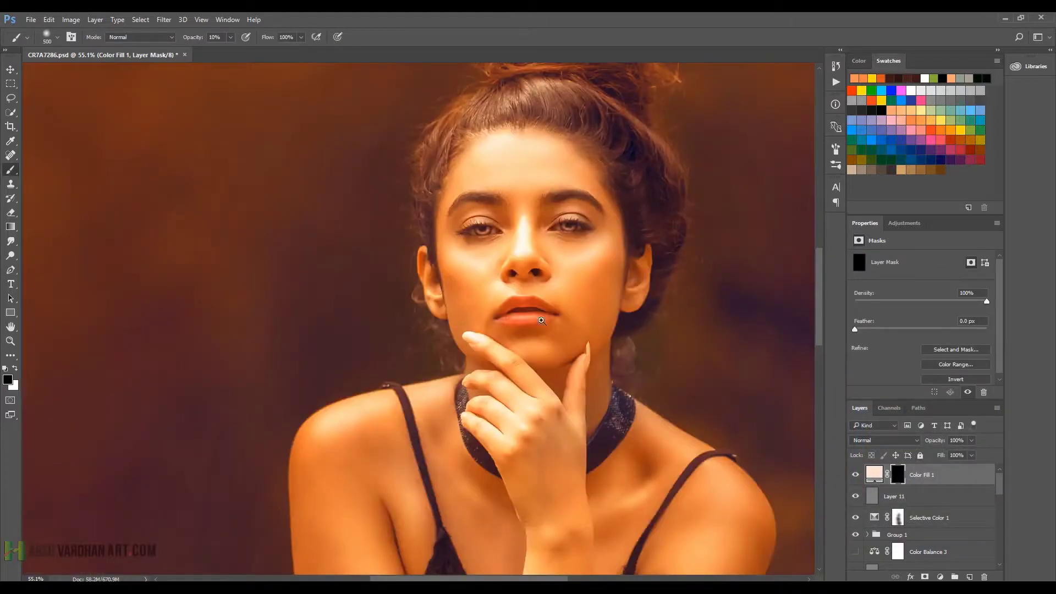
left_click_drag(555, 339, 573, 342)
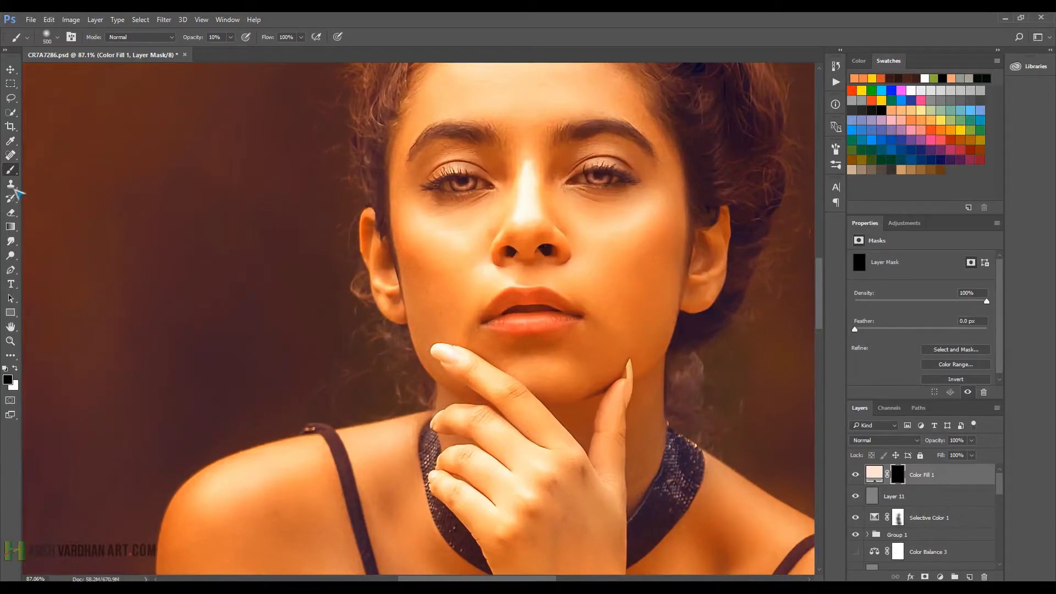
right_click(298, 203)
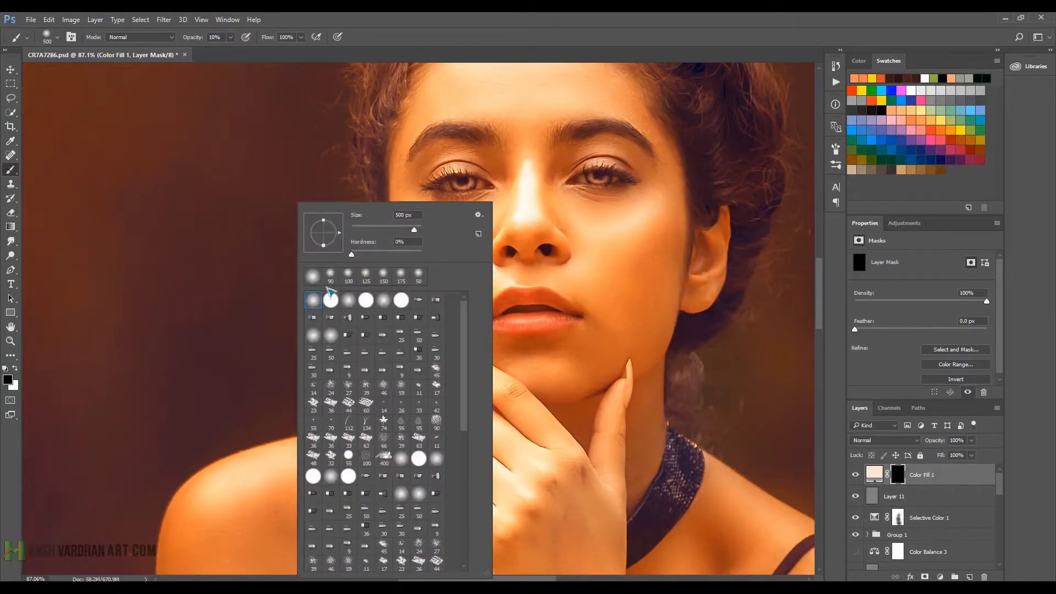
left_click(135, 276)
left_click(15, 369)
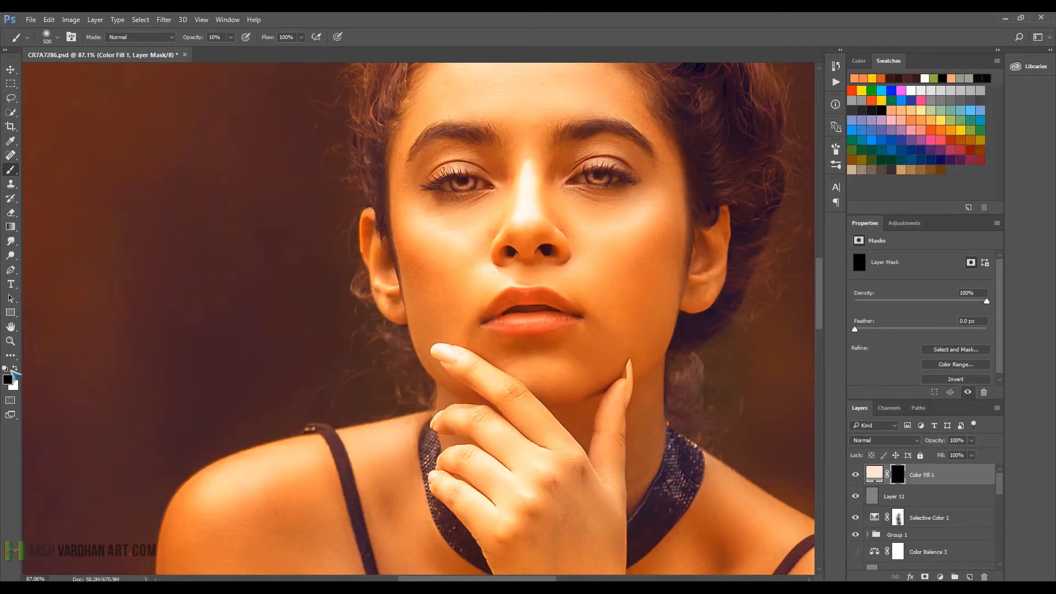
key("bracketleft")
key("bracketleft")
key("bracketleft")
key("bracketleft")
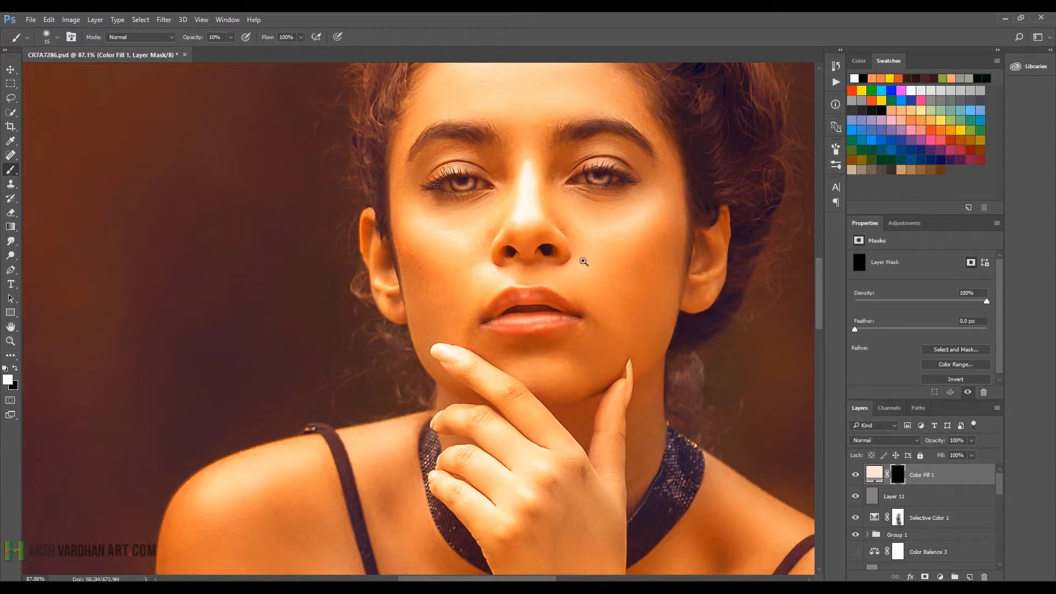
Lower the peach fill layer's opacity to 86%
scroll(583, 263, "down", 1)
scroll(584, 258, "down", 1)
scroll(584, 275, "down", 1)
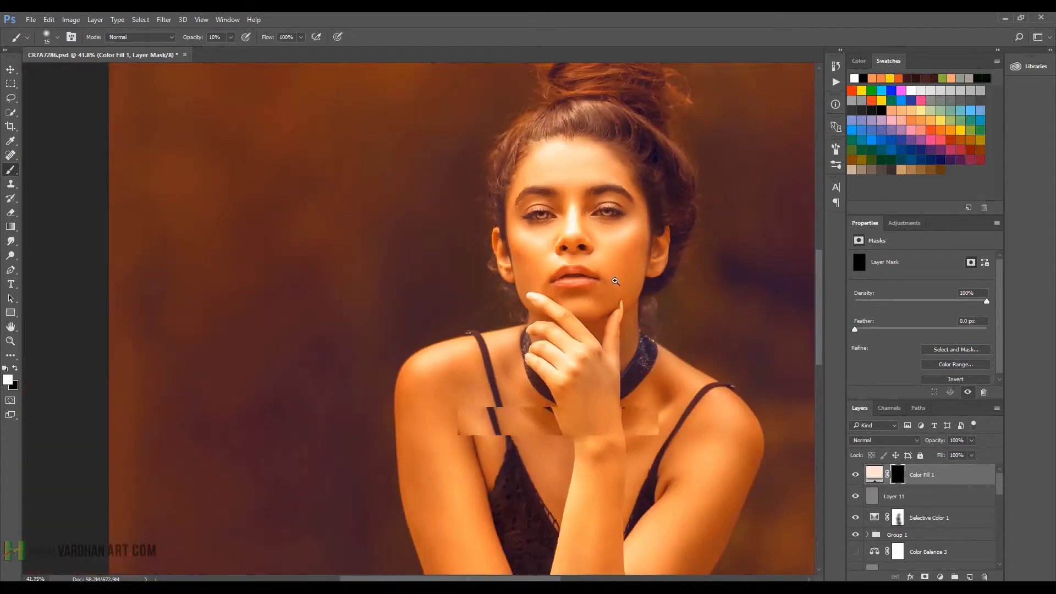
scroll(584, 291, "up", 1)
scroll(584, 292, "up", 1)
mouse_move(971, 440)
left_mouse_down()
mouse_move(953, 455)
mouse_move(963, 453)
left_mouse_up()
Compare the portrait with and without the peach fill, review the whole image, and save
left_click(856, 476)
key("ctrl+0")
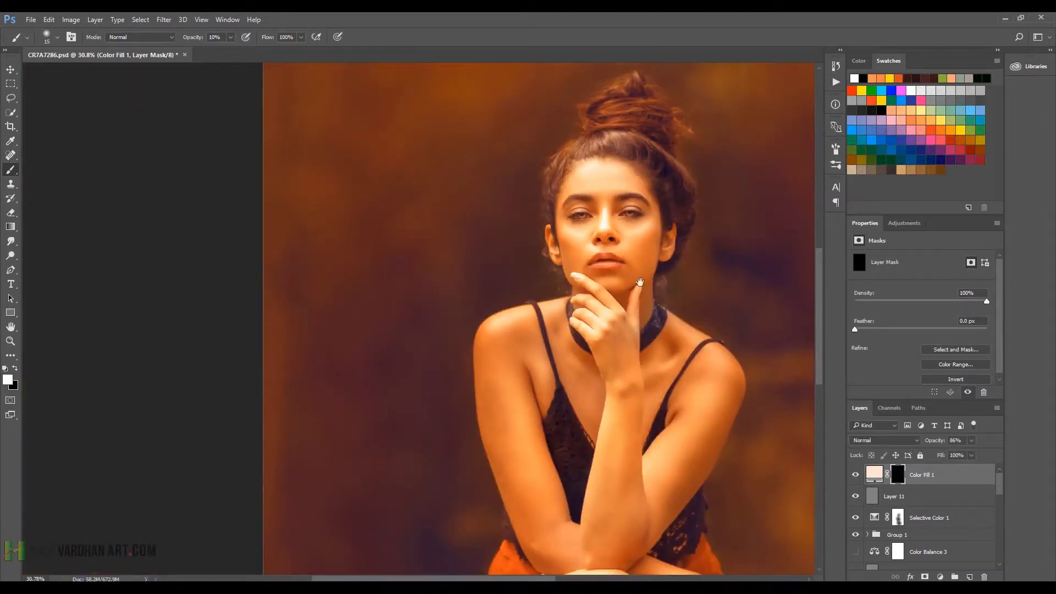
left_click_drag(639, 282, 567, 233)
mouse_move(562, 172)
left_mouse_down()
mouse_move(603, 185)
mouse_move(577, 415)
left_mouse_up()
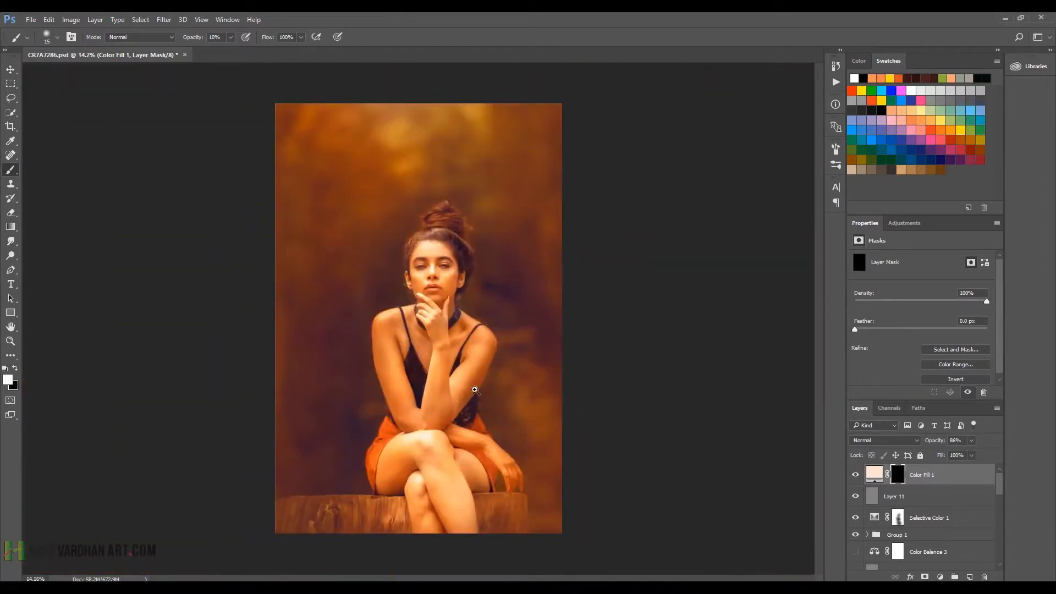
left_click_drag(479, 391, 486, 390)
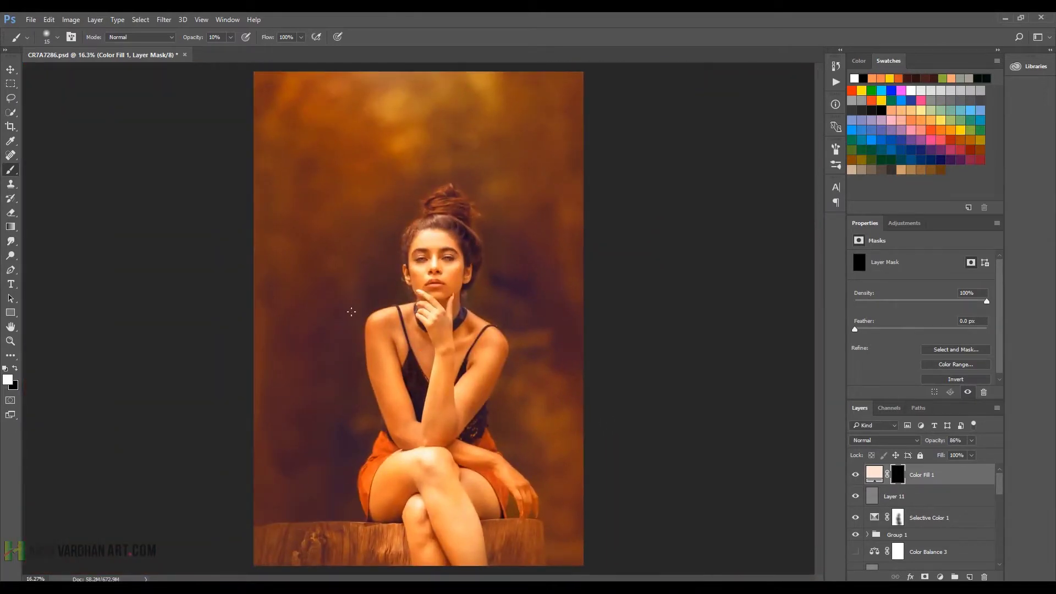
key("ctrl+s")
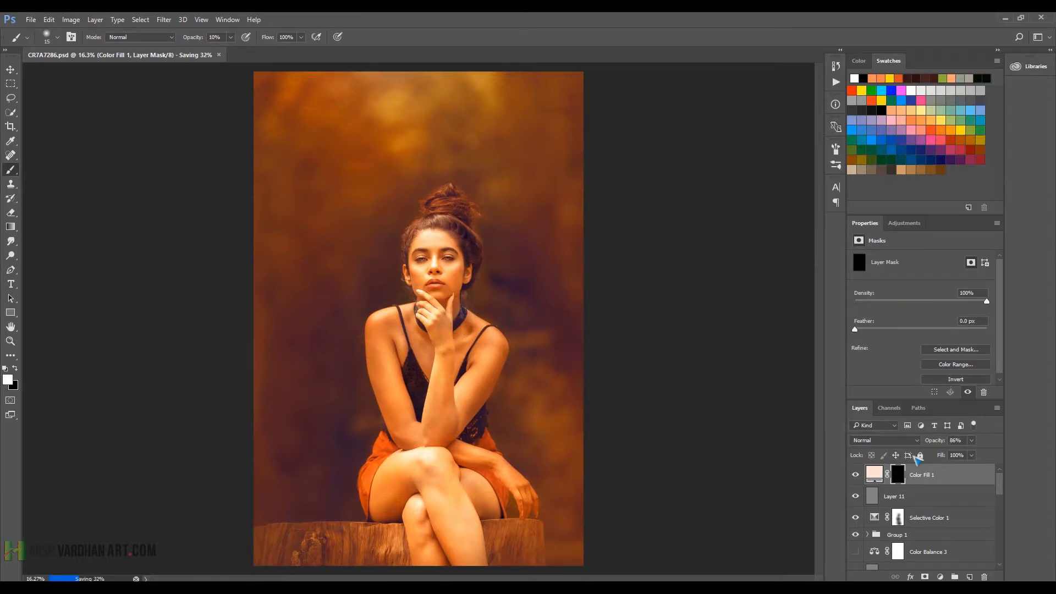
Add a pale pink Solid Color fill layer
left_click(940, 577)
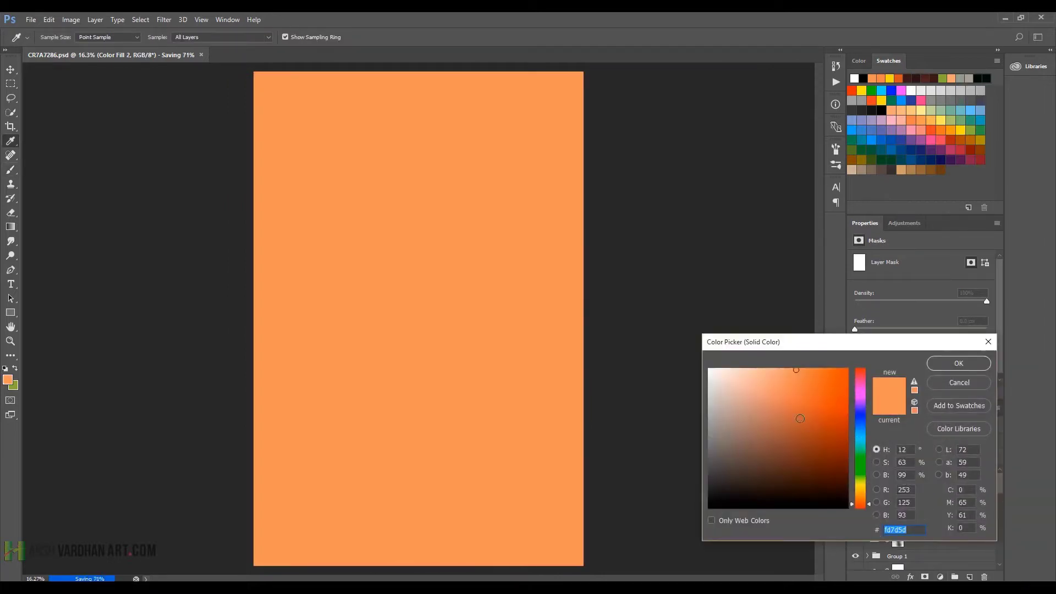
left_click(860, 399)
left_click_drag(784, 374, 743, 368)
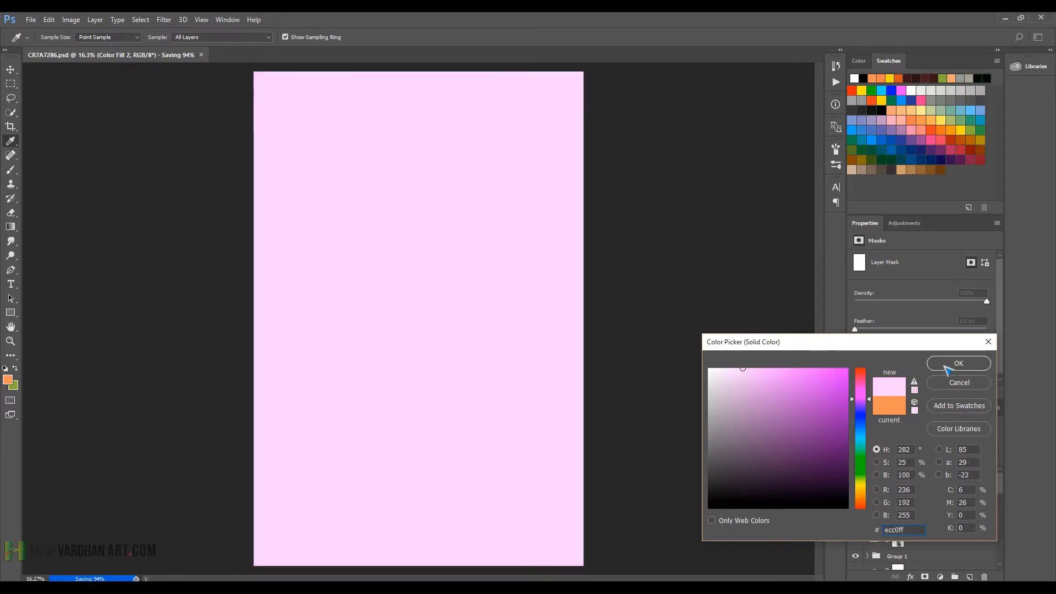
left_click(958, 363)
key("b")
Set the pink fill to Soft Light at 12% opacity, lower its fill, and compare
left_click(884, 440)
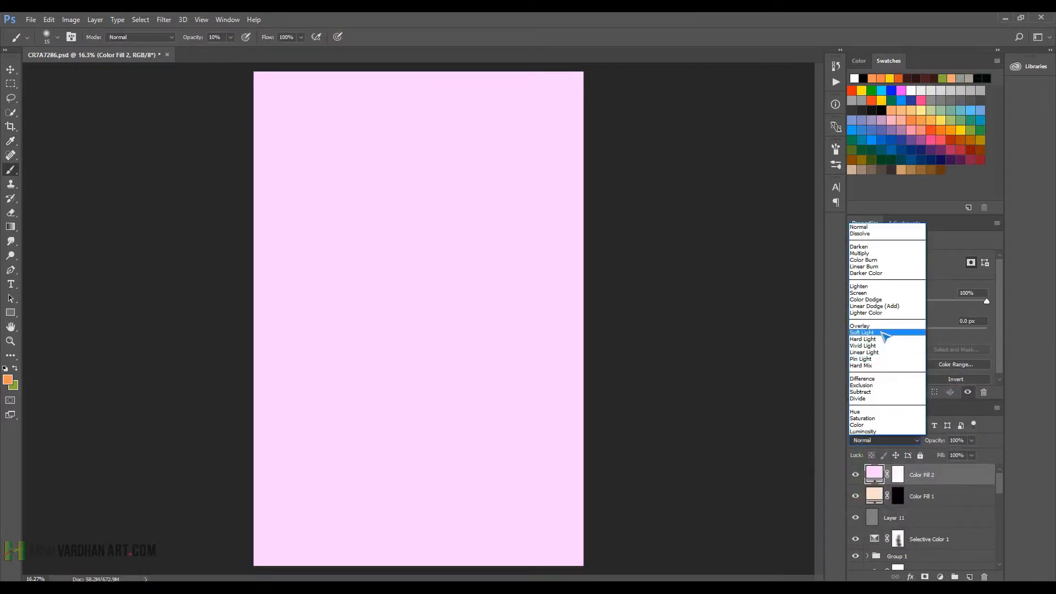
left_click(880, 332)
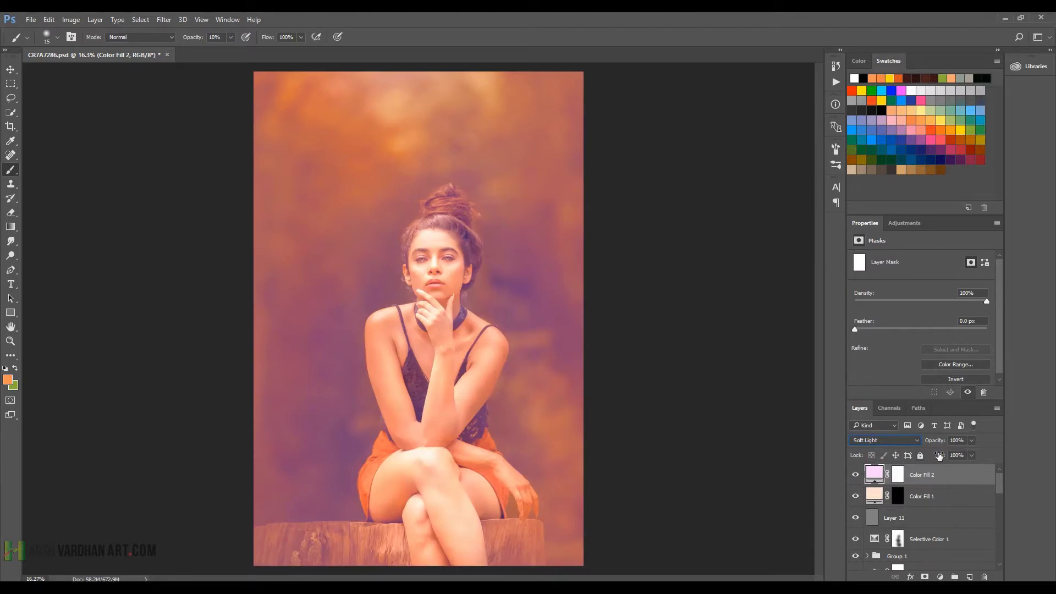
left_click(972, 440)
left_click_drag(973, 453, 933, 455)
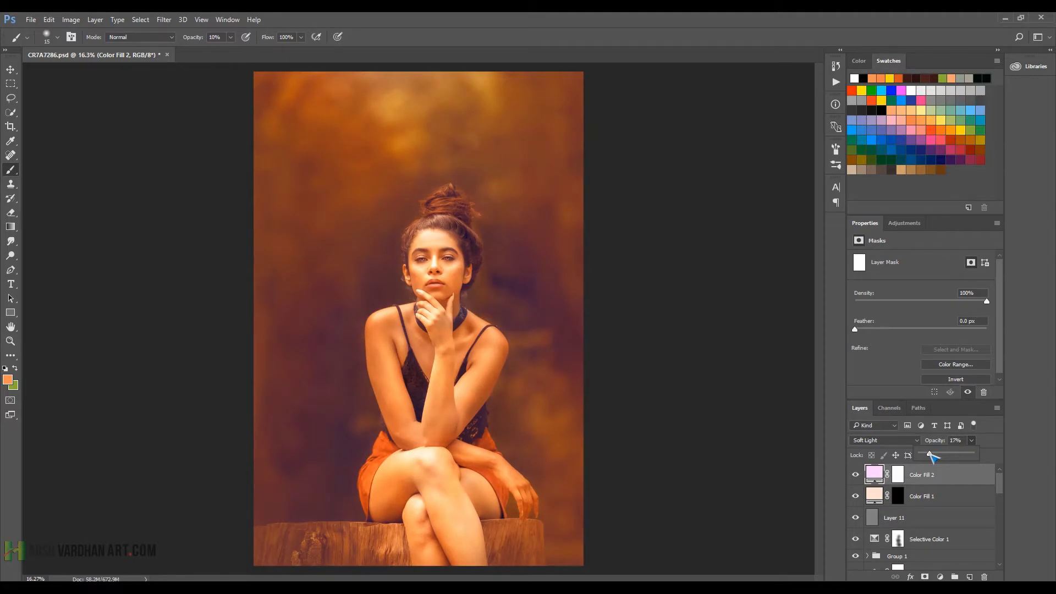
left_click(856, 475)
left_click(856, 475)
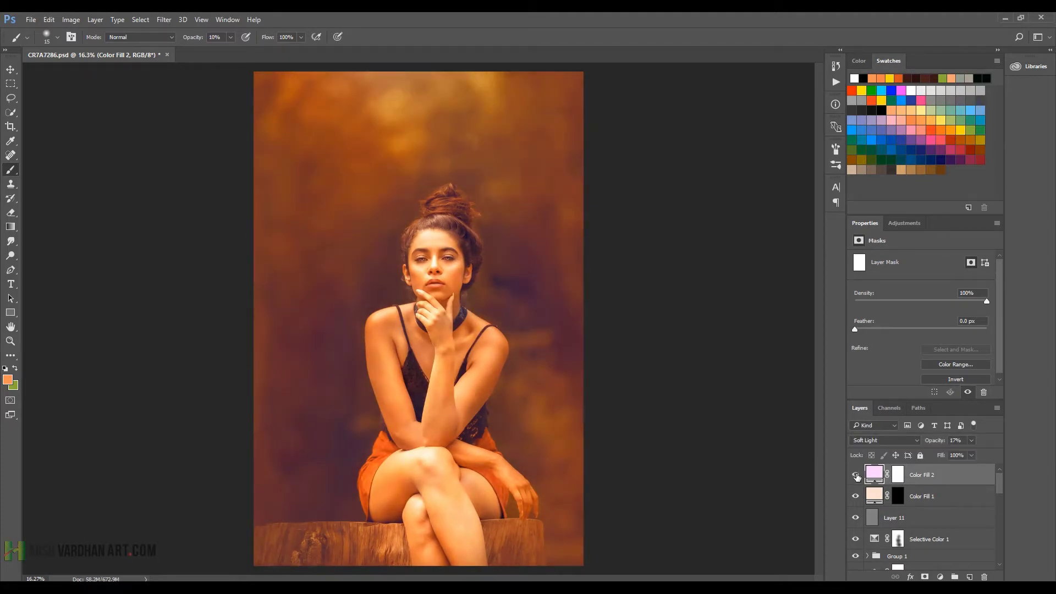
left_click(971, 455)
left_click_drag(970, 454, 953, 456)
left_click(856, 475)
Change Color Fill 2's colour to a deeper lilac-pink, #e37bf2
double_click(875, 473)
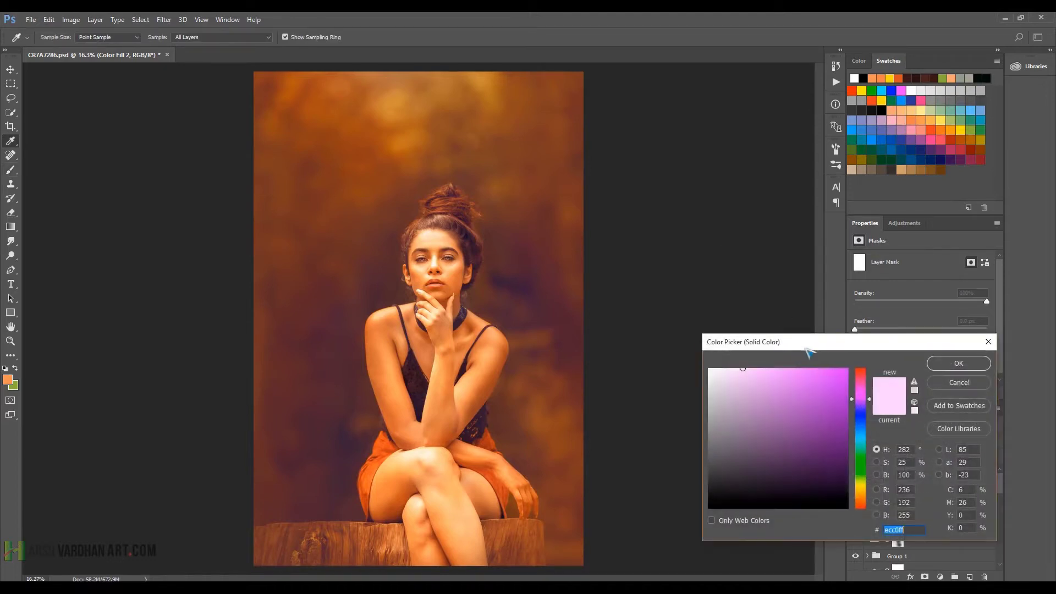
left_click_drag(818, 342, 828, 293)
mouse_move(877, 350)
left_mouse_down()
mouse_move(877, 339)
mouse_move(874, 403)
left_mouse_up()
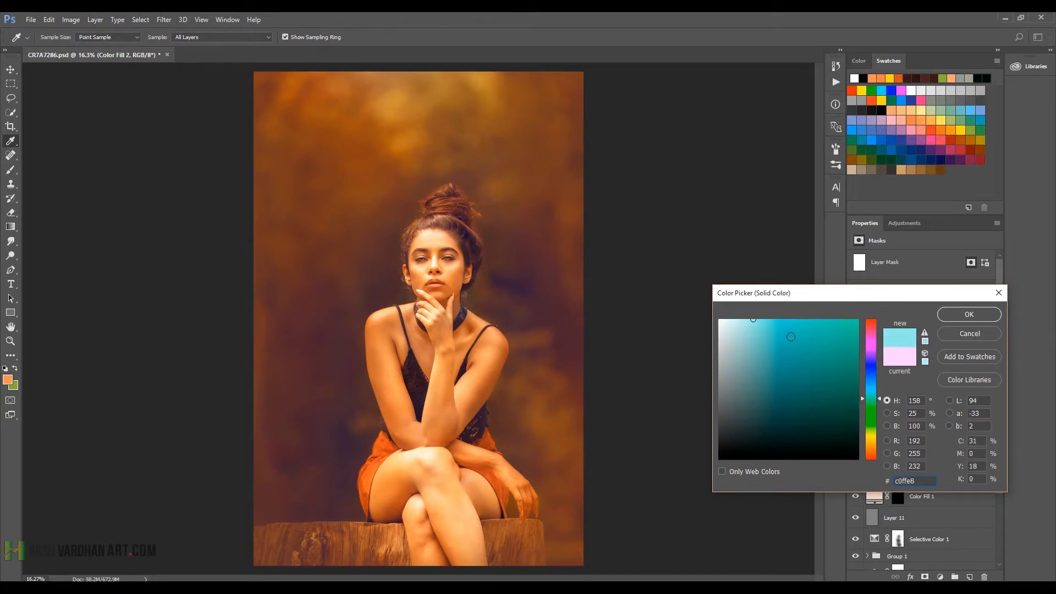
mouse_move(872, 404)
left_mouse_down()
mouse_move(878, 462)
mouse_move(876, 349)
left_mouse_up()
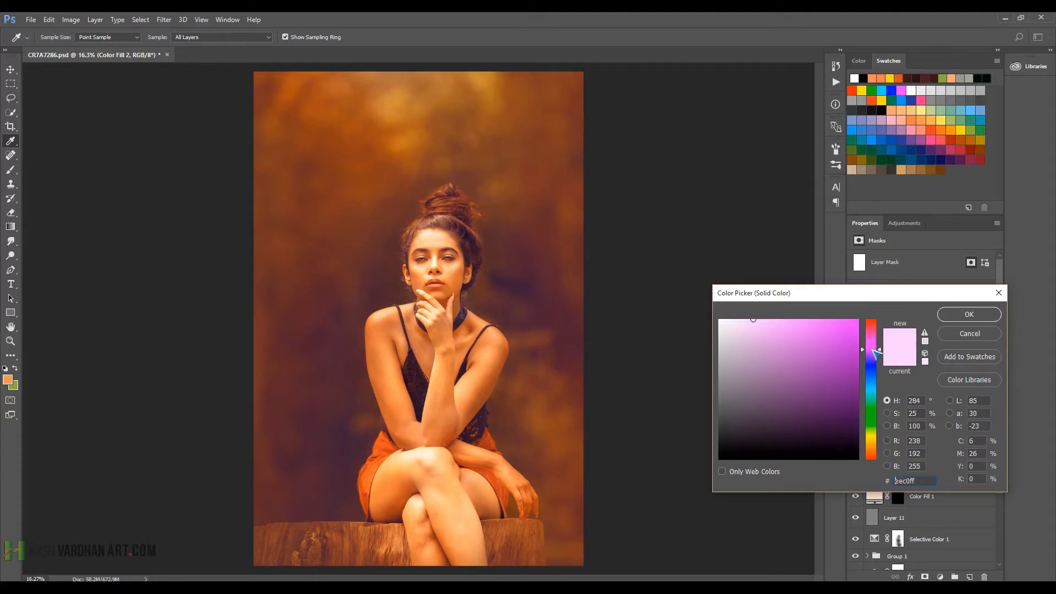
mouse_move(757, 322)
left_mouse_down()
mouse_move(805, 365)
mouse_move(785, 334)
mouse_move(764, 332)
mouse_move(787, 326)
left_mouse_up()
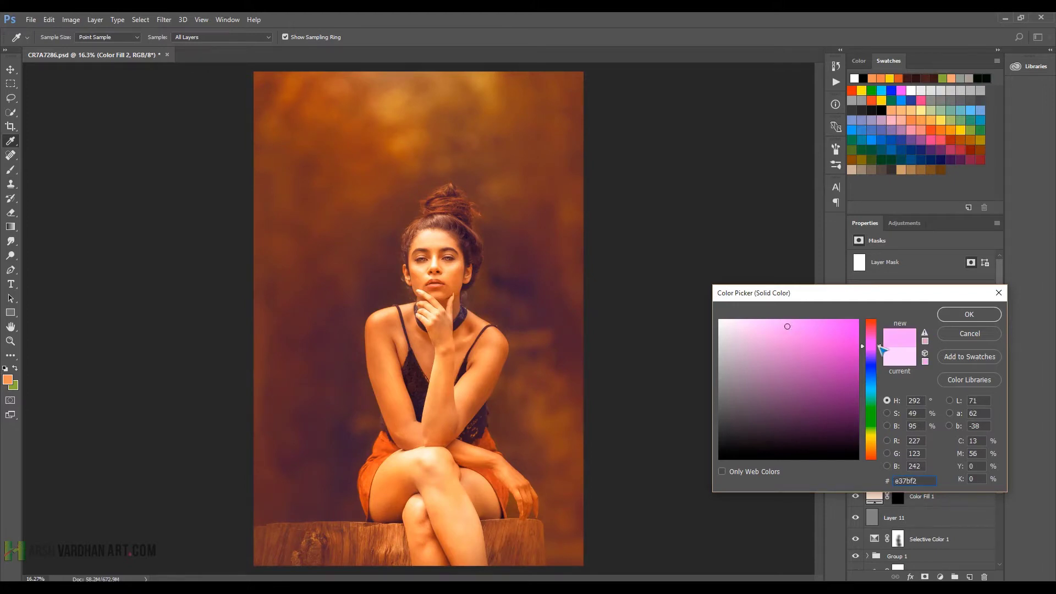
left_click(968, 314)
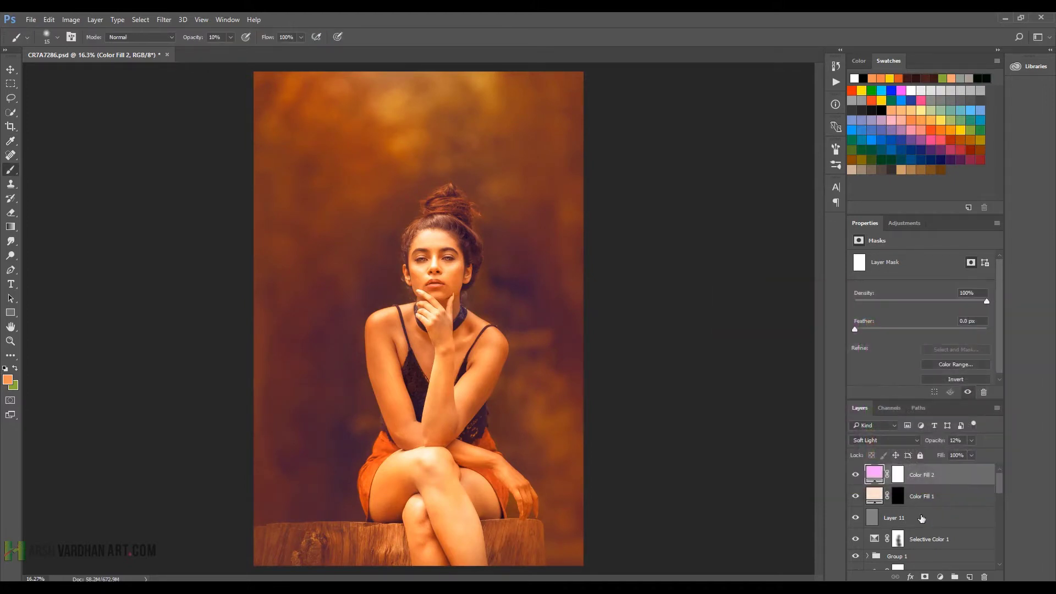
Toggle the pink fill on and off to compare the tinted portrait
left_click(856, 475)
left_click(856, 476)
left_click(856, 476)
left_click(856, 476)
scroll(467, 289, "down", 2)
scroll(473, 297, "up", 1)
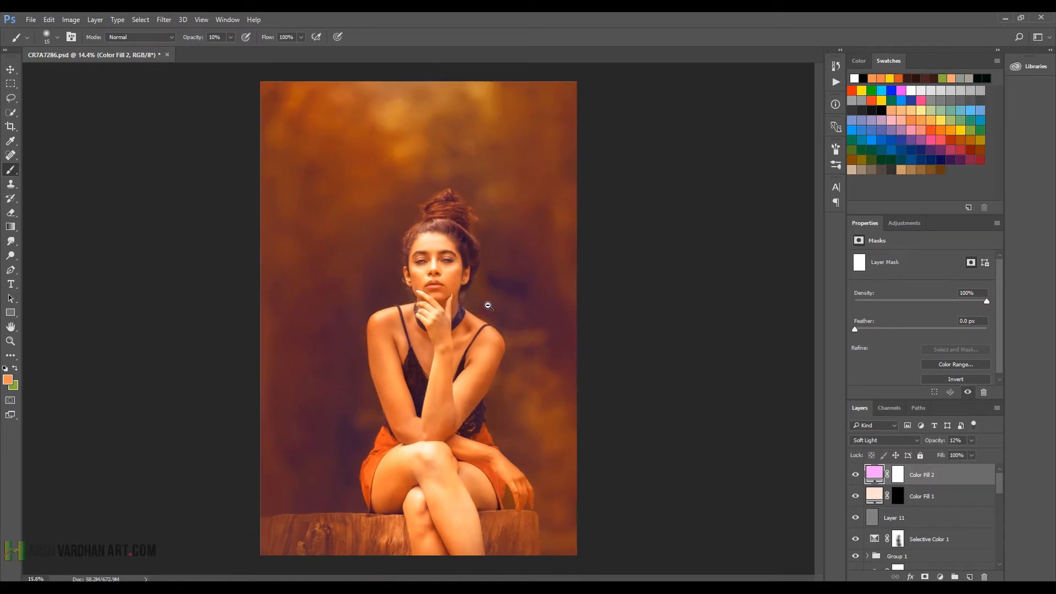
scroll(482, 305, "down", 2)
scroll(482, 306, "up", 1)
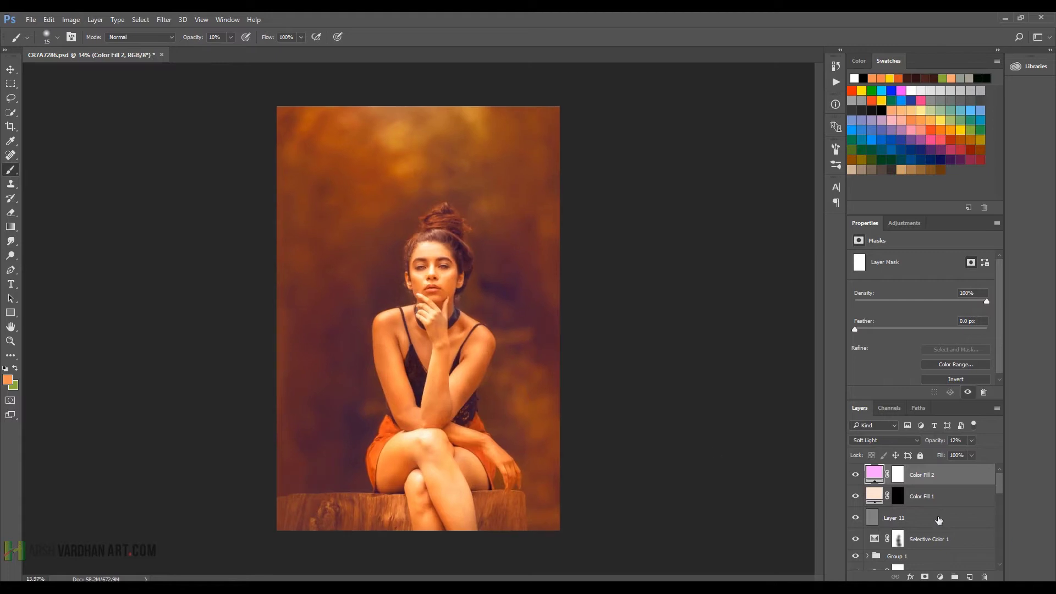
Create a new layer and paint a very large soft white glow across the top
left_click(970, 577)
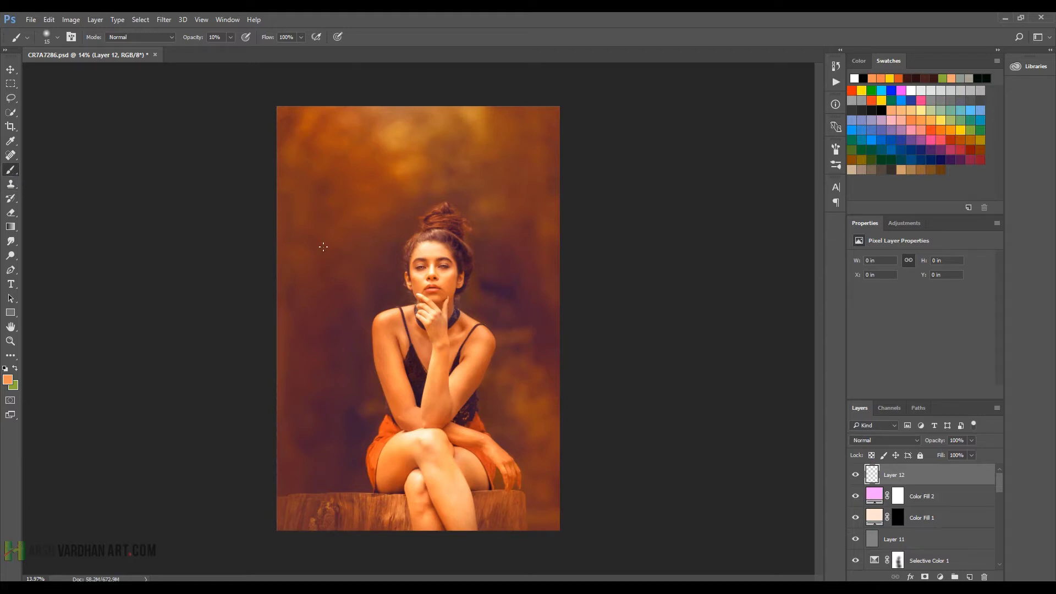
key("bracketright")
key("bracketright")
key("bracketright")
key("bracketright")
key("bracketright")
key("bracketright")
key("bracketright")
key("bracketright")
key("bracketright")
key("bracketright")
key("bracketright")
key("d")
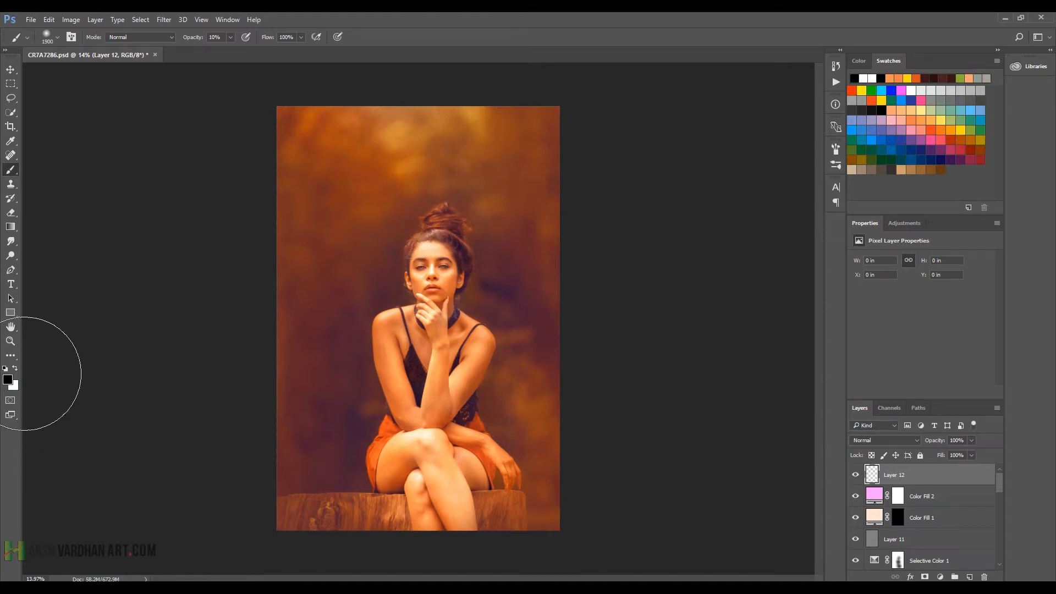
key("x")
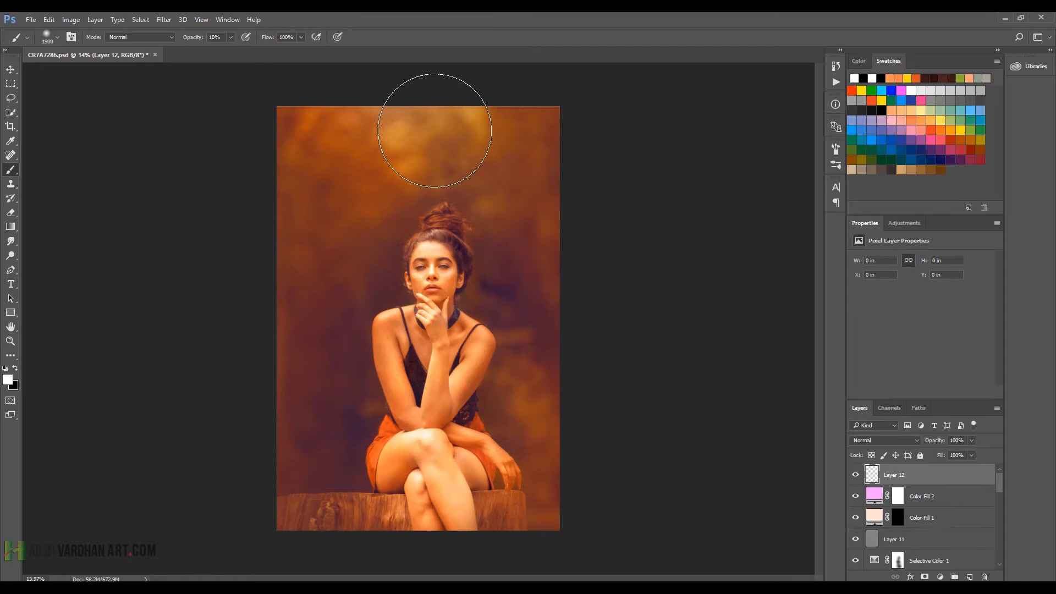
mouse_move(434, 130)
left_mouse_down()
mouse_move(365, 106)
mouse_move(322, 118)
mouse_move(431, 141)
mouse_move(546, 138)
mouse_move(388, 184)
mouse_move(418, 176)
mouse_move(416, 131)
left_mouse_up()
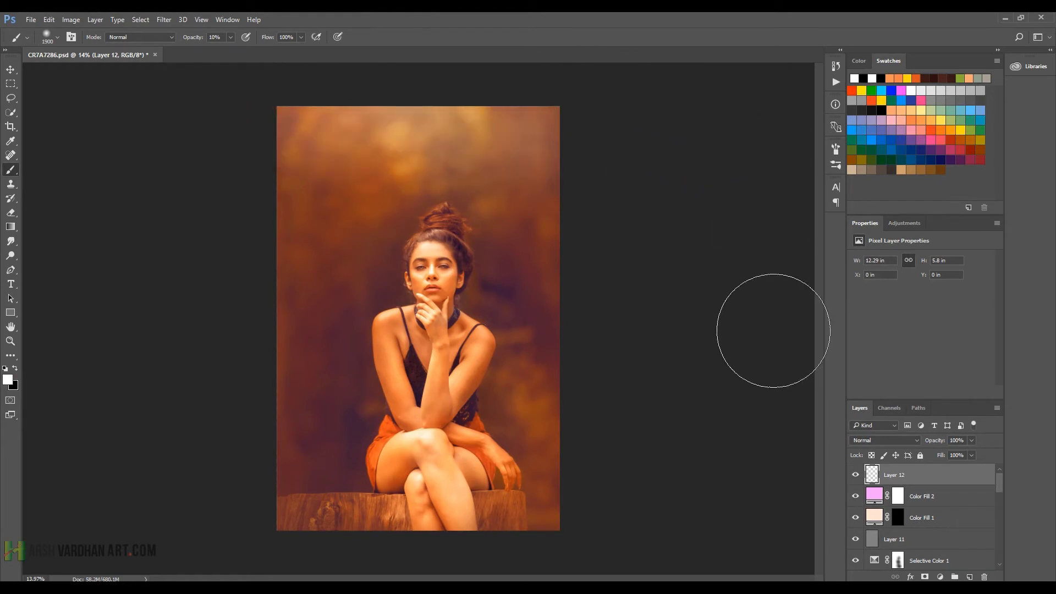
Stretch the glow downward and shift it up with Free Transform, check it, and save
key("ctrl+t")
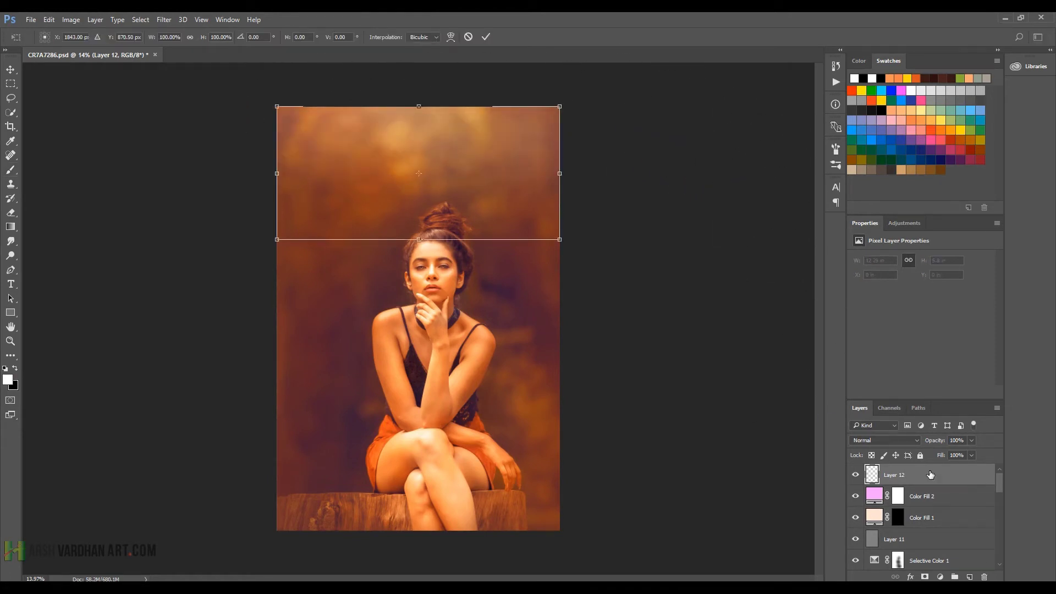
left_click_drag(421, 241, 420, 298)
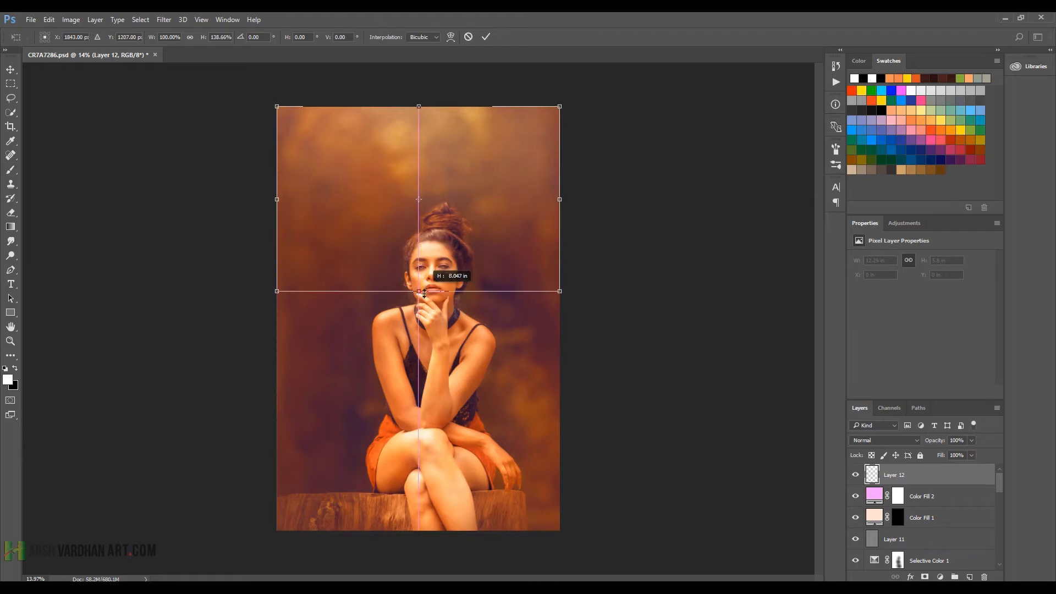
mouse_move(471, 224)
left_mouse_down()
mouse_move(474, 196)
mouse_move(470, 207)
left_mouse_up()
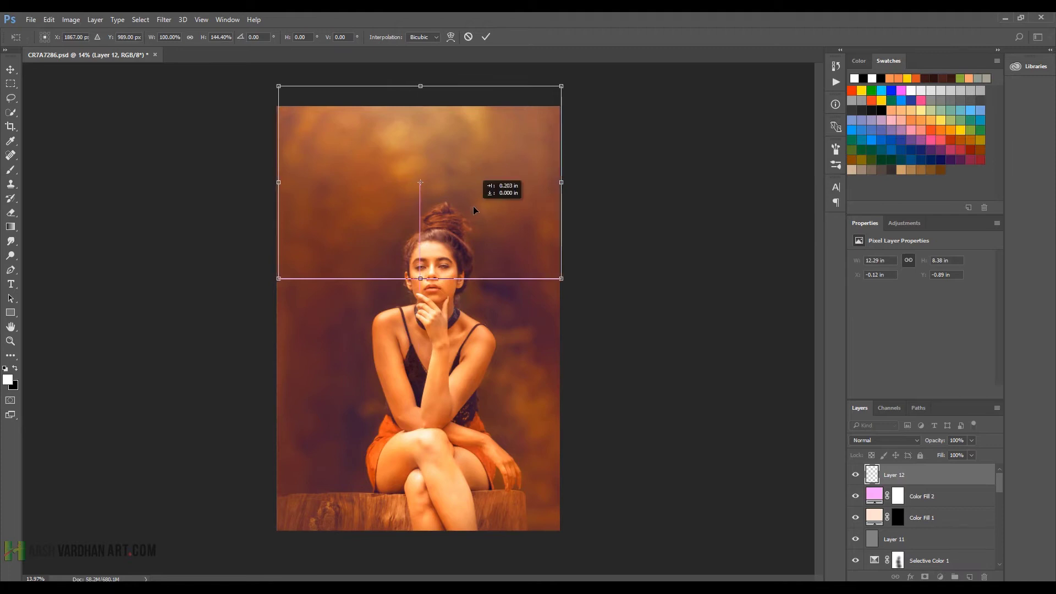
key("Return")
key("b")
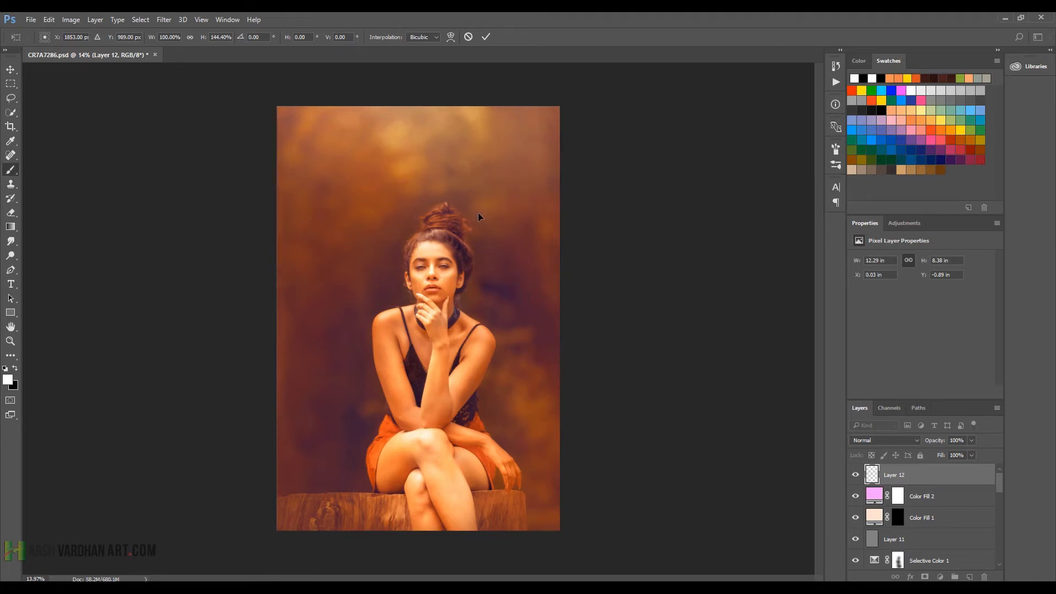
left_click(855, 475)
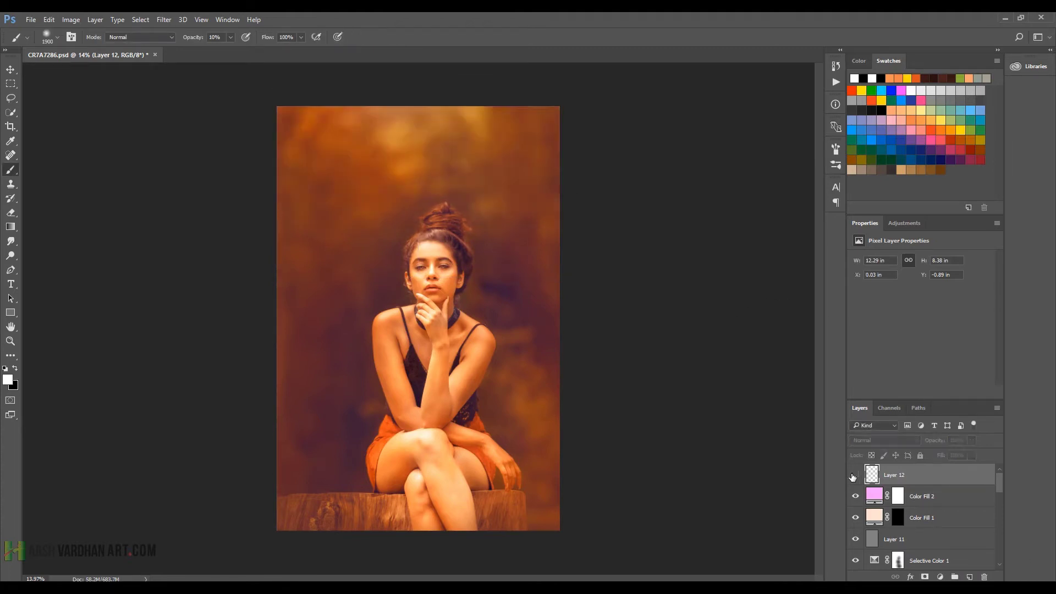
key("ctrl+s")
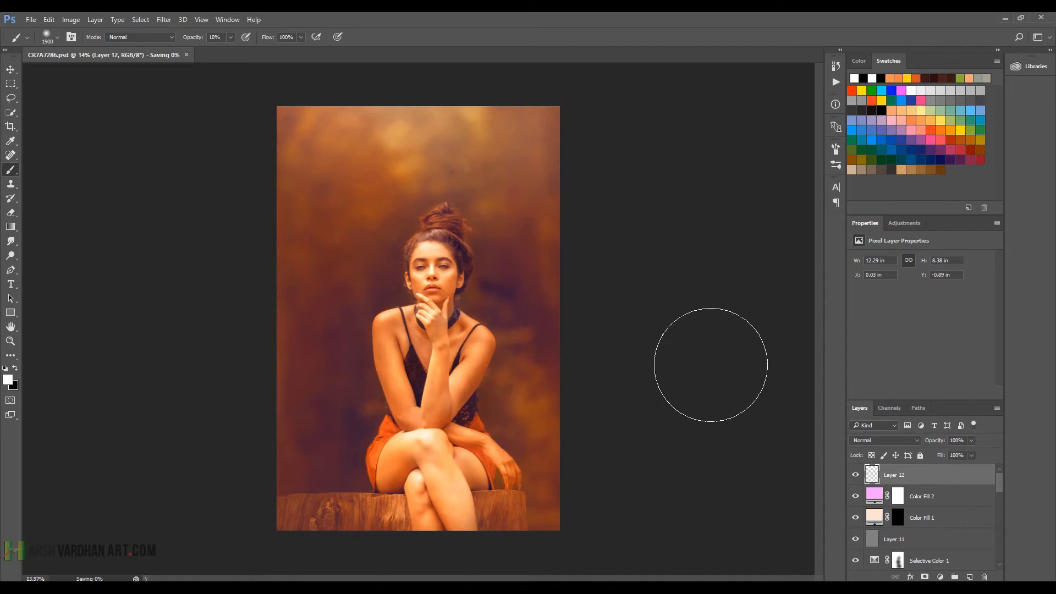
View the portrait full-screen, zoom in twice, and bring the panels back
key("f")
key("f")
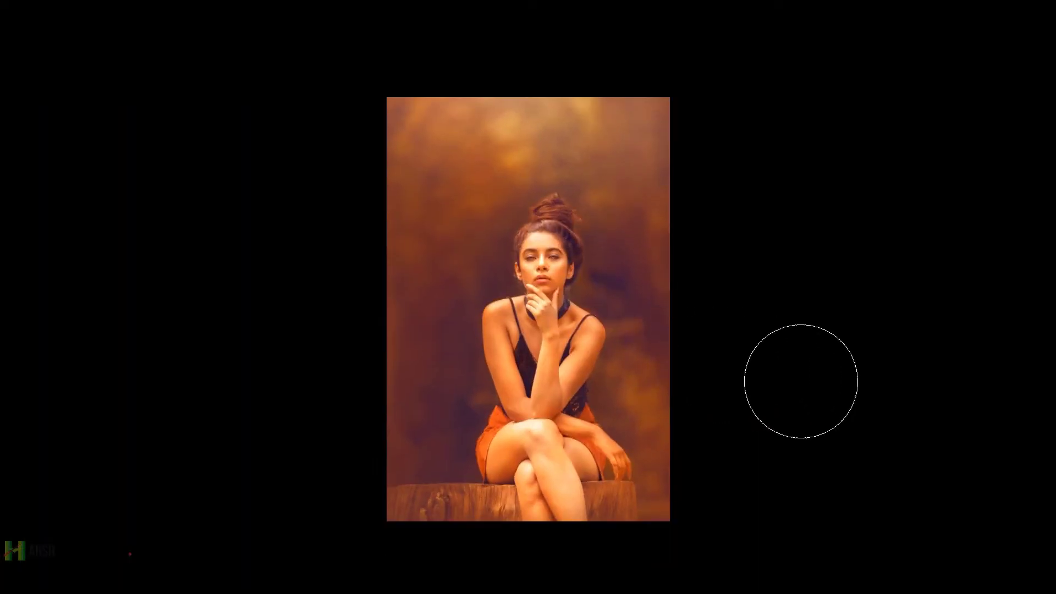
key("ctrl+plus")
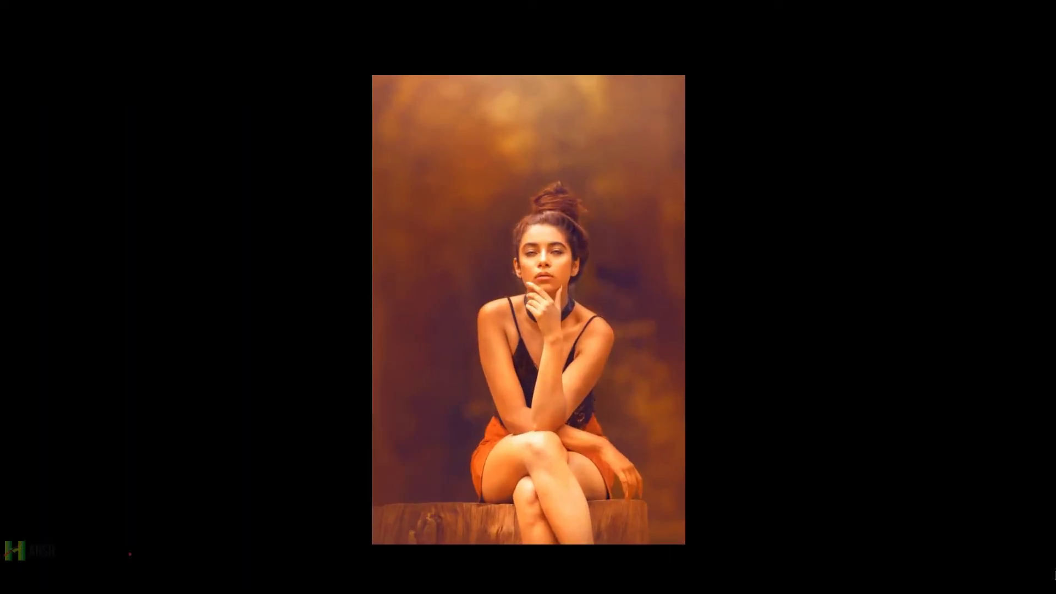
key("ctrl+plus")
key("shift+Tab")
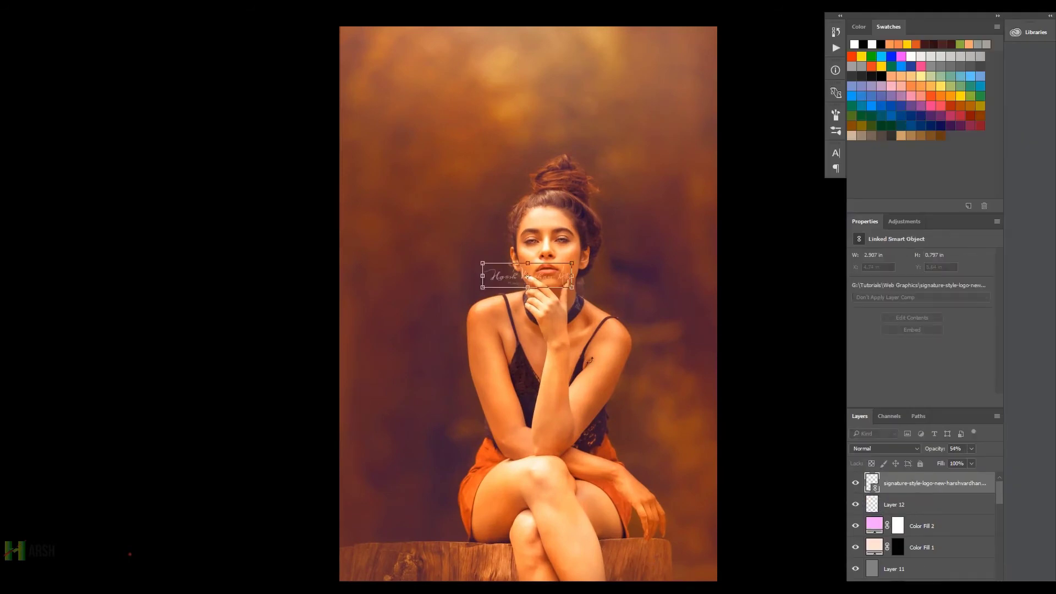
Place the signature watermark in the portrait's lower-left corner and commit it
key("shift+Tab")
left_click_drag(556, 284, 417, 505)
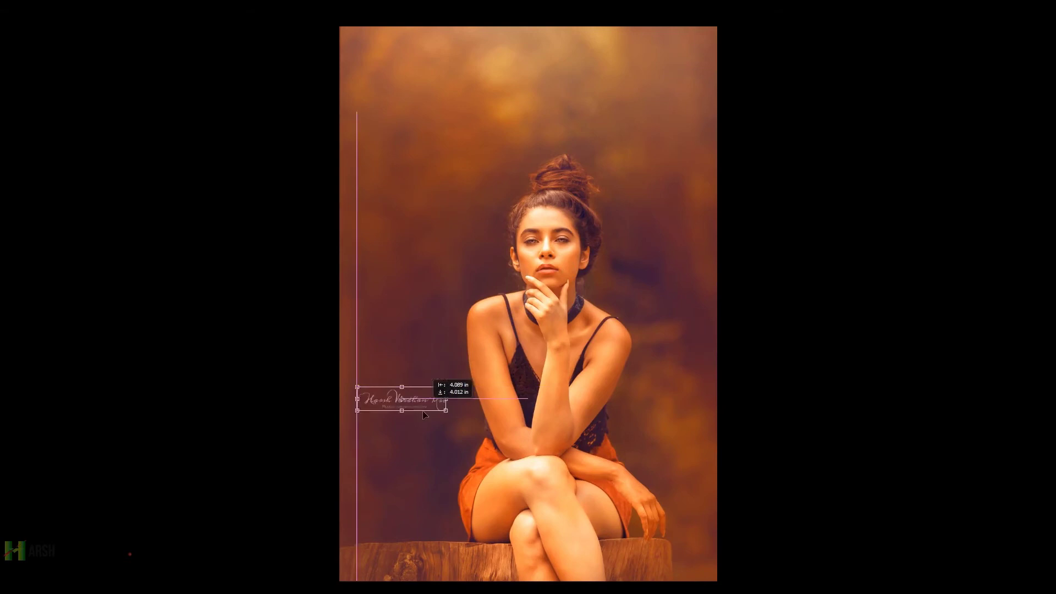
left_click_drag(417, 505, 425, 519)
key("Return")
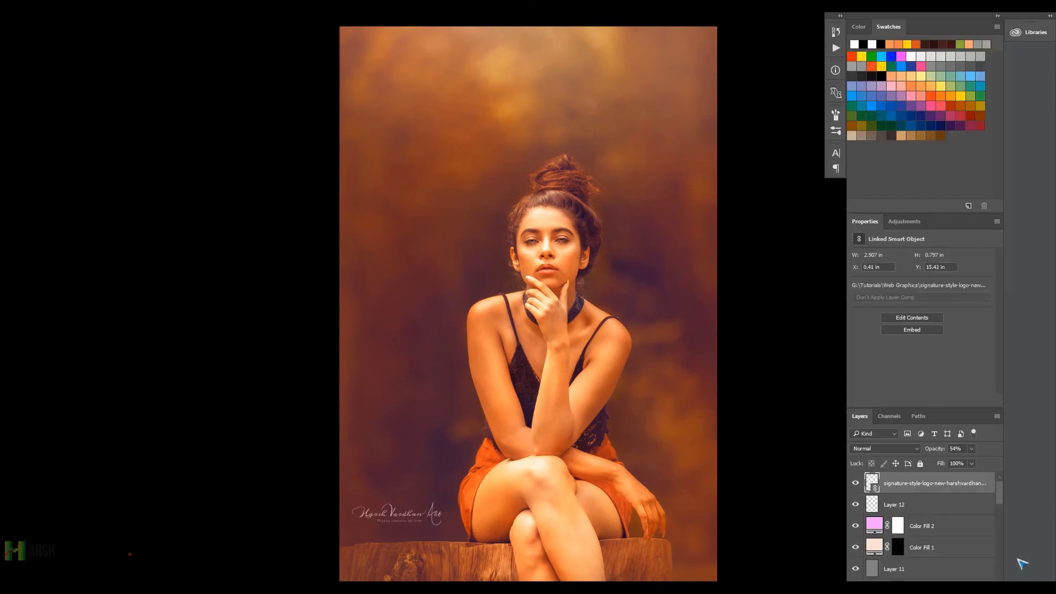
left_click_drag(1001, 501, 1002, 570)
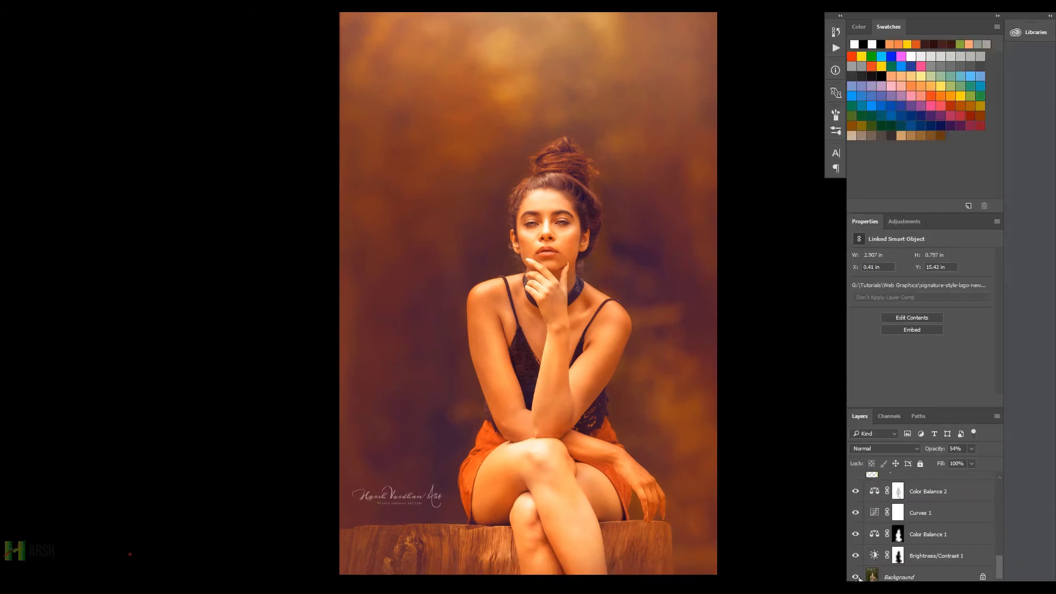
Solo the Background layer to compare the original green photo, restore all layers, and hide the panels
left_click(856, 577, "alt")
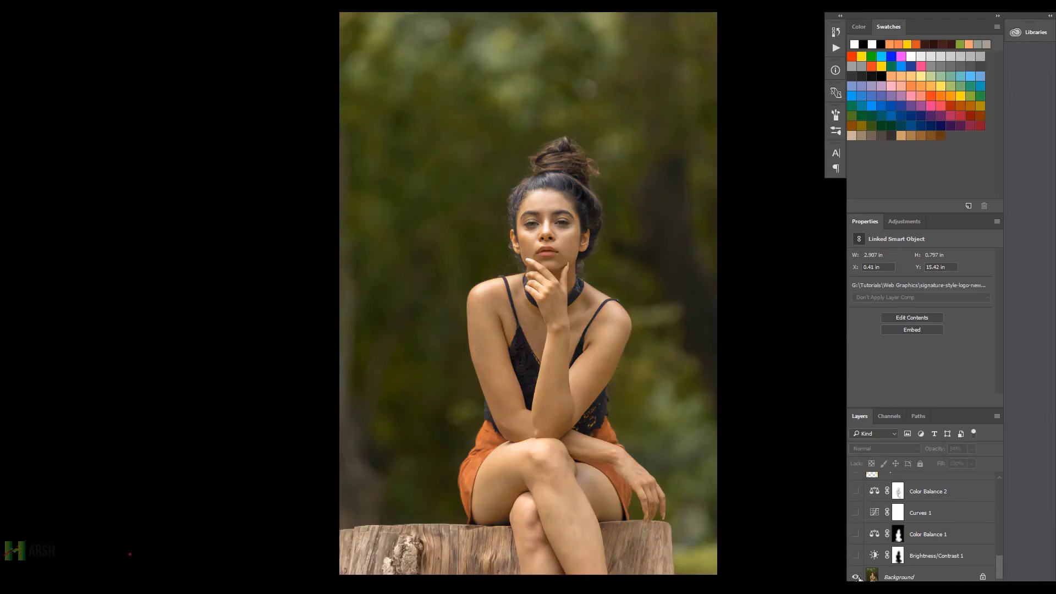
left_click(856, 577, "alt")
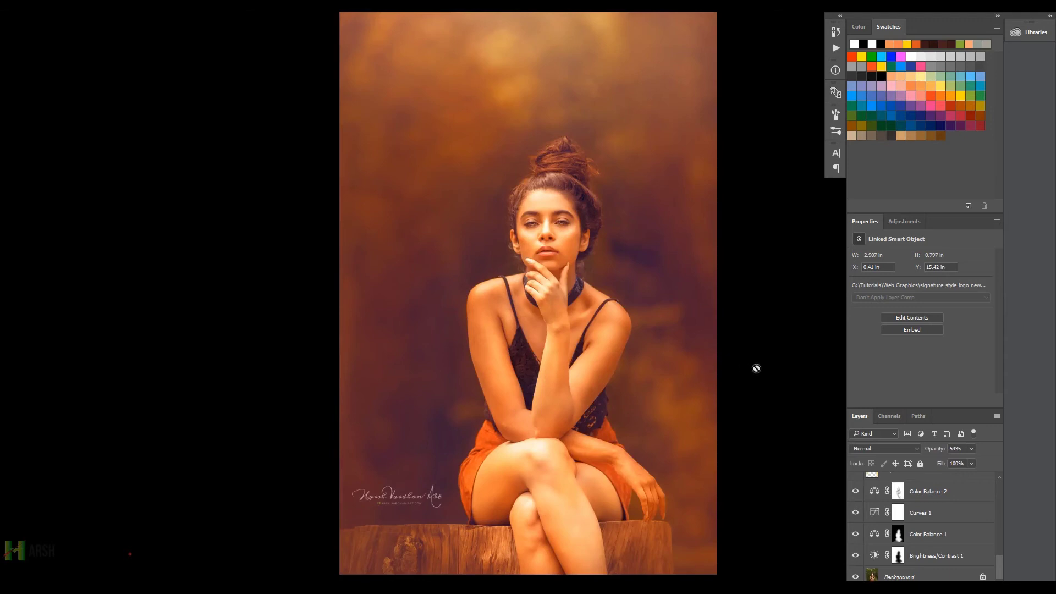
key("Tab")
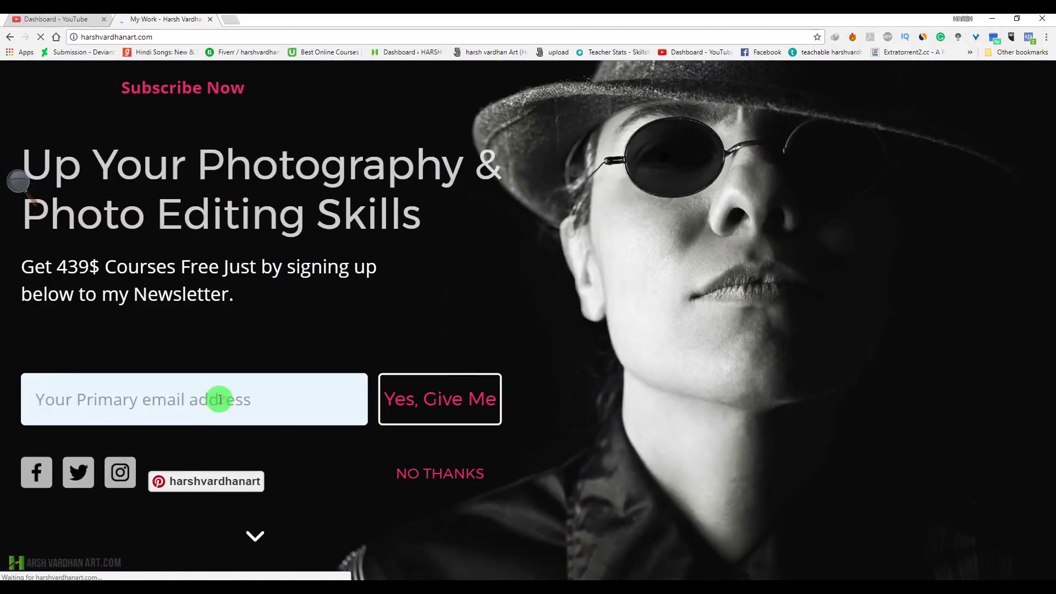
type("youremail.@")
key("Down")
key("Return")
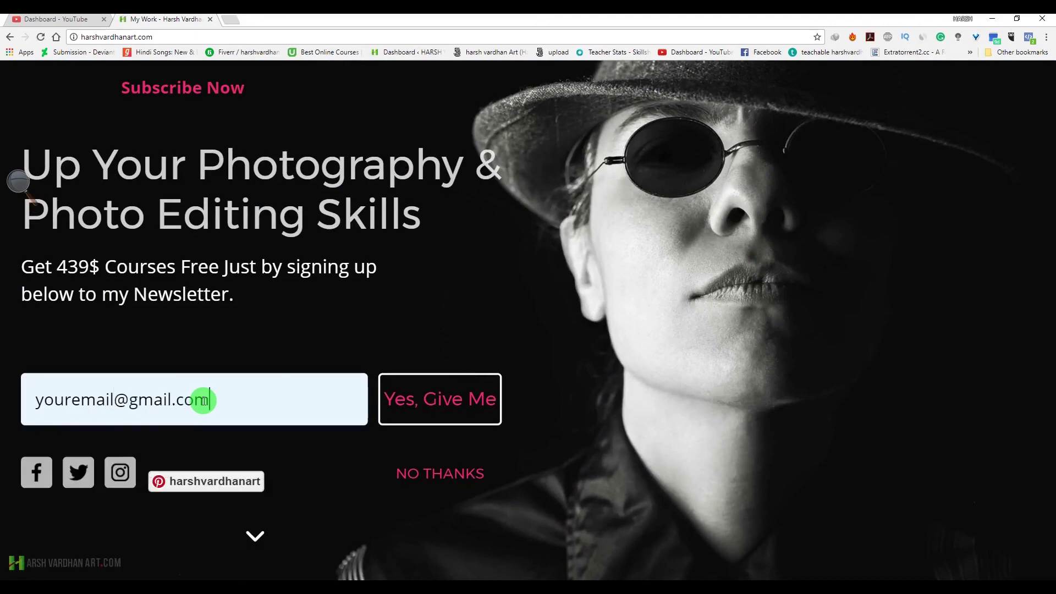
left_click(449, 404)
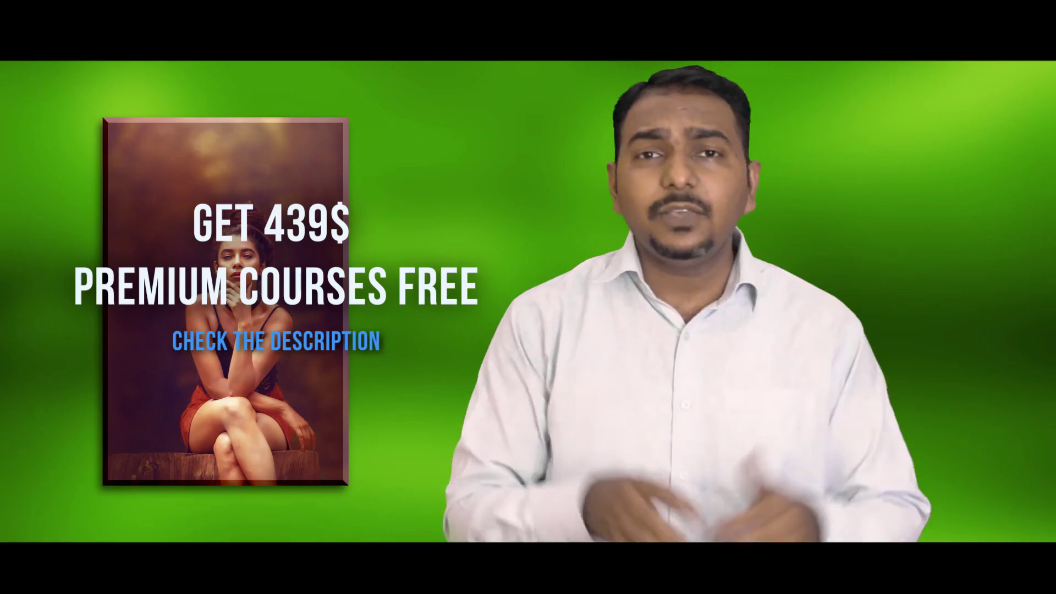